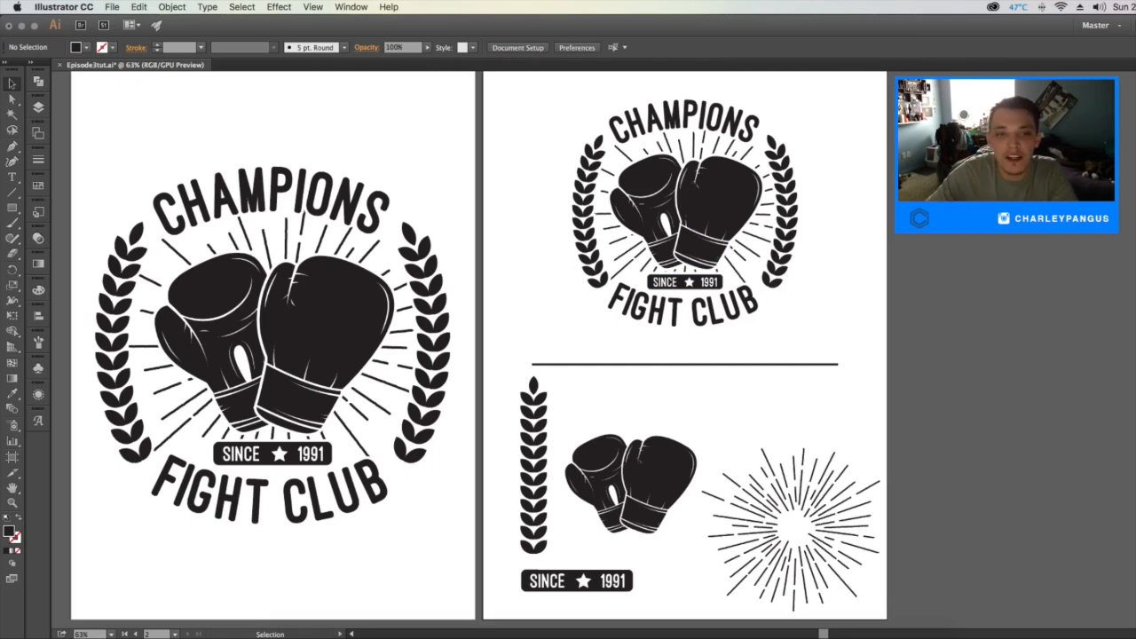
{"action": "left_click_drag", "start_coordinate": [87, 146], "coordinate": [471, 537]}
{"action": "left_click", "coordinate": [464, 534]}
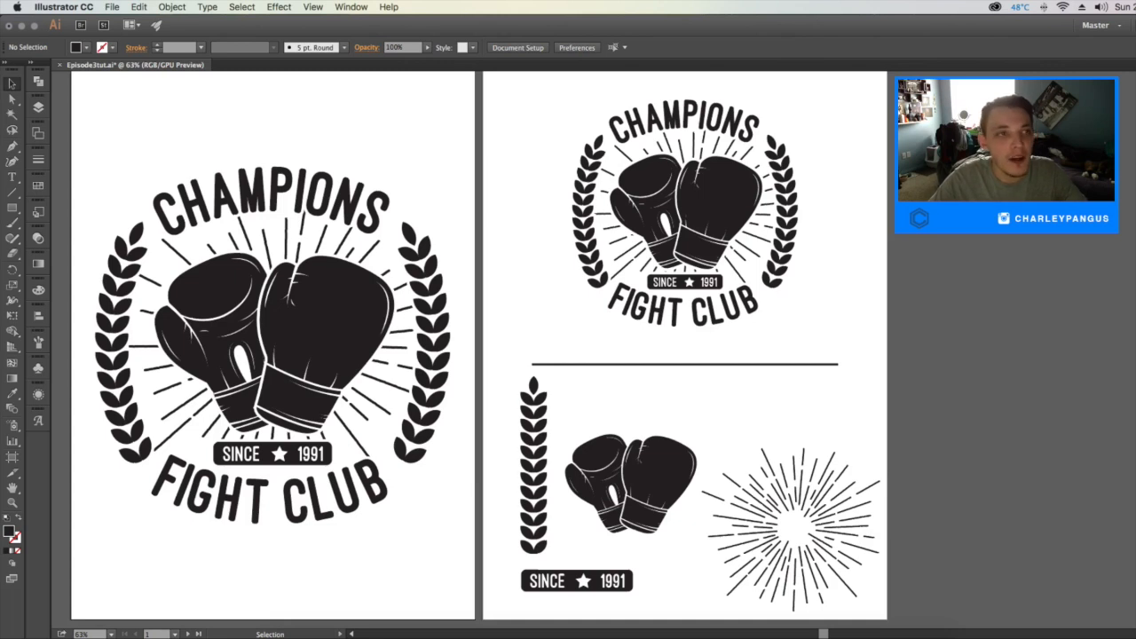
Review the new-document settings, including the available color modes, without creating a document
{"action": "left_click", "coordinate": [112, 7]}
{"action": "left_click", "coordinate": [125, 21]}
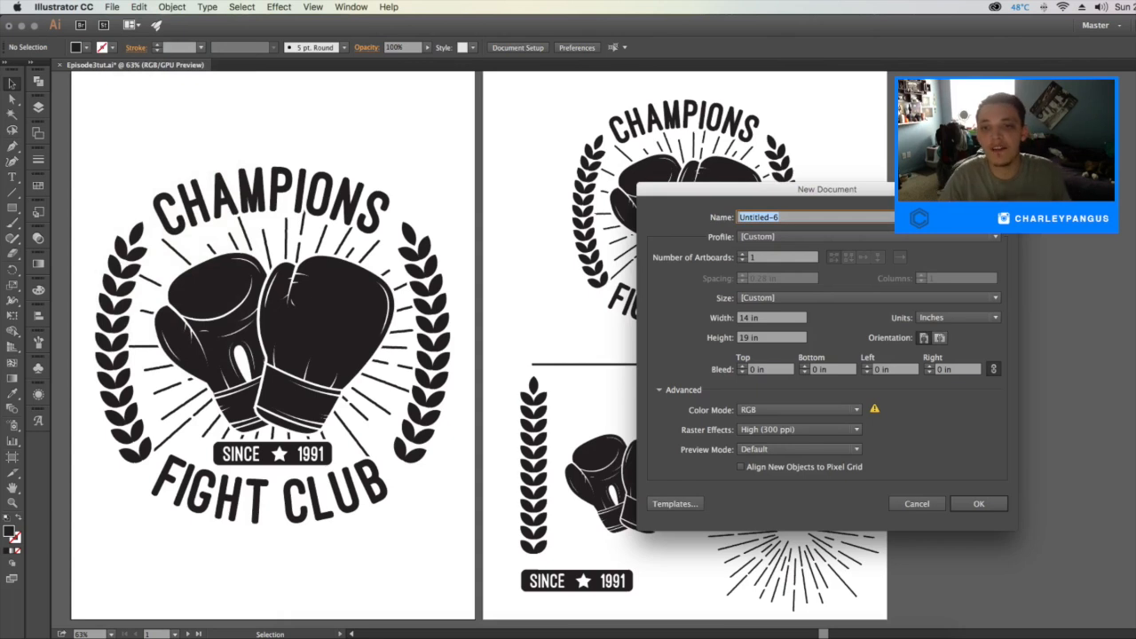
{"action": "key", "text": "Escape"}
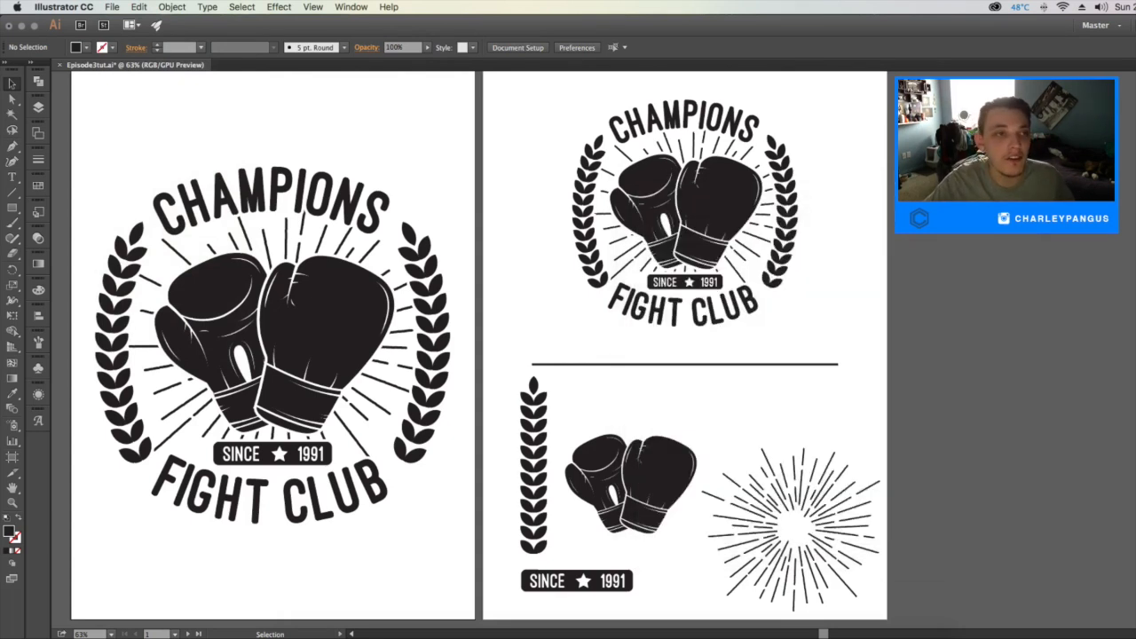
{"action": "left_click", "coordinate": [112, 7]}
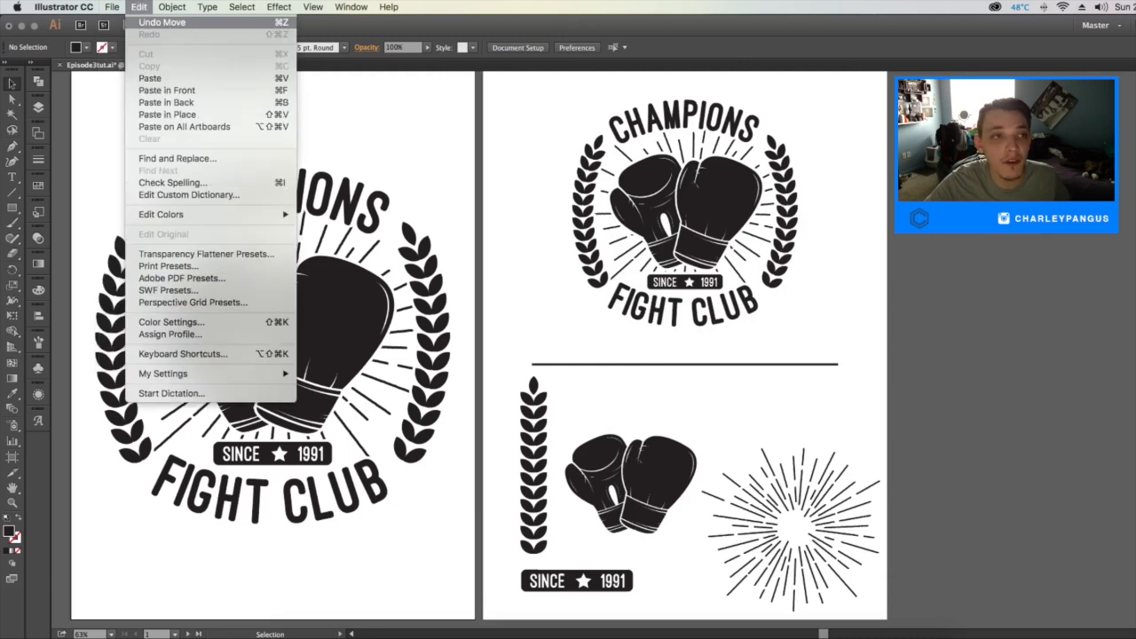
{"action": "left_click", "coordinate": [111, 7]}
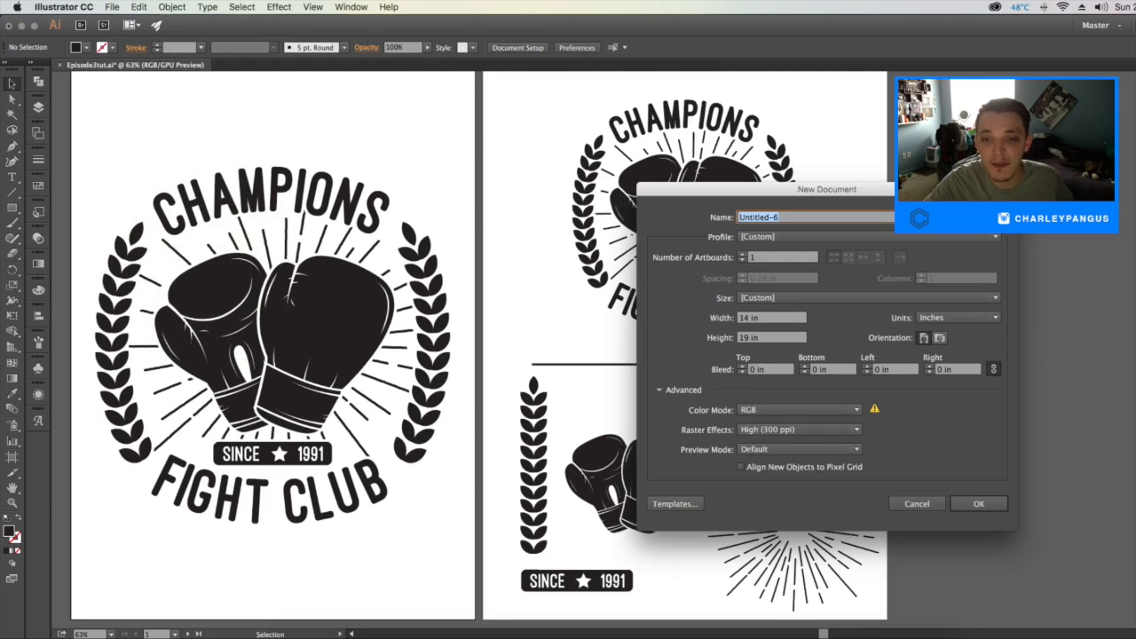
{"action": "left_click", "coordinate": [799, 409]}
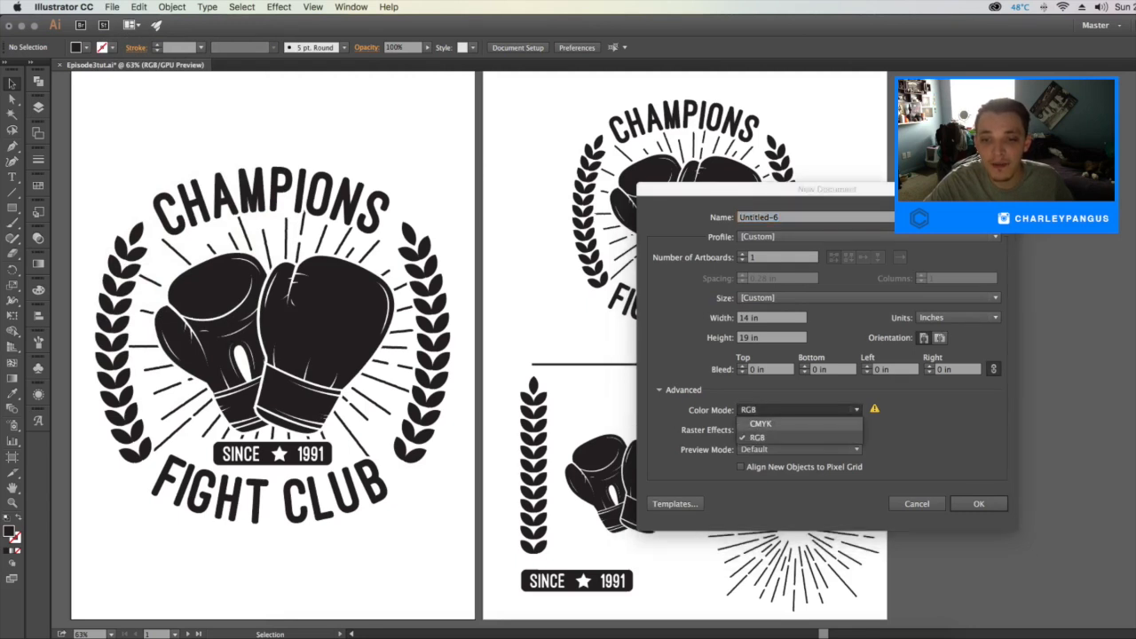
{"action": "key", "text": "Escape"}
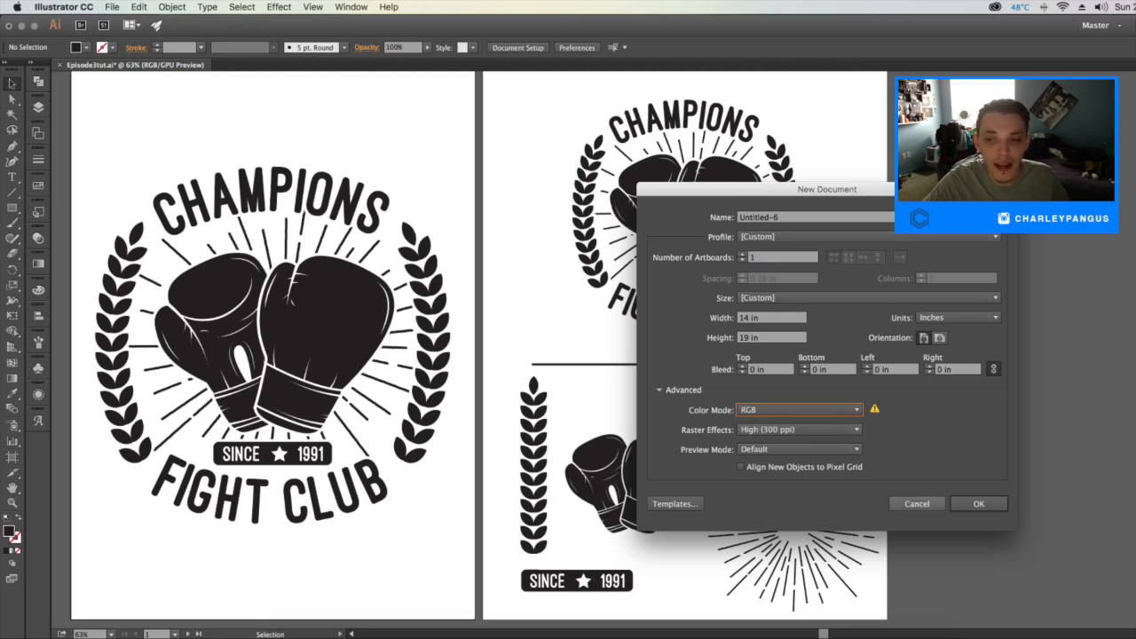
{"action": "left_click", "coordinate": [917, 504]}
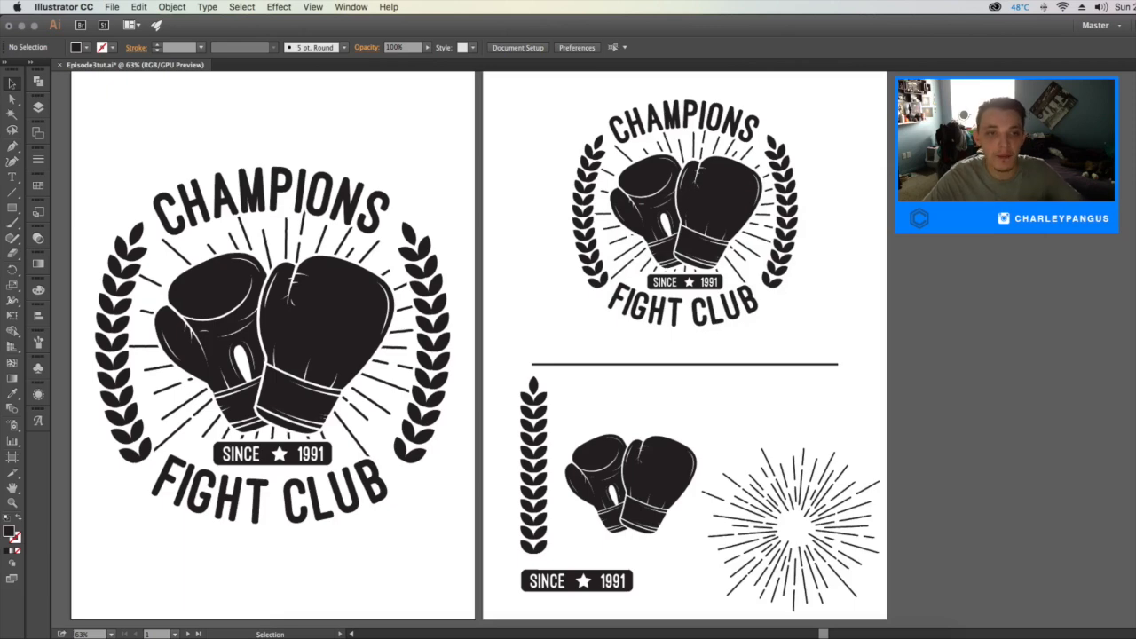
Move the large Champions Fight Club badge off the first artboard to leave a blank work area
{"action": "left_click_drag", "start_coordinate": [372, 321], "coordinate": [911, 347]}
{"action": "left_click_drag", "start_coordinate": [803, 331], "coordinate": [932, 327]}
{"action": "key", "text": "super+shift+a"}
{"action": "key", "text": "space"}
{"action": "left_click_drag", "start_coordinate": [497, 346], "coordinate": [940, 337]}
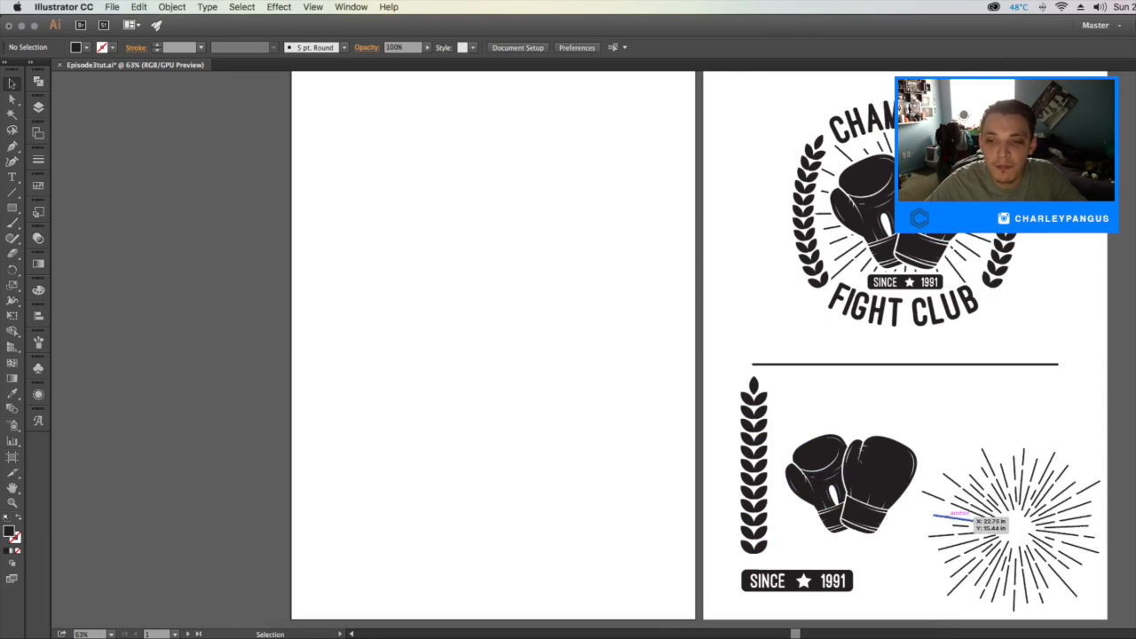
{"action": "left_click", "coordinate": [969, 519]}
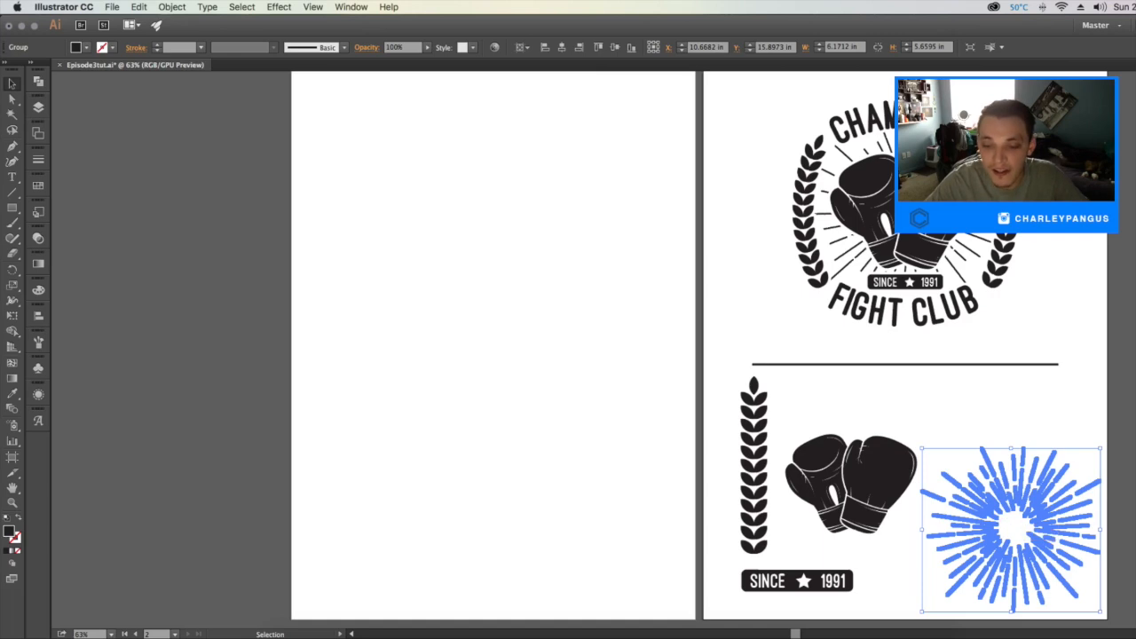
{"action": "left_click", "coordinate": [1014, 528]}
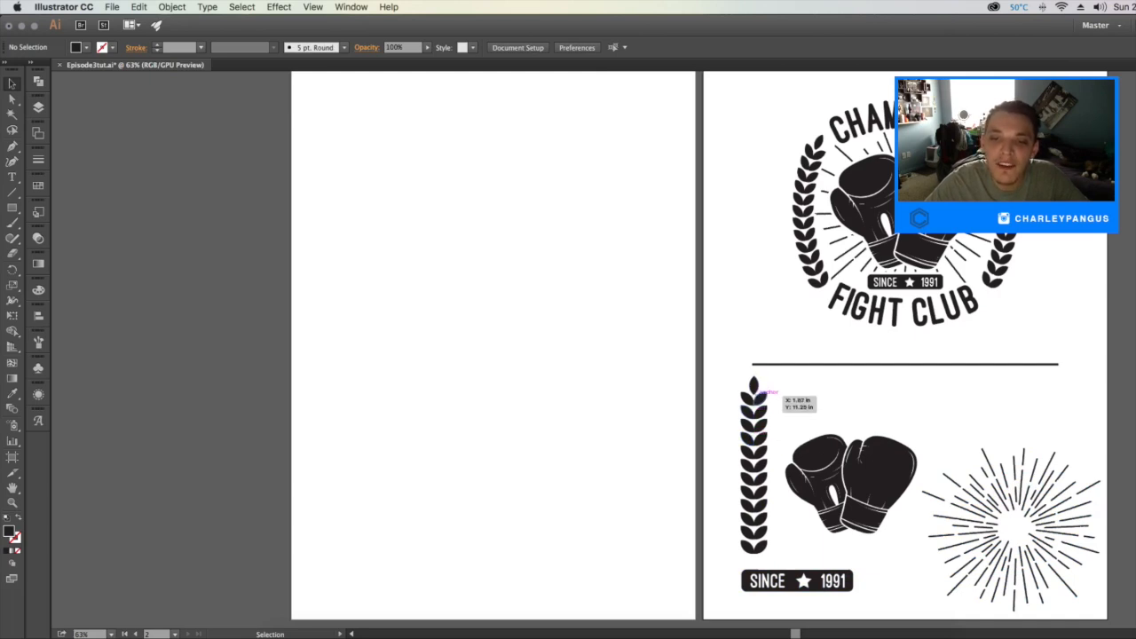
Place a copy of the second artboard's laurel branch on the blank artboard, enlarged to about 13.8 in tall
{"action": "left_click", "coordinate": [754, 399]}
{"action": "left_click_drag", "start_coordinate": [754, 387], "coordinate": [447, 144]}
{"action": "left_click", "coordinate": [504, 307]}
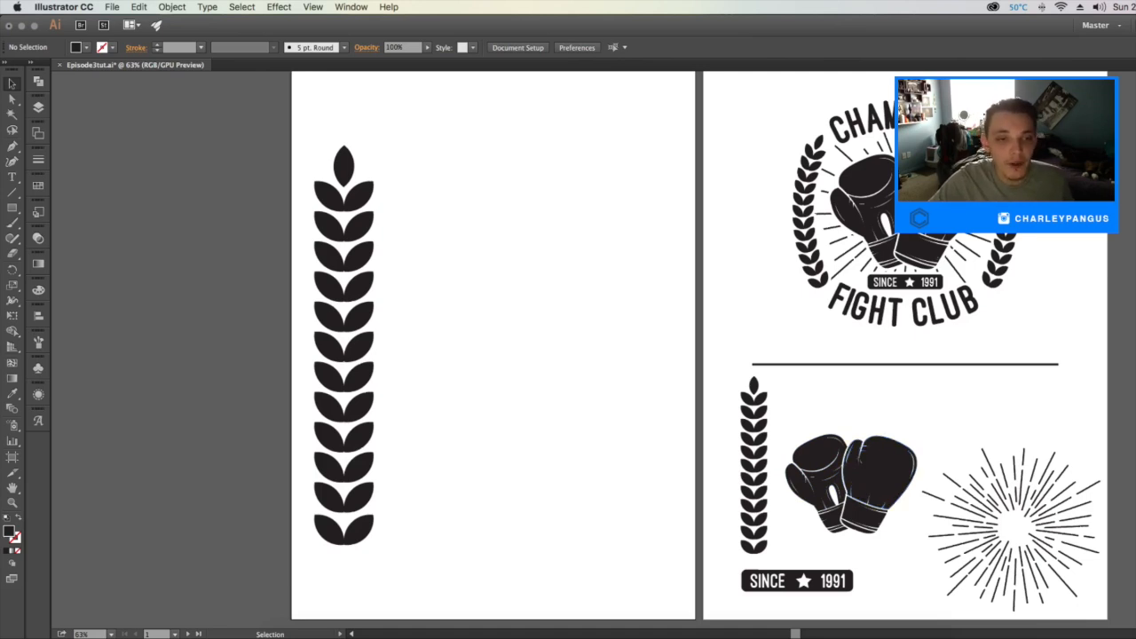
Move the enlarged laurel branch off the artboard, just beyond its left edge, as a reference
{"action": "left_click", "coordinate": [360, 194]}
{"action": "left_click_drag", "start_coordinate": [375, 185], "coordinate": [246, 190]}
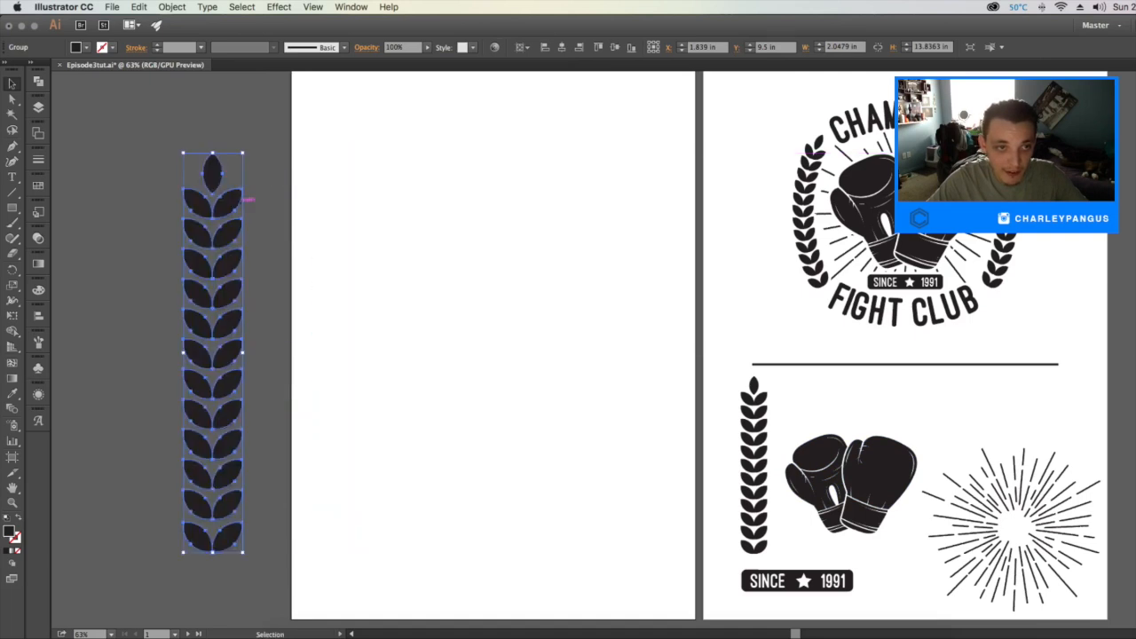
{"action": "key", "text": "super+shift+a"}
{"action": "left_click_drag", "start_coordinate": [355, 382], "coordinate": [386, 387]}
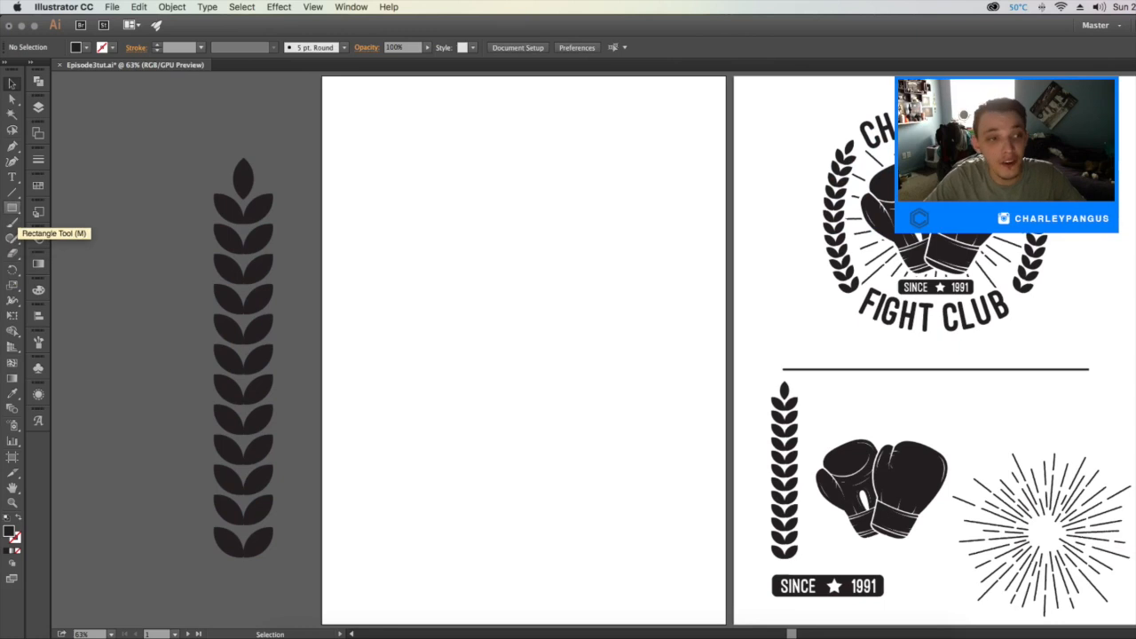
Draw a black circle about 3.37 in in diameter with the Ellipse tool on the blank artboard
{"action": "left_click_drag", "start_coordinate": [12, 208], "coordinate": [71, 233]}
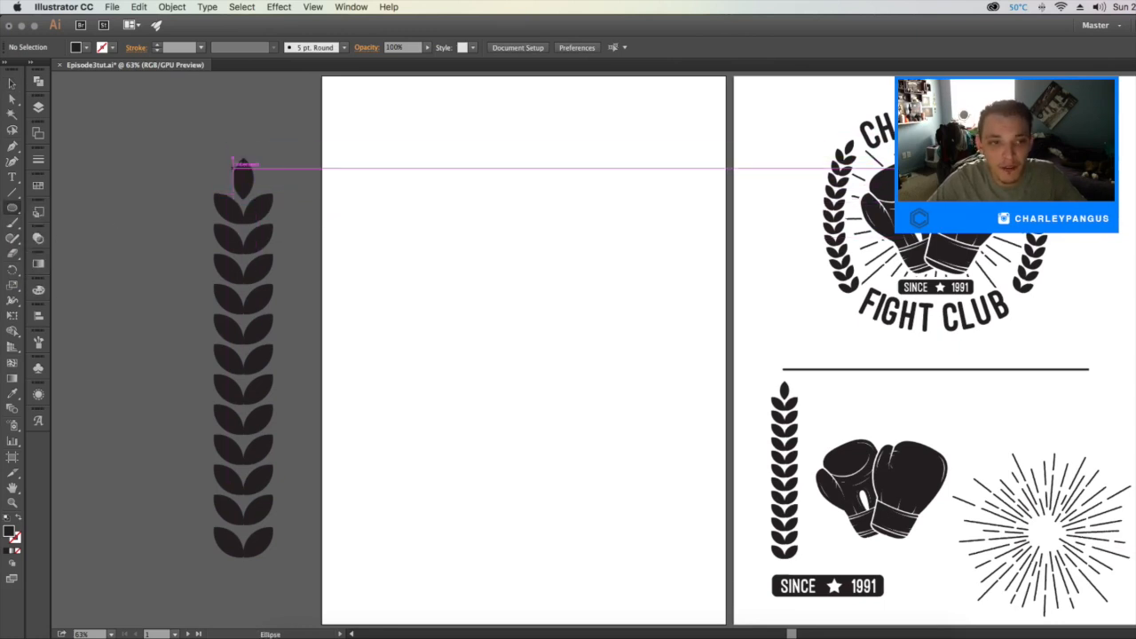
{"action": "left_click", "coordinate": [12, 208]}
{"action": "left_click_drag", "start_coordinate": [13, 214], "coordinate": [71, 238]}
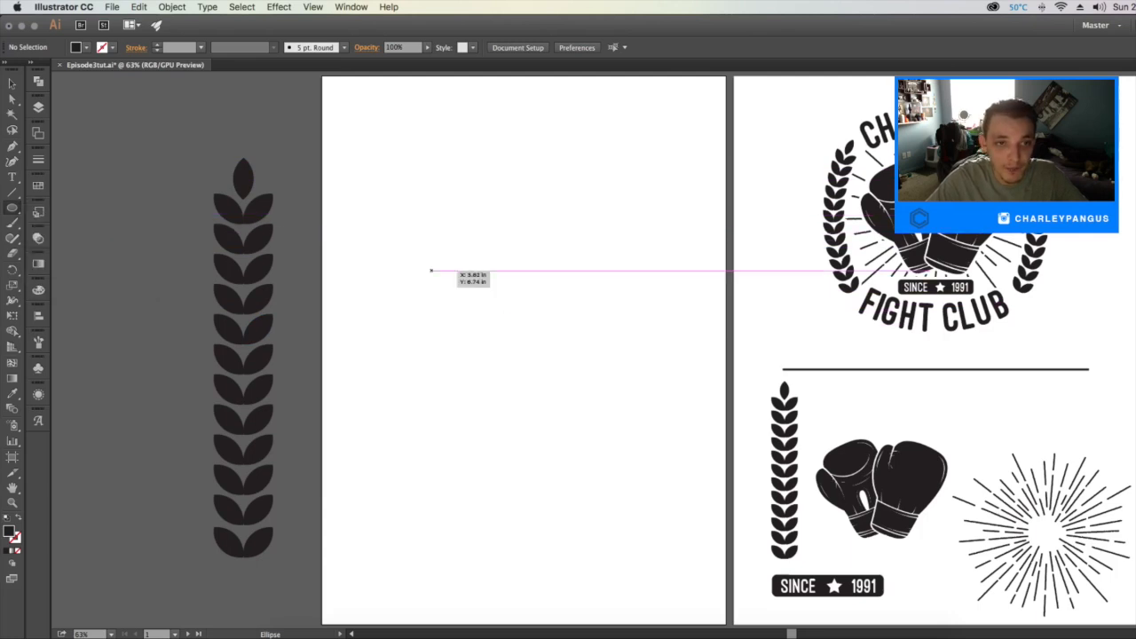
{"action": "left_click_drag", "start_coordinate": [352, 221], "coordinate": [449, 302]}
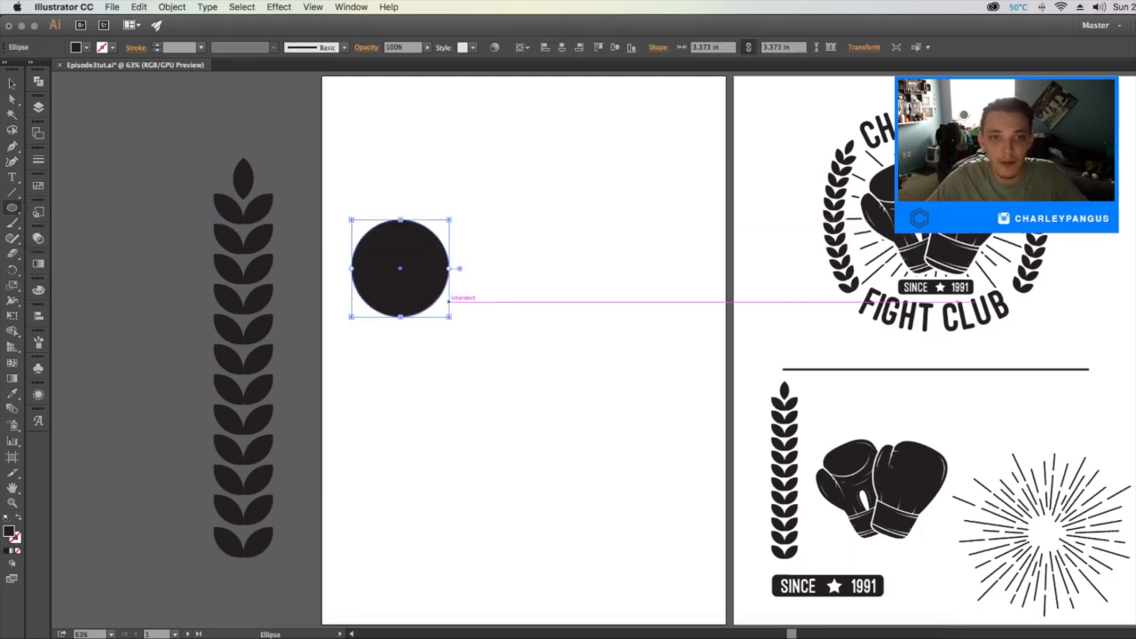
{"action": "left_click", "coordinate": [12, 84]}
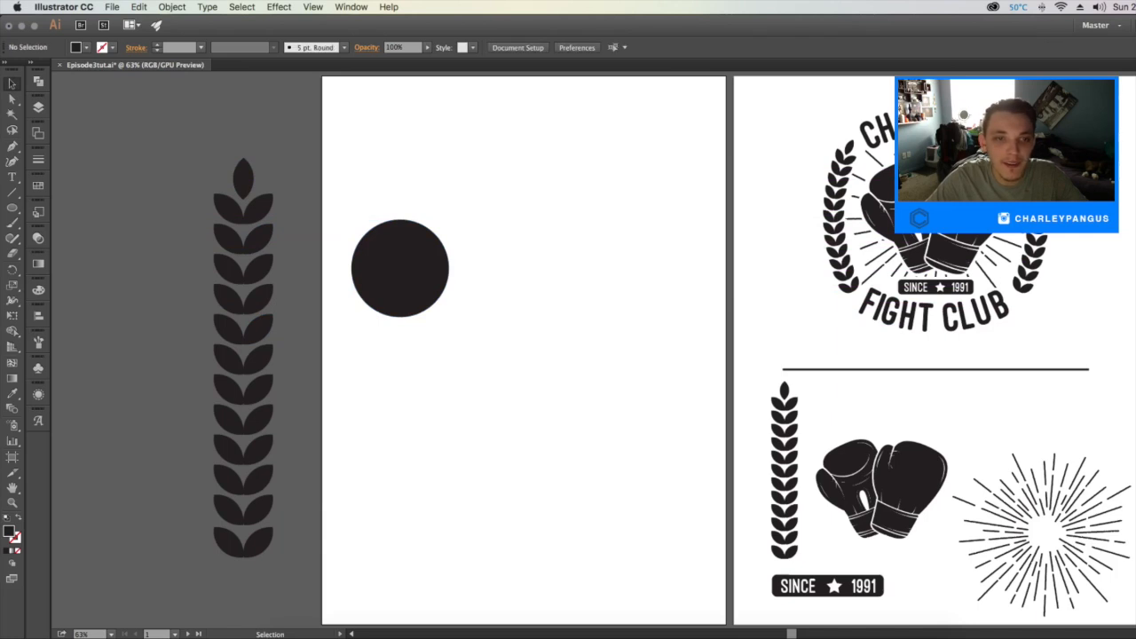
Move the black circle to the artboard's vertical middle, centred at about X 3.9 in, Y 9.5 in
{"action": "left_click_drag", "start_coordinate": [400, 268], "coordinate": [437, 331]}
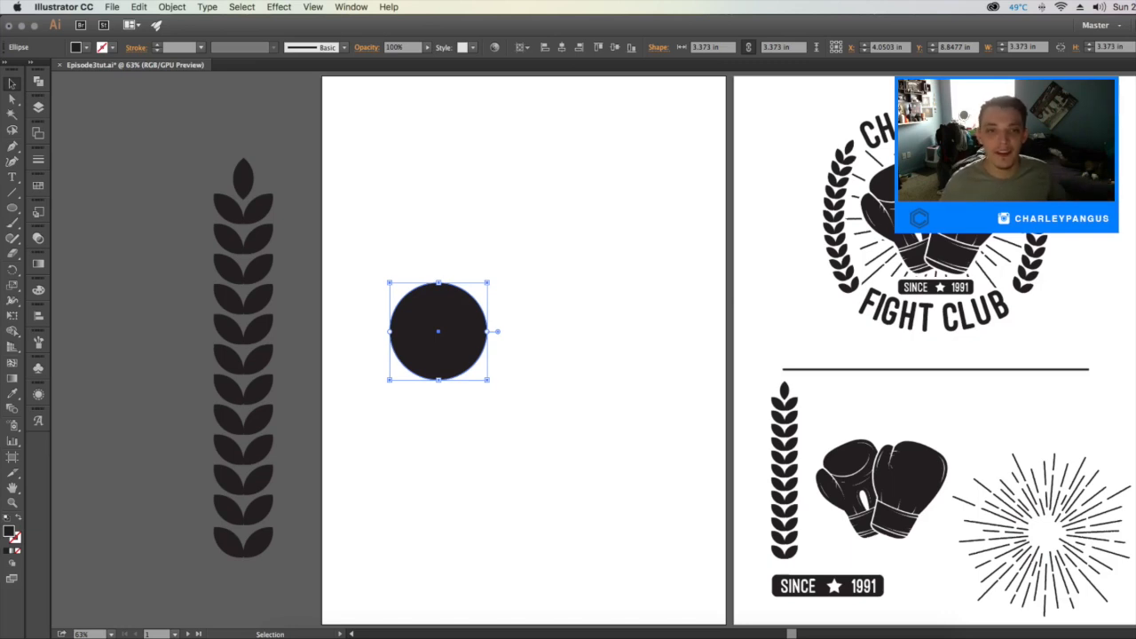
{"action": "left_click_drag", "start_coordinate": [442, 333], "coordinate": [438, 352]}
{"action": "left_click", "coordinate": [532, 355]}
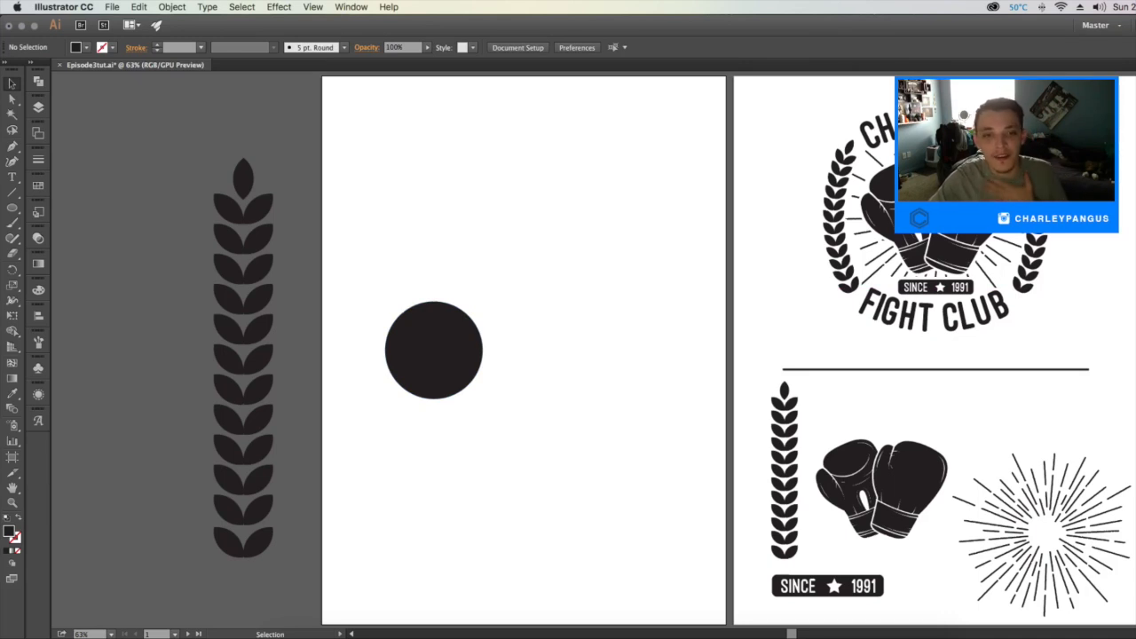
{"action": "left_click", "coordinate": [434, 356]}
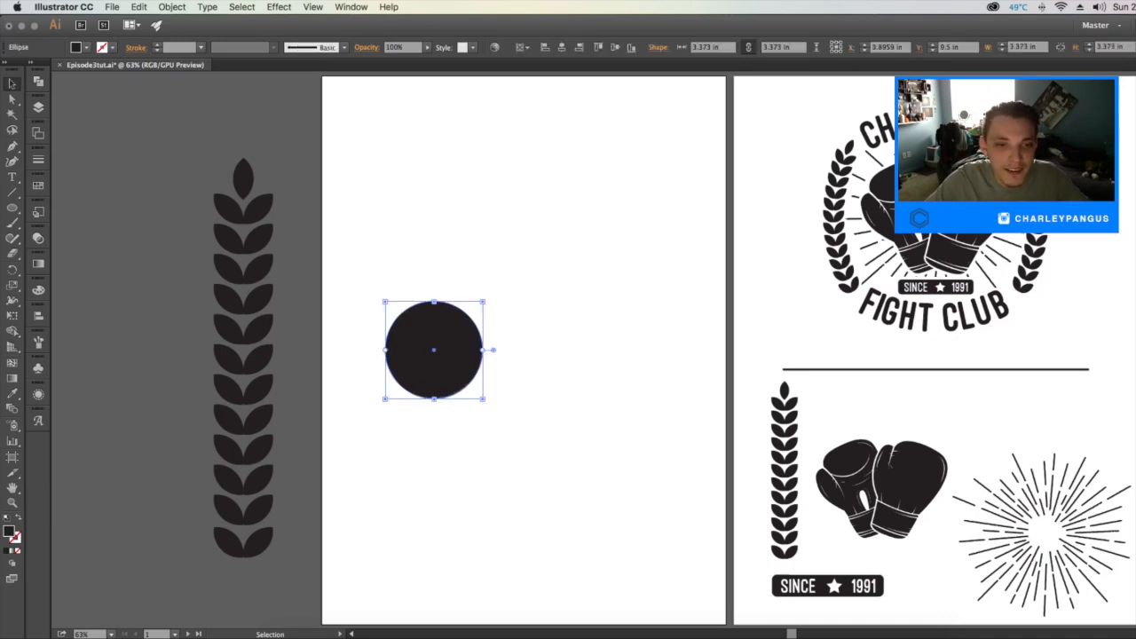
{"action": "left_click", "coordinate": [542, 382]}
Duplicate the black circle horizontally so the copy partly overlaps the original, centred at about X 6.0 in, Y 9.5 in
{"action": "left_click", "coordinate": [13, 208]}
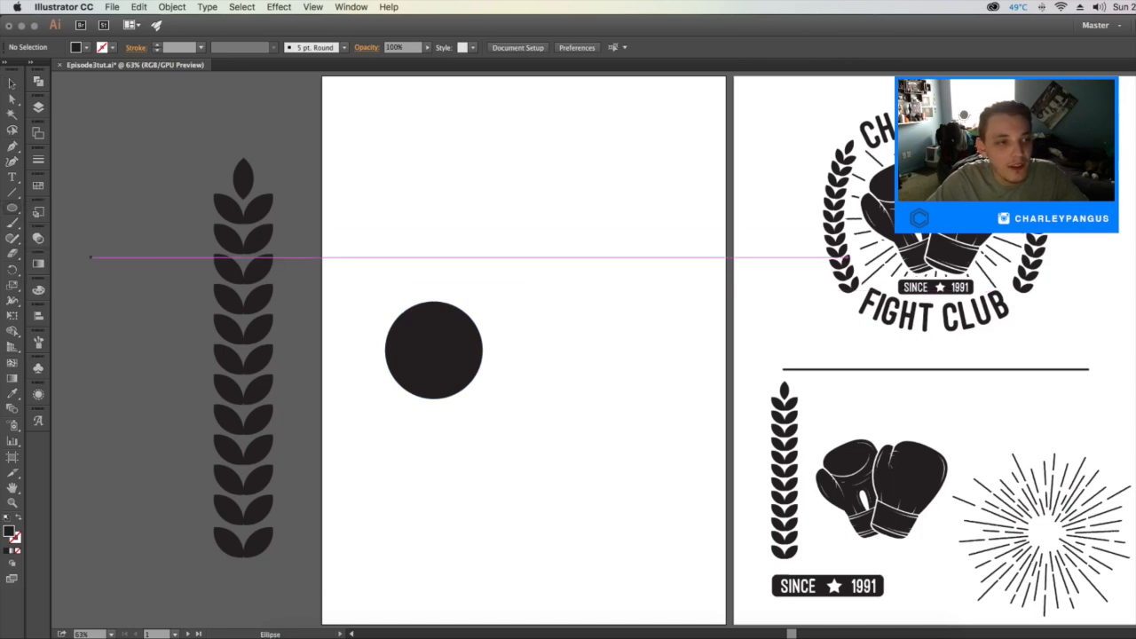
{"action": "left_click", "coordinate": [72, 238]}
{"action": "left_click", "coordinate": [13, 83]}
{"action": "left_click", "coordinate": [434, 354]}
{"action": "left_click_drag", "start_coordinate": [435, 351], "coordinate": [517, 373]}
{"action": "left_click", "coordinate": [580, 391]}
{"action": "left_click", "coordinate": [575, 391]}
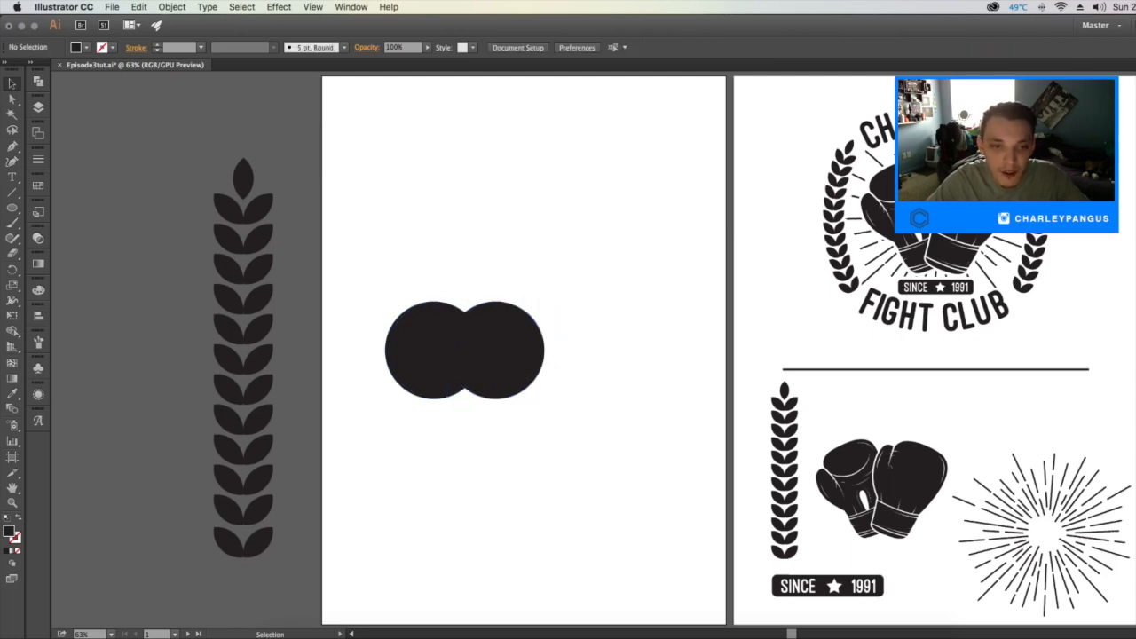
Fill the duplicated circle with light blue to tell it apart from the black one
{"action": "left_click", "coordinate": [495, 355]}
{"action": "left_click", "coordinate": [87, 47]}
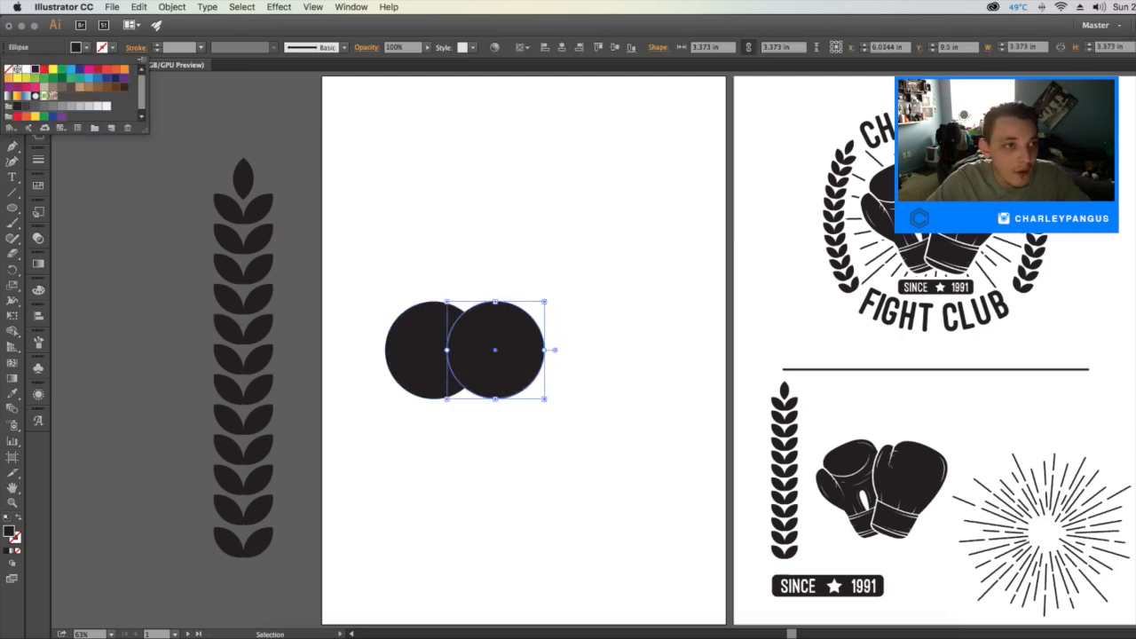
{"action": "left_click", "coordinate": [71, 70]}
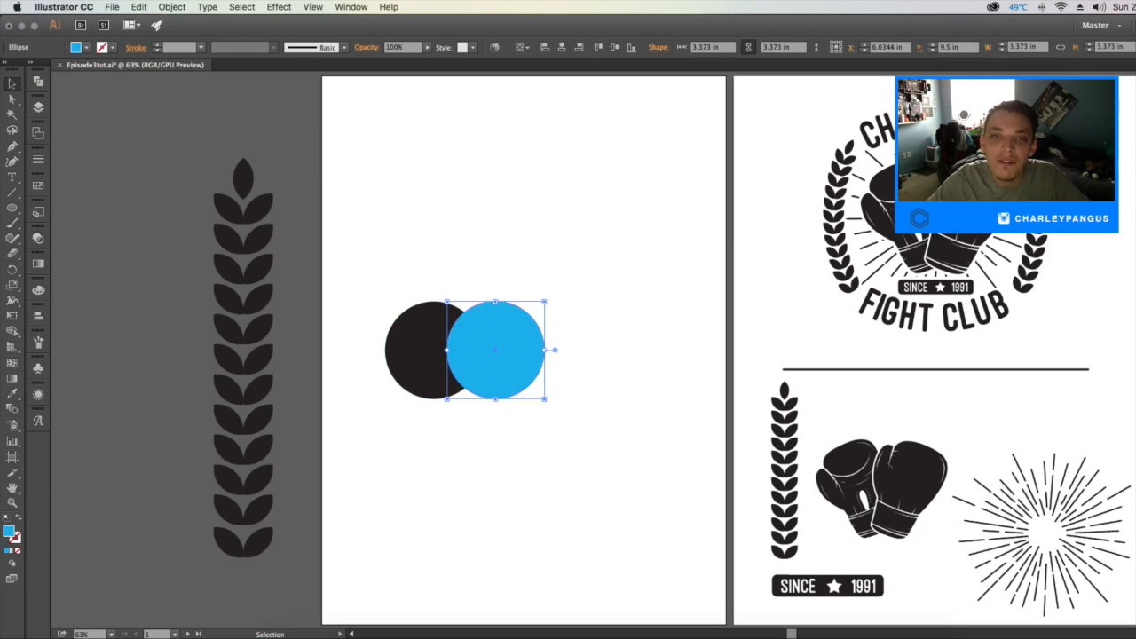
{"action": "left_click", "coordinate": [577, 391]}
Reposition the two circles lower on the artboard, with the blue one overlapping the black one at about X 7.4 in, Y 10.1 in
{"action": "left_click_drag", "start_coordinate": [506, 359], "coordinate": [502, 359]}
{"action": "left_click", "coordinate": [574, 387]}
{"action": "left_click_drag", "start_coordinate": [521, 300], "coordinate": [427, 232]}
{"action": "left_click_drag", "start_coordinate": [507, 358], "coordinate": [465, 262]}
{"action": "left_click", "coordinate": [596, 386]}
{"action": "left_click", "coordinate": [498, 285]}
{"action": "mouse_move", "coordinate": [533, 370]}
{"action": "left_mouse_down"}
{"action": "mouse_move", "coordinate": [568, 368]}
{"action": "mouse_move", "coordinate": [536, 368]}
{"action": "left_mouse_up"}
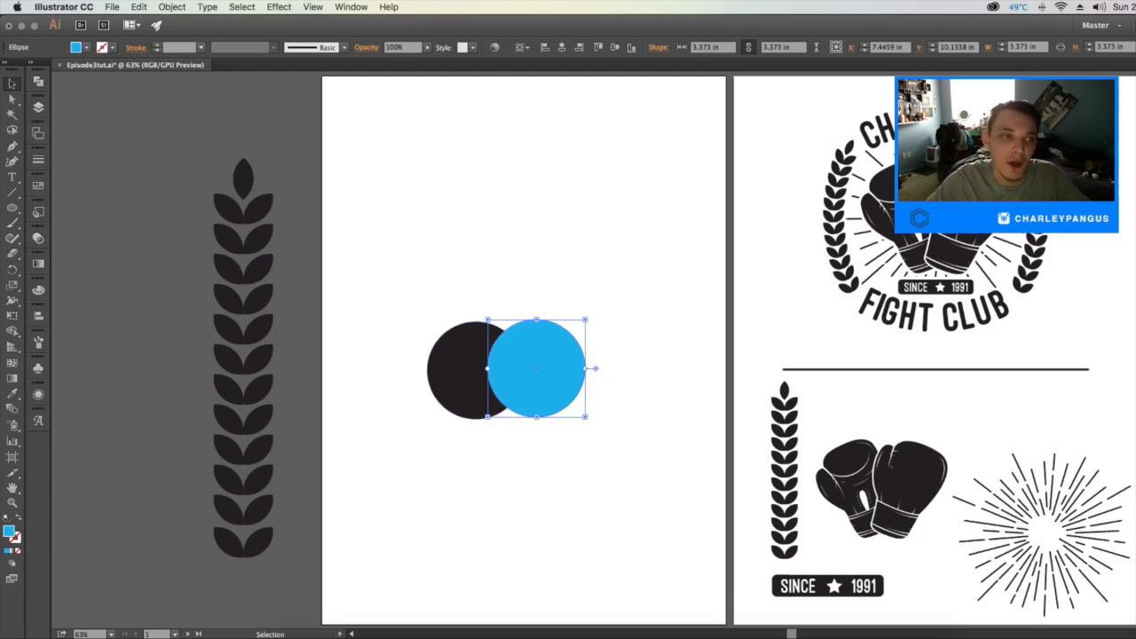
Bring up the transparency settings for the blue circle and look over the available blending modes
{"action": "left_click", "coordinate": [38, 132]}
{"action": "left_click", "coordinate": [38, 159]}
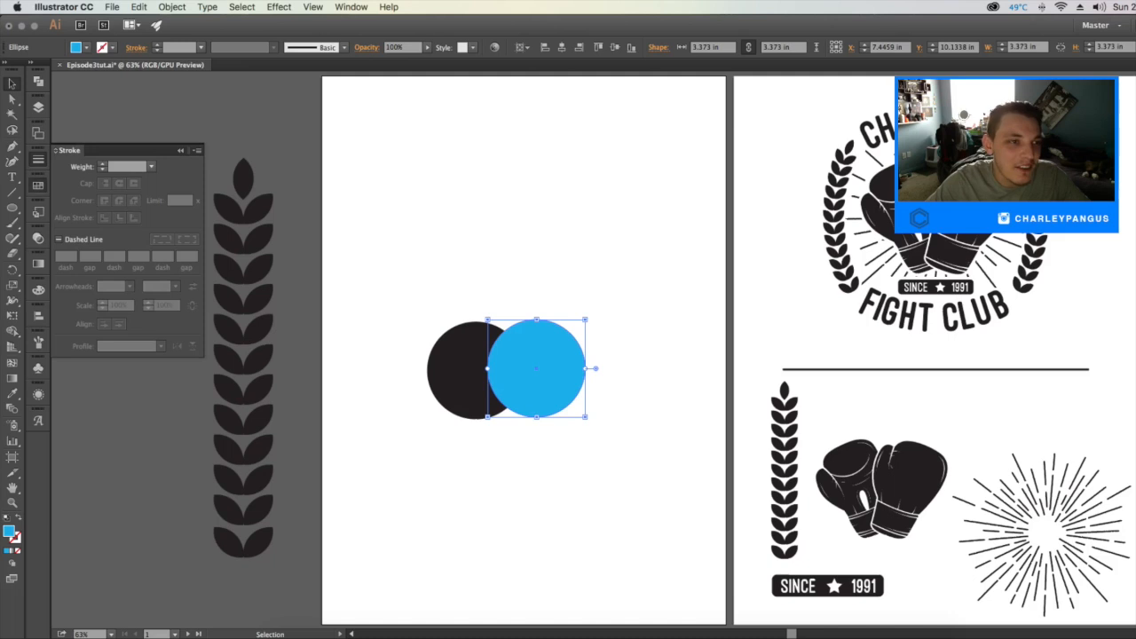
{"action": "left_click", "coordinate": [38, 185]}
{"action": "left_click", "coordinate": [38, 212]}
{"action": "left_click", "coordinate": [38, 238]}
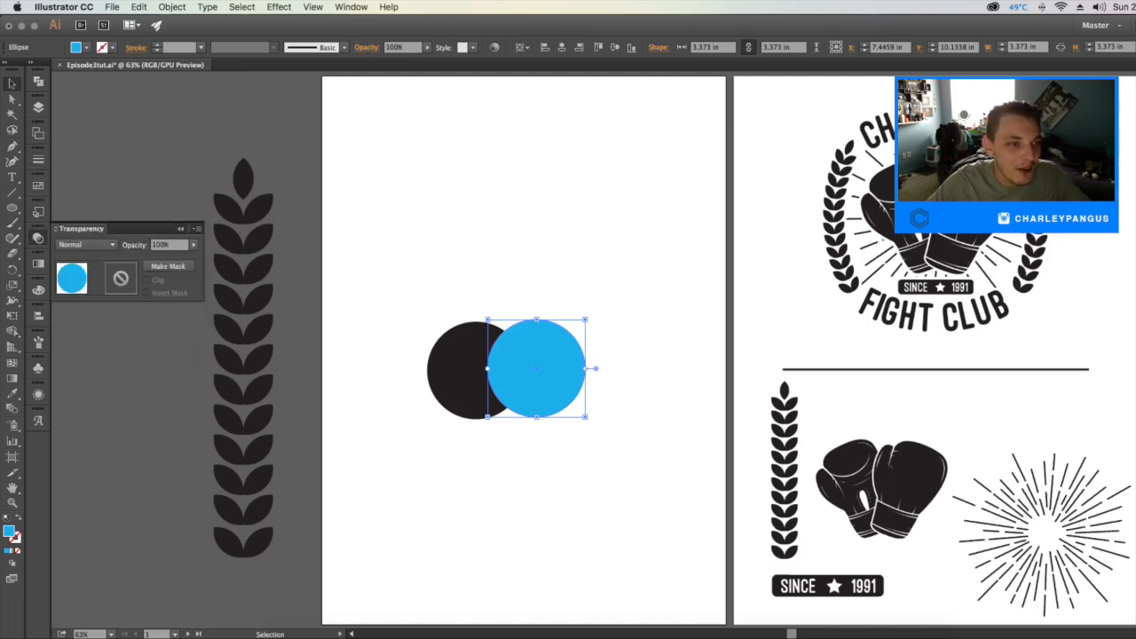
{"action": "left_click", "coordinate": [86, 245]}
{"action": "left_click", "coordinate": [86, 245]}
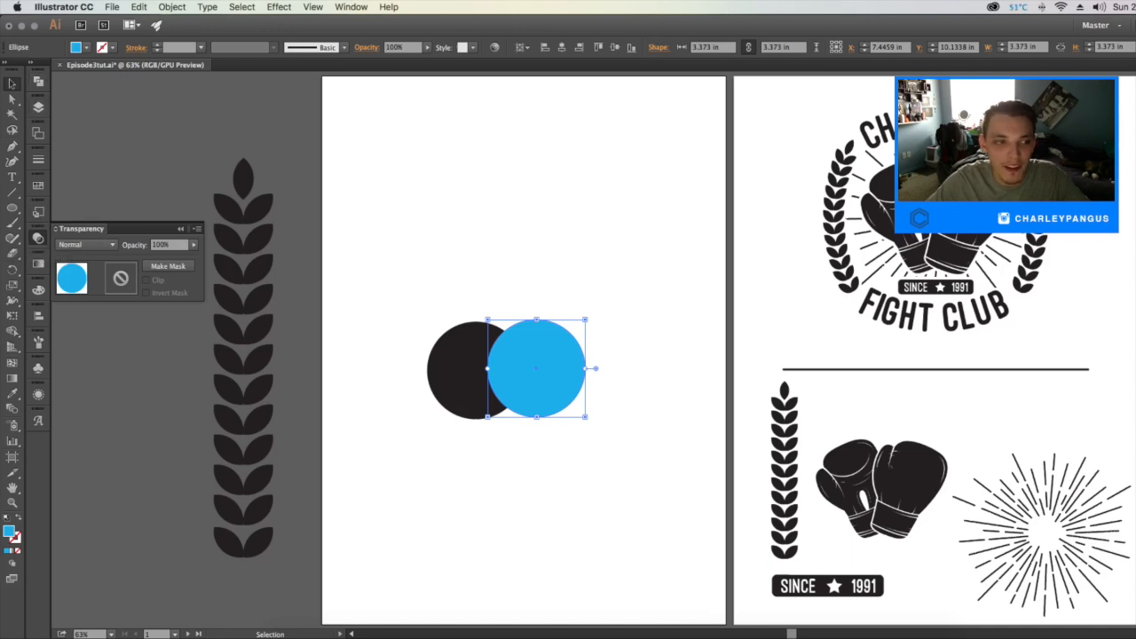
{"action": "left_click", "coordinate": [88, 244]}
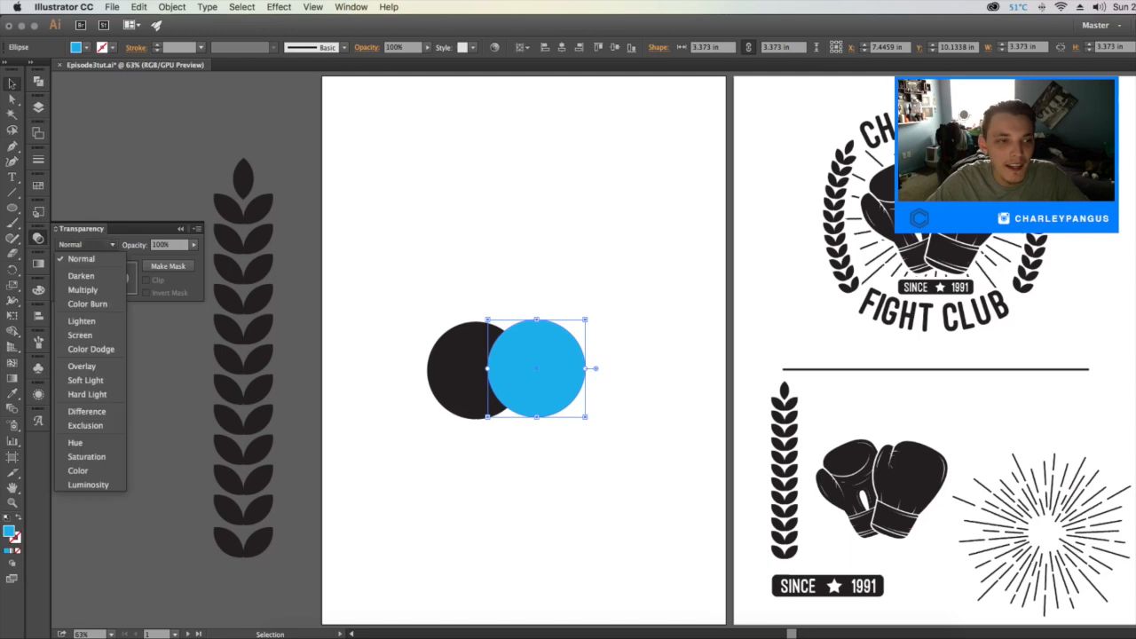
{"action": "left_click", "coordinate": [38, 237]}
{"action": "left_click", "coordinate": [38, 237]}
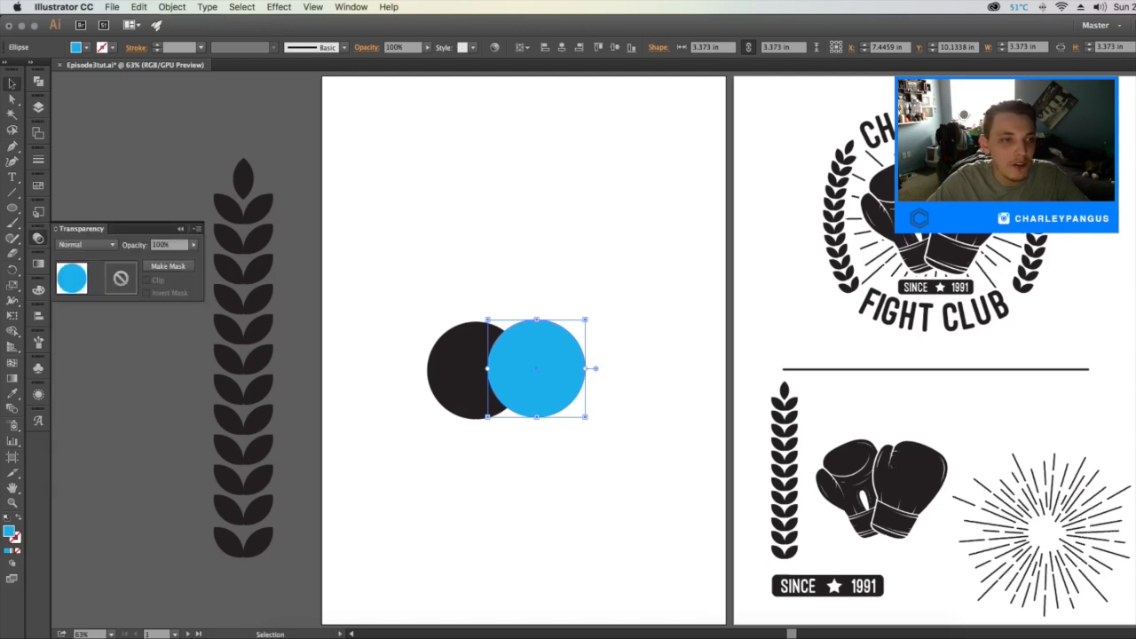
Try the Multiply blending mode on the blue circle and set it to Screen
{"action": "left_click", "coordinate": [89, 244]}
{"action": "left_click", "coordinate": [83, 290]}
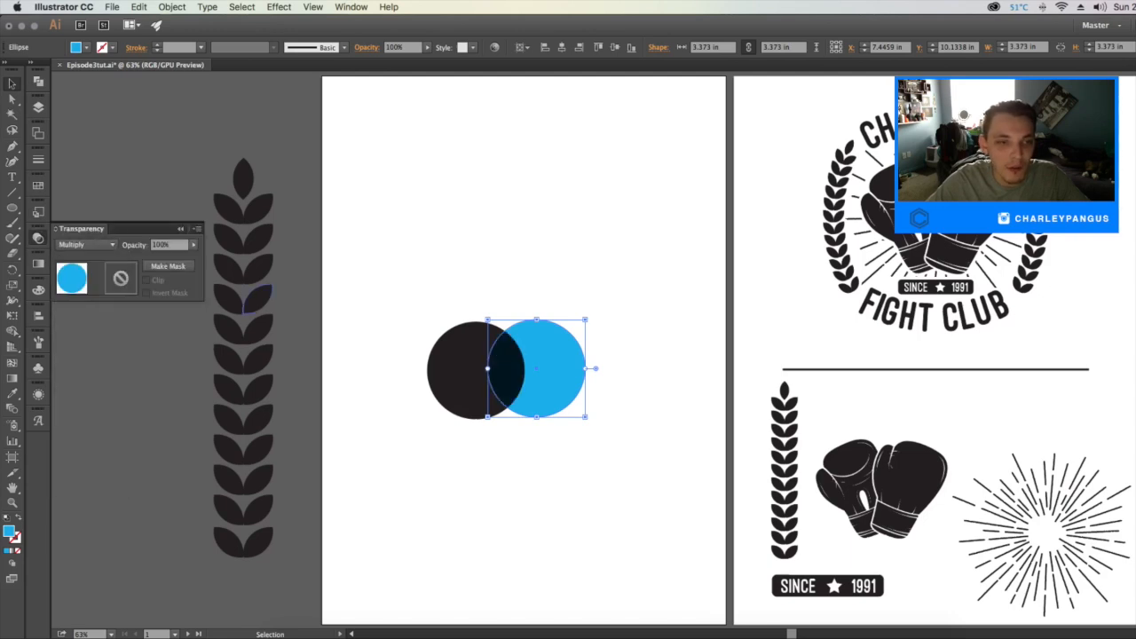
{"action": "left_click", "coordinate": [89, 244]}
{"action": "left_click", "coordinate": [80, 335]}
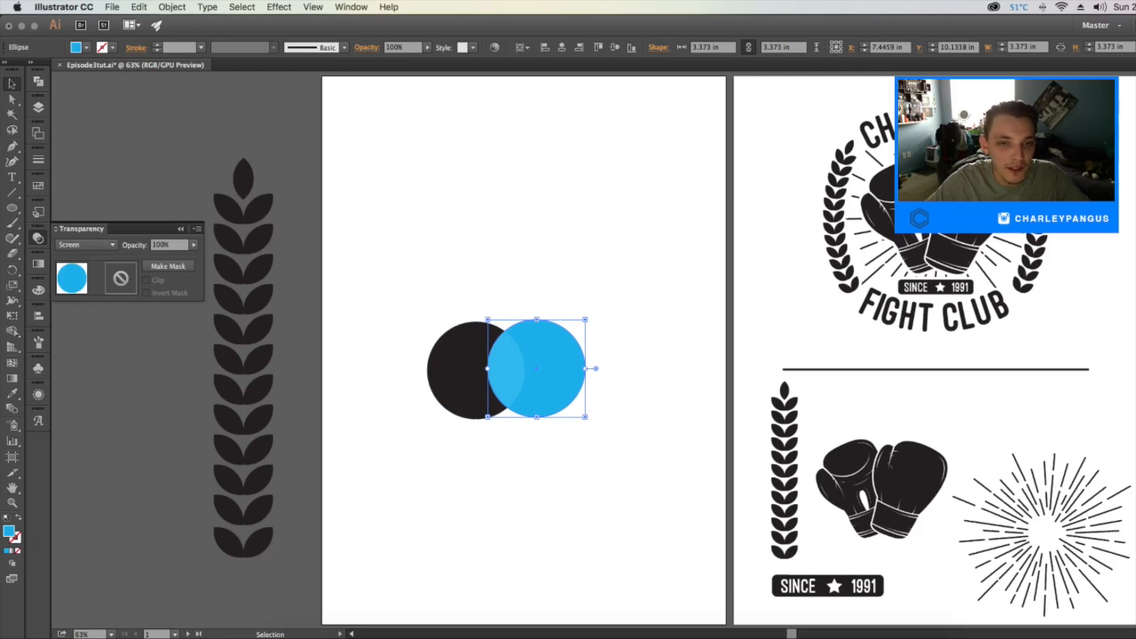
Intersect the black and blue circles with Pathfinder to keep only their overlapping leaf shape
{"action": "left_click_drag", "start_coordinate": [435, 304], "coordinate": [533, 381]}
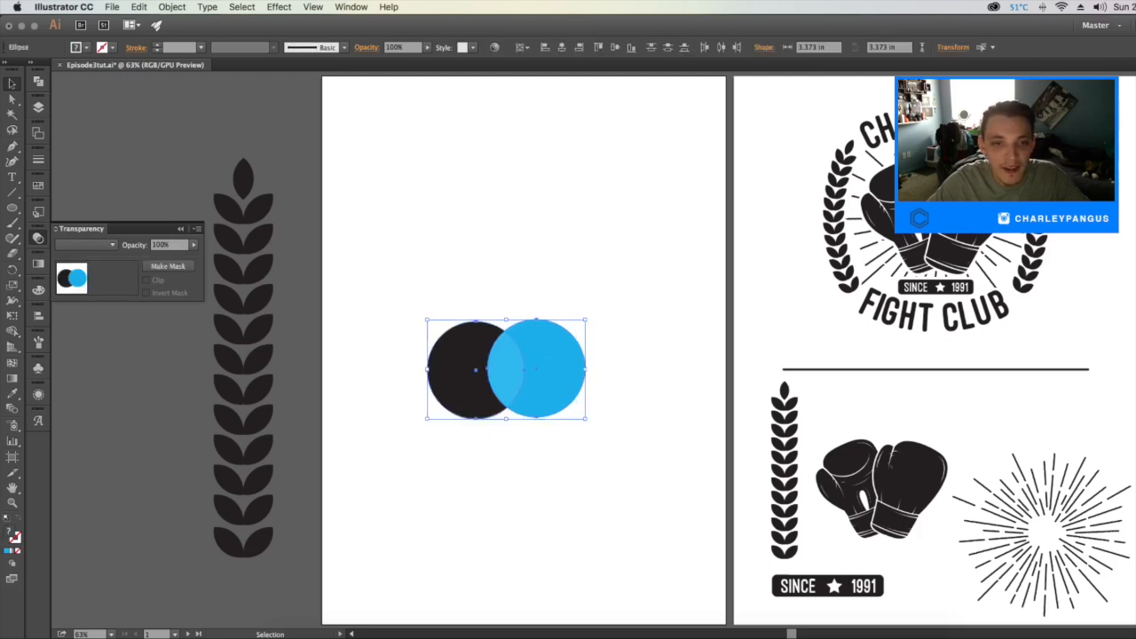
{"action": "left_click_drag", "start_coordinate": [591, 474], "coordinate": [463, 355]}
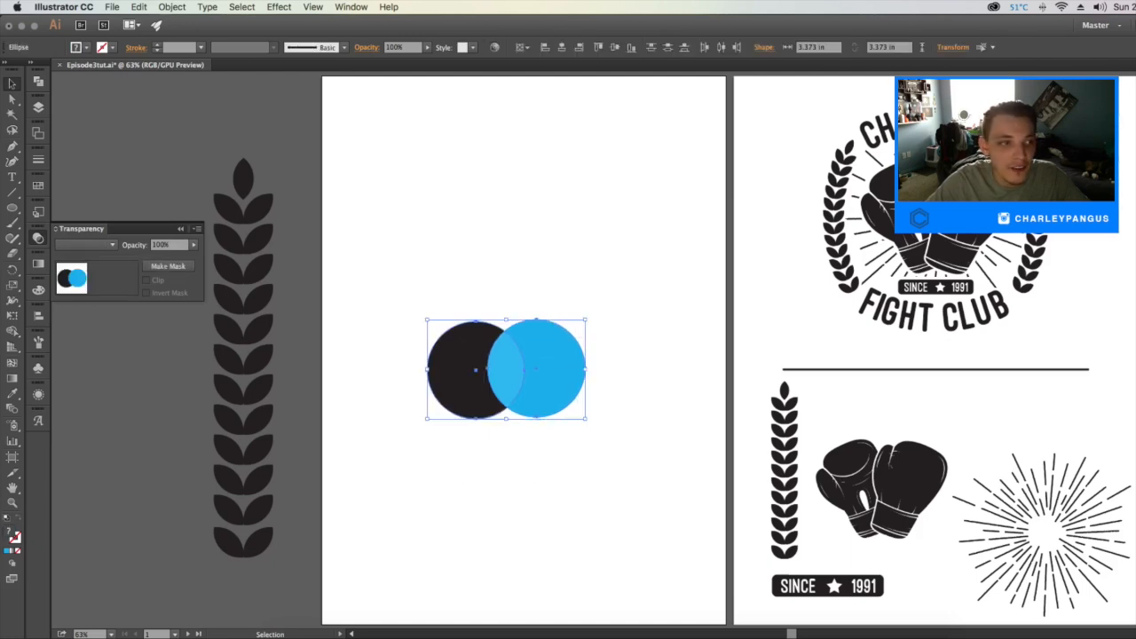
{"action": "left_click", "coordinate": [38, 132]}
{"action": "left_click", "coordinate": [38, 106]}
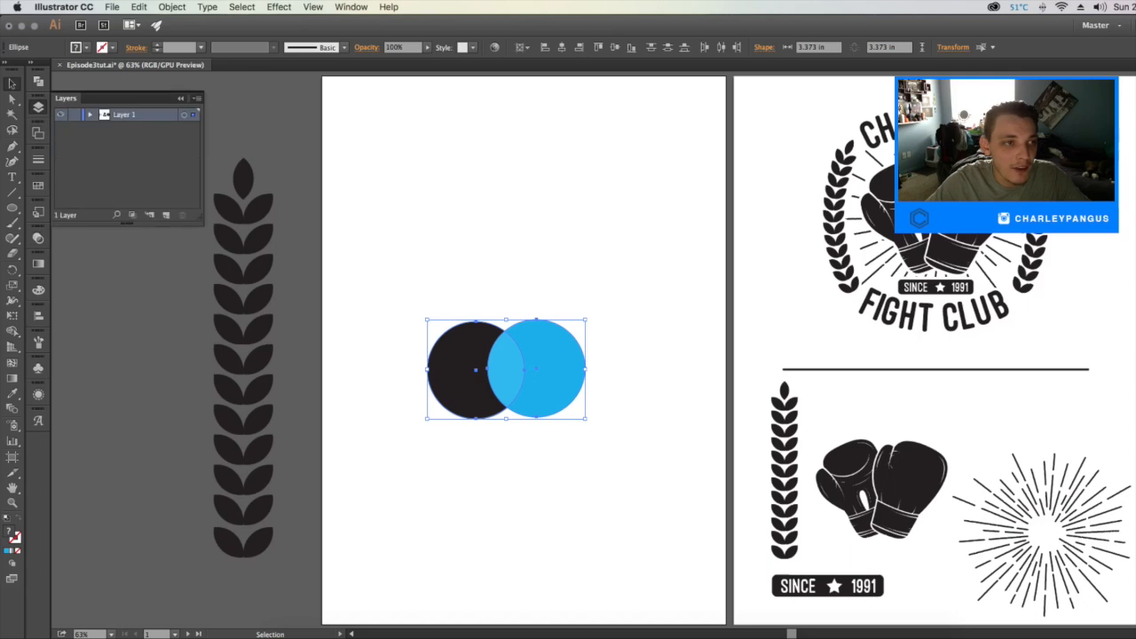
{"action": "left_click", "coordinate": [38, 81]}
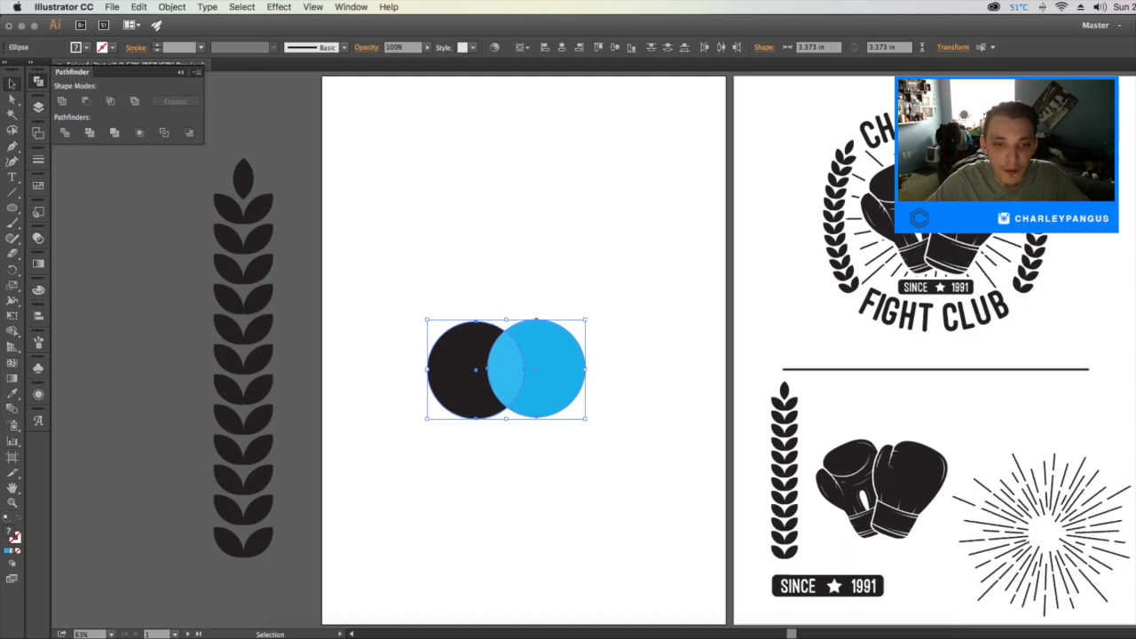
{"action": "left_click", "coordinate": [110, 101]}
{"action": "key", "text": "super+shift+a"}
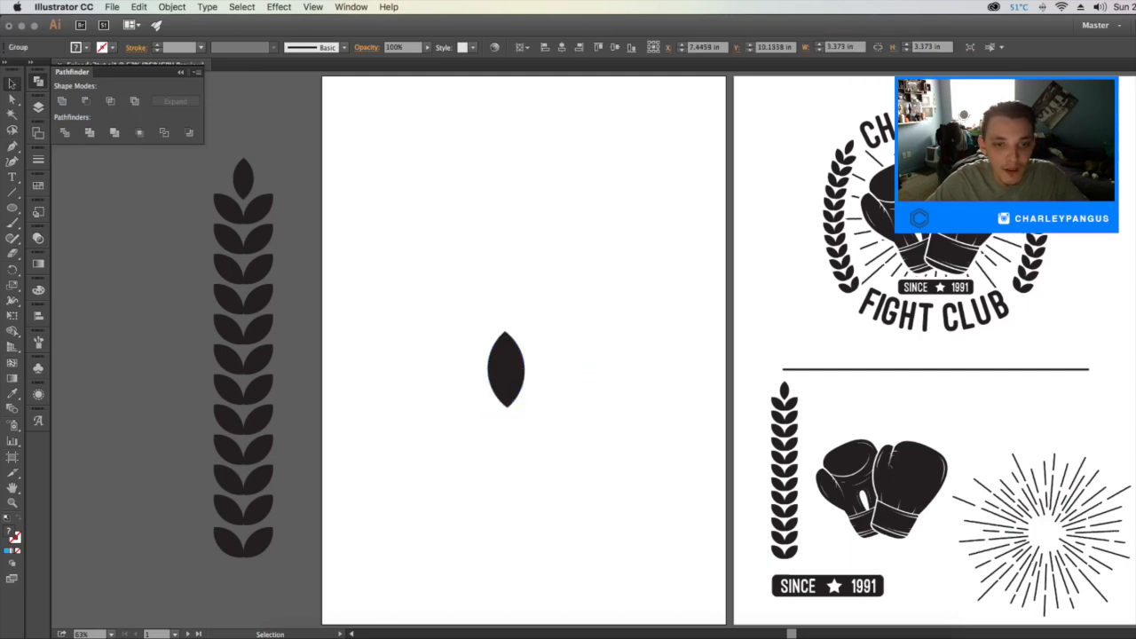
Delete the leftover invisible circle outline around the leaf, keeping only the leaf shape
{"action": "left_click", "coordinate": [12, 99]}
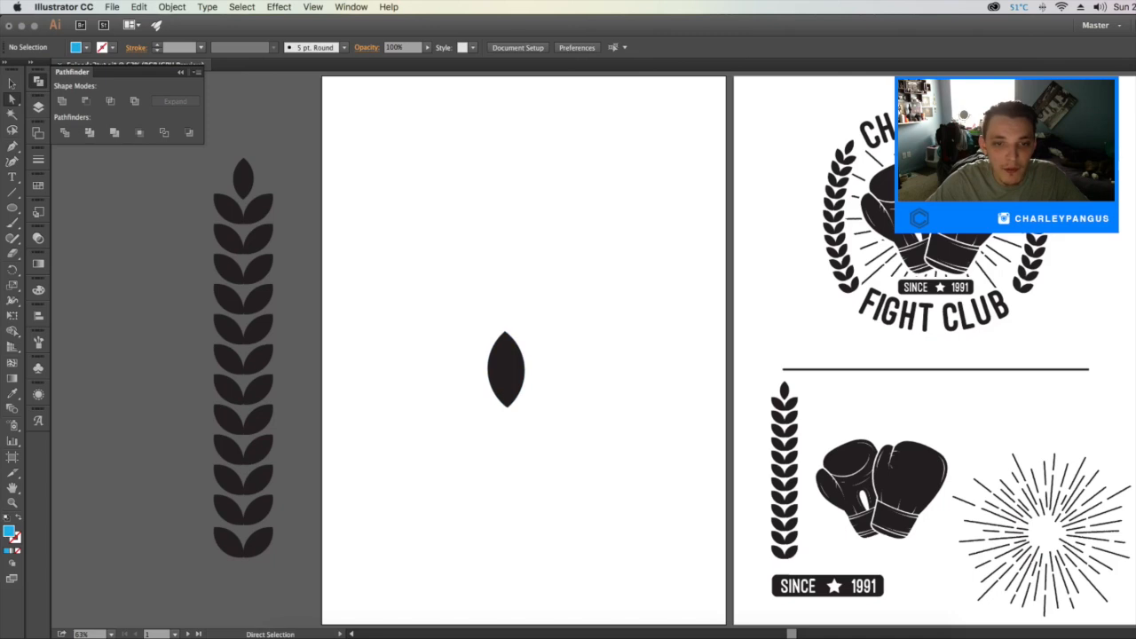
{"action": "left_click", "coordinate": [559, 319]}
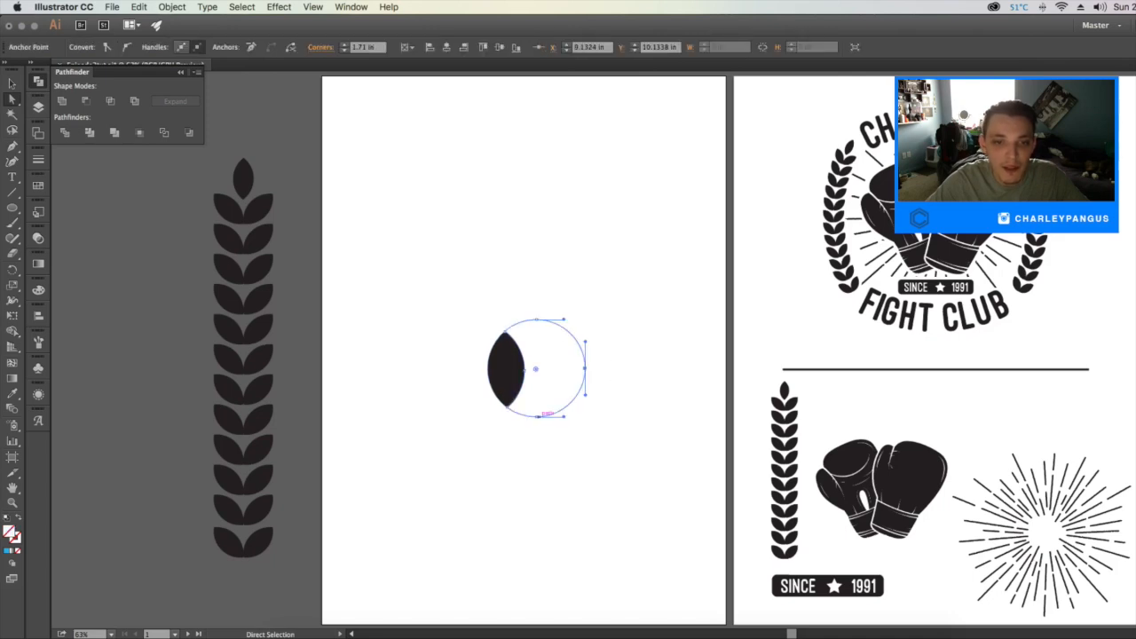
{"action": "key", "text": "Delete"}
{"action": "key", "text": "Delete"}
{"action": "key", "text": "v"}
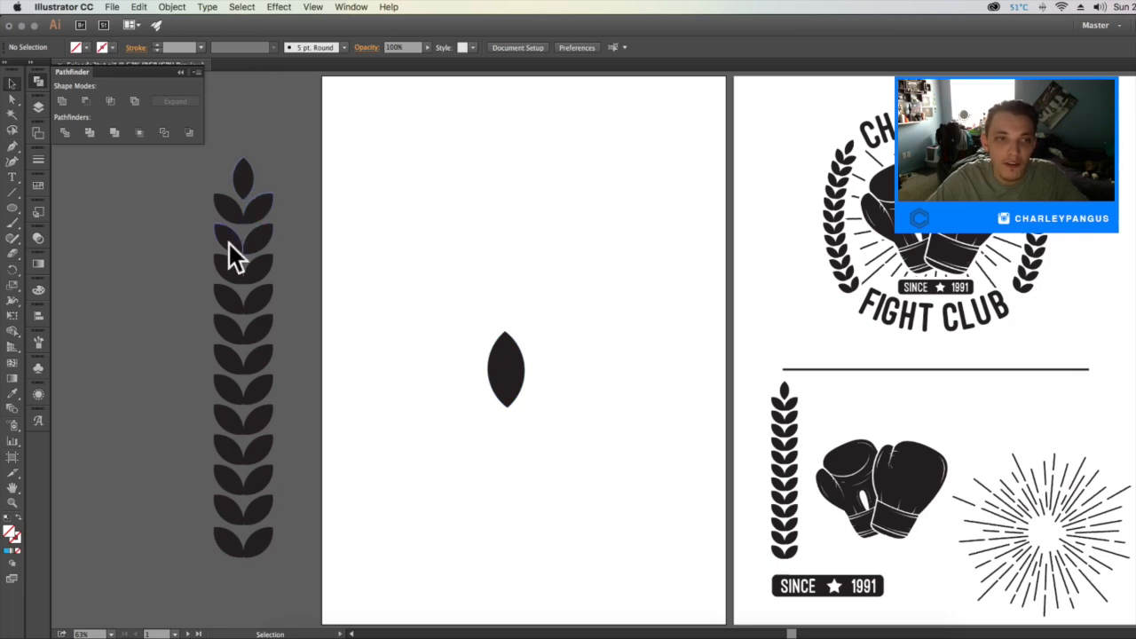
Move the leaf to about X 2.98 in, Y 9.82 in and rotate it counter-clockwise until it slants up to the left
{"action": "left_click", "coordinate": [506, 364]}
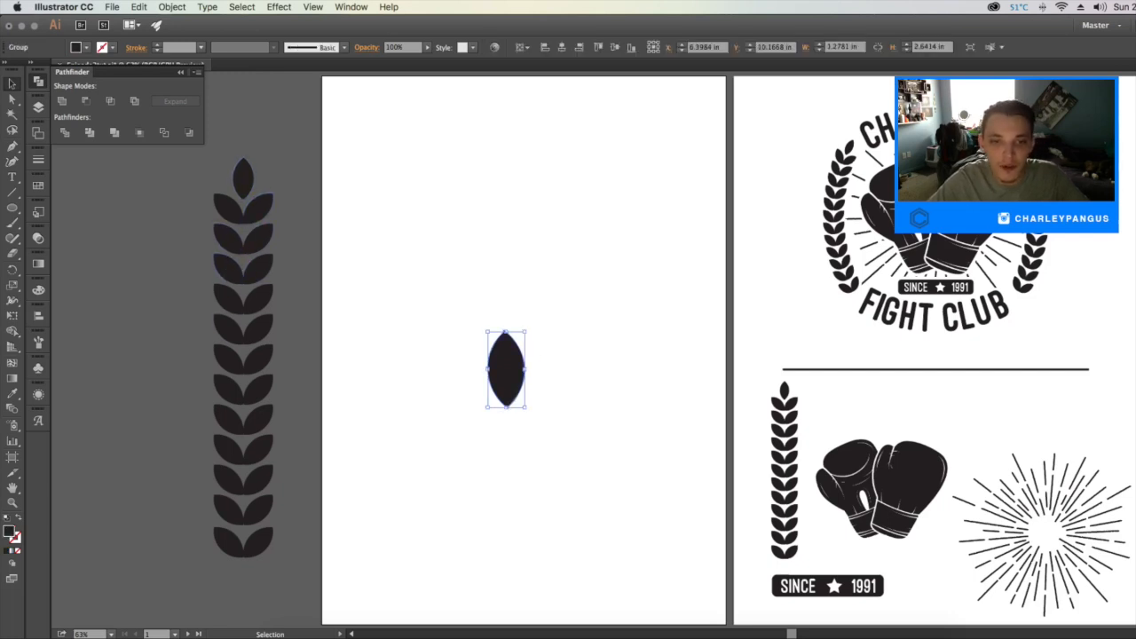
{"action": "left_click_drag", "start_coordinate": [505, 336], "coordinate": [406, 327]}
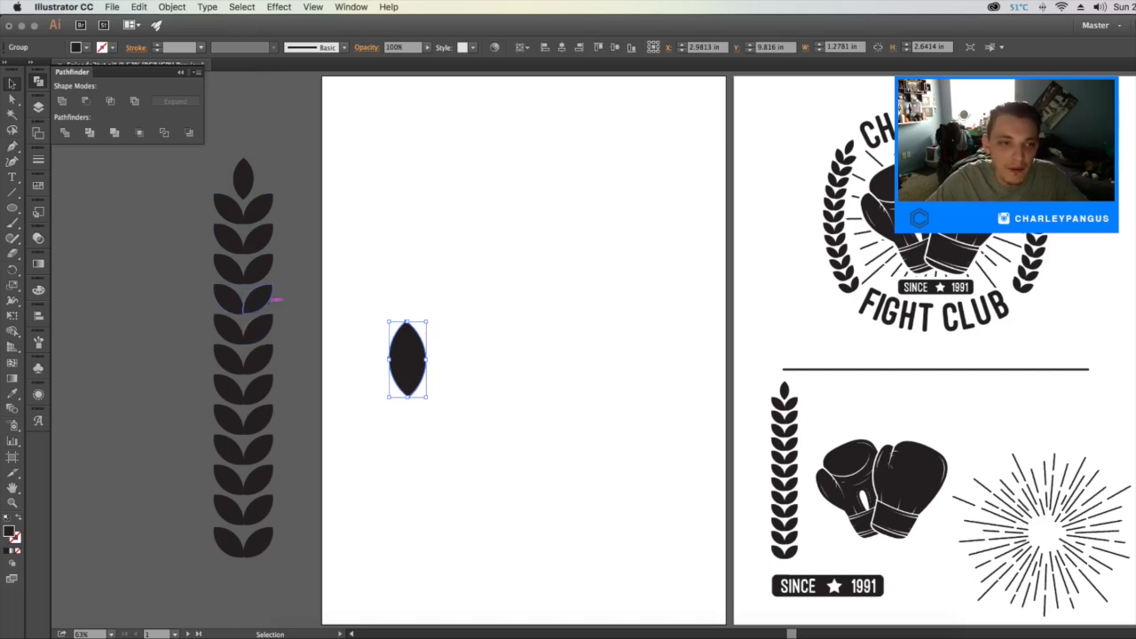
{"action": "left_click_drag", "start_coordinate": [385, 318], "coordinate": [375, 359]}
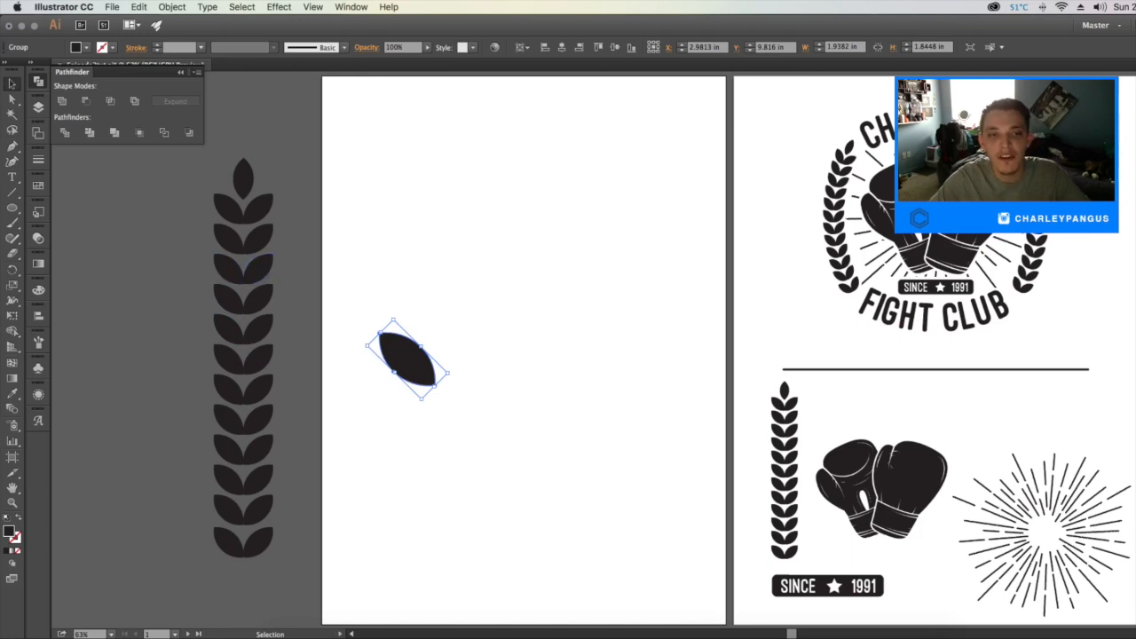
{"action": "left_click_drag", "start_coordinate": [377, 329], "coordinate": [371, 336]}
{"action": "key", "text": "super+shift+a"}
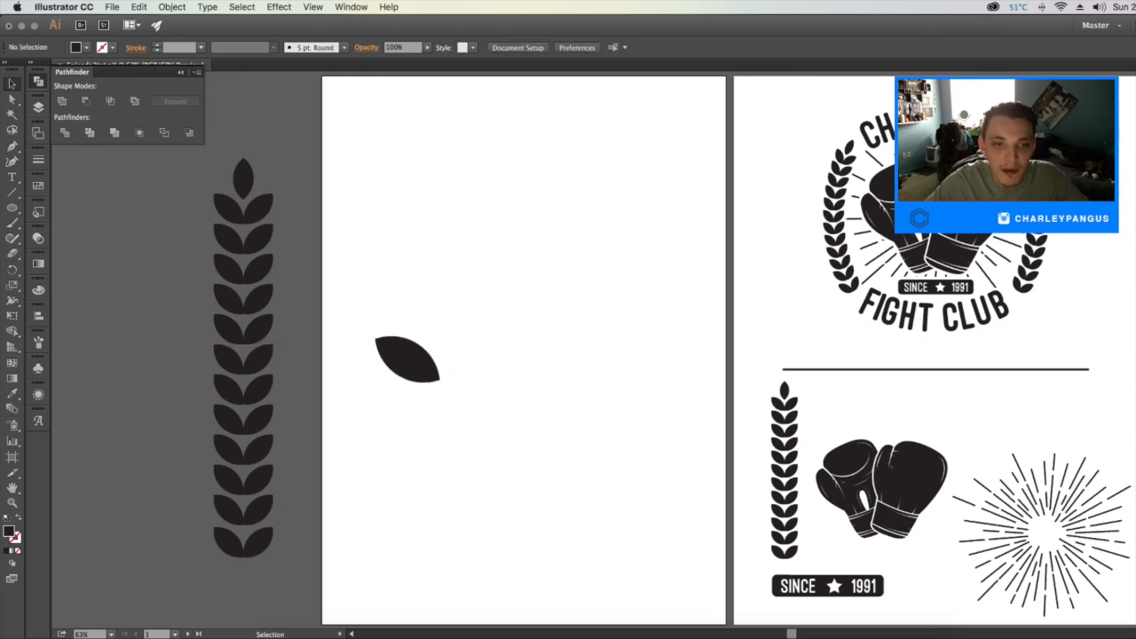
Duplicate the slanted leaf beside the original and reflect the copy across the vertical axis
{"action": "left_click", "coordinate": [407, 359]}
{"action": "left_click_drag", "start_coordinate": [407, 359], "coordinate": [500, 352]}
{"action": "right_click", "coordinate": [494, 365]}
{"action": "mouse_move", "coordinate": [533, 456]}
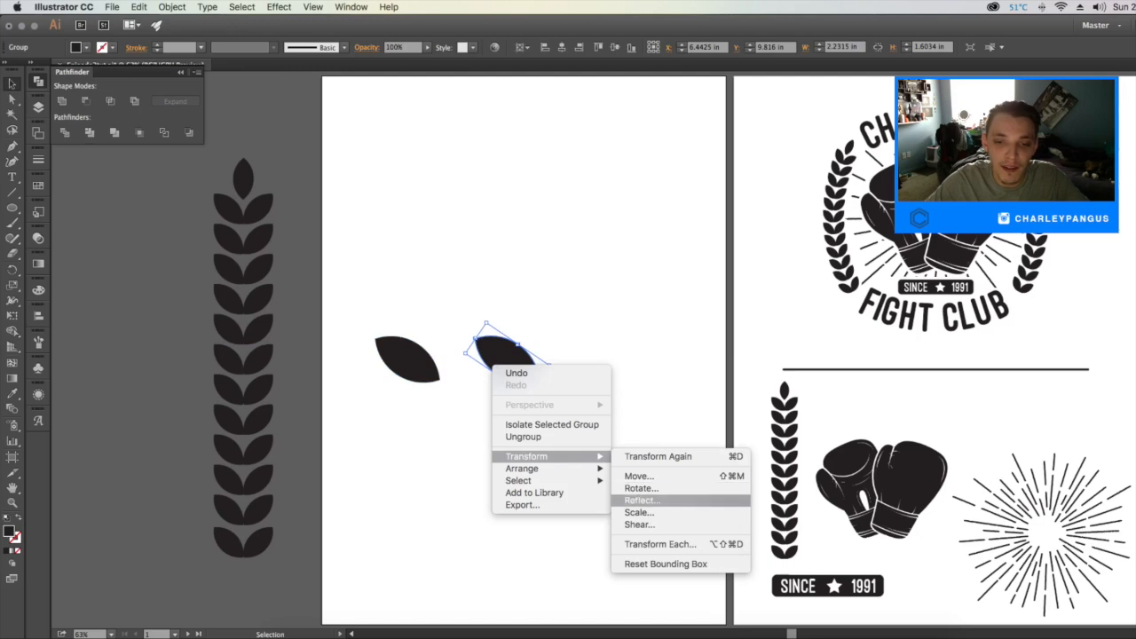
{"action": "left_click", "coordinate": [642, 500]}
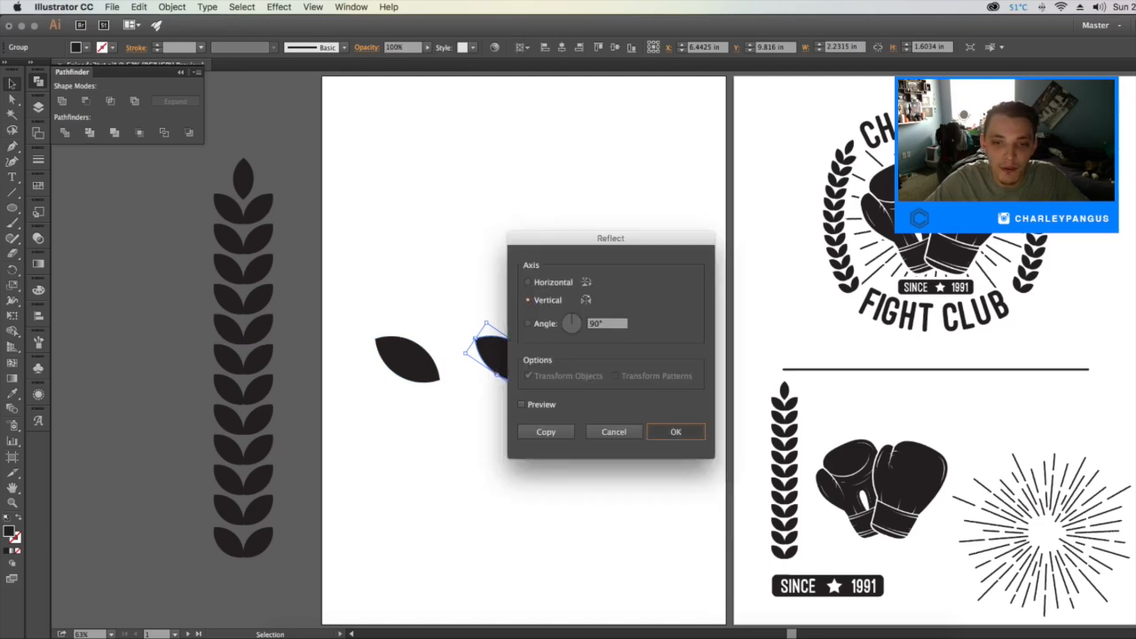
{"action": "left_click", "coordinate": [676, 432]}
{"action": "key", "text": "super+shift+a"}
Move the mirrored leaf against the original so their lower tips meet in a V-shaped pair
{"action": "left_click_drag", "start_coordinate": [535, 357], "coordinate": [484, 373]}
{"action": "key", "text": "super+shift+a"}
{"action": "key", "text": "super+shift+a"}
Group the two leaves and stack copies of the pair upward in a vertical column
{"action": "left_click_drag", "start_coordinate": [536, 432], "coordinate": [536, 260]}
{"action": "key", "text": "super+g"}
{"action": "key", "text": "super+shift+a"}
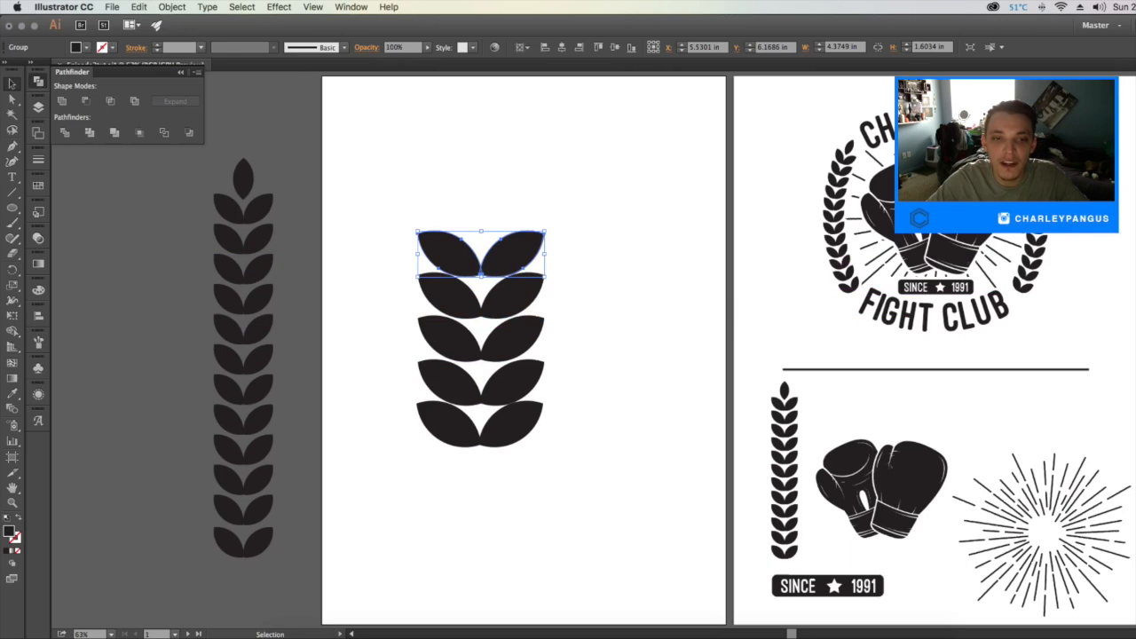
{"action": "left_click_drag", "start_coordinate": [538, 254], "coordinate": [538, 211]}
{"action": "left_click_drag", "start_coordinate": [538, 210], "coordinate": [534, 168]}
Move the column of leaves down to make room and extend it to nine leaf pairs
{"action": "scroll", "coordinate": [534, 169], "scroll_direction": "up", "scroll_amount": 2}
{"action": "left_click_drag", "start_coordinate": [531, 209], "coordinate": [404, 546]}
{"action": "scroll", "coordinate": [531, 119], "scroll_direction": "up", "scroll_amount": 2}
{"action": "left_click_drag", "start_coordinate": [466, 439], "coordinate": [466, 515]}
{"action": "scroll", "coordinate": [466, 515], "scroll_direction": "down", "scroll_amount": 5}
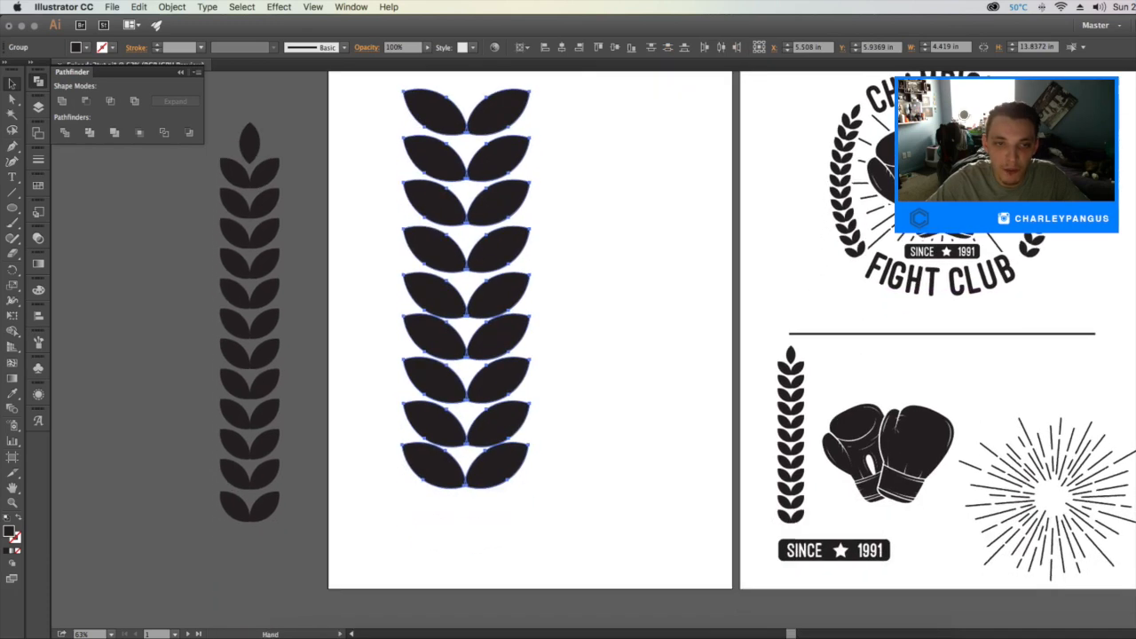
{"action": "key", "text": "super+shift+a"}
{"action": "scroll", "coordinate": [533, 356], "scroll_direction": "up", "scroll_amount": 5}
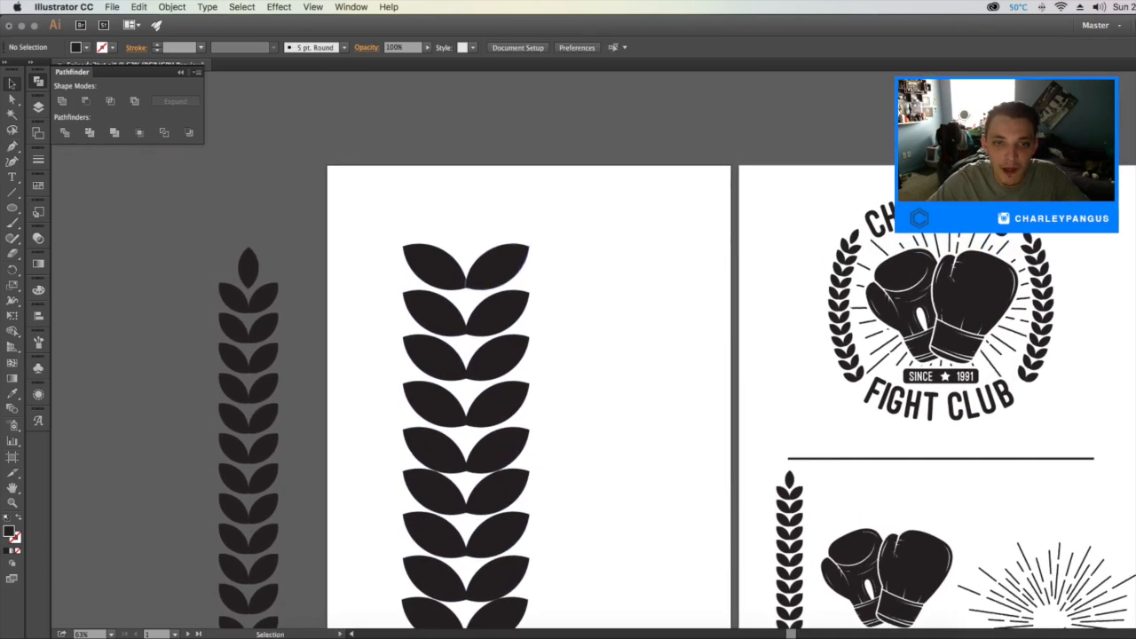
{"action": "left_click", "coordinate": [497, 265]}
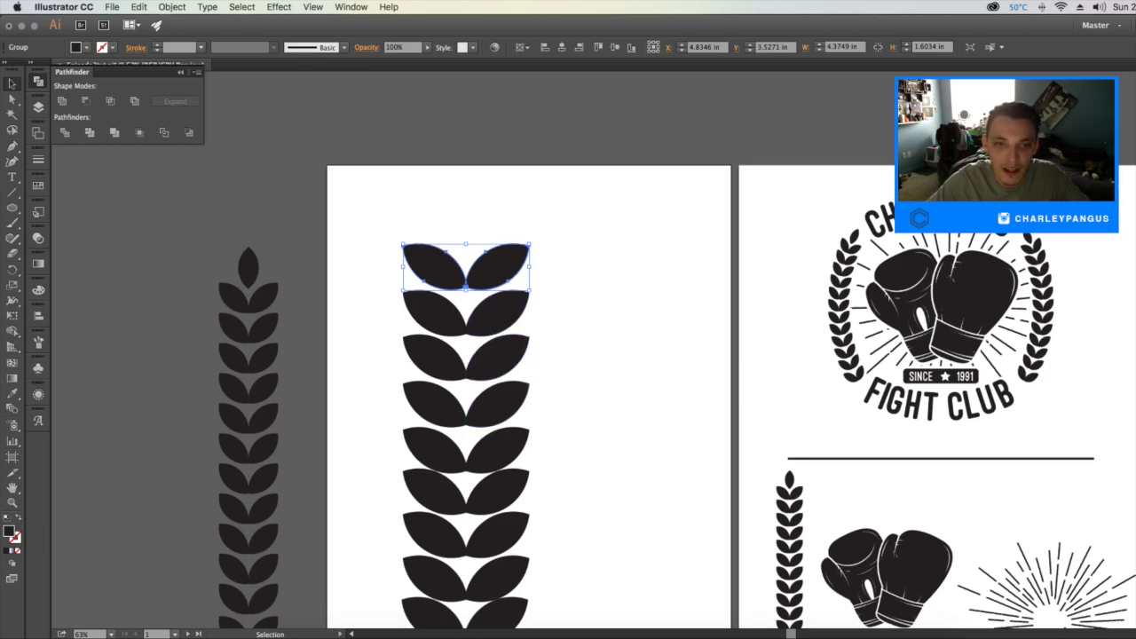
{"action": "scroll", "coordinate": [488, 399], "scroll_direction": "down", "scroll_amount": 2}
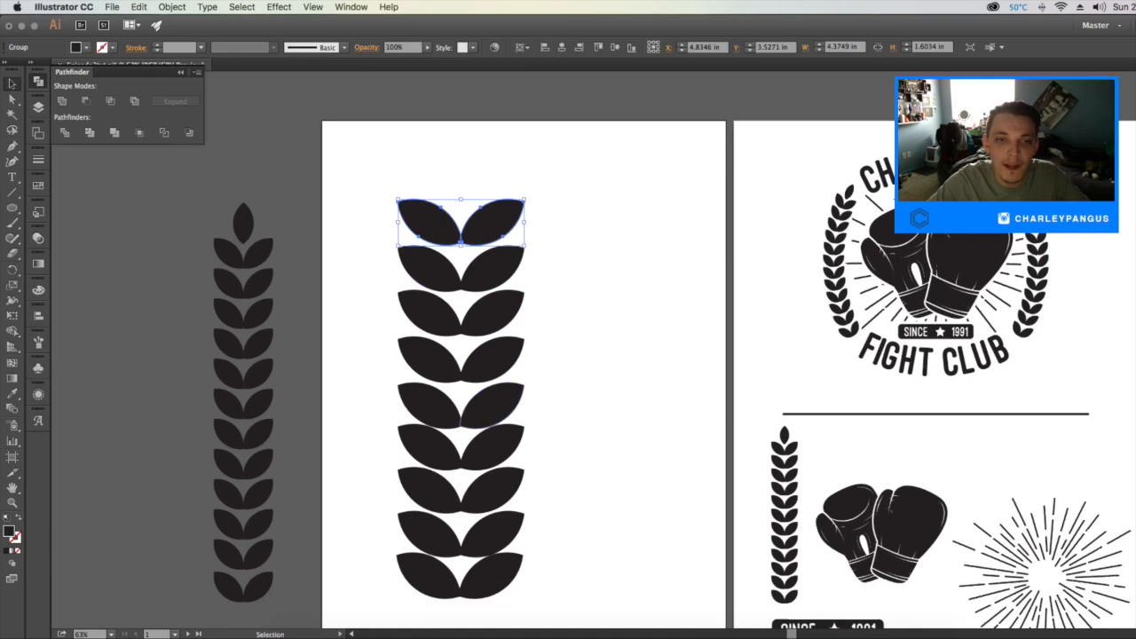
{"action": "left_click", "coordinate": [581, 523]}
{"action": "scroll", "coordinate": [581, 524], "scroll_direction": "down", "scroll_amount": 1}
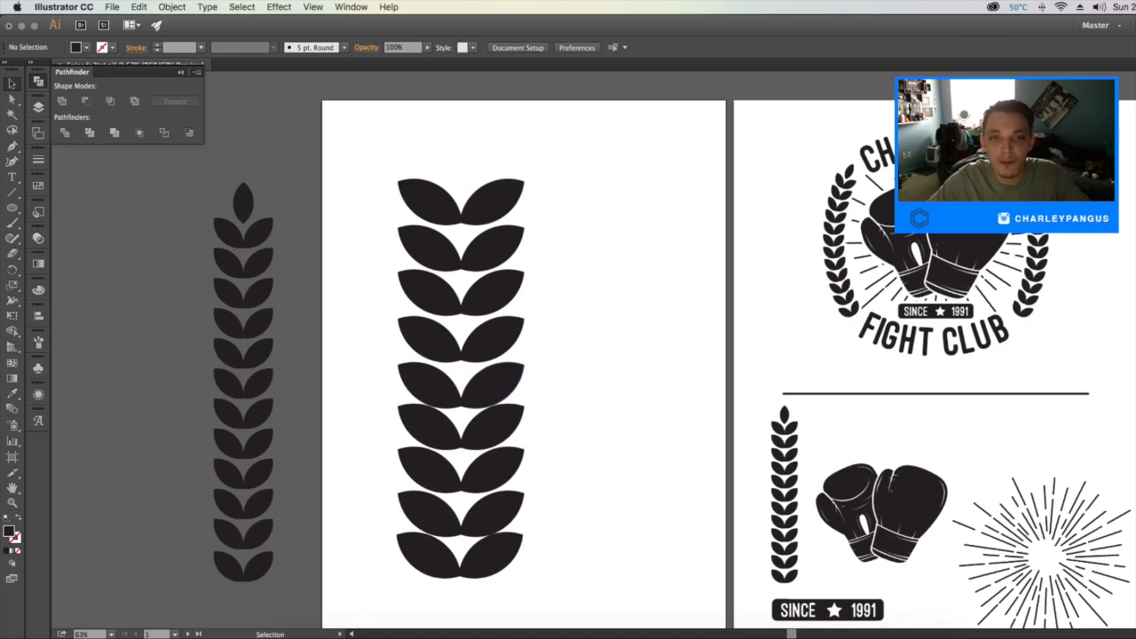
Set alignment to Align to Selection and distribute all nine leaf pairs evenly by their vertical centers
{"action": "left_click", "coordinate": [461, 378]}
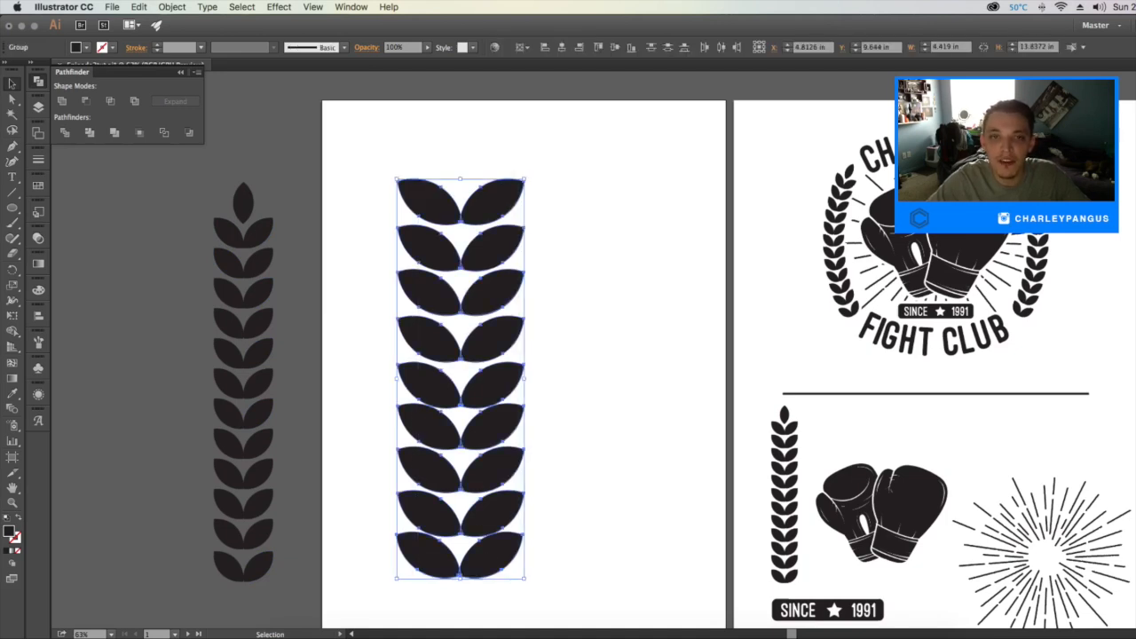
{"action": "left_click", "coordinate": [555, 149]}
{"action": "left_click_drag", "start_coordinate": [555, 149], "coordinate": [380, 600]}
{"action": "left_click", "coordinate": [521, 46]}
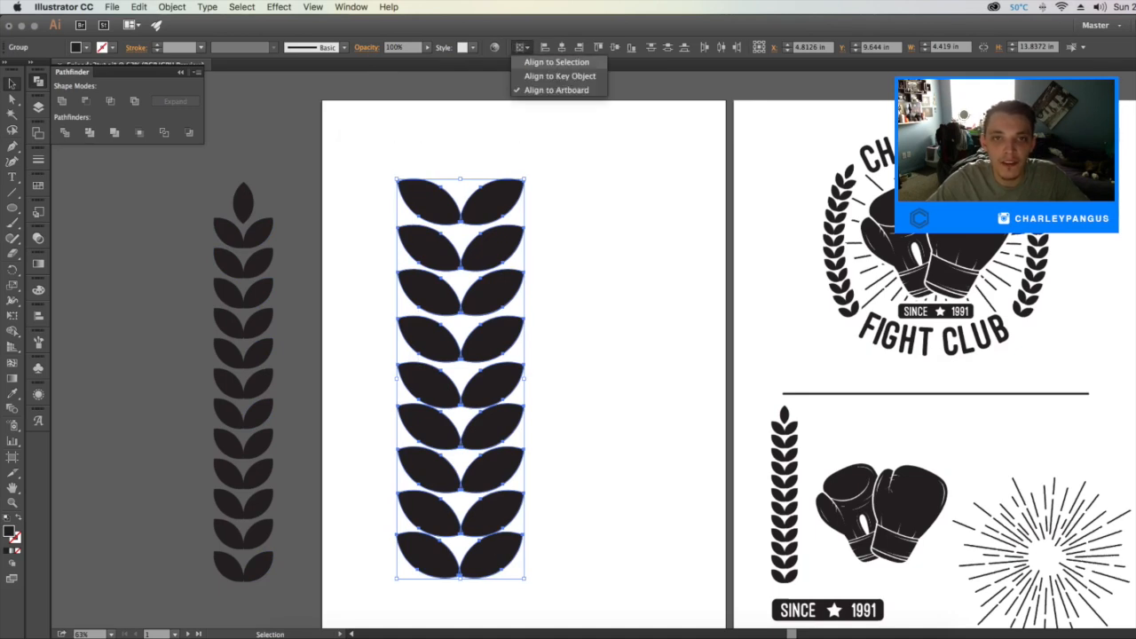
{"action": "left_click", "coordinate": [557, 63]}
{"action": "left_click", "coordinate": [521, 46]}
{"action": "left_click", "coordinate": [557, 62]}
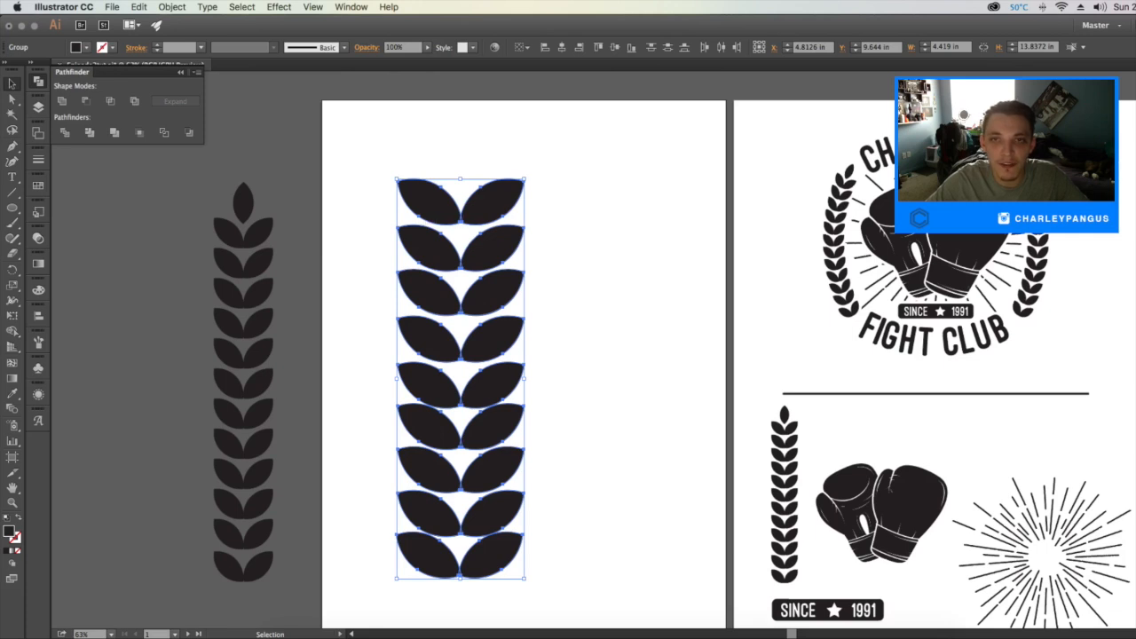
{"action": "left_click", "coordinate": [668, 47]}
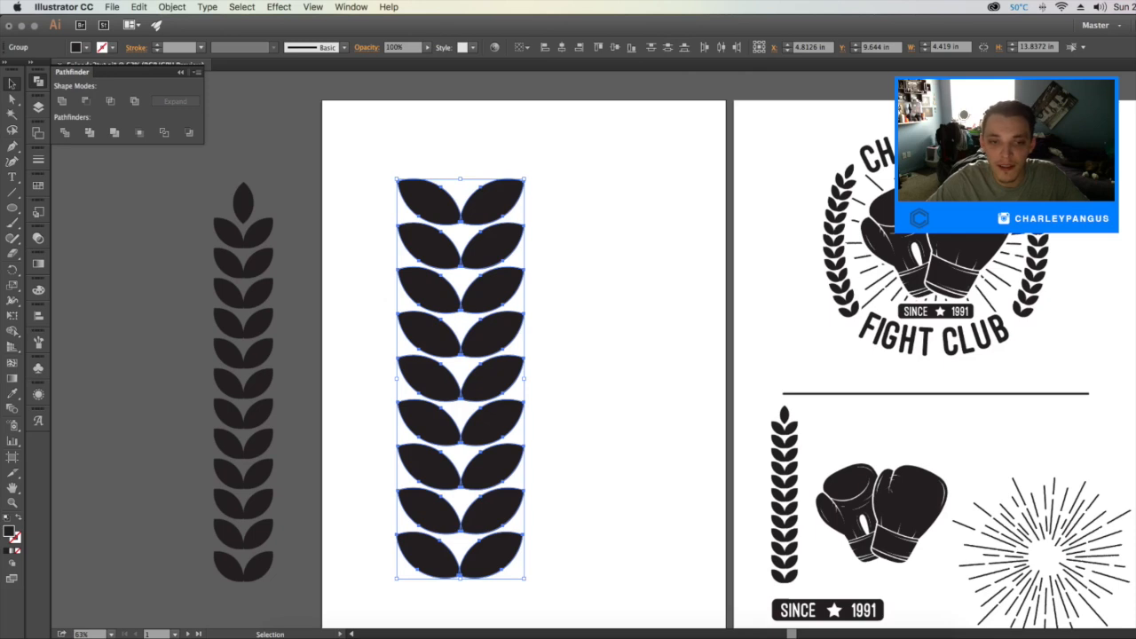
{"action": "key", "text": "super+shift+a"}
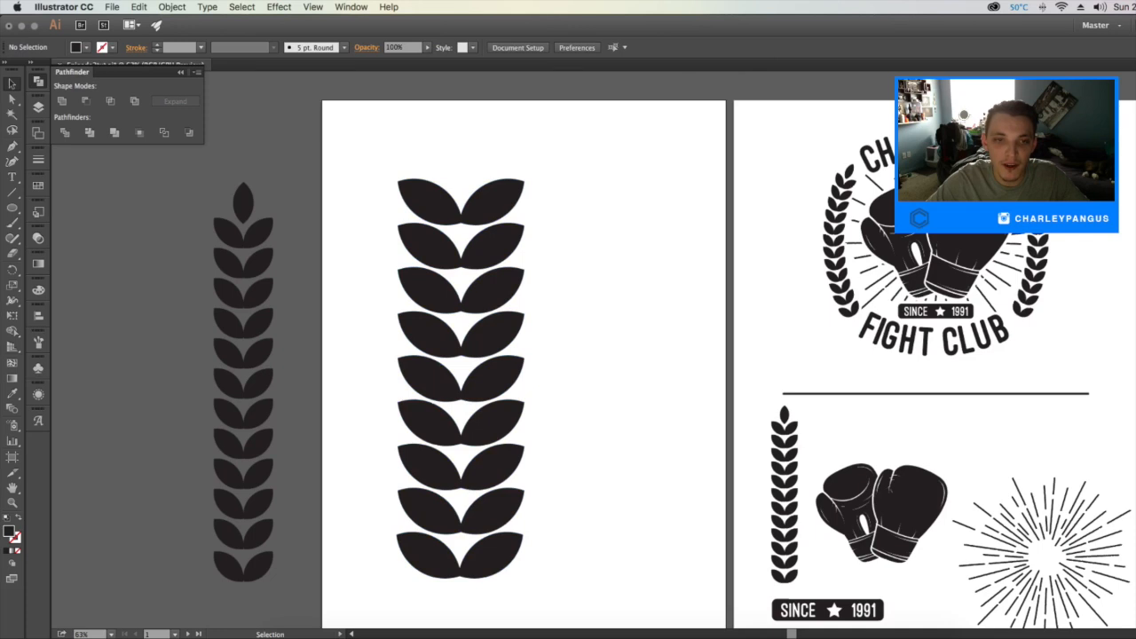
Copy the top leaf pair to the empty area beside the column, ungroup the copy and delete its right leaf
{"action": "scroll", "coordinate": [455, 199], "scroll_direction": "down", "scroll_amount": 2}
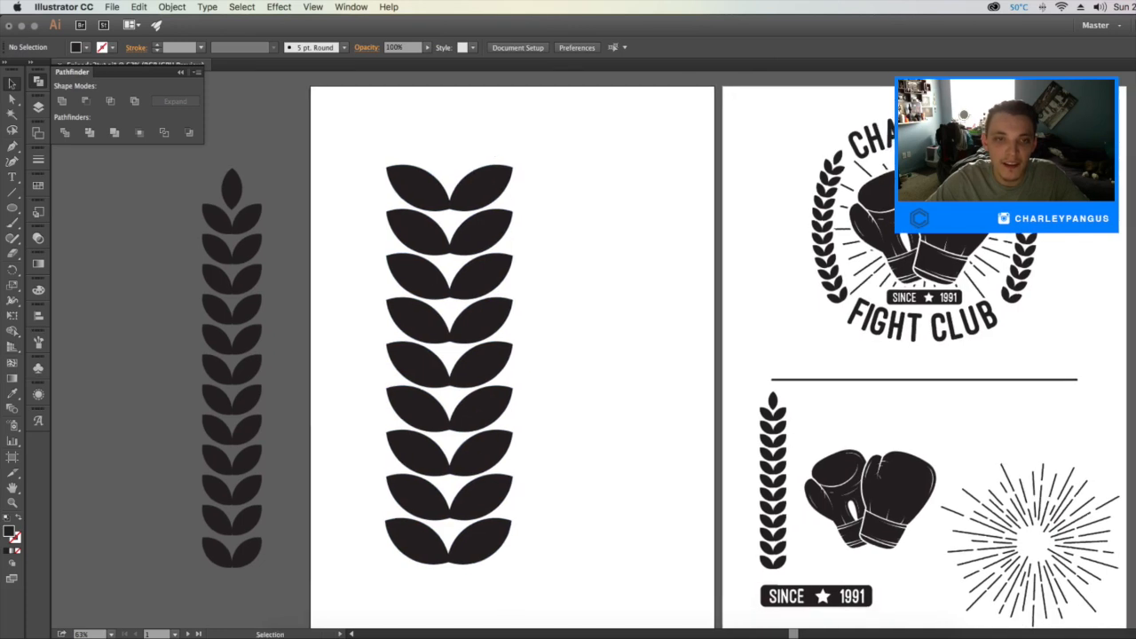
{"action": "left_click_drag", "start_coordinate": [448, 186], "coordinate": [637, 187]}
{"action": "right_click", "coordinate": [609, 187]}
{"action": "left_click", "coordinate": [640, 256]}
{"action": "left_click", "coordinate": [655, 238]}
{"action": "left_click", "coordinate": [666, 189]}
{"action": "key", "text": "Delete"}
Rotate the remaining single leaf upright and place it centered on top of the leaf column
{"action": "left_click", "coordinate": [627, 197]}
{"action": "left_click_drag", "start_coordinate": [588, 150], "coordinate": [633, 144]}
{"action": "left_click_drag", "start_coordinate": [610, 188], "coordinate": [448, 143]}
{"action": "key", "text": "super+shift+a"}
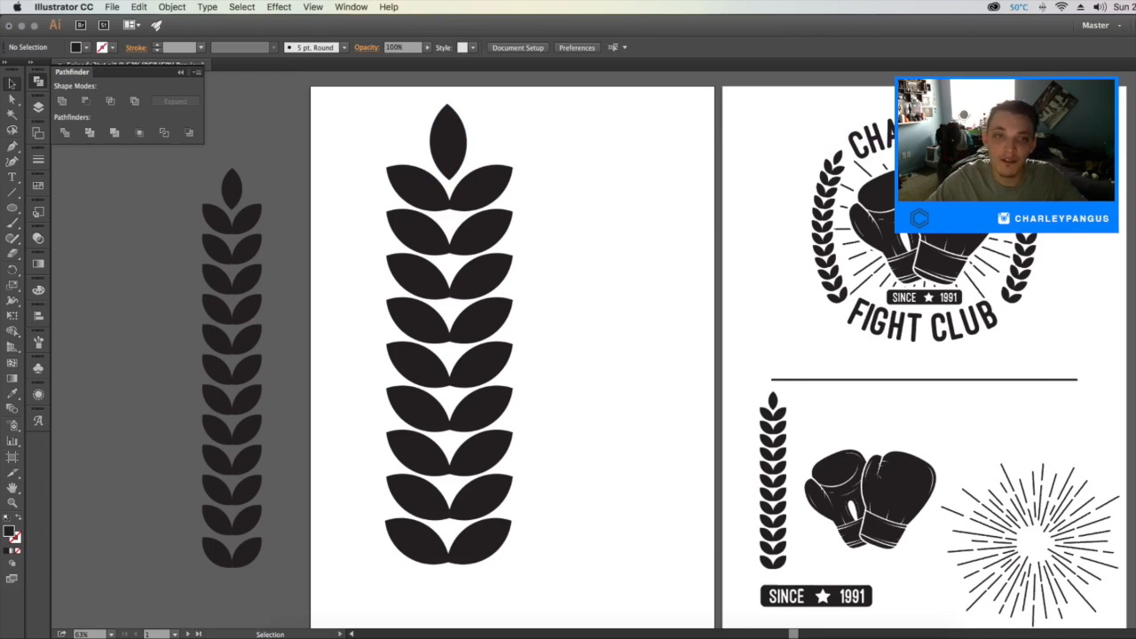
Group the complete laurel branch and scale it down proportionally to about 2.28 by 8.21 in
{"action": "left_click_drag", "start_coordinate": [520, 103], "coordinate": [383, 579]}
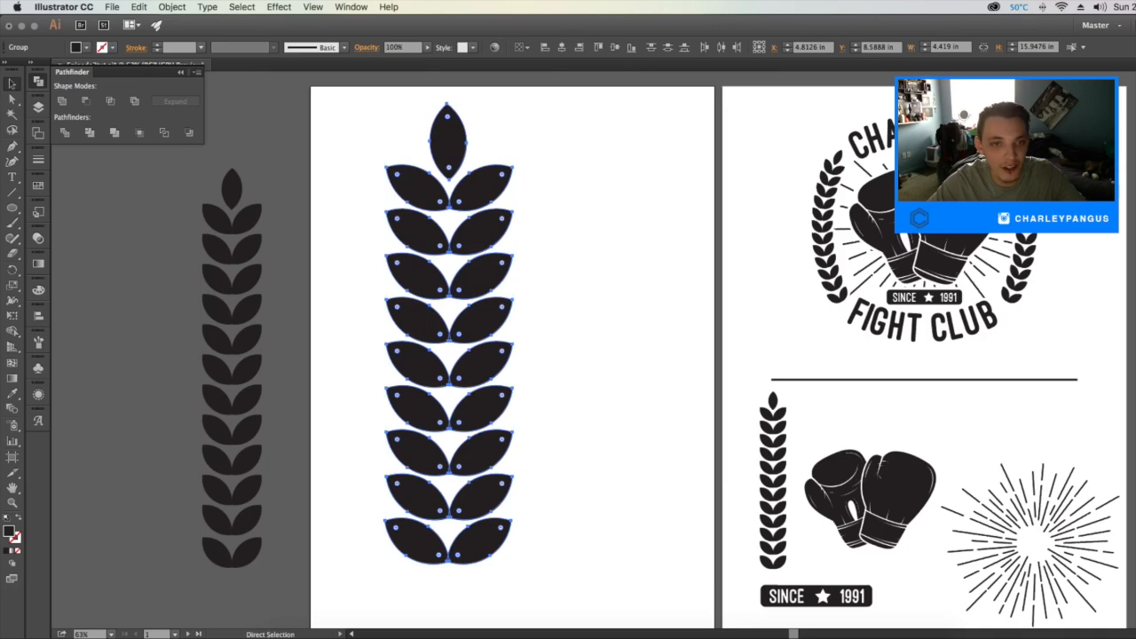
{"action": "key", "text": "v"}
{"action": "left_click_drag", "start_coordinate": [512, 104], "coordinate": [482, 165]}
{"action": "left_click", "coordinate": [531, 184]}
{"action": "scroll", "coordinate": [648, 355], "scroll_direction": "right", "scroll_amount": 3}
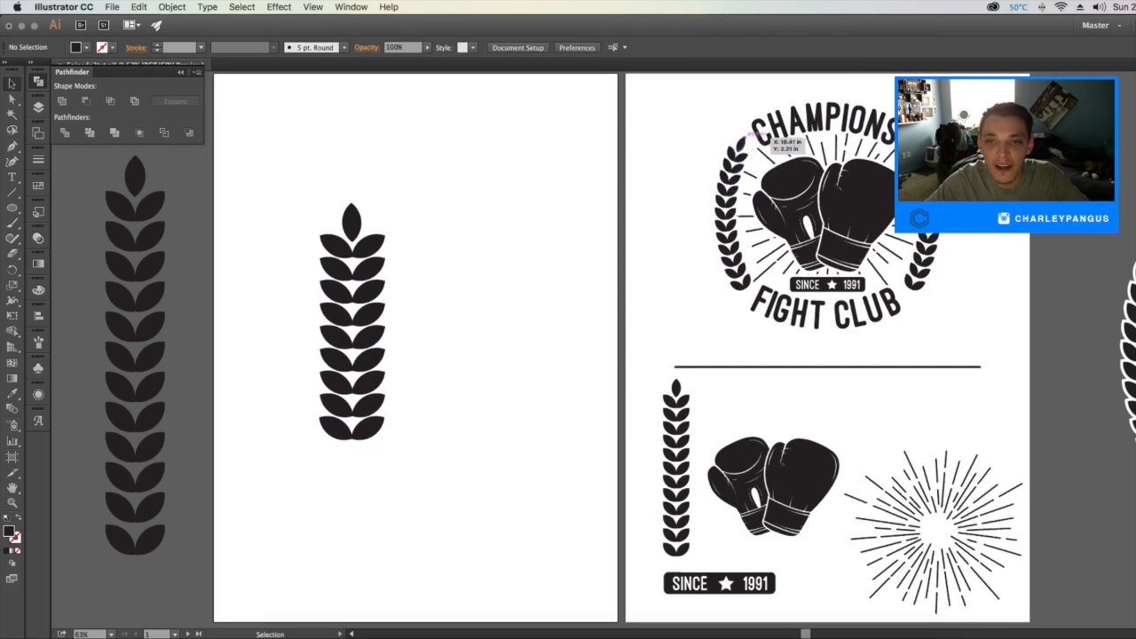
Rotate the laurel branch to lie horizontally and apply a horizontal Arc warp with a 25% bend
{"action": "left_click", "coordinate": [371, 247]}
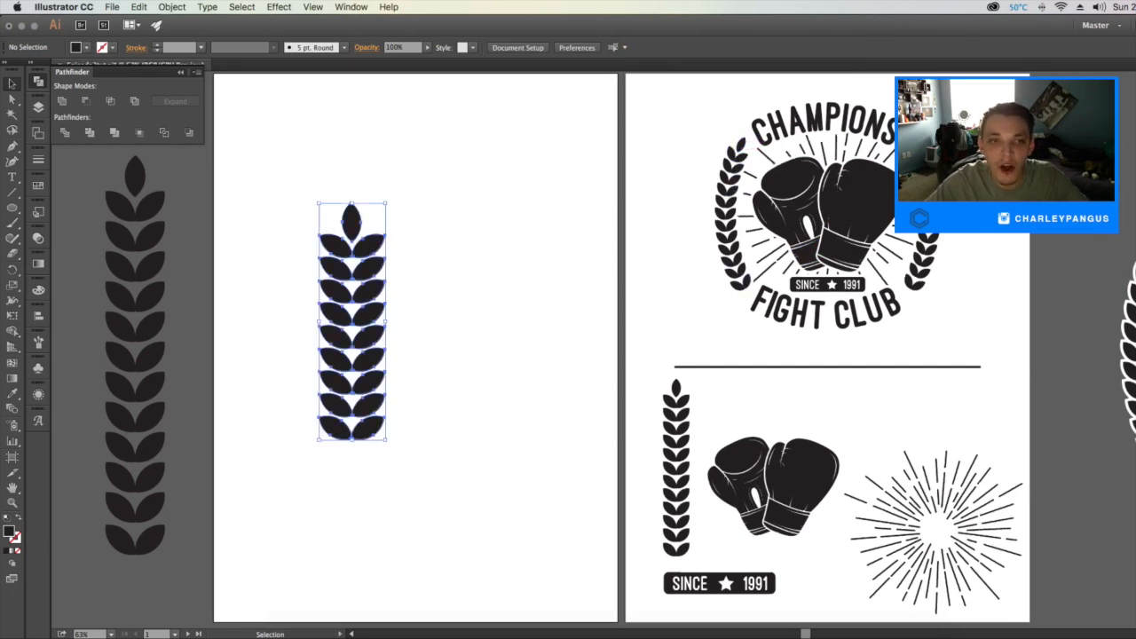
{"action": "left_click_drag", "start_coordinate": [391, 199], "coordinate": [511, 282]}
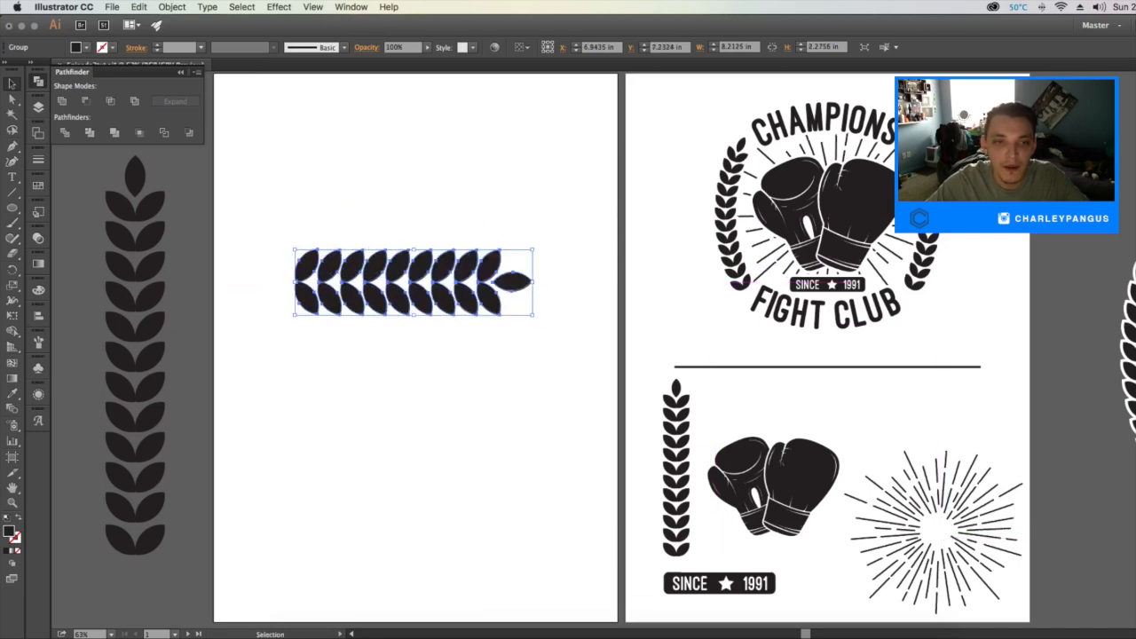
{"action": "left_click", "coordinate": [278, 7]}
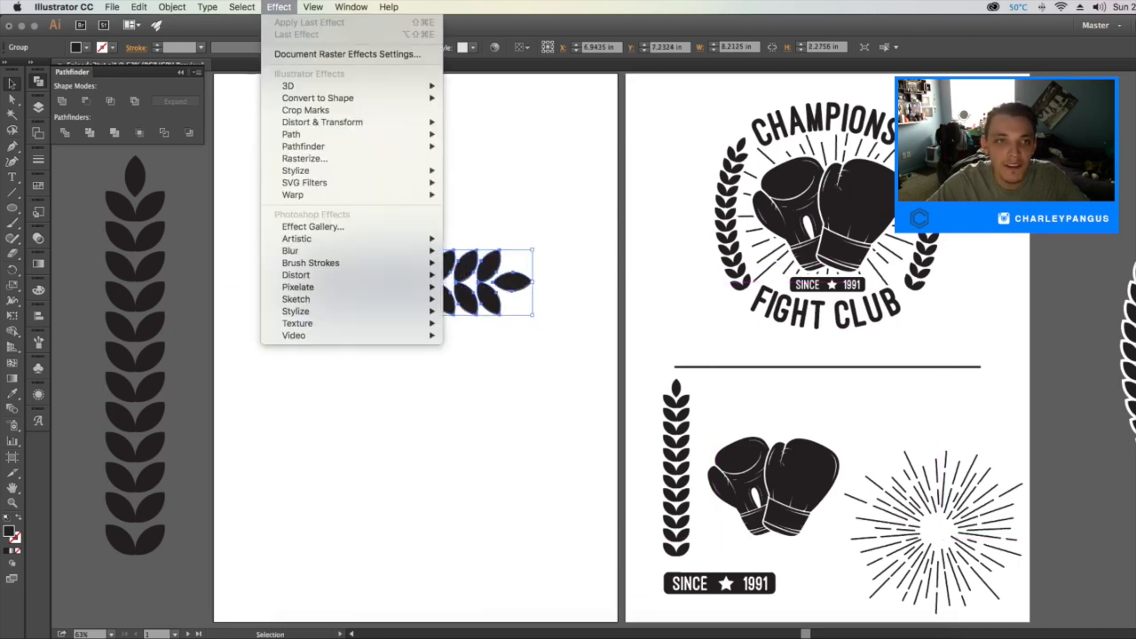
{"action": "mouse_move", "coordinate": [355, 194]}
{"action": "left_click", "coordinate": [468, 195]}
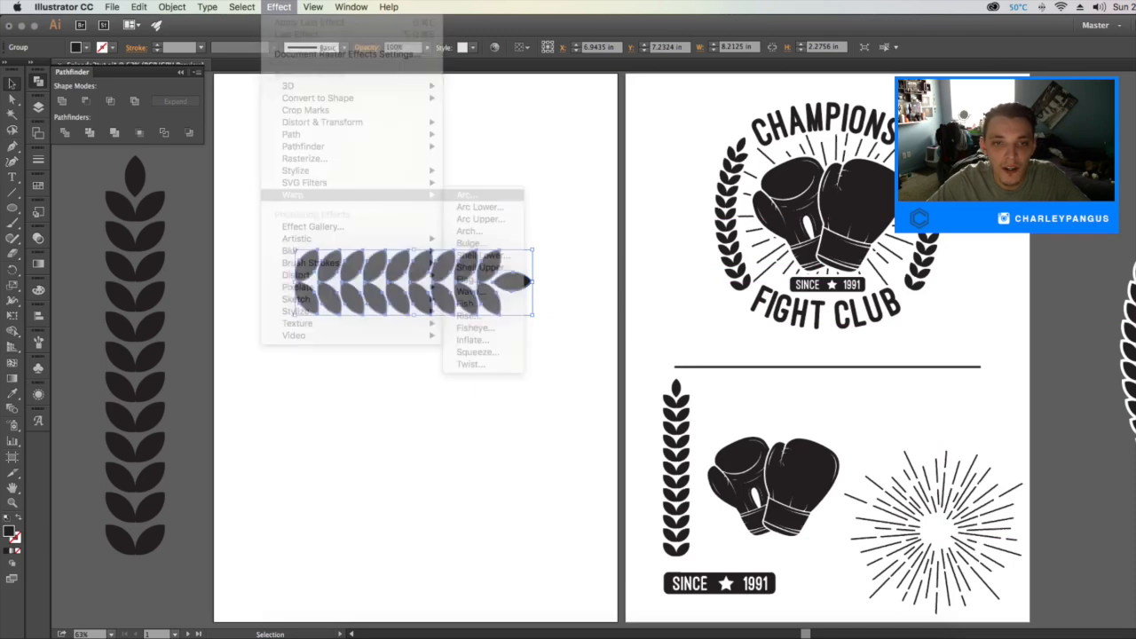
{"action": "type", "text": "29"}
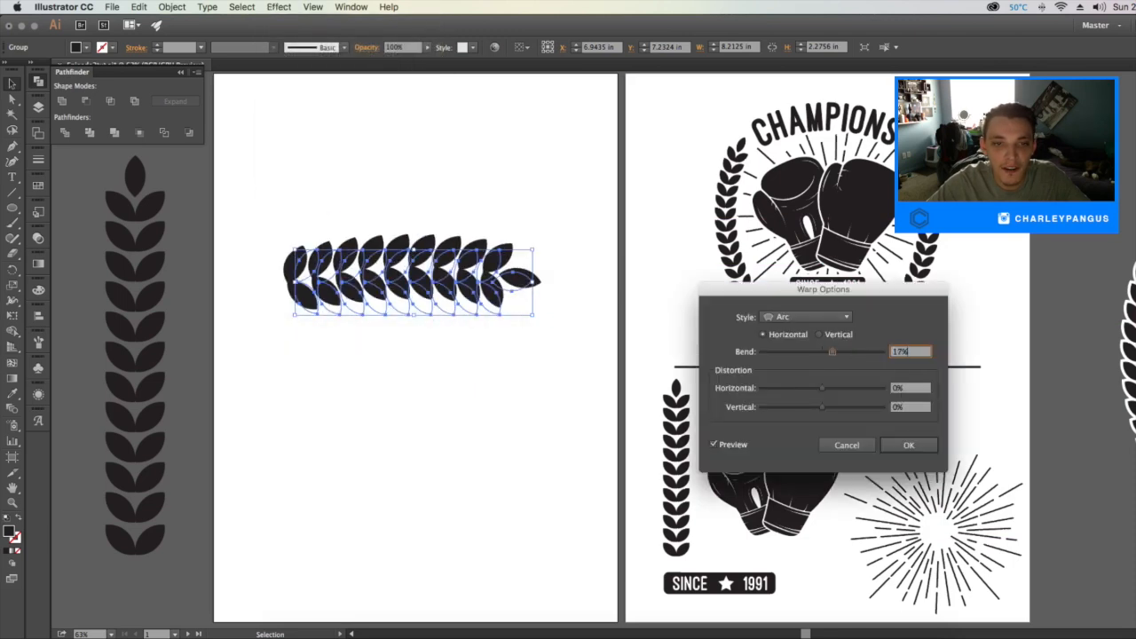
{"action": "type", "text": "25"}
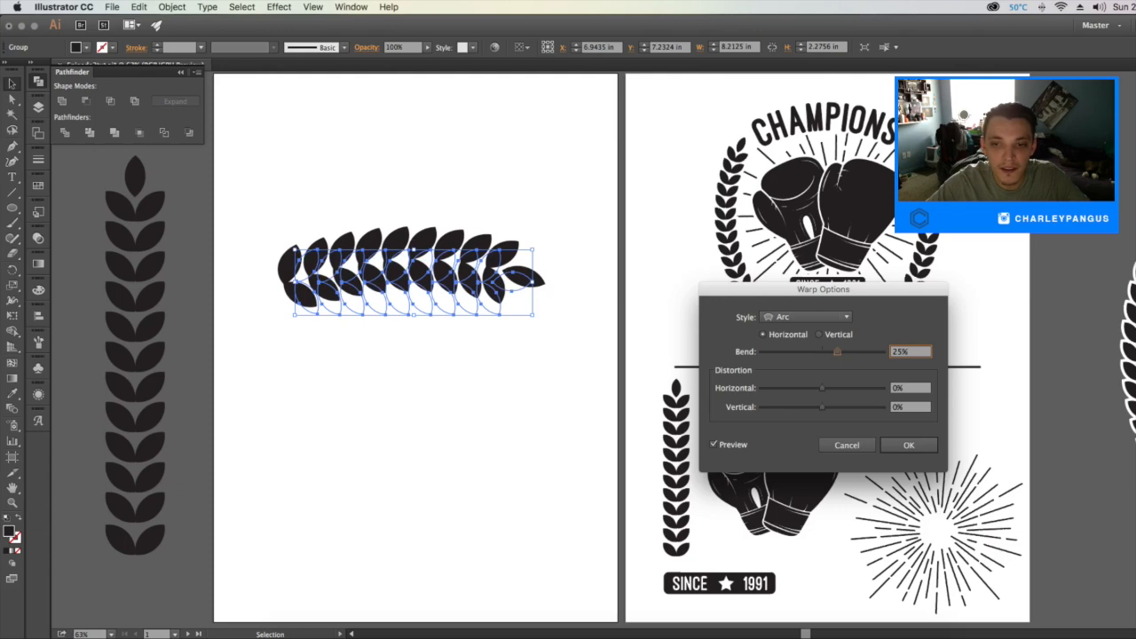
{"action": "key", "text": "Return"}
Expand the appearance of the warped laurel branch and rotate it upright
{"action": "left_click", "coordinate": [431, 302]}
{"action": "left_click", "coordinate": [427, 284]}
{"action": "left_click", "coordinate": [173, 6]}
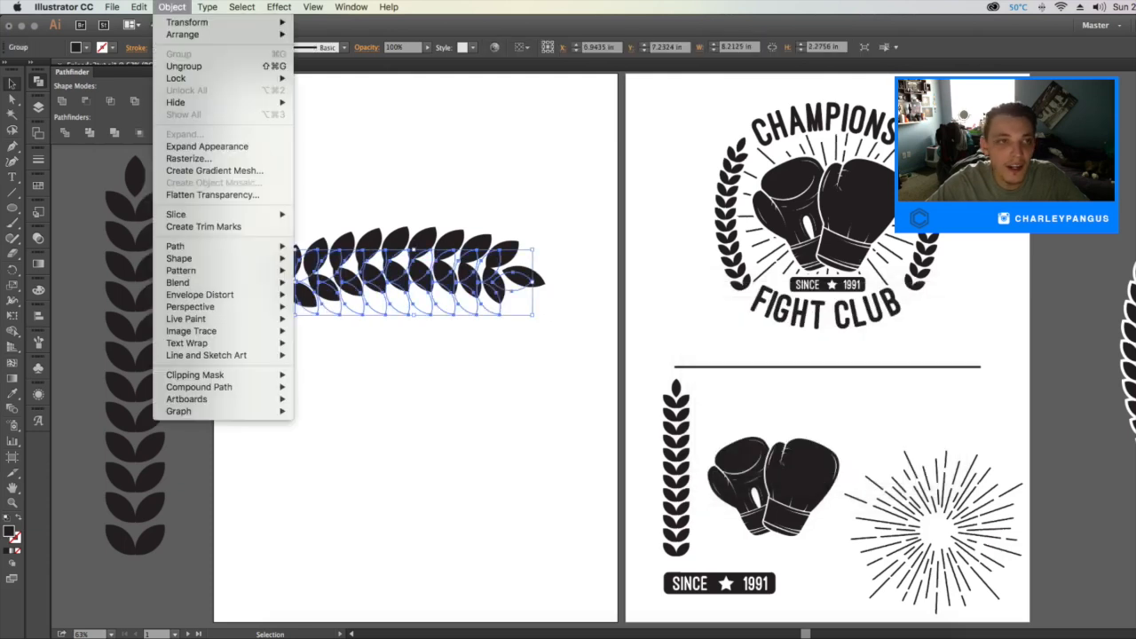
{"action": "left_click", "coordinate": [207, 146]}
{"action": "left_click_drag", "start_coordinate": [548, 224], "coordinate": [372, 132]}
{"action": "key", "text": "super+shift+a"}
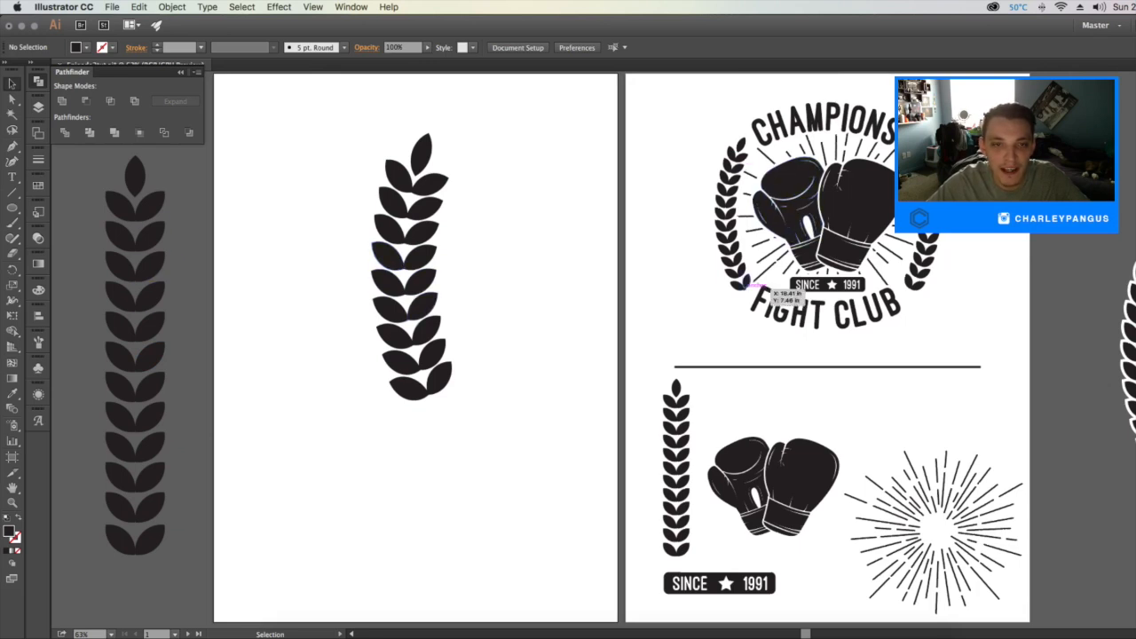
Delete the curved laurel branch from the working artboard
{"action": "left_click", "coordinate": [424, 213]}
{"action": "left_click", "coordinate": [497, 227]}
{"action": "left_click", "coordinate": [430, 210]}
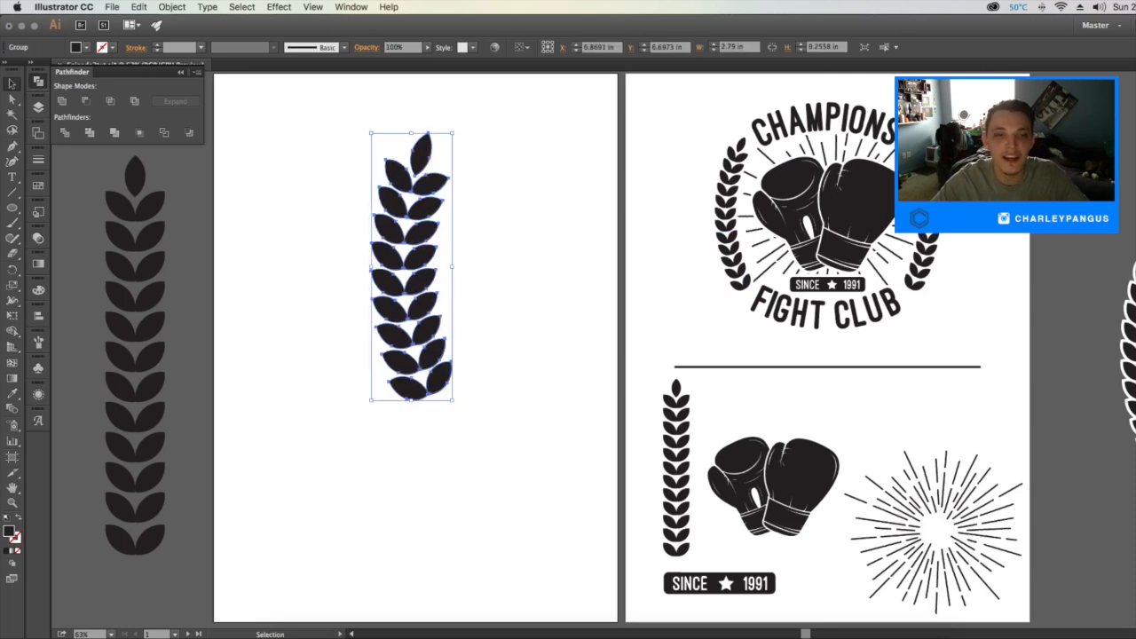
{"action": "key", "text": "BackSpace"}
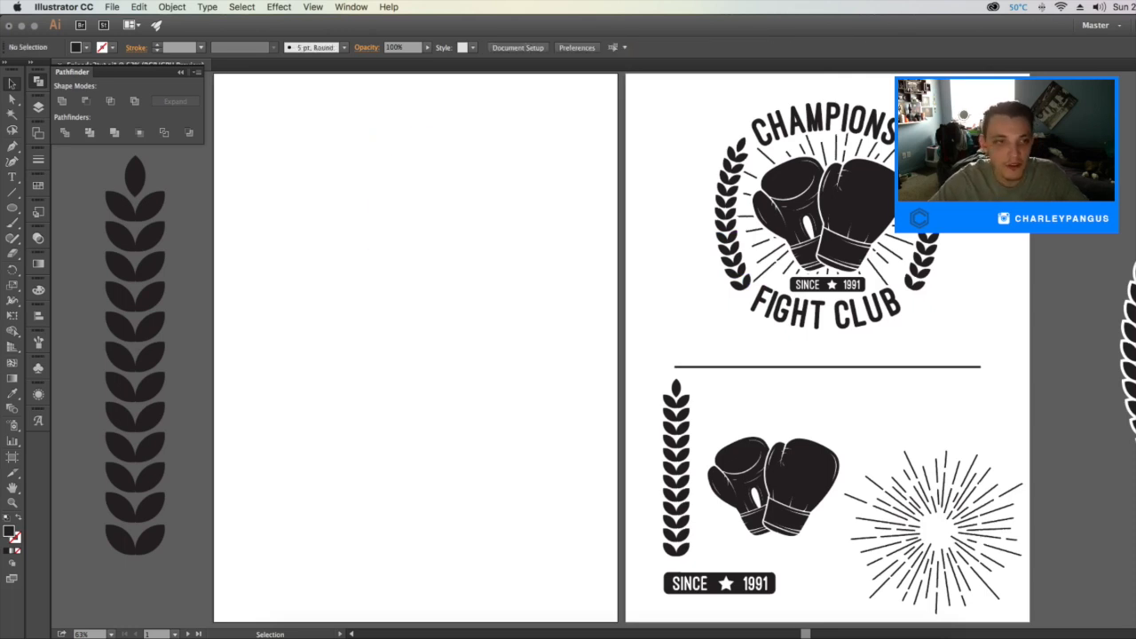
Copy the boxing gloves from the reference artboard to the empty artboard and scale them up to about 8.02 by 6.04 in
{"action": "mouse_move", "coordinate": [497, 356]}
{"action": "left_mouse_down"}
{"action": "mouse_move", "coordinate": [442, 316]}
{"action": "mouse_move", "coordinate": [581, 365]}
{"action": "mouse_move", "coordinate": [493, 357]}
{"action": "left_mouse_up"}
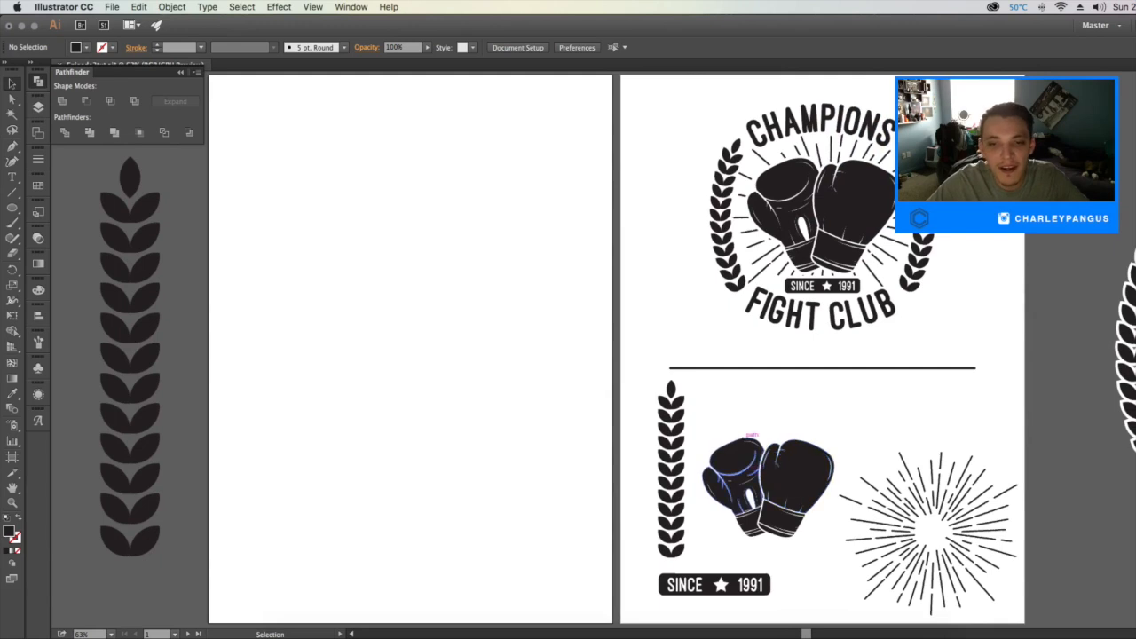
{"action": "left_click", "coordinate": [804, 471]}
{"action": "left_click_drag", "start_coordinate": [804, 470], "coordinate": [584, 187]}
{"action": "left_click_drag", "start_coordinate": [549, 266], "coordinate": [537, 243]}
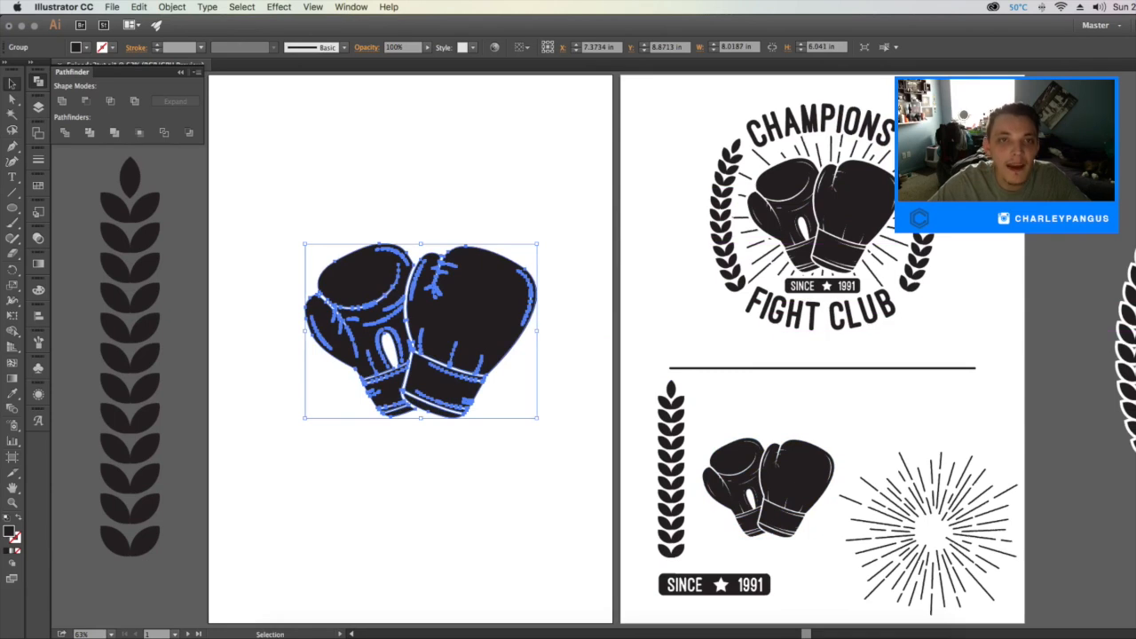
Set alignment to Align to Artboard and center the gloves horizontally and vertically
{"action": "left_click", "coordinate": [521, 47]}
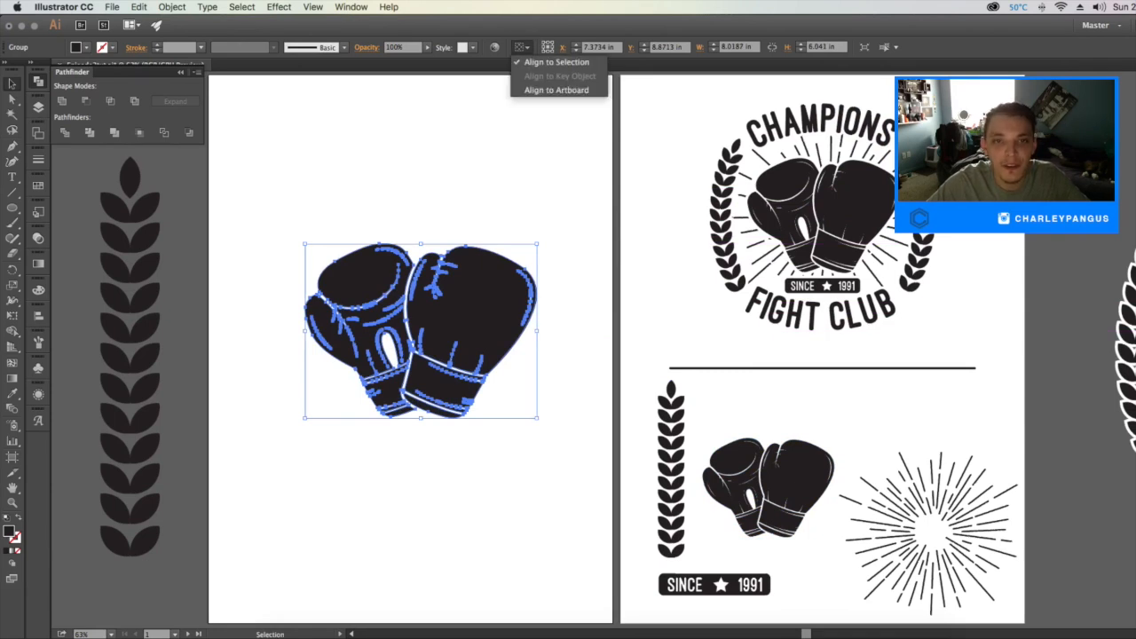
{"action": "left_click", "coordinate": [543, 89]}
{"action": "left_click", "coordinate": [562, 47]}
{"action": "left_click", "coordinate": [615, 47]}
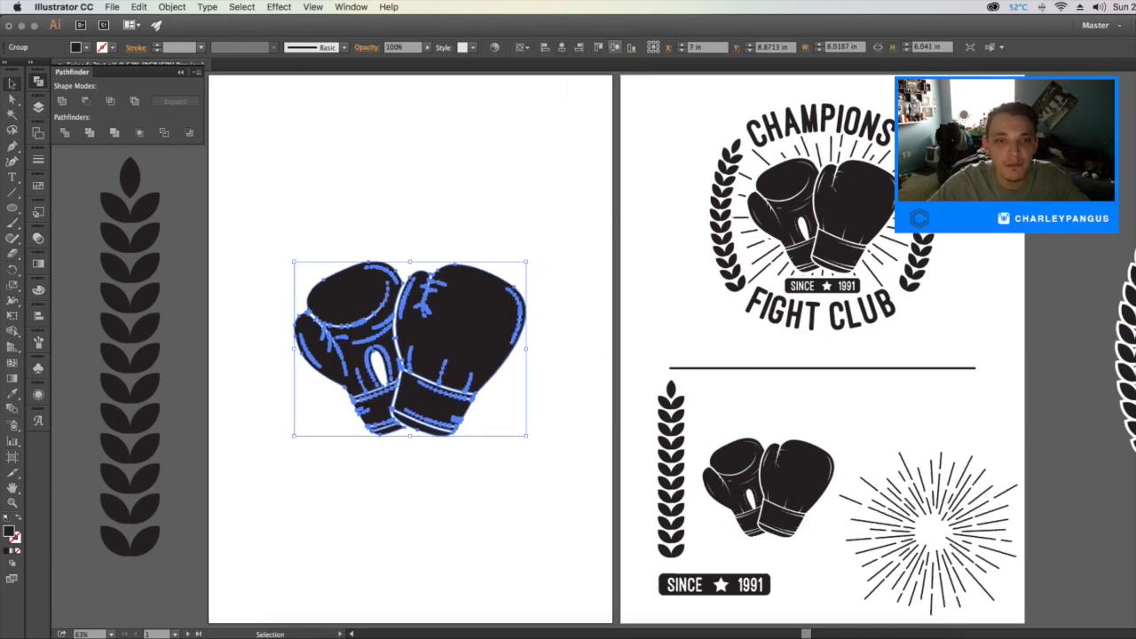
{"action": "left_click", "coordinate": [568, 169]}
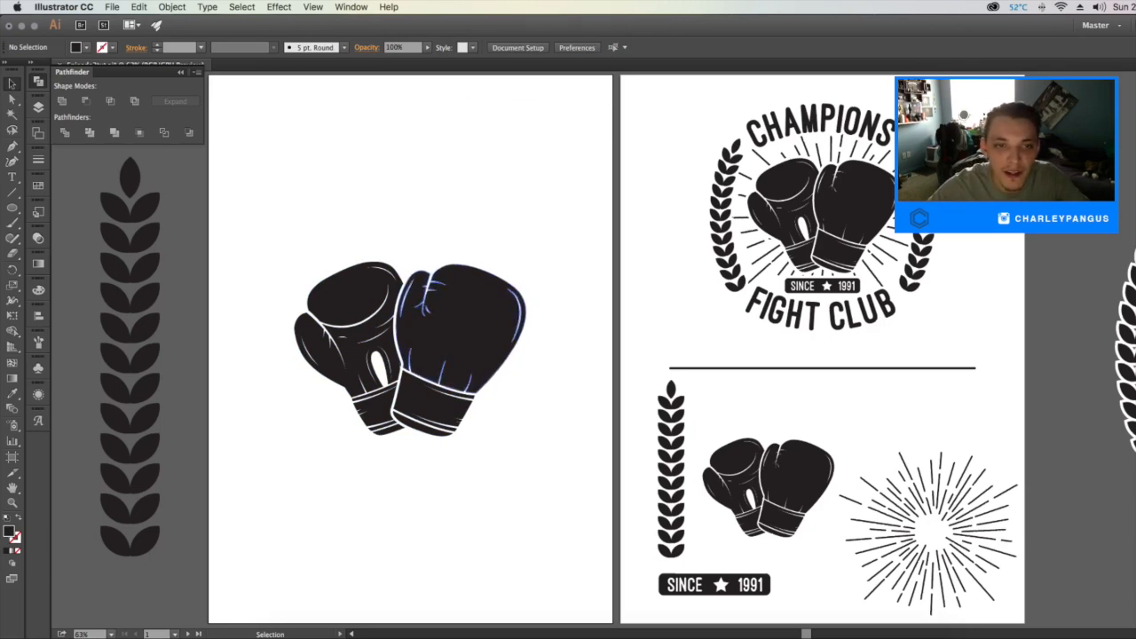
{"action": "left_click", "coordinate": [471, 328]}
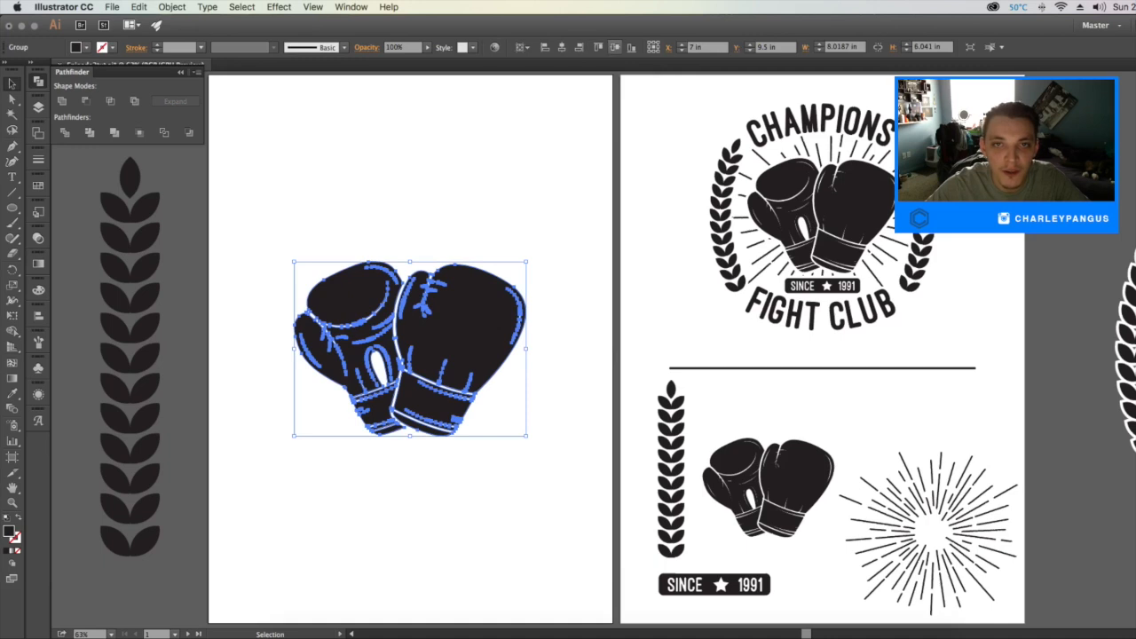
{"action": "left_click", "coordinate": [523, 47]}
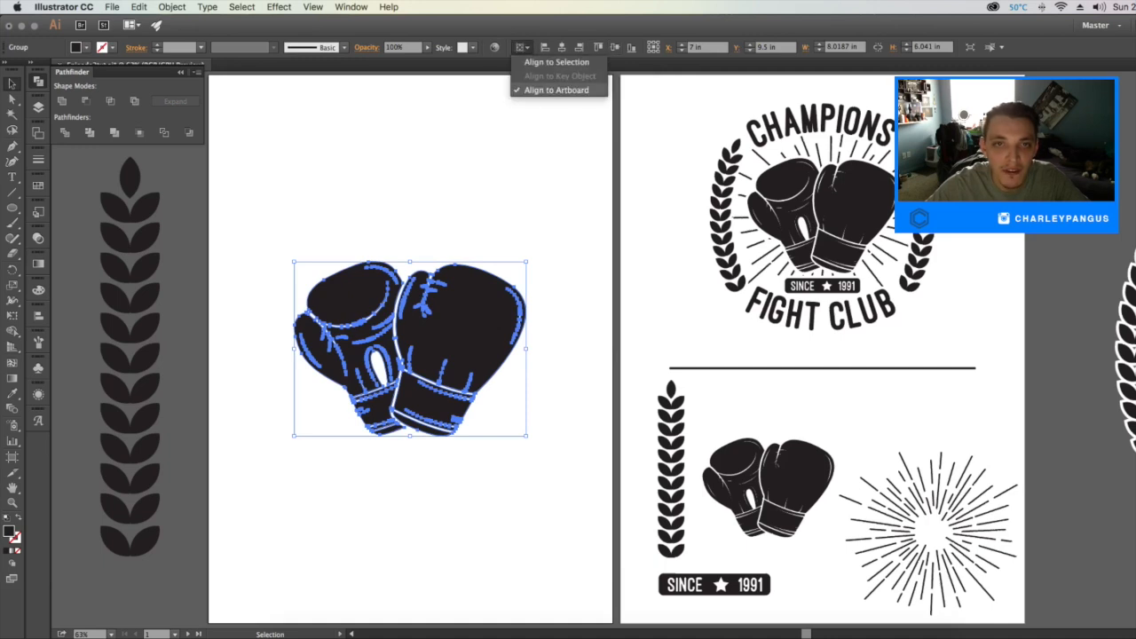
{"action": "left_click", "coordinate": [557, 90]}
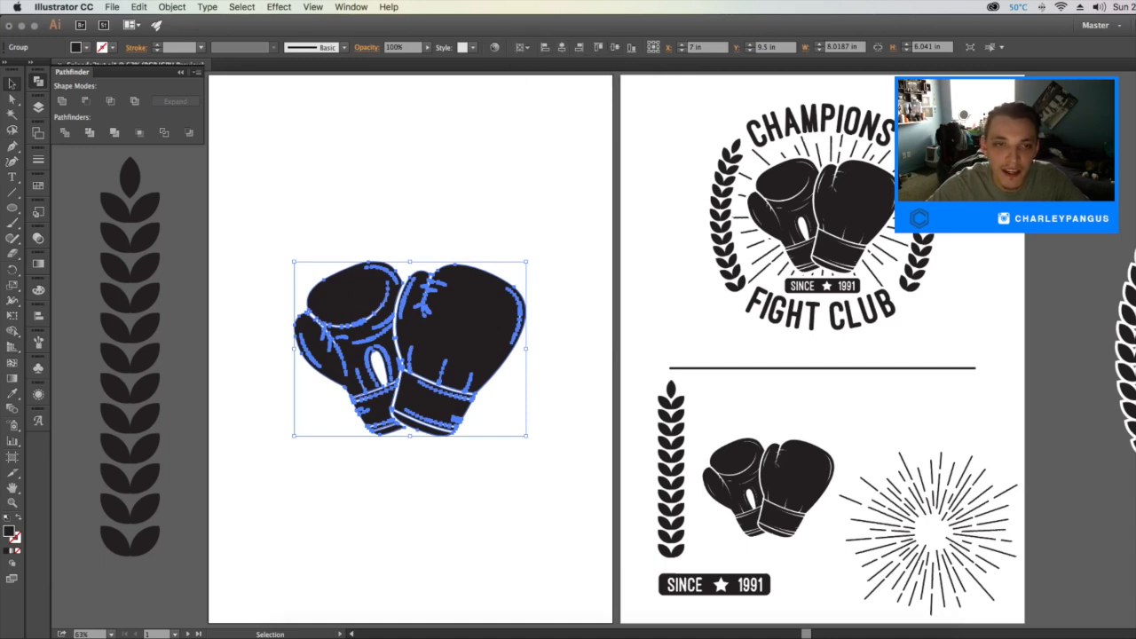
{"action": "left_click", "coordinate": [533, 195]}
{"action": "left_click_drag", "start_coordinate": [532, 195], "coordinate": [599, 192]}
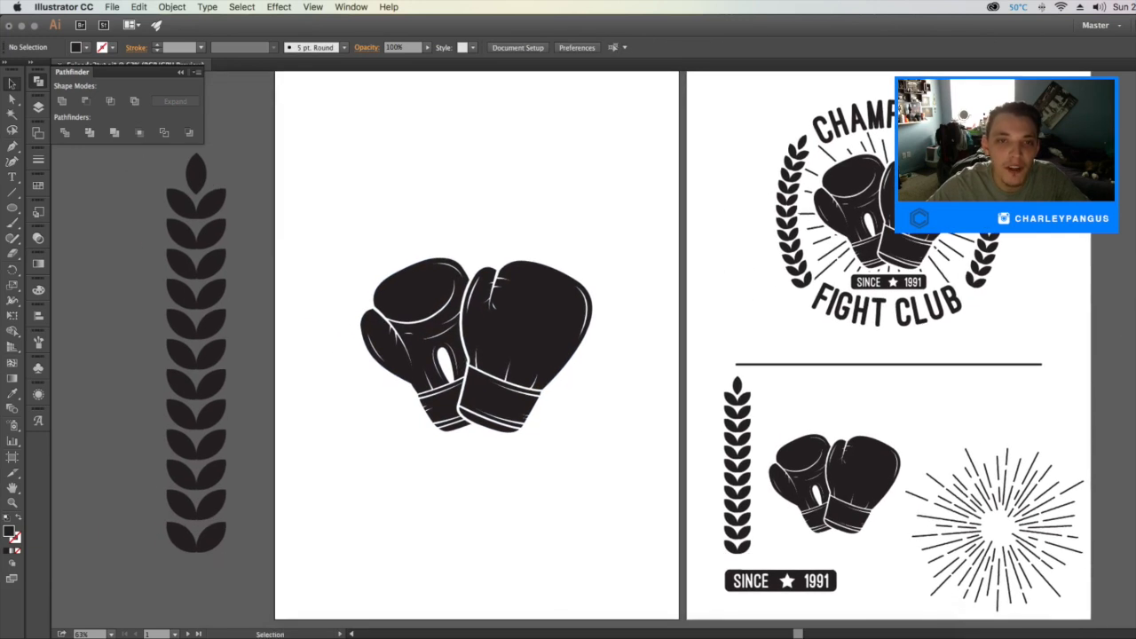
Nudge the gloves off center and realign them to the artboard's horizontal and vertical center
{"action": "left_click", "coordinate": [528, 337]}
{"action": "mouse_move", "coordinate": [541, 347]}
{"action": "left_mouse_down"}
{"action": "mouse_move", "coordinate": [517, 341]}
{"action": "mouse_move", "coordinate": [543, 346]}
{"action": "mouse_move", "coordinate": [569, 282]}
{"action": "mouse_move", "coordinate": [555, 184]}
{"action": "mouse_move", "coordinate": [549, 312]}
{"action": "mouse_move", "coordinate": [528, 346]}
{"action": "left_mouse_up"}
{"action": "left_click", "coordinate": [579, 47]}
{"action": "left_click", "coordinate": [561, 47]}
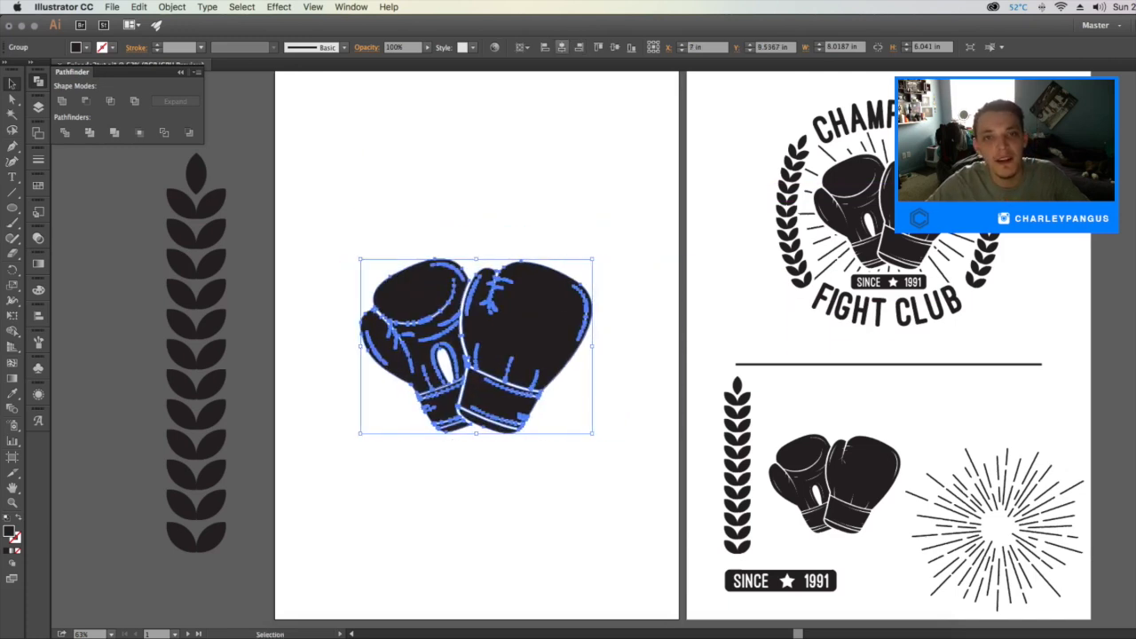
{"action": "left_click", "coordinate": [614, 46]}
{"action": "key", "text": "super+shift+a"}
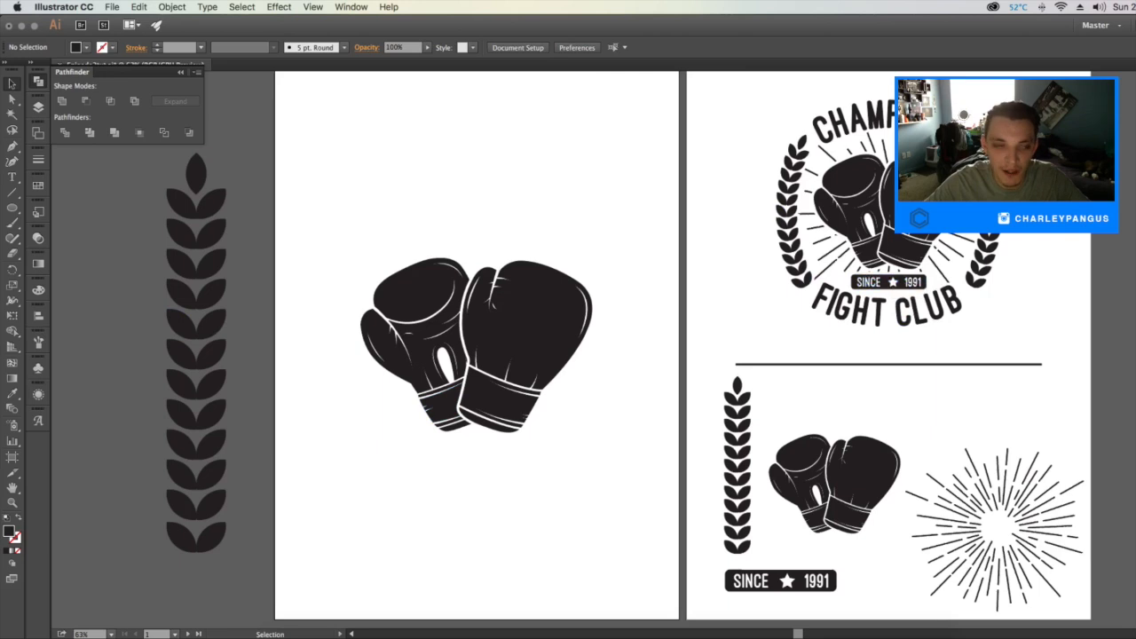
Draw an ellipse about 11.16 by 9.39 in large enough to surround the gloves
{"action": "left_click", "coordinate": [12, 207]}
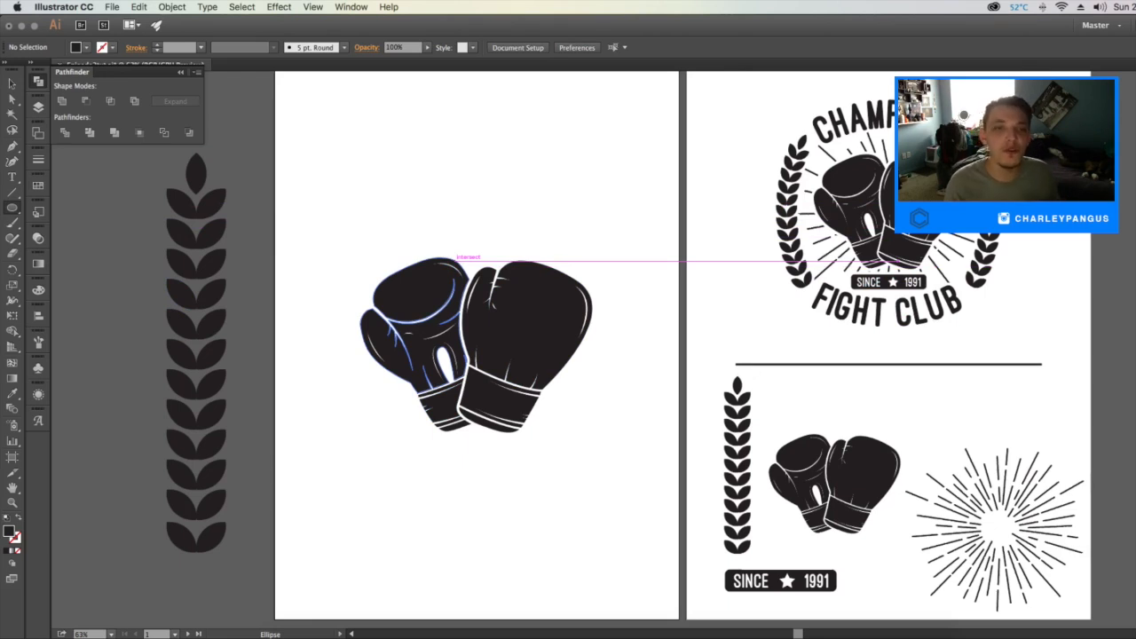
{"action": "left_click", "coordinate": [13, 208]}
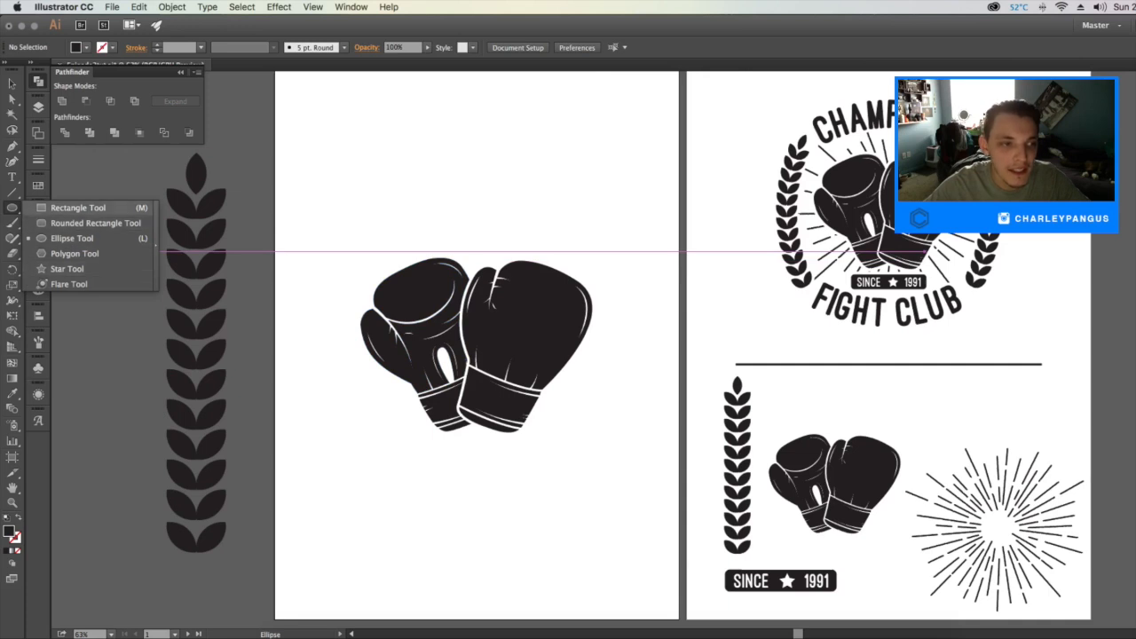
{"action": "left_click", "coordinate": [72, 238]}
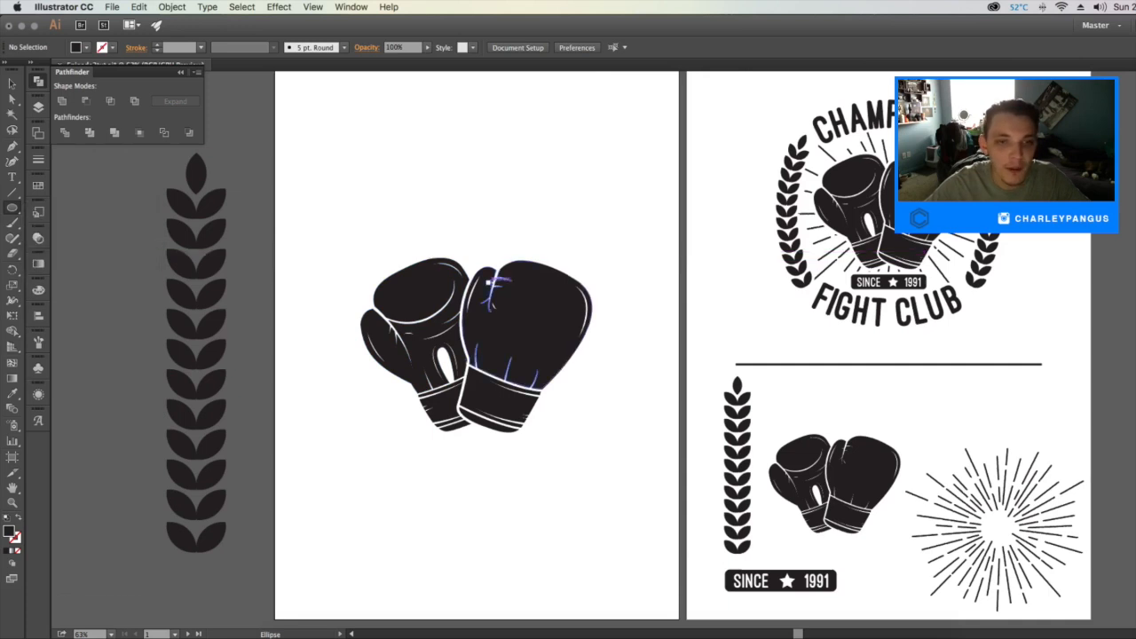
{"action": "left_click_drag", "start_coordinate": [341, 210], "coordinate": [635, 470]}
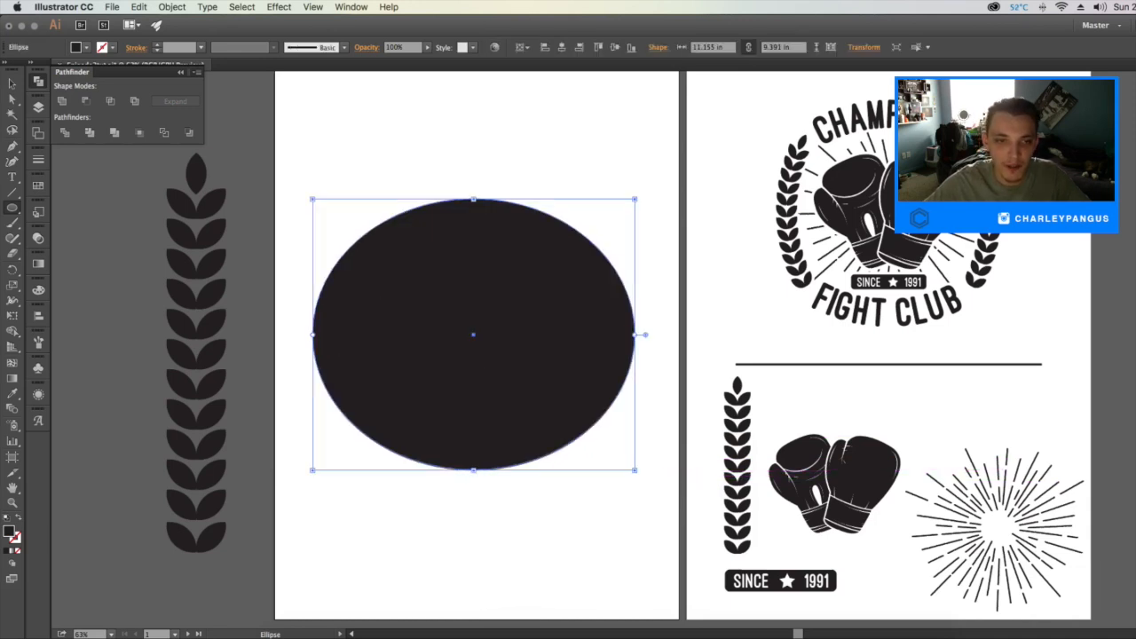
Fill the ellipse with light gray and send it behind the gloves
{"action": "left_click", "coordinate": [12, 83]}
{"action": "left_click", "coordinate": [79, 48]}
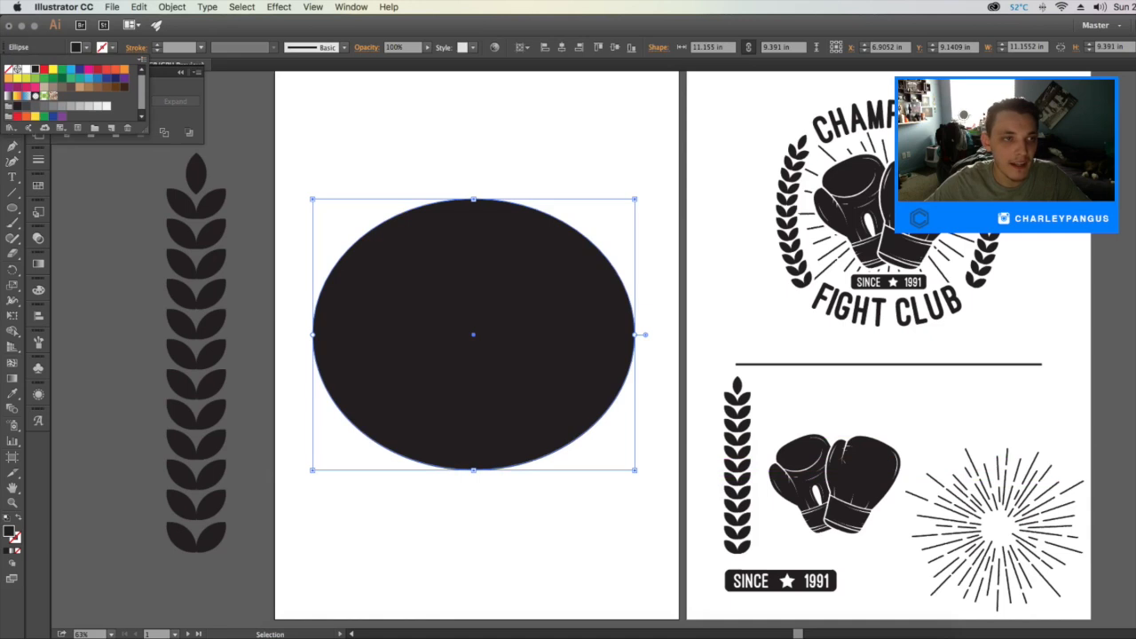
{"action": "left_click", "coordinate": [80, 105]}
{"action": "key", "text": "Escape"}
{"action": "key", "text": "shift+super+["}
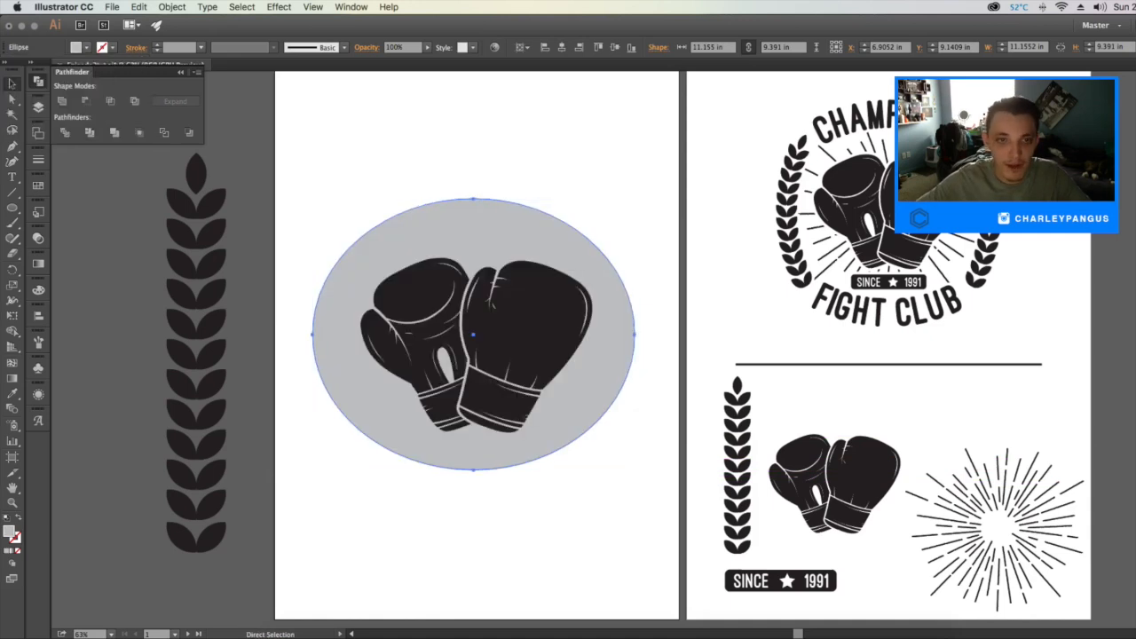
Center the gray ellipse horizontally and vertically on the artboard
{"action": "left_click", "coordinate": [561, 47]}
{"action": "left_click", "coordinate": [614, 47]}
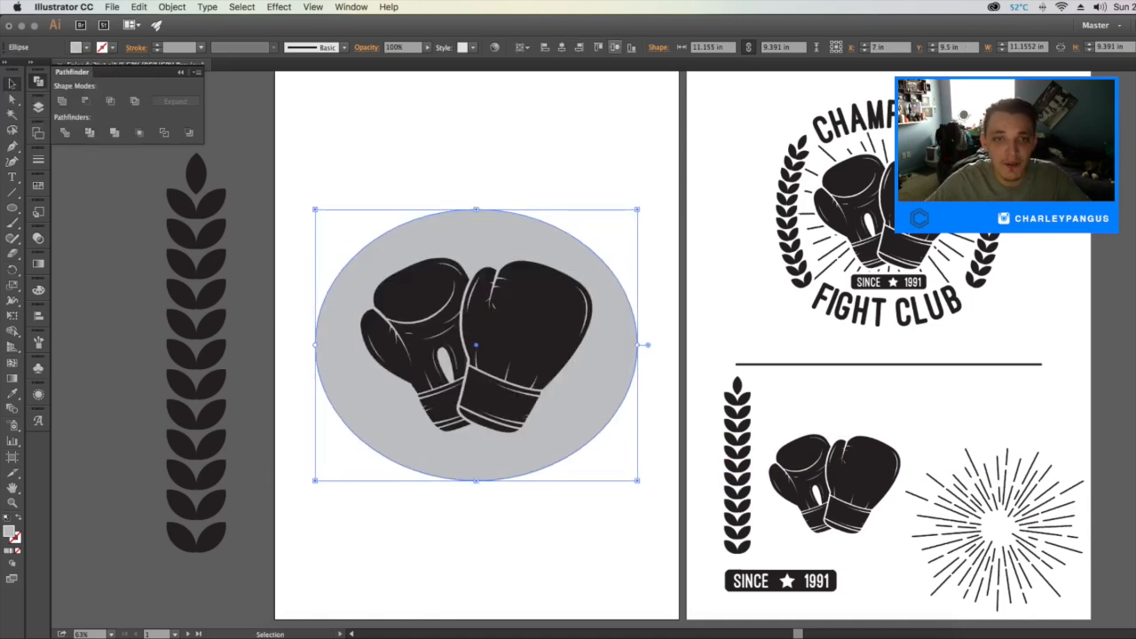
{"action": "left_click", "coordinate": [532, 324]}
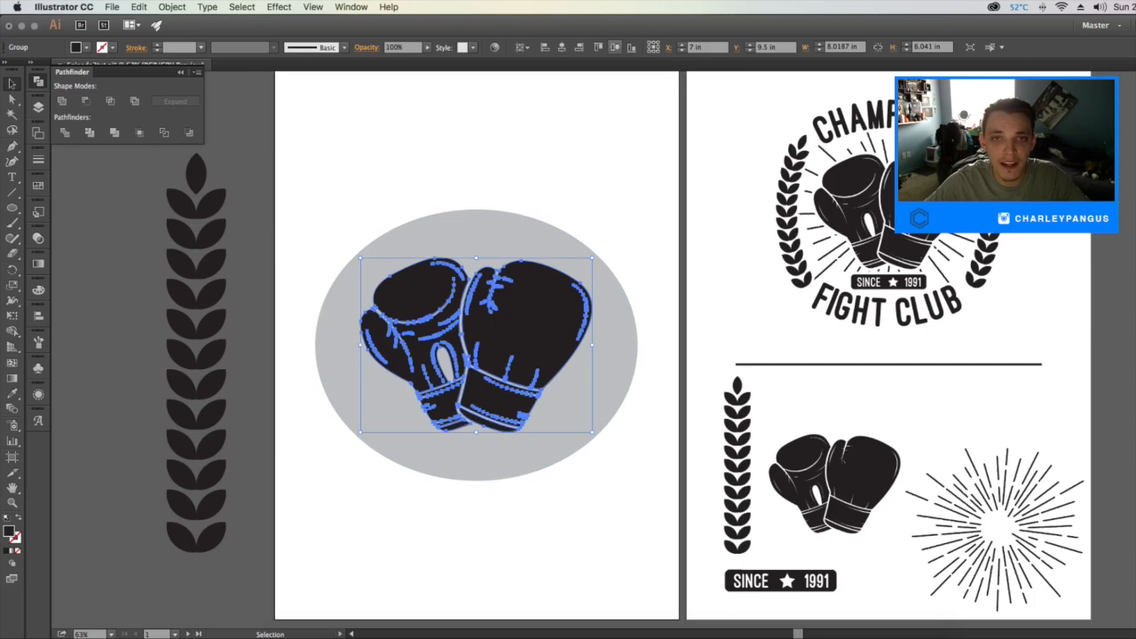
{"action": "left_click", "coordinate": [611, 177]}
Enter CHAMPIONS as type on a path, starting on the upper part of the ellipse's outline
{"action": "left_click", "coordinate": [561, 244]}
{"action": "left_click", "coordinate": [12, 176]}
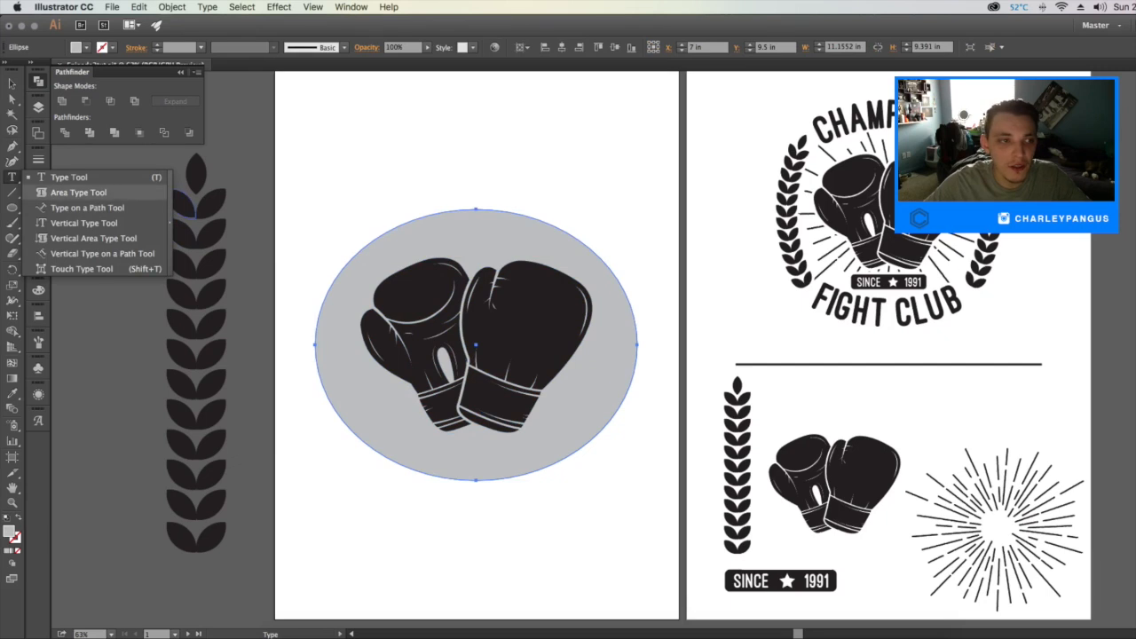
{"action": "left_click", "coordinate": [87, 208]}
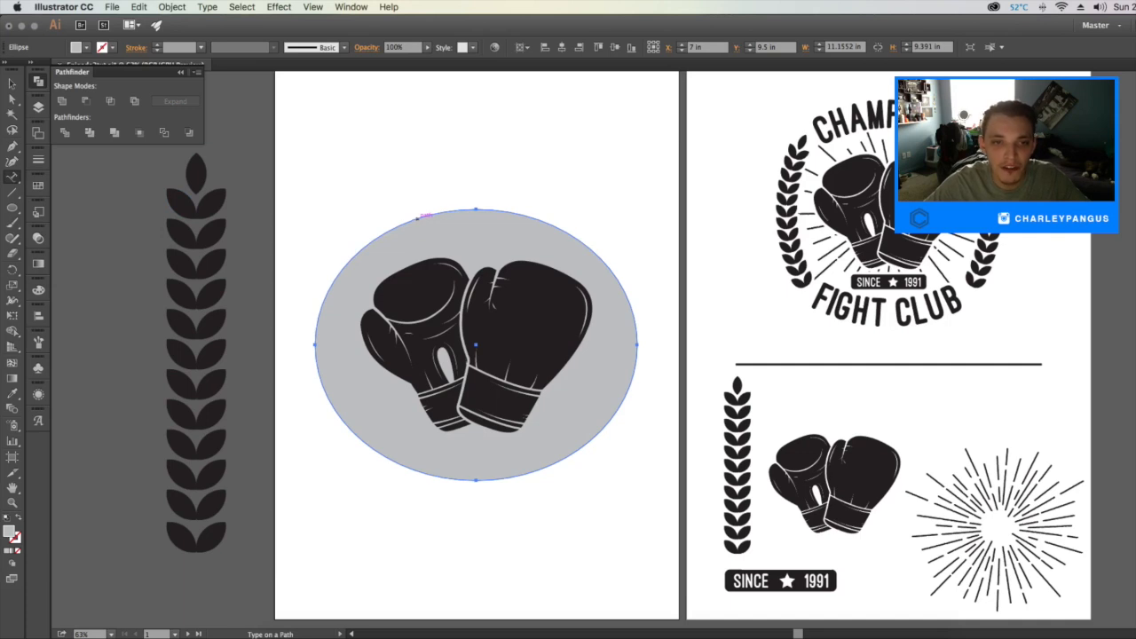
{"action": "left_click", "coordinate": [424, 216]}
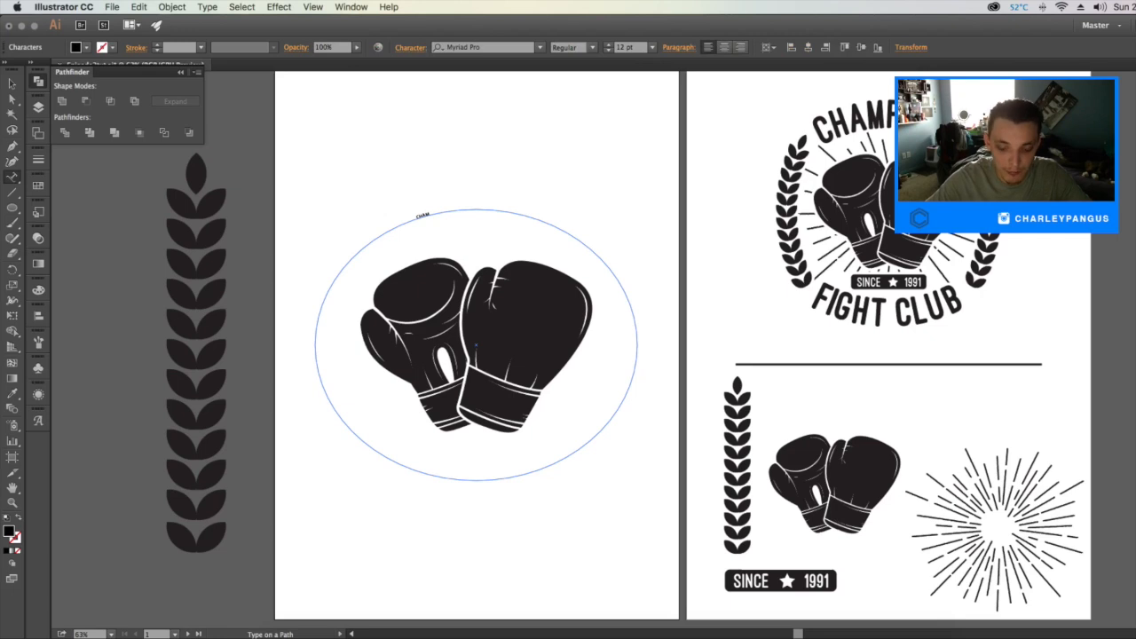
Select all of the CHAMPIONS path text and enlarge it to 58 pt
{"action": "key", "text": "super+a"}
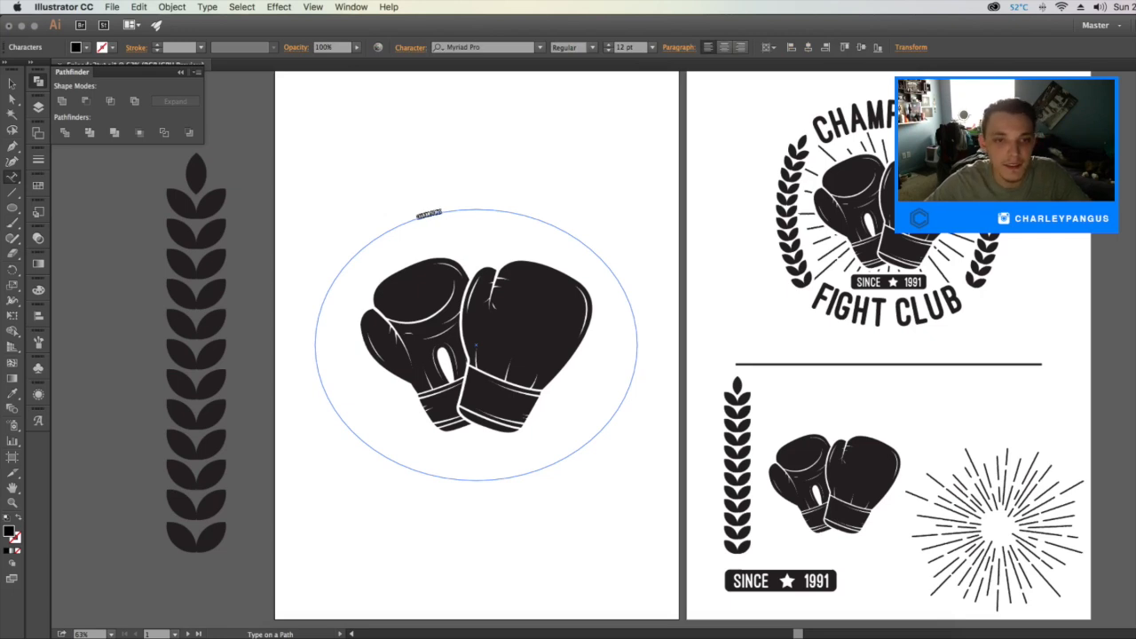
{"action": "key", "text": "super+shift+period"}
{"action": "key", "text": "super+shift+period"}
{"action": "key", "text": "super+shift+period"}
{"action": "key", "text": "super+shift+period"}
{"action": "key", "text": "super+shift+period"}
{"action": "key", "text": "super+shift+period"}
{"action": "key", "text": "super+shift+period"}
{"action": "key", "text": "super+shift+period"}
{"action": "key", "text": "super+shift+period"}
{"action": "key", "text": "super+shift+period"}
{"action": "key", "text": "super+shift+period"}
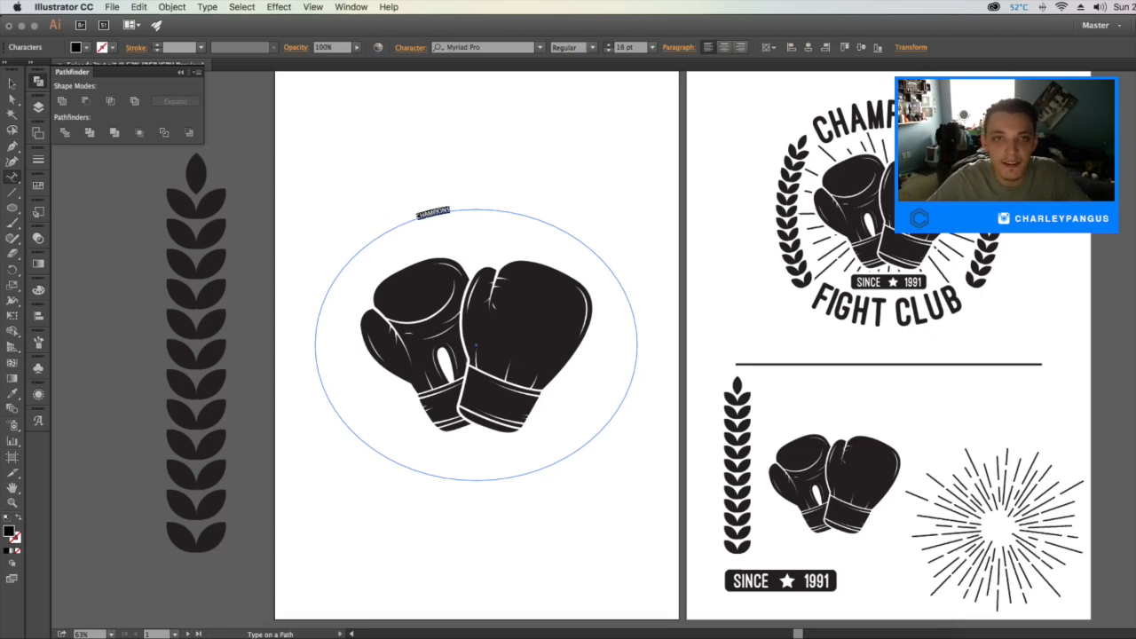
{"action": "key", "text": "super+shift+period"}
{"action": "key", "text": "super+shift+period"}
{"action": "key", "text": "super+shift+period"}
{"action": "key", "text": "super+shift+period"}
{"action": "key", "text": "super+shift+period"}
{"action": "key", "text": "super+shift+period"}
{"action": "key", "text": "super+shift+period"}
{"action": "key", "text": "super+shift+period"}
{"action": "key", "text": "super+shift+period"}
{"action": "key", "text": "super+shift+period"}
{"action": "key", "text": "super+shift+period"}
{"action": "key", "text": "super+shift+period"}
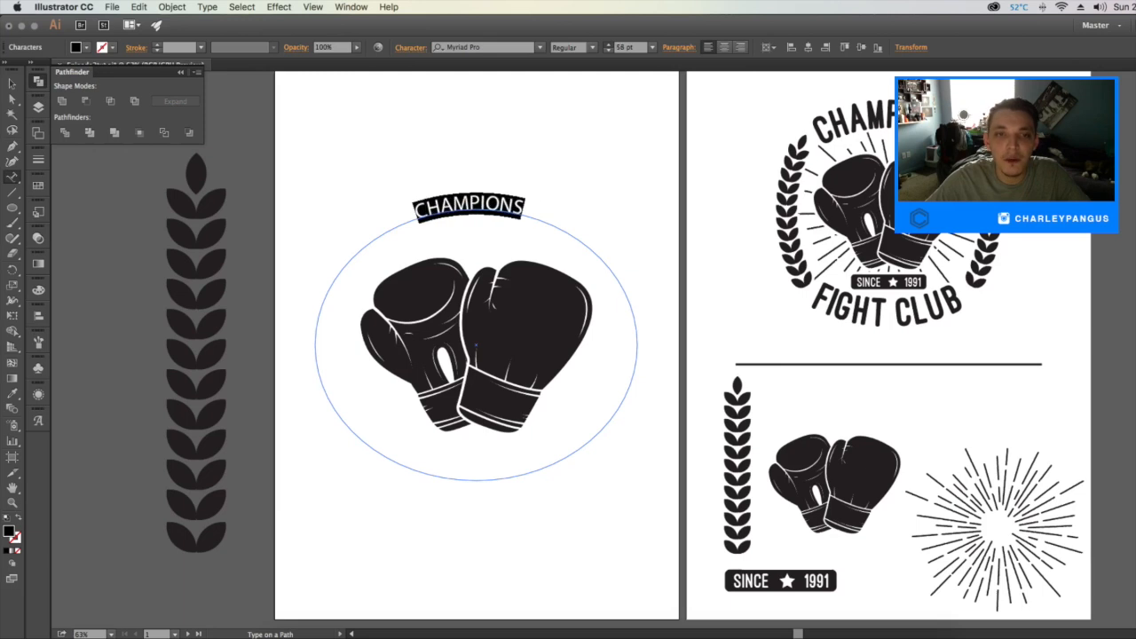
Enlarge the CHAMPIONS path text to 80 pt and set its font to Arial Rounded MT Bold
{"action": "left_click", "coordinate": [484, 47]}
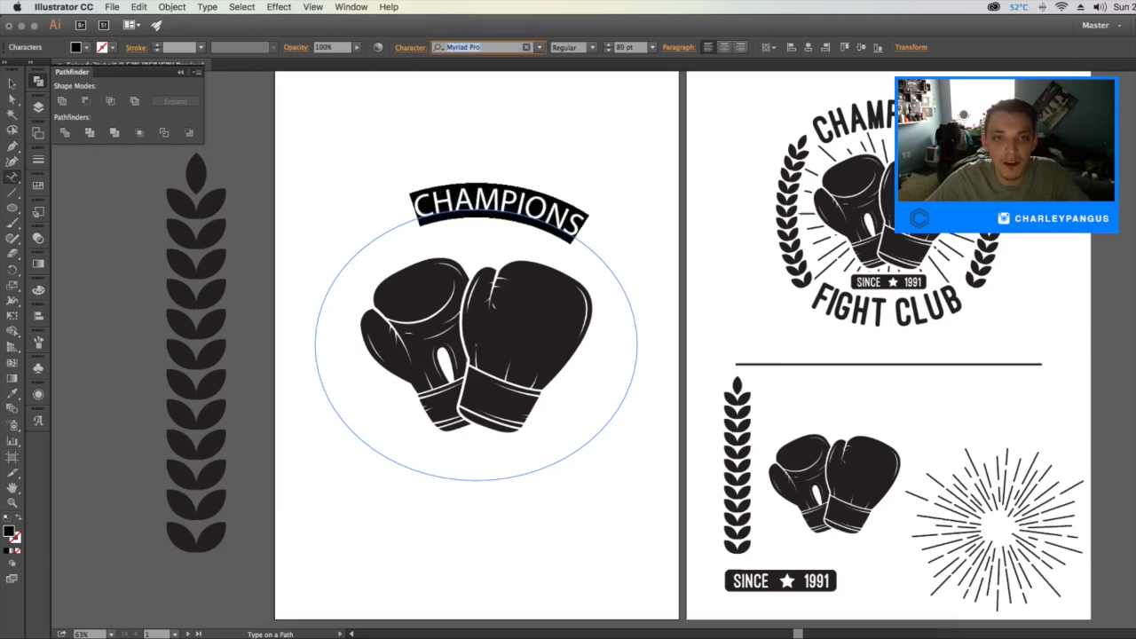
{"action": "type", "text": "arial roun"}
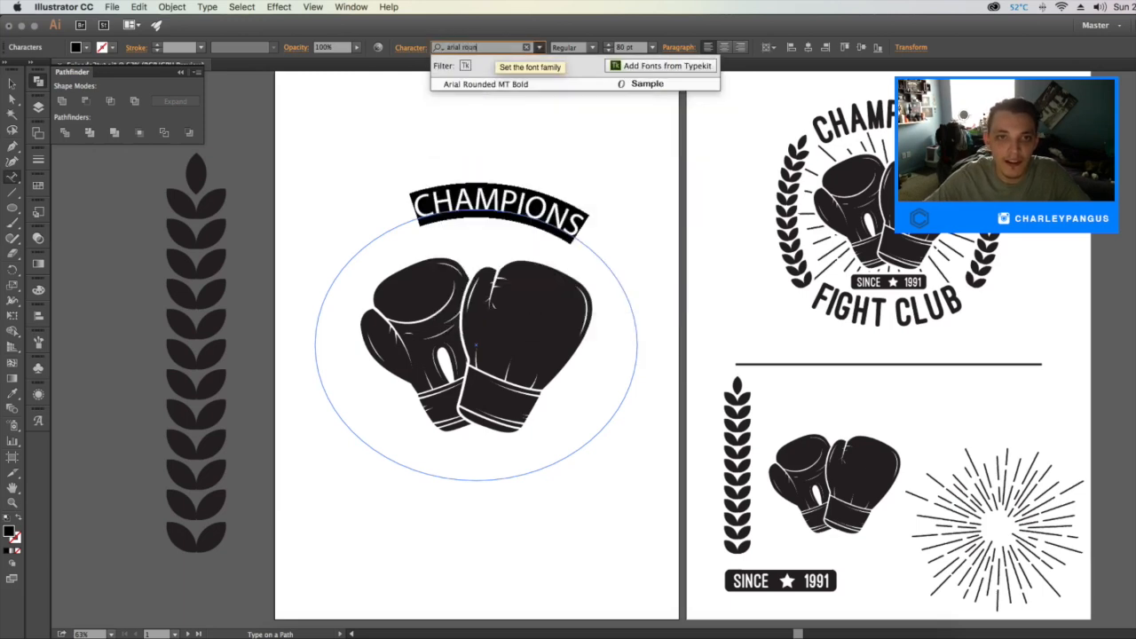
{"action": "key", "text": "Return"}
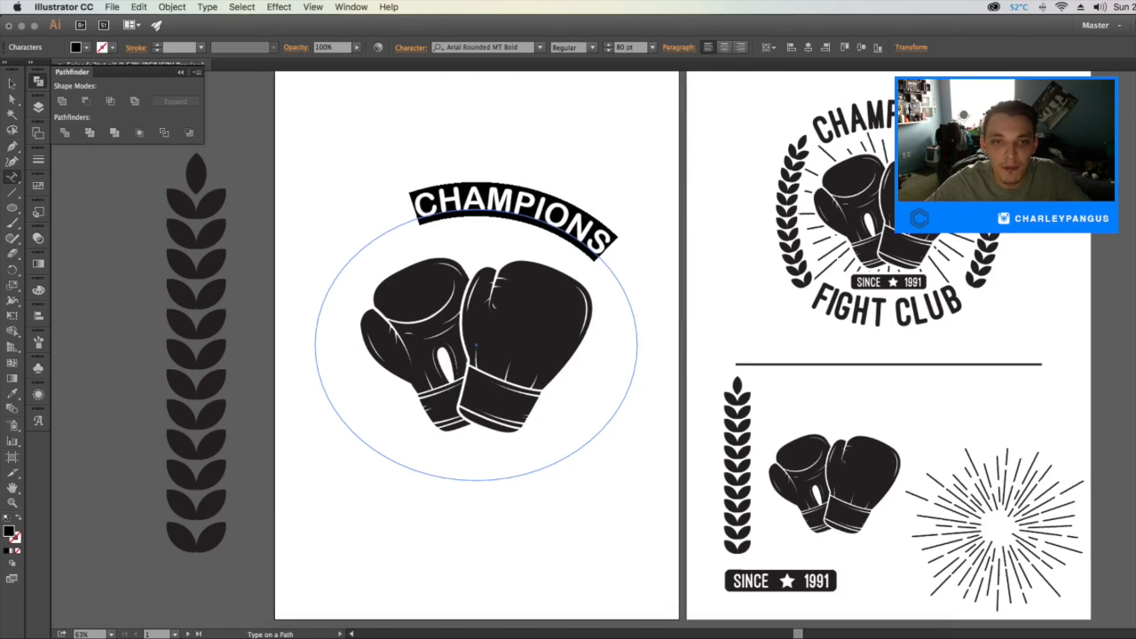
{"action": "left_click", "coordinate": [524, 206]}
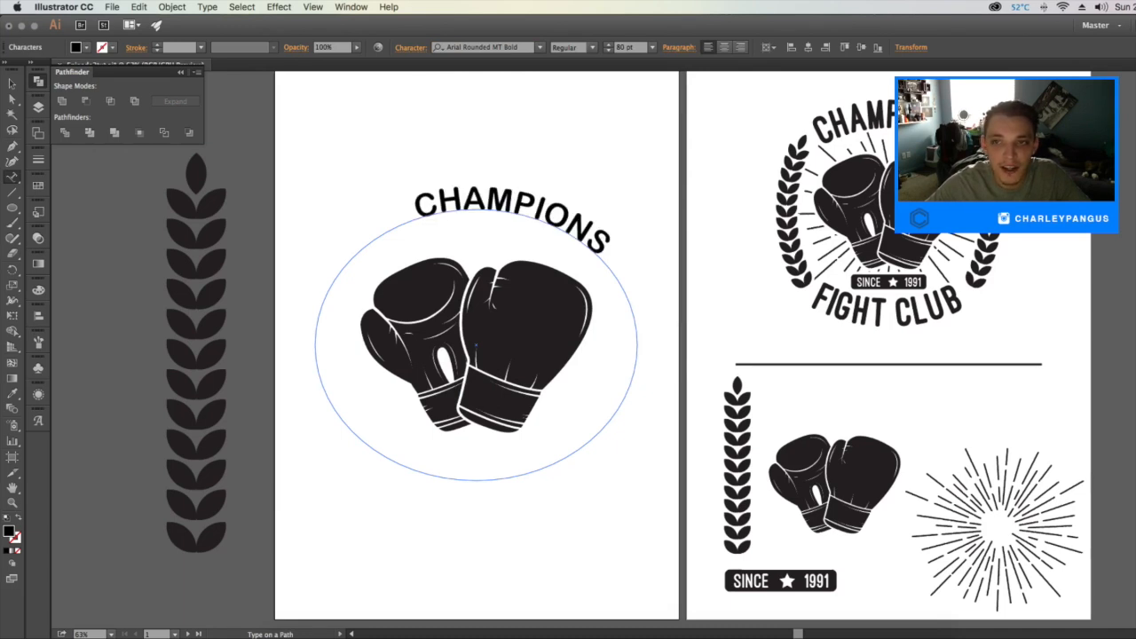
{"action": "key", "text": "super+a"}
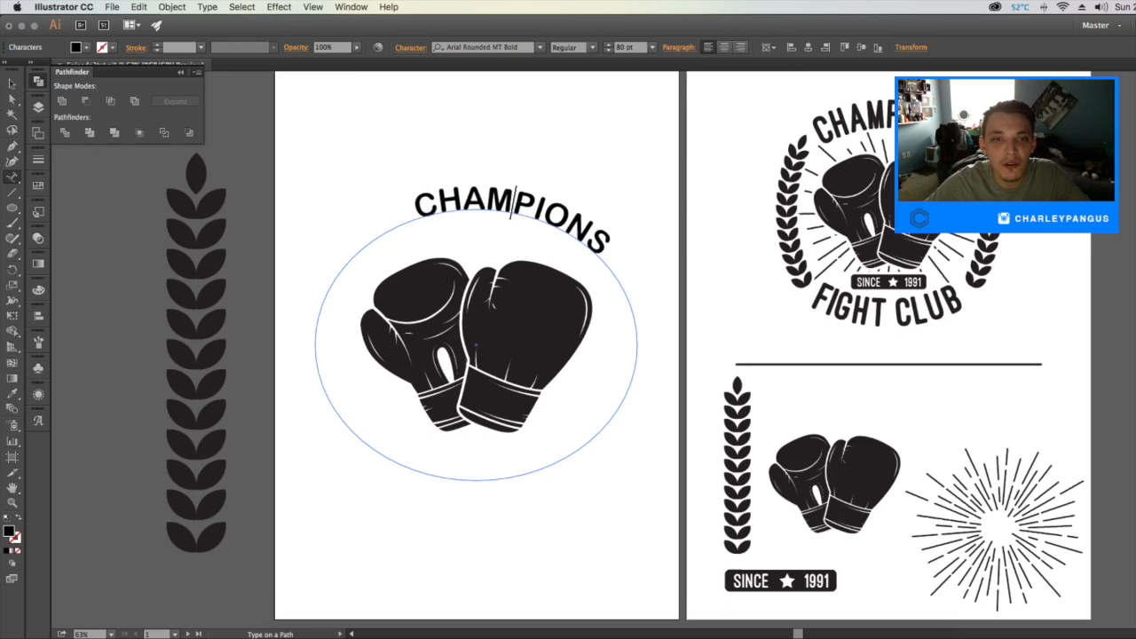
{"action": "key", "text": "Escape"}
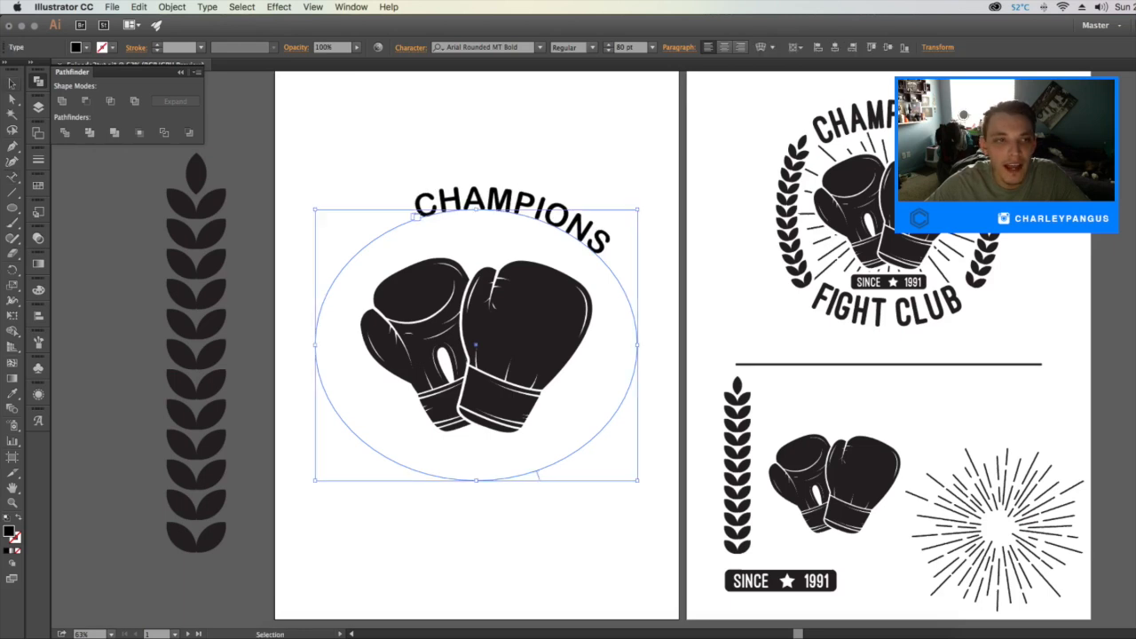
{"action": "double_click", "coordinate": [875, 119]}
{"action": "key", "text": "Escape"}
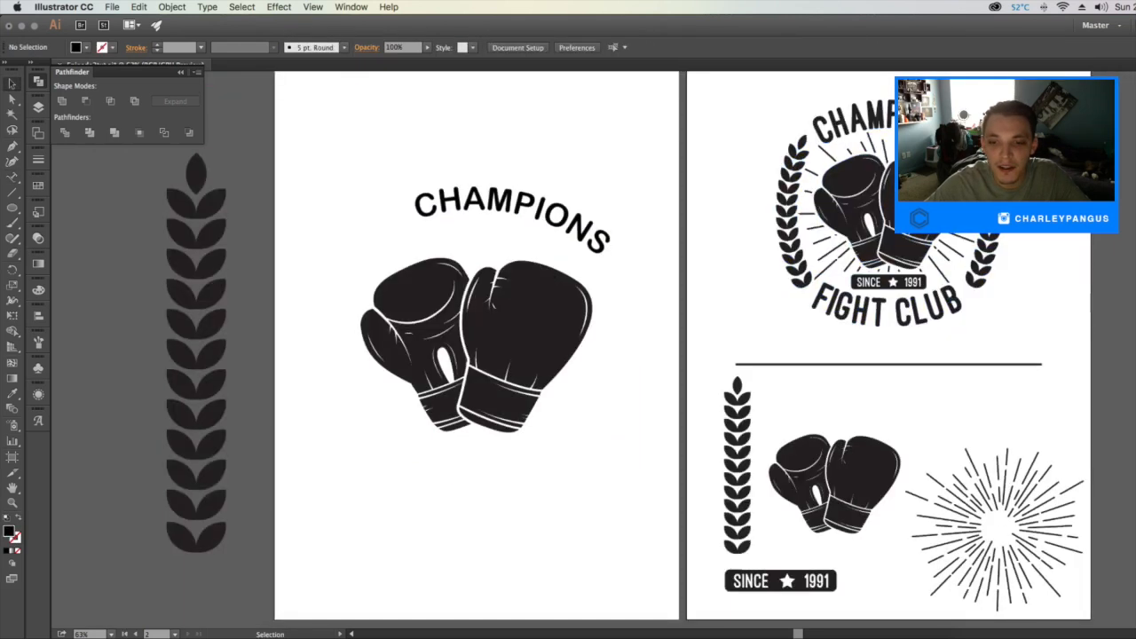
Try out other installed fonts on the whole CHAMPIONS text, going through the font list from Arial Rounded MT Bold to Curlz MT
{"action": "triple_click", "coordinate": [512, 206]}
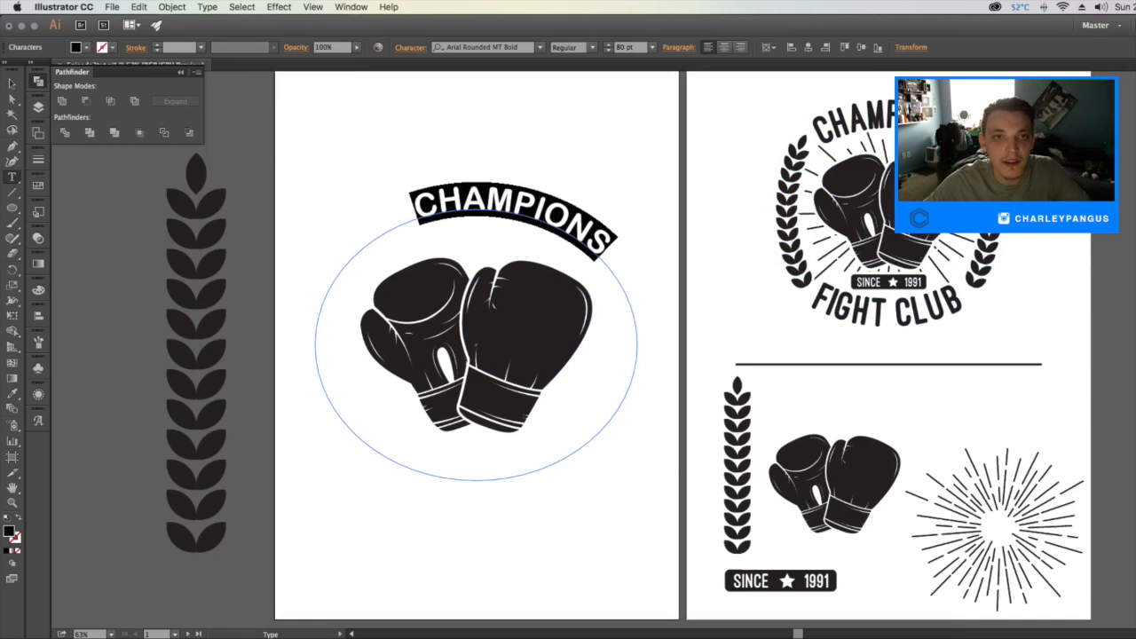
{"action": "left_click", "coordinate": [482, 48]}
{"action": "key", "text": "Down"}
{"action": "key", "text": "Down"}
{"action": "key", "text": "Down"}
{"action": "key", "text": "Down"}
{"action": "key", "text": "Down"}
{"action": "key", "text": "Down"}
{"action": "key", "text": "Down"}
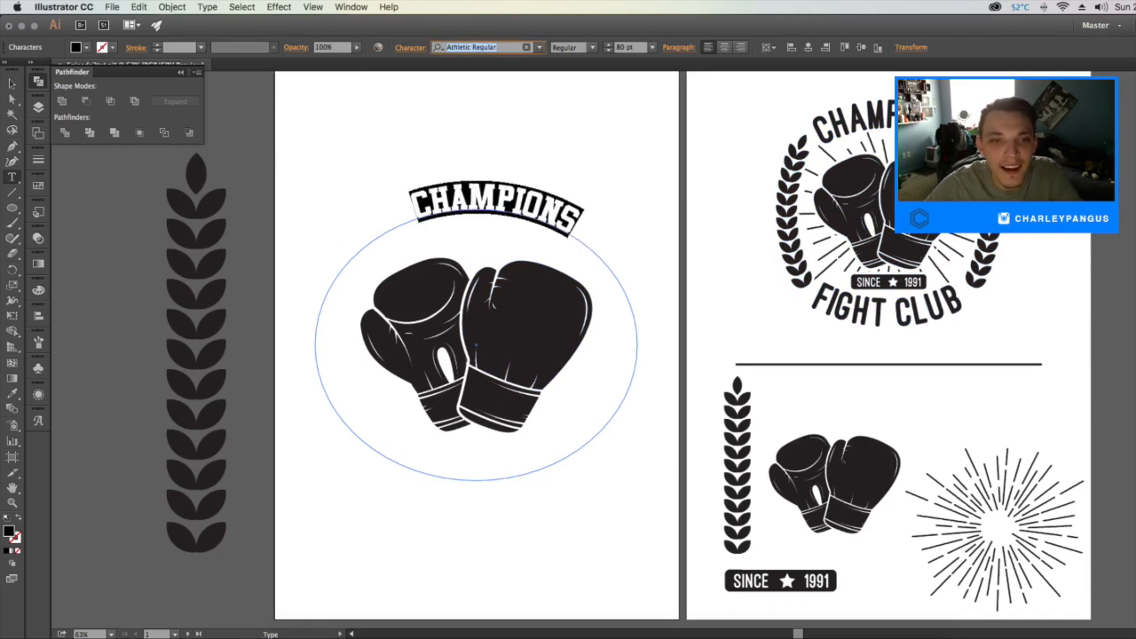
{"action": "key", "text": "Down"}
{"action": "key", "text": "Down"}
{"action": "key", "text": "Down"}
{"action": "key", "text": "Down"}
{"action": "key", "text": "Down"}
{"action": "key", "text": "Down"}
{"action": "key", "text": "Down"}
{"action": "key", "text": "Down"}
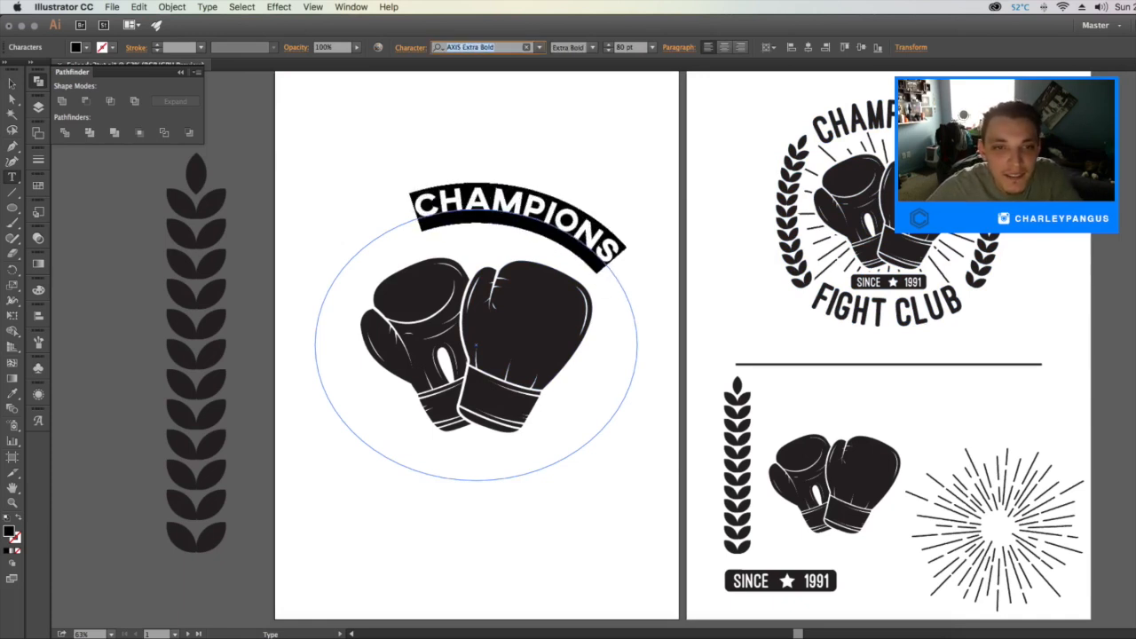
{"action": "key", "text": "Down"}
{"action": "key", "text": "Down"}
{"action": "key", "text": "Down"}
{"action": "key", "text": "Down"}
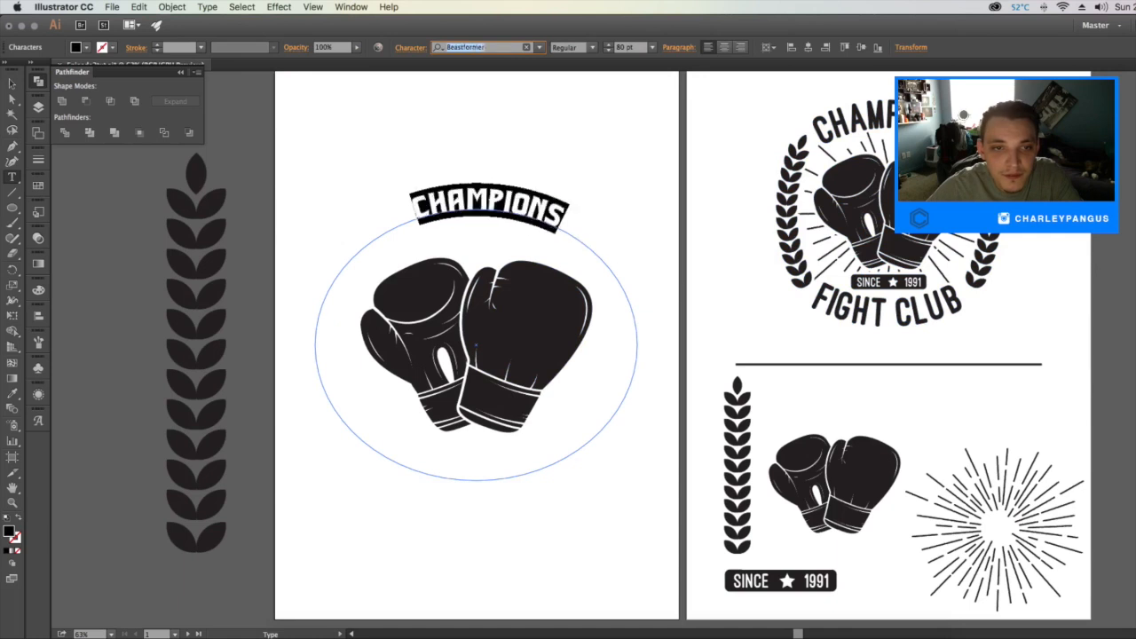
{"action": "key", "text": "Down"}
{"action": "key", "text": "Down"}
{"action": "key", "text": "Down"}
{"action": "key", "text": "Down"}
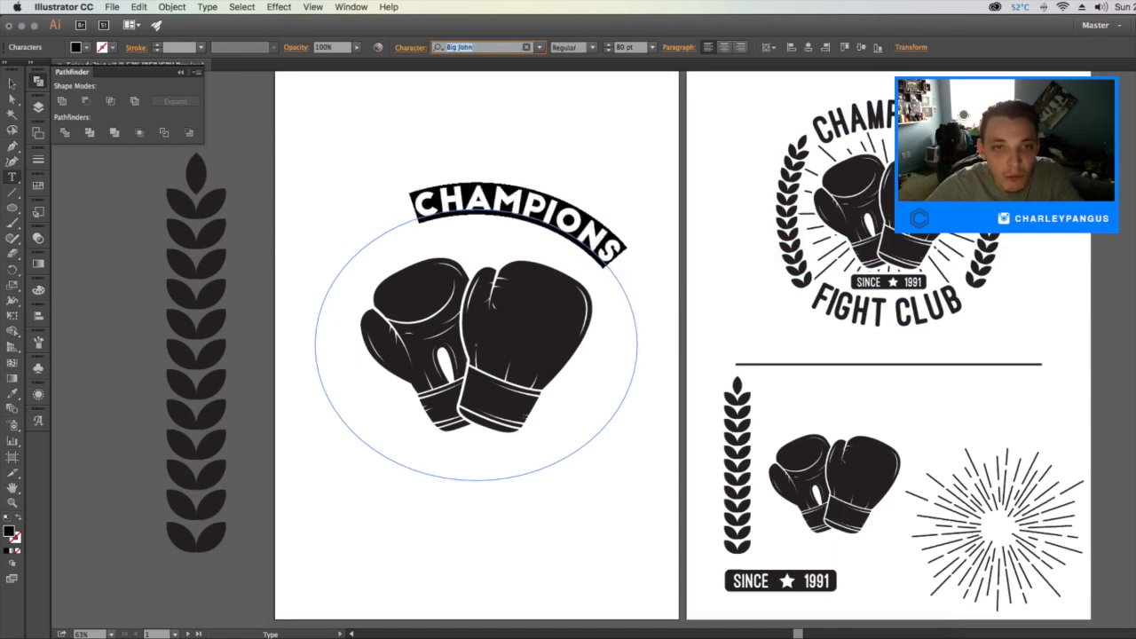
{"action": "key", "text": "Down"}
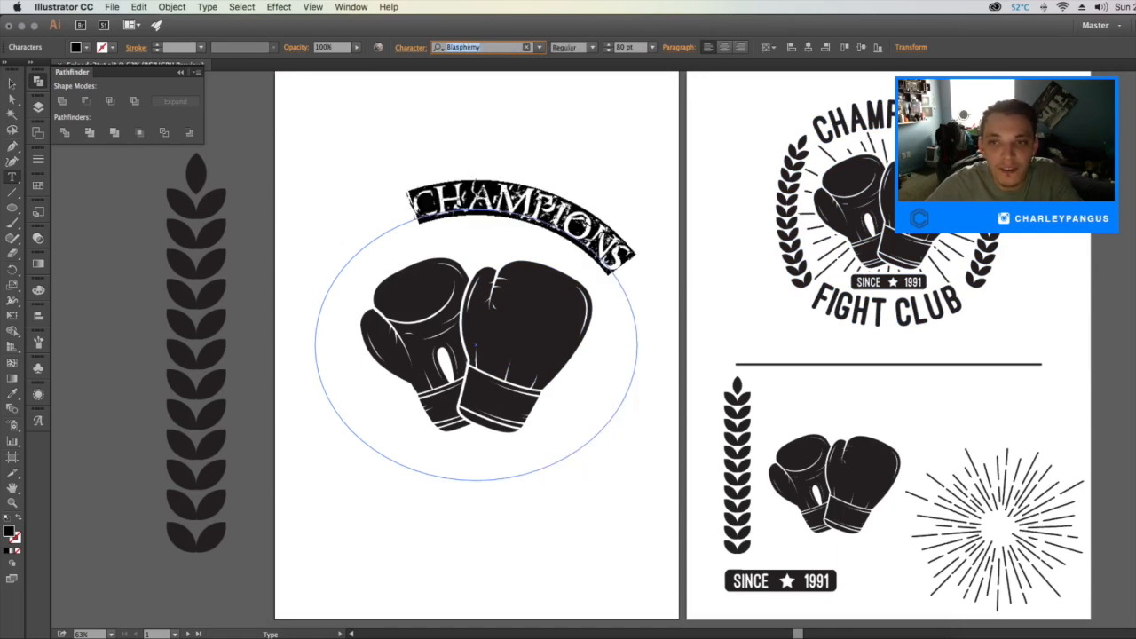
{"action": "key", "text": "Down"}
{"action": "key", "text": "Down"}
{"action": "key", "text": "Down"}
{"action": "key", "text": "Down"}
{"action": "key", "text": "Down"}
{"action": "key", "text": "Down"}
{"action": "key", "text": "Down"}
{"action": "key", "text": "Down"}
{"action": "key", "text": "Down"}
{"action": "key", "text": "Down"}
{"action": "key", "text": "Down"}
{"action": "key", "text": "Down"}
{"action": "key", "text": "Down"}
{"action": "key", "text": "Down"}
{"action": "key", "text": "Down"}
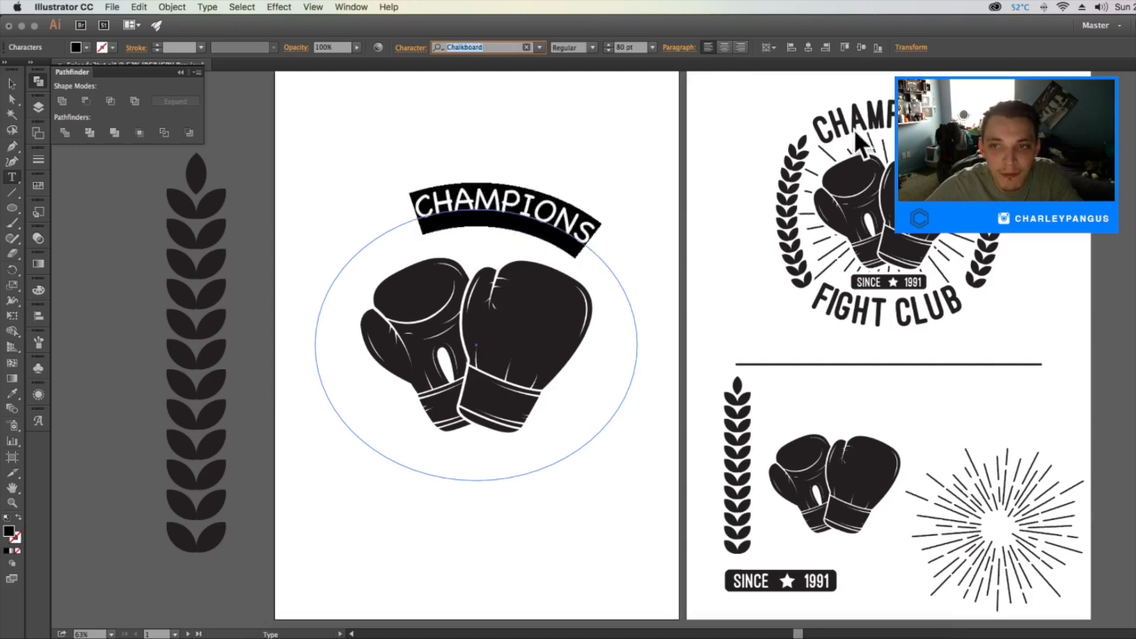
{"action": "key", "text": "Down"}
{"action": "key", "text": "Down"}
{"action": "key", "text": "Down"}
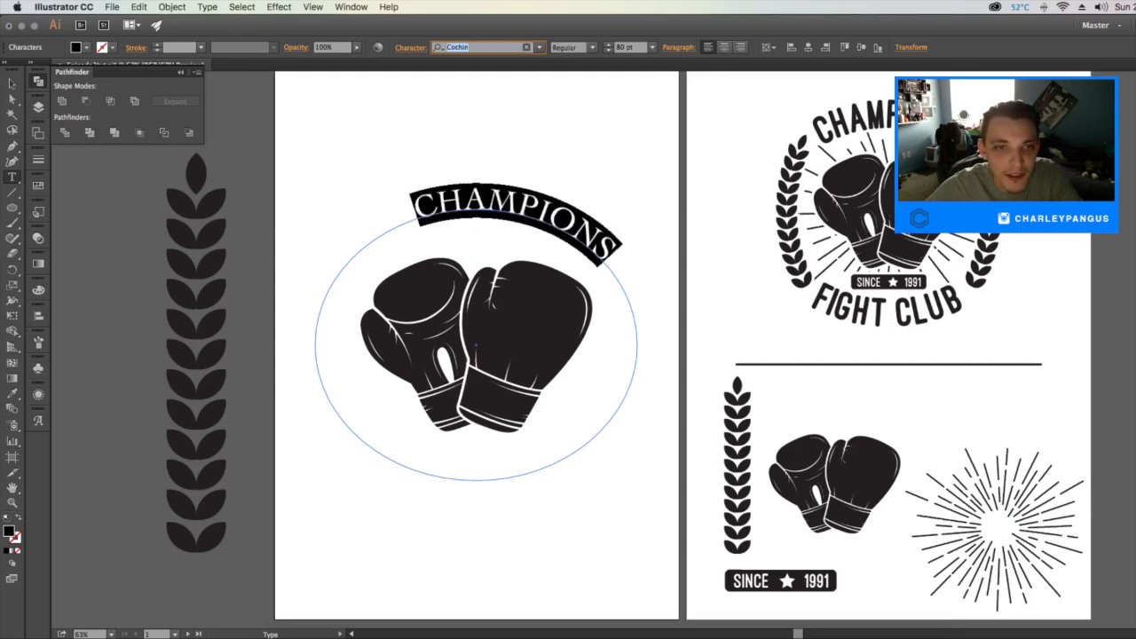
{"action": "key", "text": "Down"}
{"action": "key", "text": "Down"}
{"action": "key", "text": "Down"}
{"action": "key", "text": "Down"}
{"action": "key", "text": "Down"}
{"action": "key", "text": "Down"}
{"action": "key", "text": "Down"}
{"action": "key", "text": "Down"}
{"action": "key", "text": "Down"}
{"action": "key", "text": "Down"}
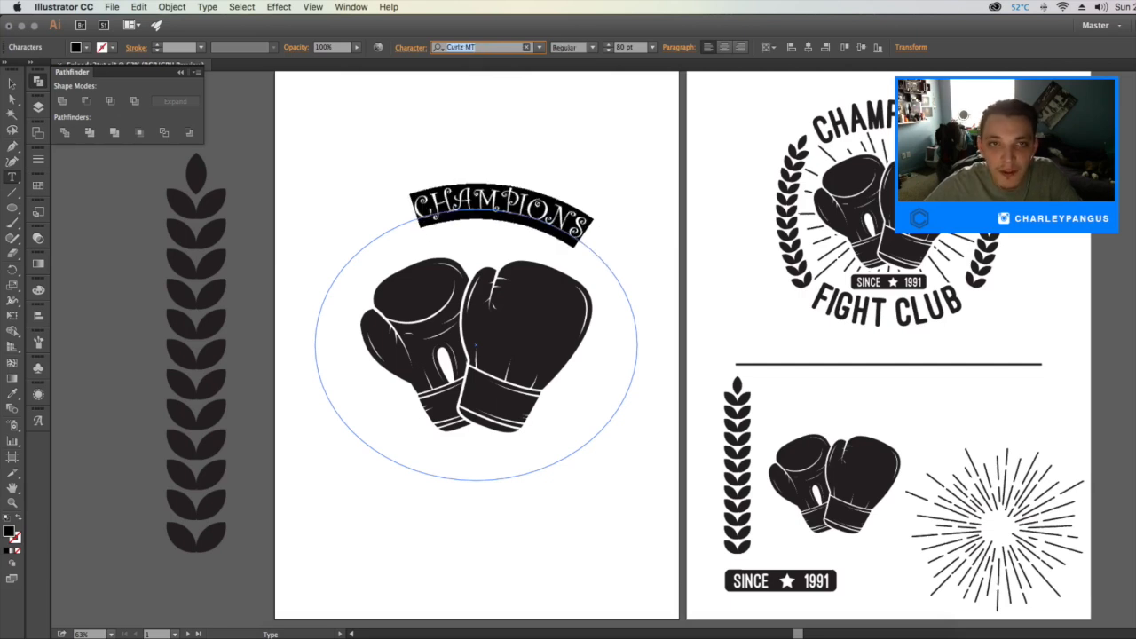
Set the CHAMPIONS text in Arial Rounded MT Bold again and tighten its tracking to -25
{"action": "type", "text": "arial rou"}
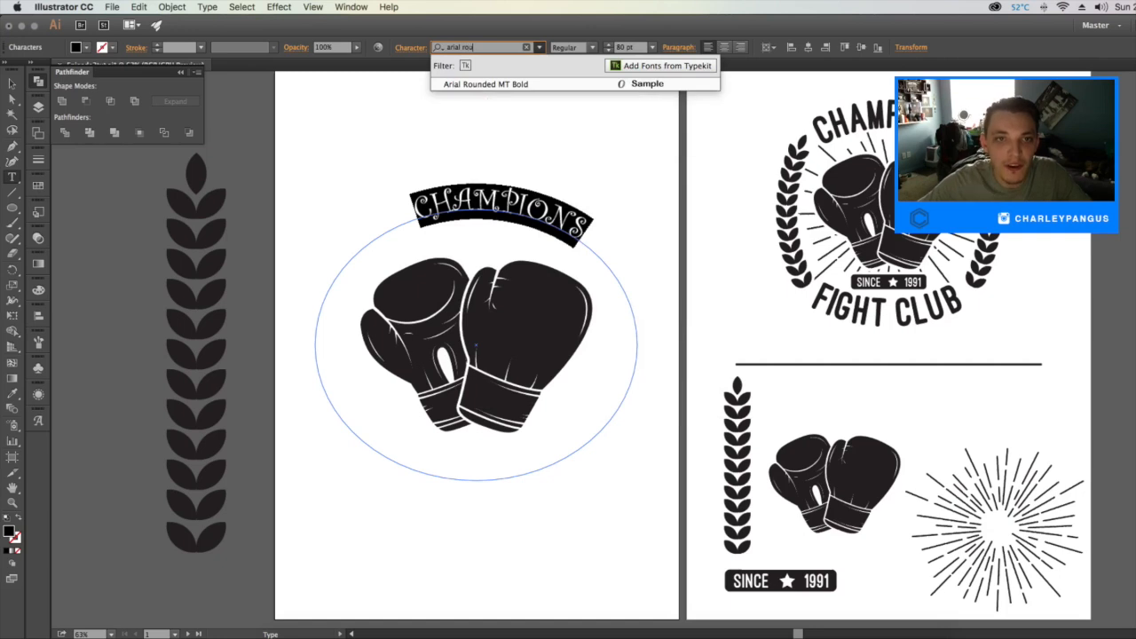
{"action": "key", "text": "Return"}
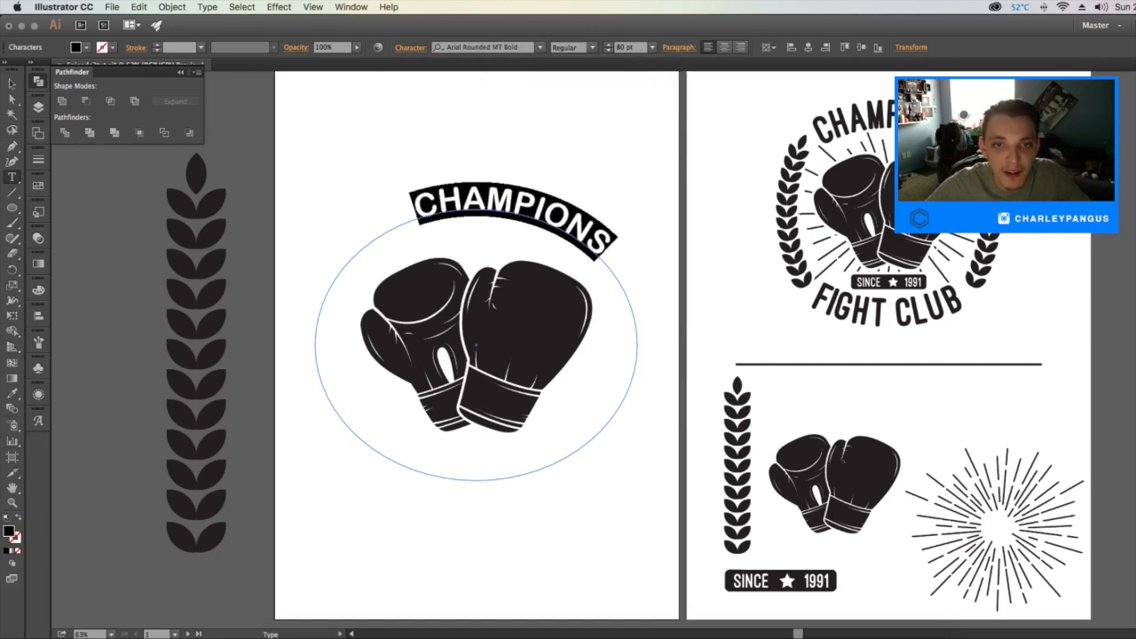
{"action": "key", "text": "super+t"}
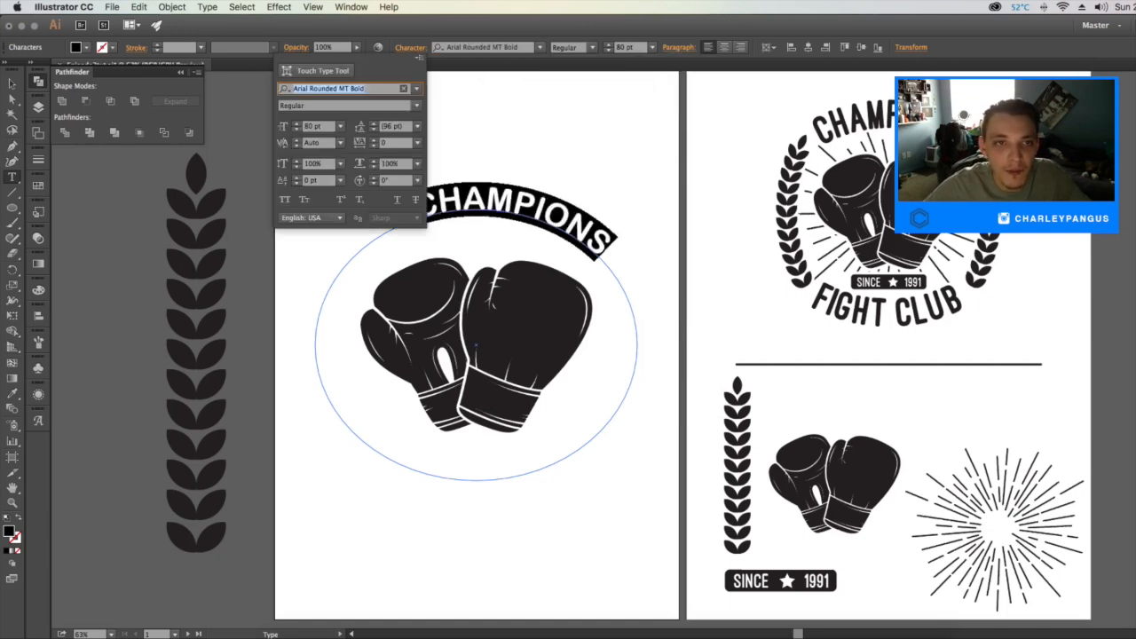
{"action": "left_click", "coordinate": [373, 146]}
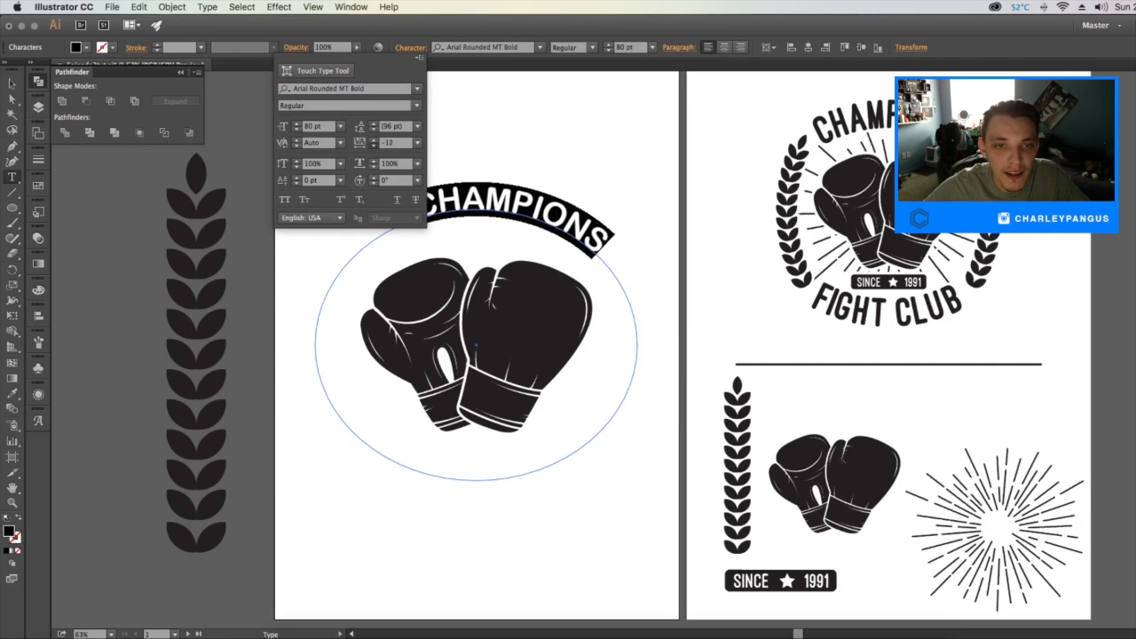
{"action": "key", "text": "Down"}
{"action": "key", "text": "Down"}
{"action": "key", "text": "Down"}
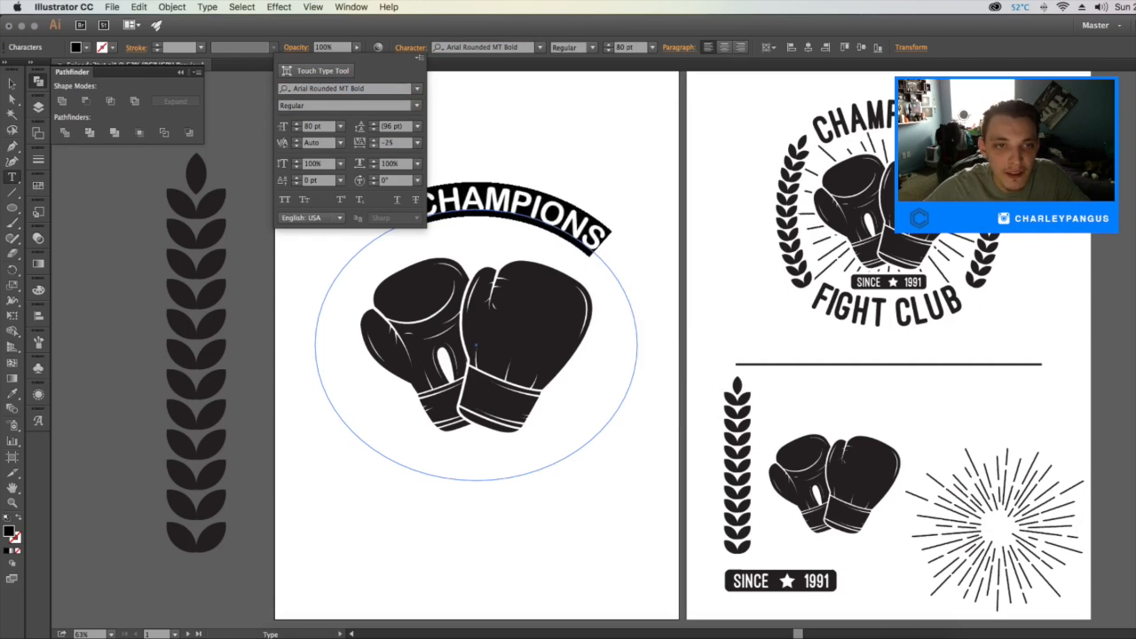
{"action": "key", "text": "Escape"}
{"action": "key", "text": "Escape"}
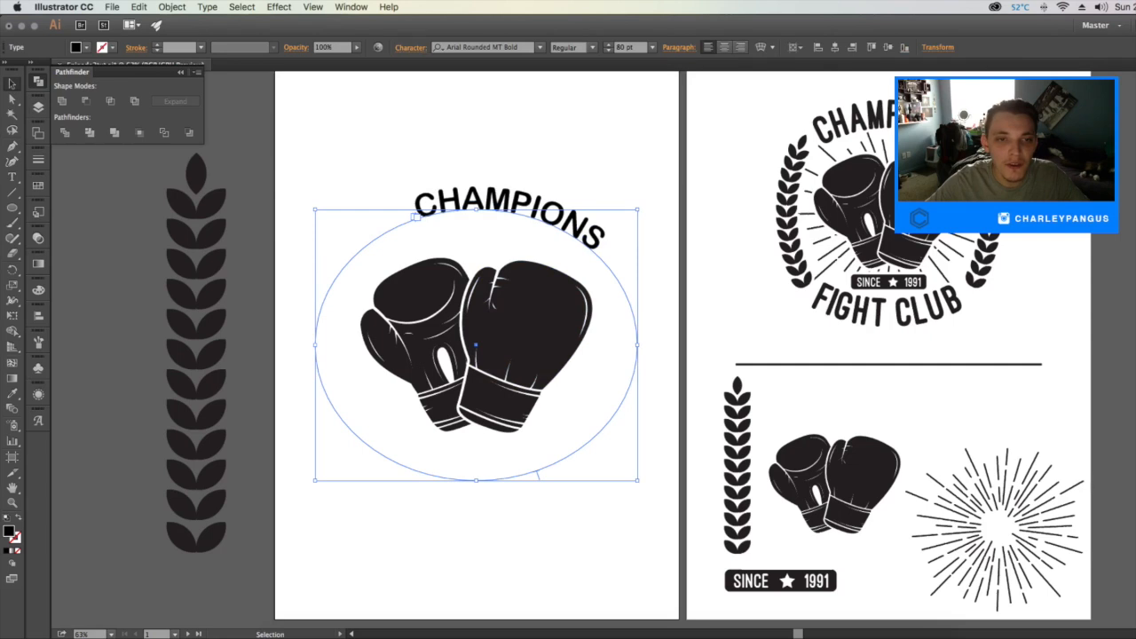
Move the path text's start and end brackets to the ellipse's left and right extremes and center-align CHAMPIONS between them
{"action": "left_click_drag", "start_coordinate": [416, 217], "coordinate": [338, 346]}
{"action": "left_click_drag", "start_coordinate": [416, 217], "coordinate": [653, 345]}
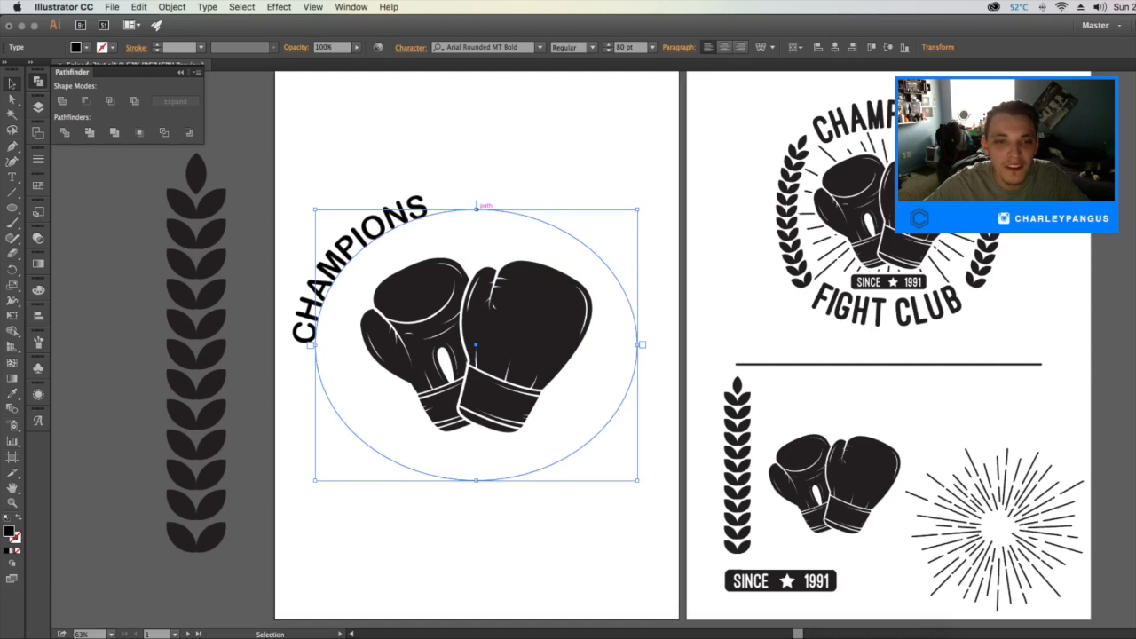
{"action": "triple_click", "coordinate": [355, 246]}
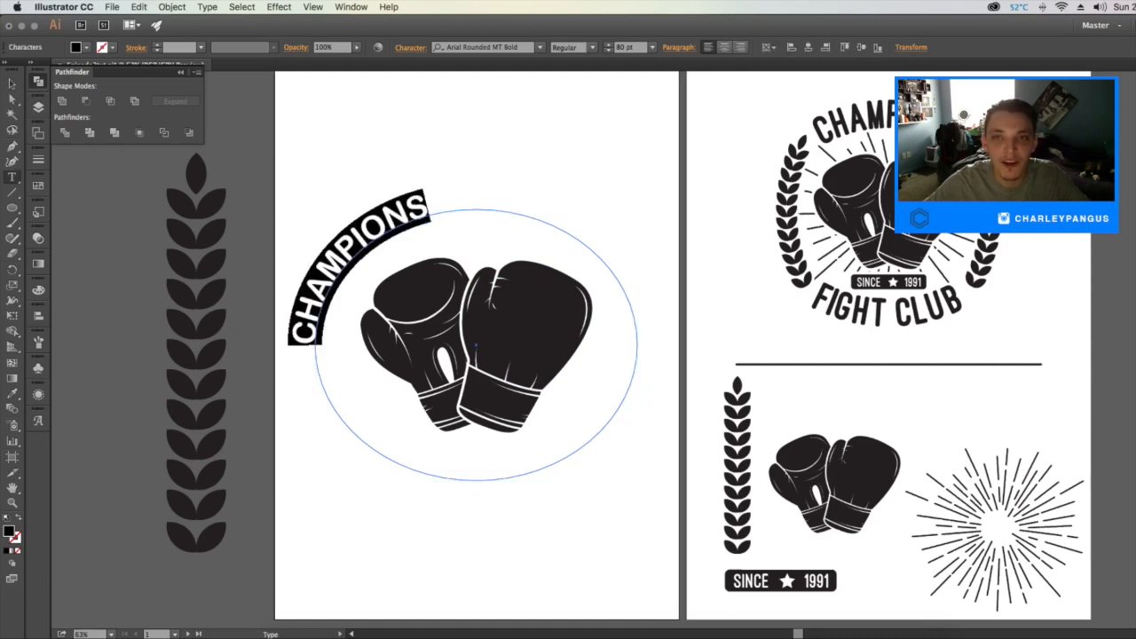
{"action": "left_click", "coordinate": [725, 48]}
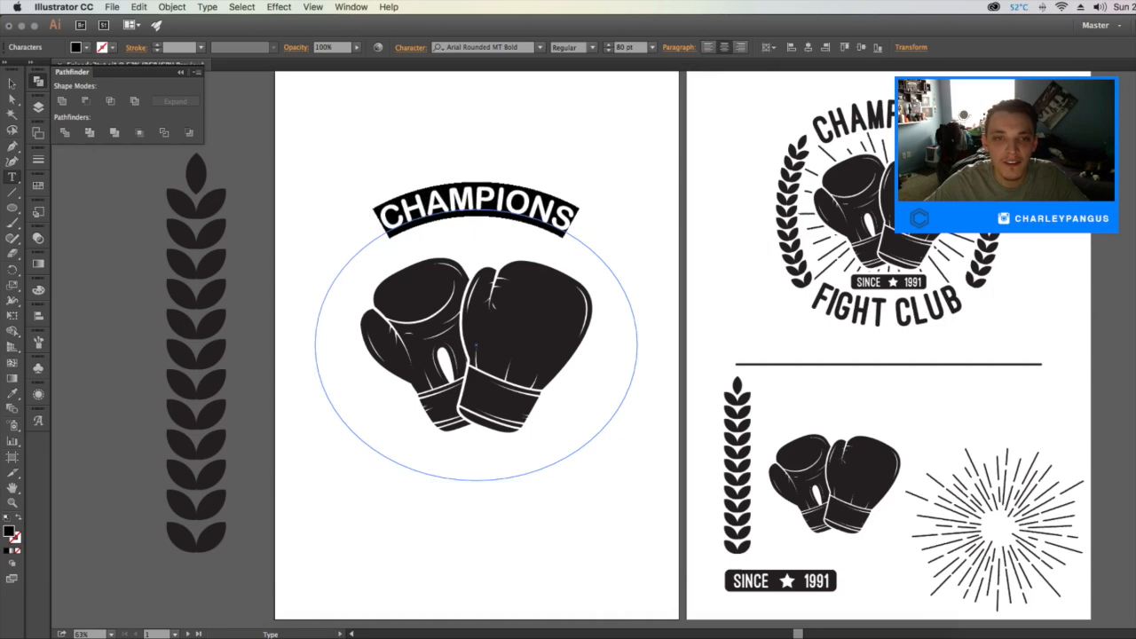
Enlarge the centered CHAMPIONS text to 102 pt and deselect it
{"action": "left_click", "coordinate": [609, 44]}
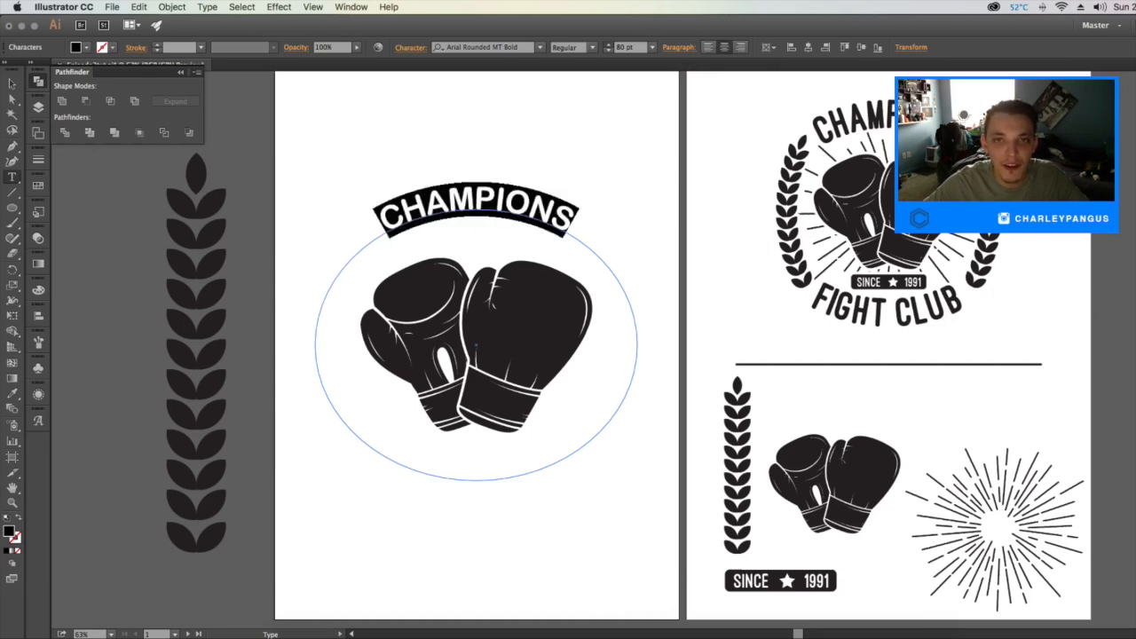
{"action": "left_click", "coordinate": [609, 44]}
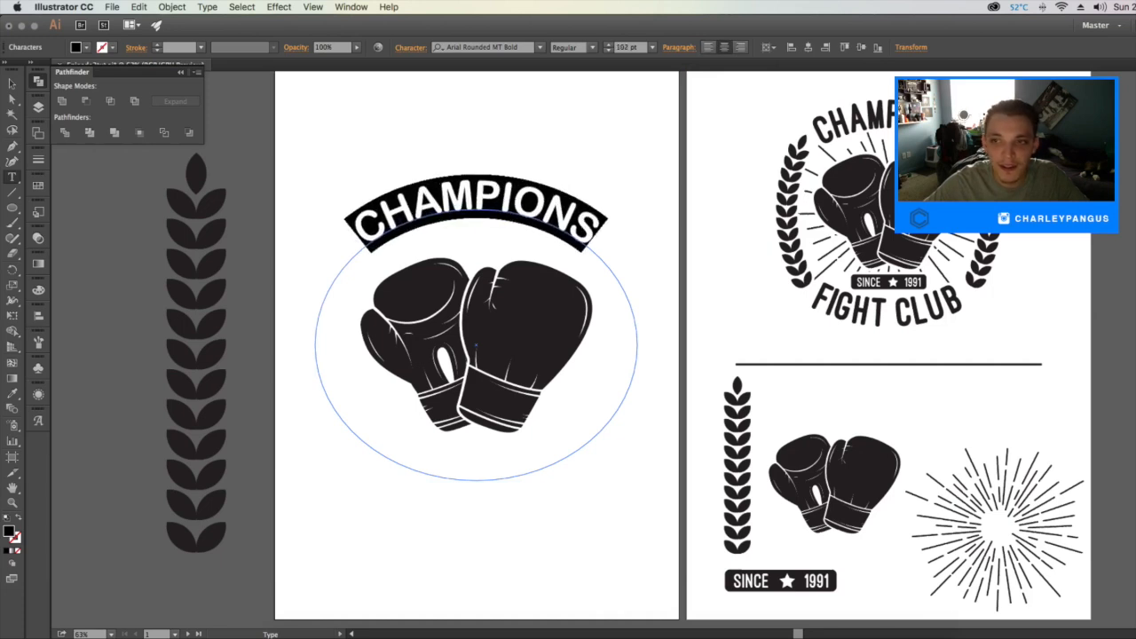
{"action": "key", "text": "Escape"}
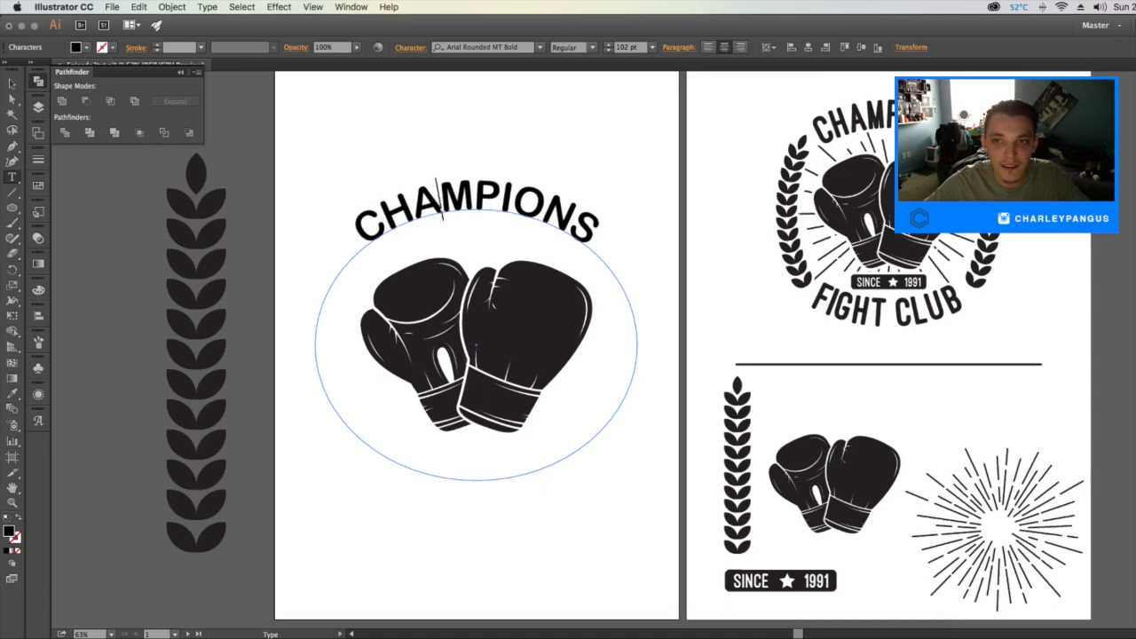
{"action": "left_click", "coordinate": [11, 82]}
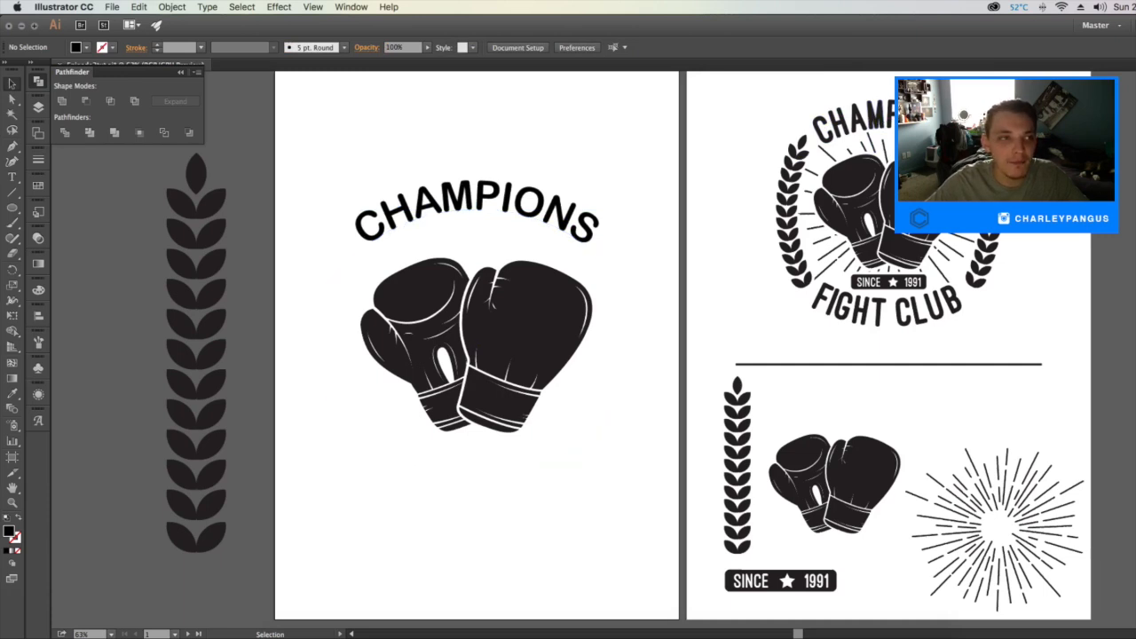
Switch to Finder and open ChampionsFightClub_shritdesignforsale.ai from the Champions Fight Club Art For Sale folder
{"action": "left_click", "coordinate": [21, 25]}
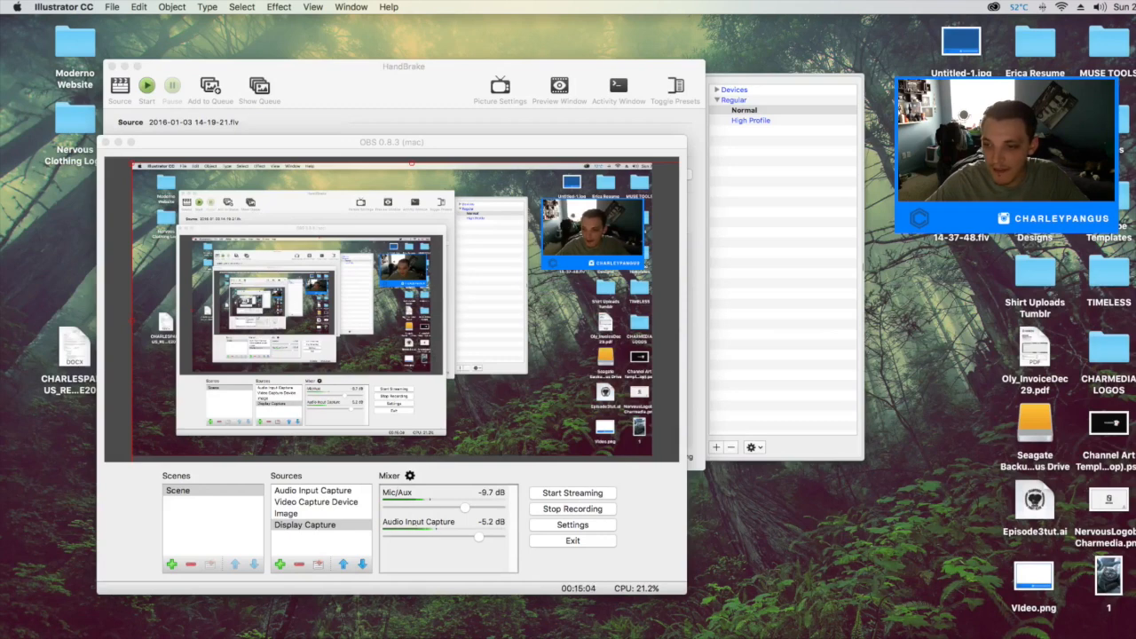
{"action": "key", "text": "super+q"}
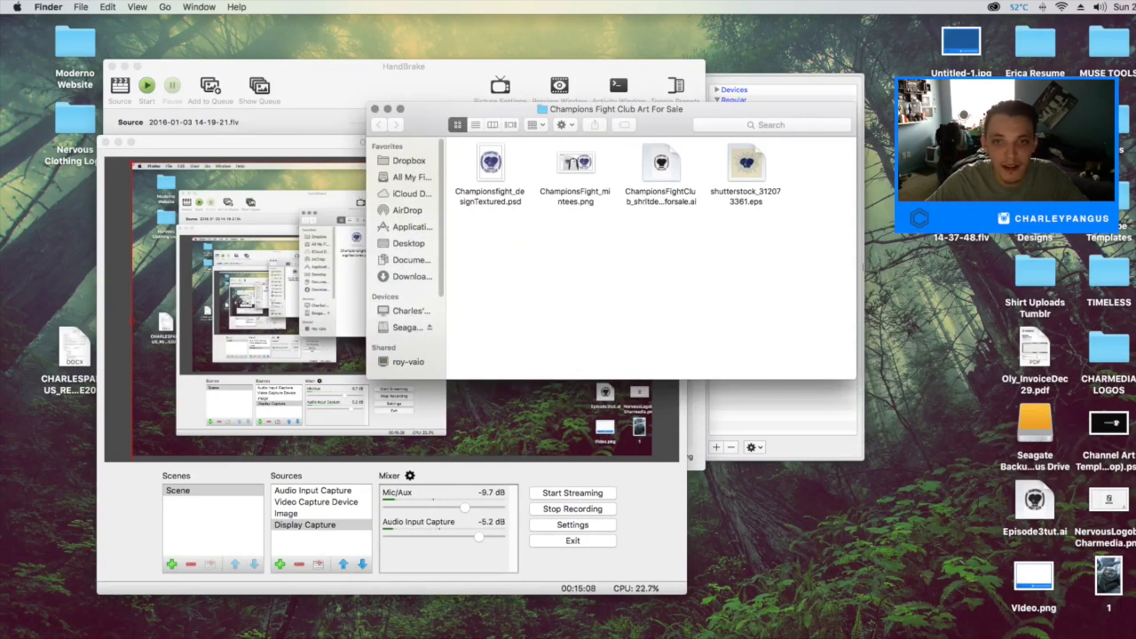
{"action": "double_click", "coordinate": [661, 168]}
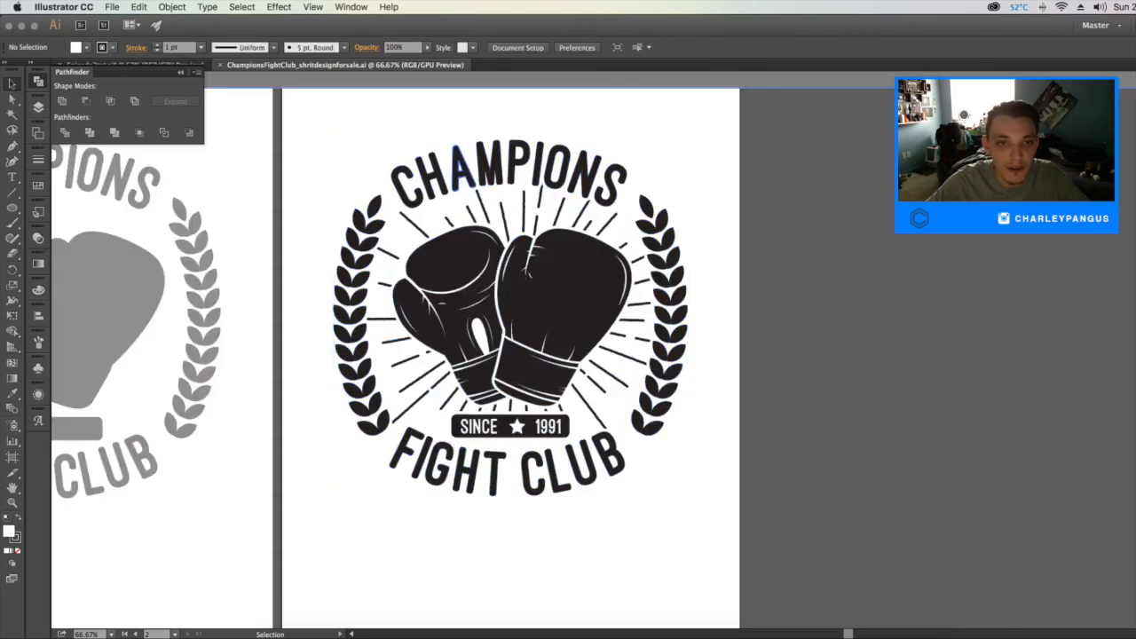
Check which font the CHAMPIONS text uses on the original design's first artboard, and return to the working badge document
{"action": "left_click_drag", "start_coordinate": [452, 286], "coordinate": [738, 309]}
{"action": "double_click", "coordinate": [342, 193]}
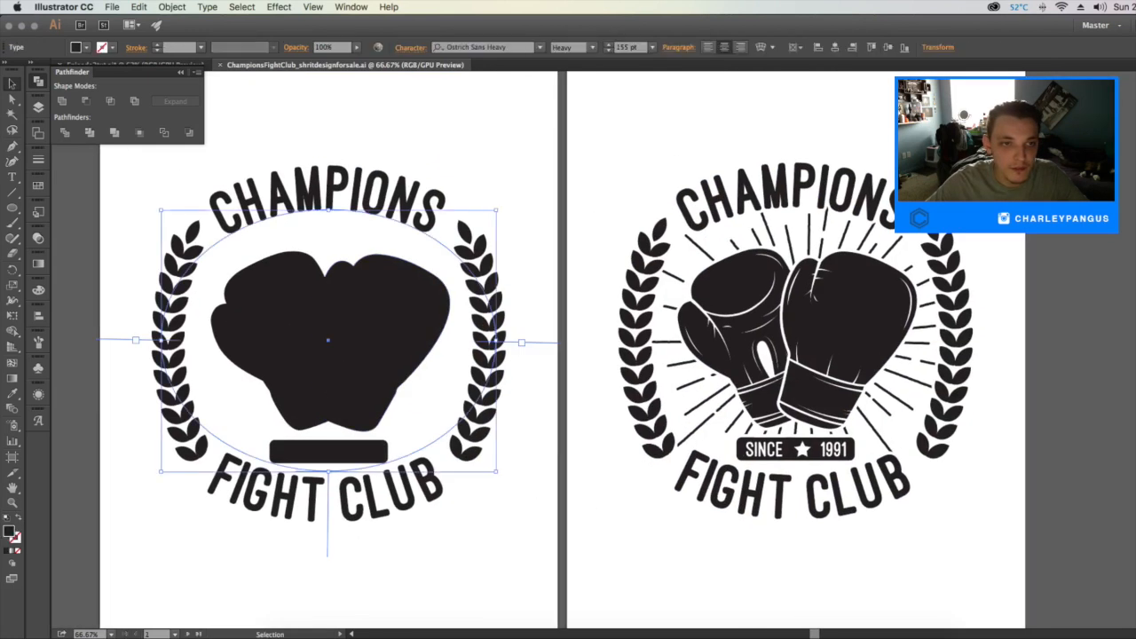
{"action": "key", "text": "super+a"}
{"action": "left_click", "coordinate": [487, 47]}
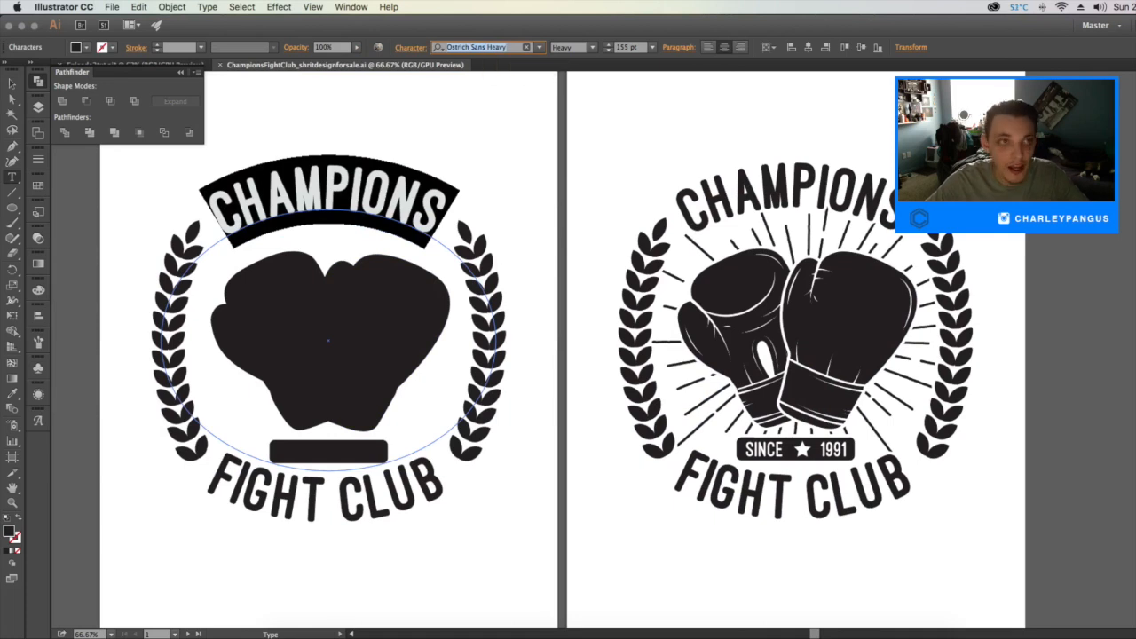
{"action": "key", "text": "Escape"}
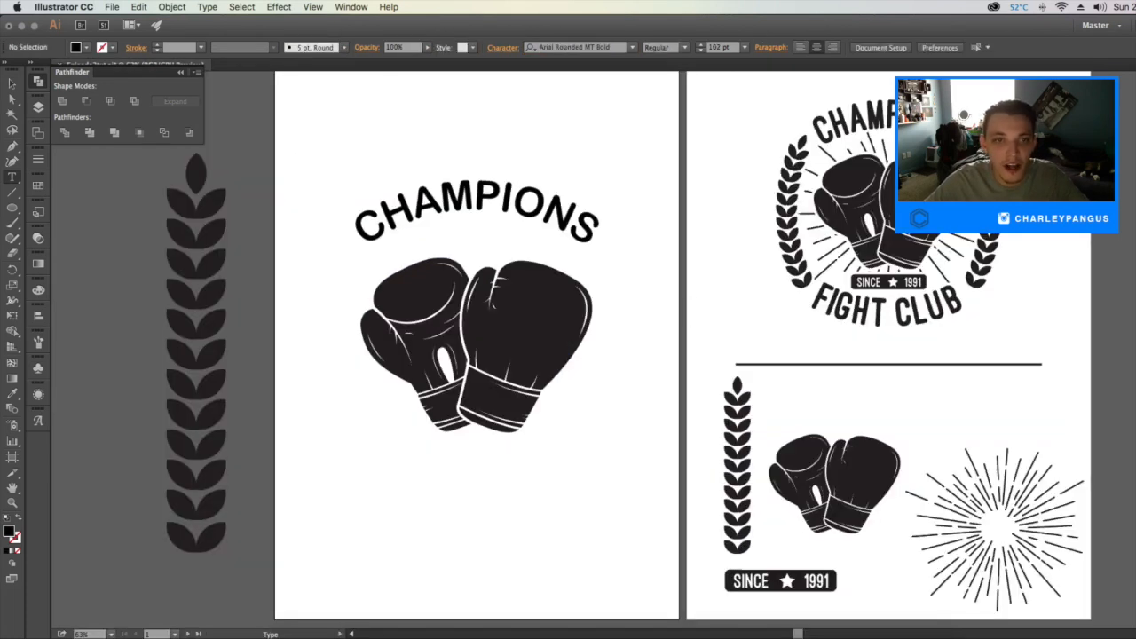
Change the font of the curved CHAMPIONS text to Ostrich Sans Heavy
{"action": "left_click", "coordinate": [477, 209]}
{"action": "key", "text": "super+a"}
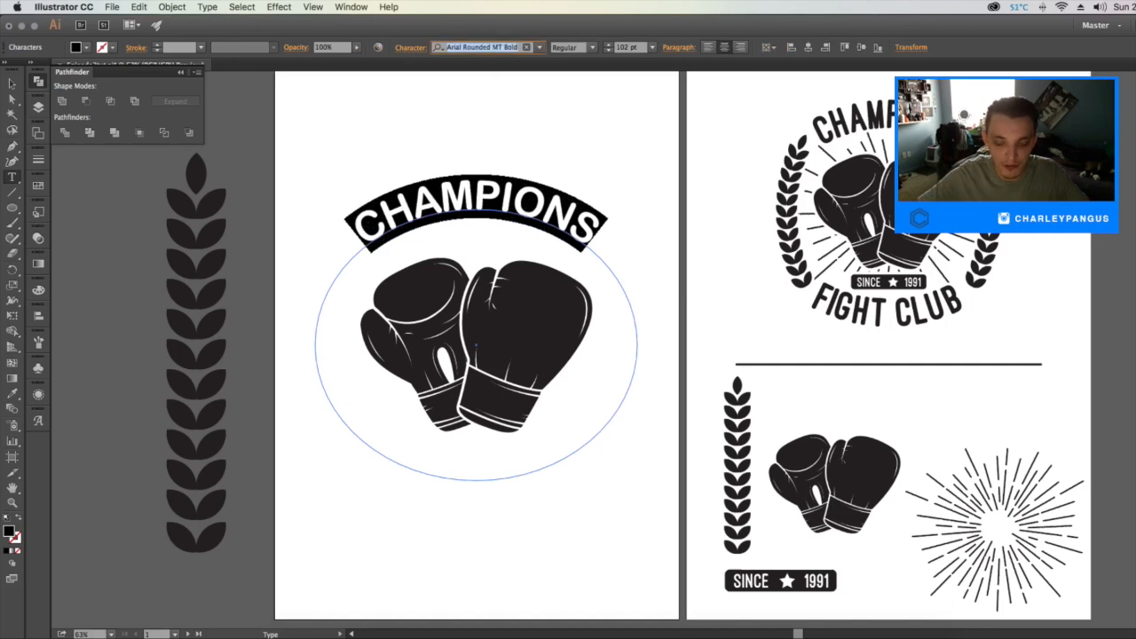
{"action": "type", "text": "ost"}
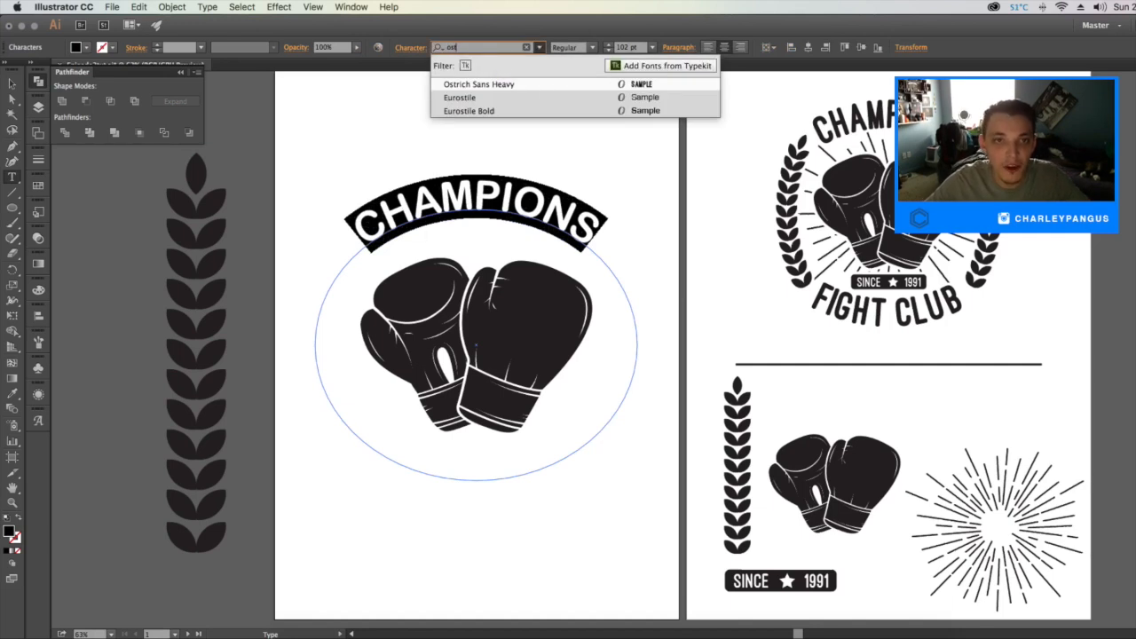
{"action": "key", "text": "Return"}
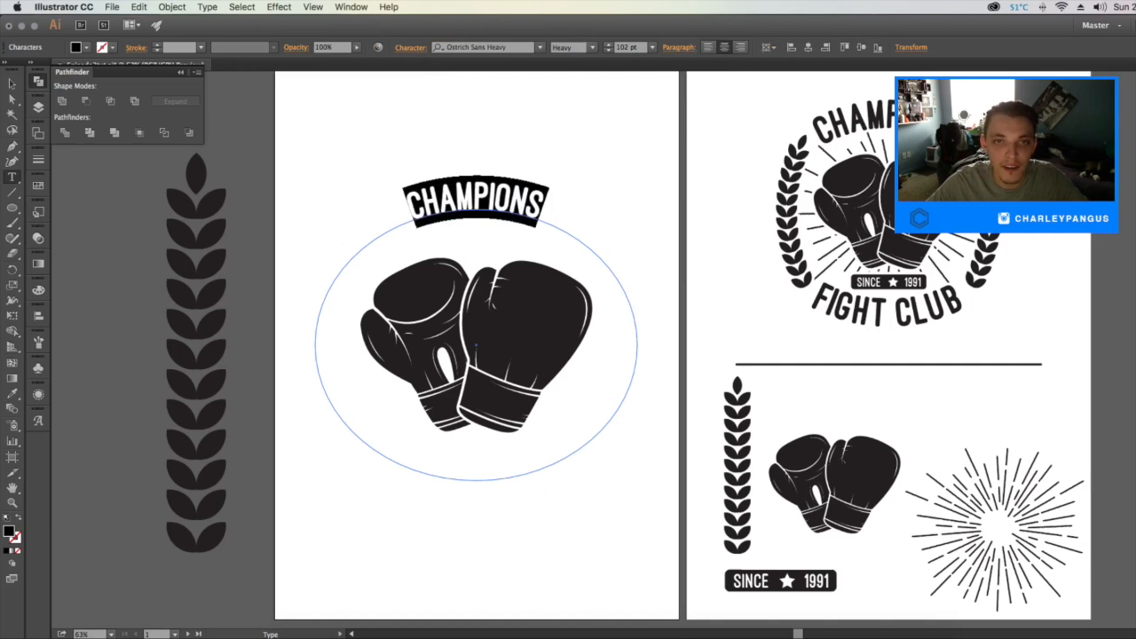
Enlarge the CHAMPIONS text to 147 pt
{"action": "key", "text": "super+shift+period"}
{"action": "key", "text": "super+shift+period"}
{"action": "key", "text": "super+shift+period"}
{"action": "key", "text": "super+shift+period"}
{"action": "key", "text": "super+shift+period"}
{"action": "key", "text": "super+shift+period"}
{"action": "key", "text": "super+shift+period"}
{"action": "key", "text": "super+shift+period"}
{"action": "key", "text": "super+shift+period"}
{"action": "key", "text": "super+shift+period"}
{"action": "key", "text": "super+shift+period"}
{"action": "key", "text": "super+shift+period"}
{"action": "key", "text": "super+shift+period"}
{"action": "key", "text": "super+shift+period"}
{"action": "key", "text": "super+shift+period"}
{"action": "key", "text": "super+shift+period"}
{"action": "key", "text": "super+shift+period"}
{"action": "key", "text": "super+shift+period"}
{"action": "key", "text": "super+shift+period"}
{"action": "key", "text": "super+shift+period"}
{"action": "key", "text": "super+shift+period"}
{"action": "key", "text": "super+shift+period"}
{"action": "key", "text": "super+shift+period"}
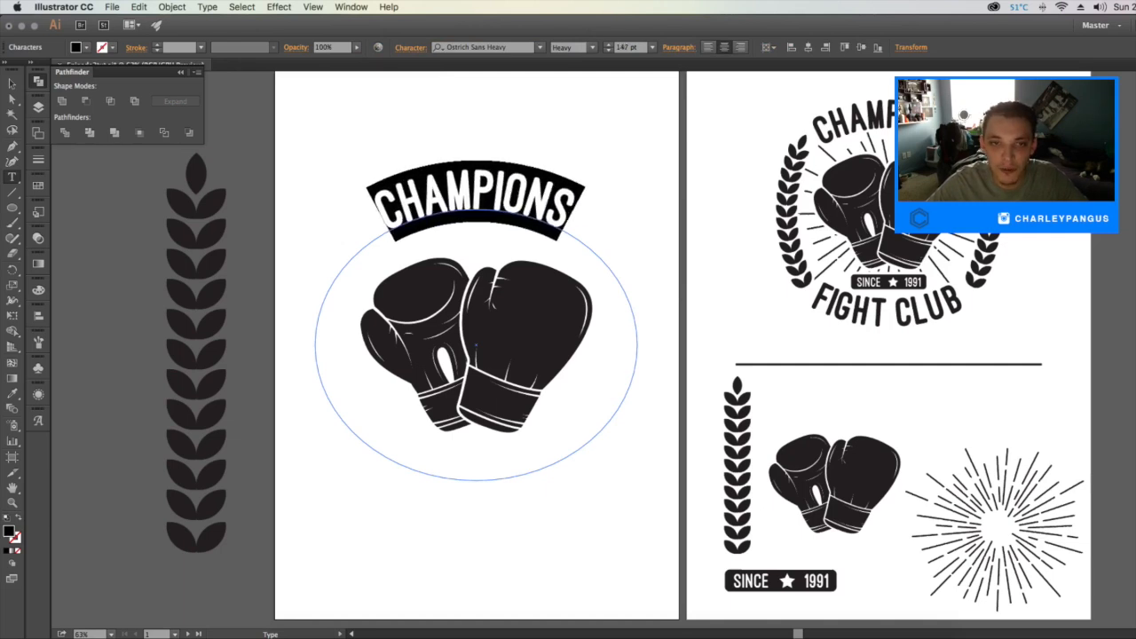
Set the tracking of the CHAMPIONS text to 0
{"action": "key", "text": "super+t"}
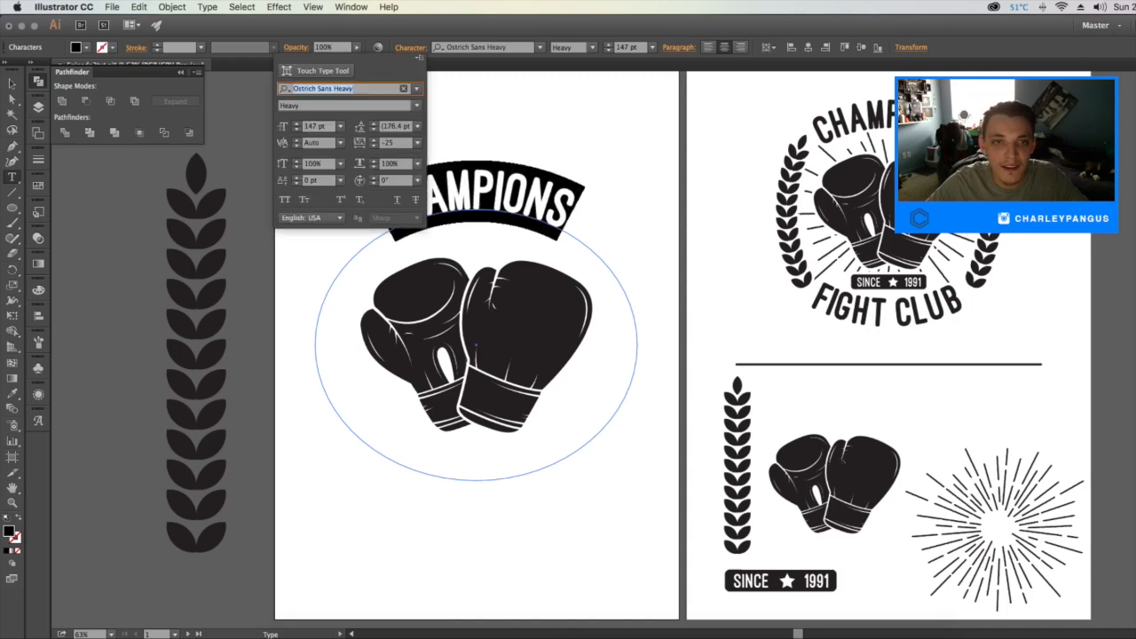
{"action": "left_click", "coordinate": [359, 143]}
{"action": "type", "text": "0"}
{"action": "key", "text": "Return"}
{"action": "left_click", "coordinate": [476, 190]}
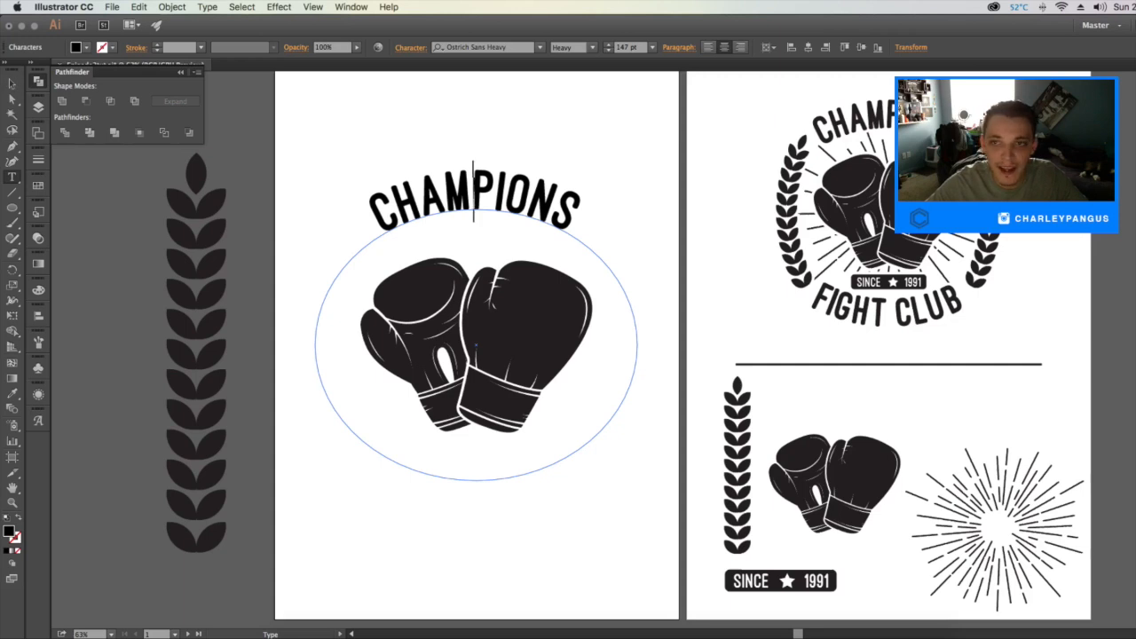
Enlarge the CHAMPIONS text to 160 pt and deselect it
{"action": "key", "text": "super+a"}
{"action": "key", "text": "super+shift+period"}
{"action": "key", "text": "super+shift+period"}
{"action": "key", "text": "super+shift+period"}
{"action": "key", "text": "super+shift+period"}
{"action": "key", "text": "super+shift+period"}
{"action": "key", "text": "super+shift+period"}
{"action": "key", "text": "super+shift+period"}
{"action": "key", "text": "super+shift+period"}
{"action": "key", "text": "super+shift+period"}
{"action": "key", "text": "super+shift+period"}
{"action": "key", "text": "super+shift+period"}
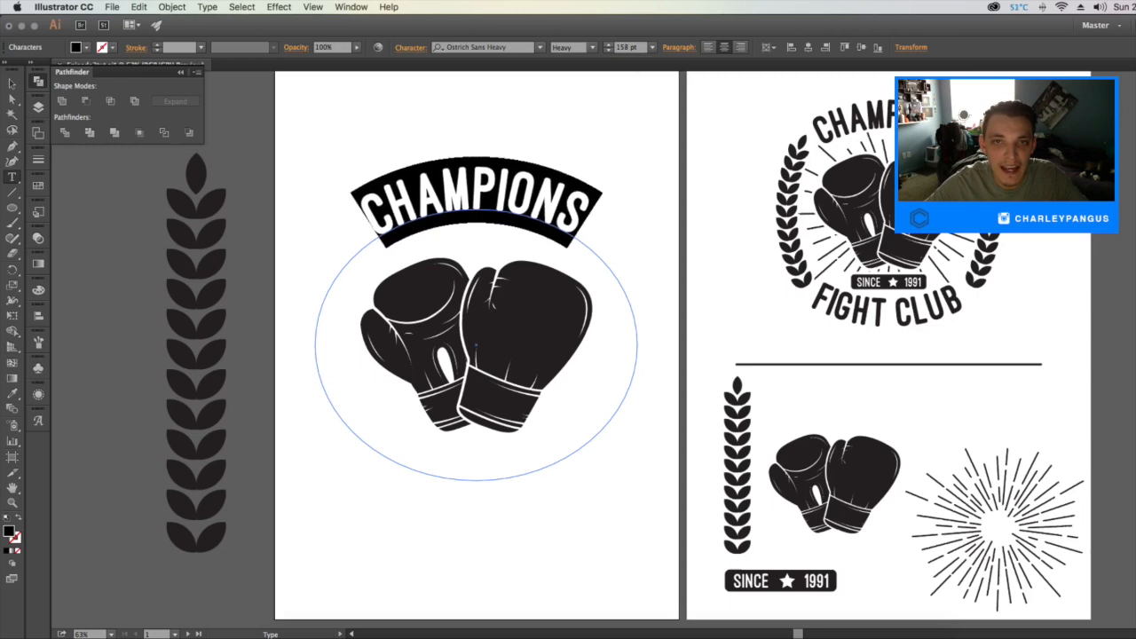
{"action": "key", "text": "super+shift+period"}
{"action": "key", "text": "super+shift+period"}
{"action": "left_click", "coordinate": [476, 194]}
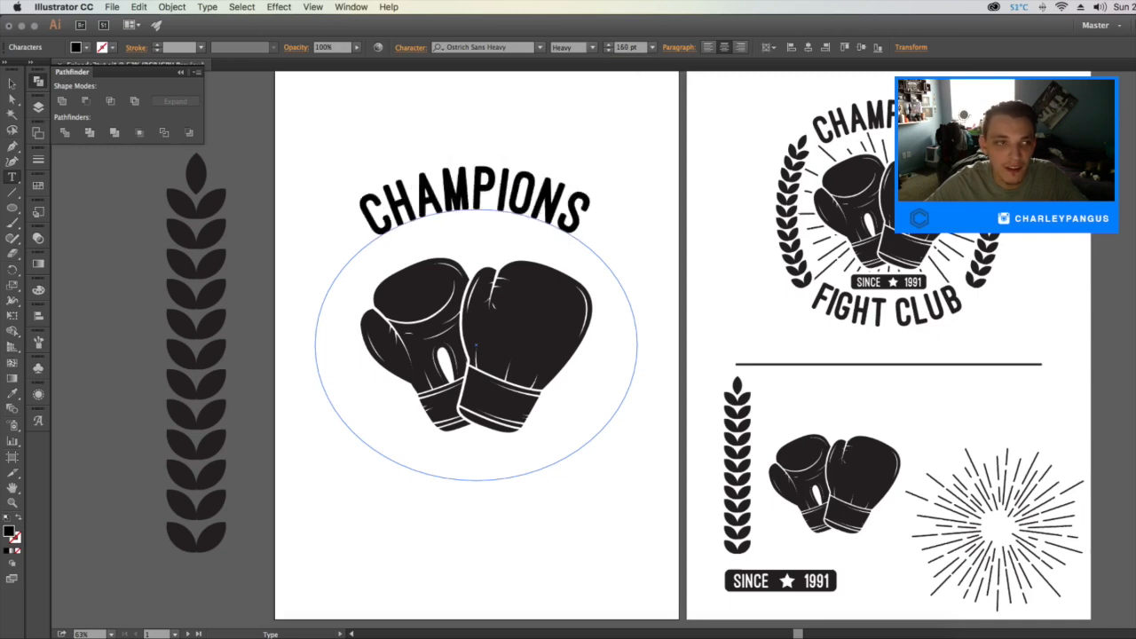
{"action": "left_click", "coordinate": [11, 83]}
{"action": "left_click", "coordinate": [310, 142]}
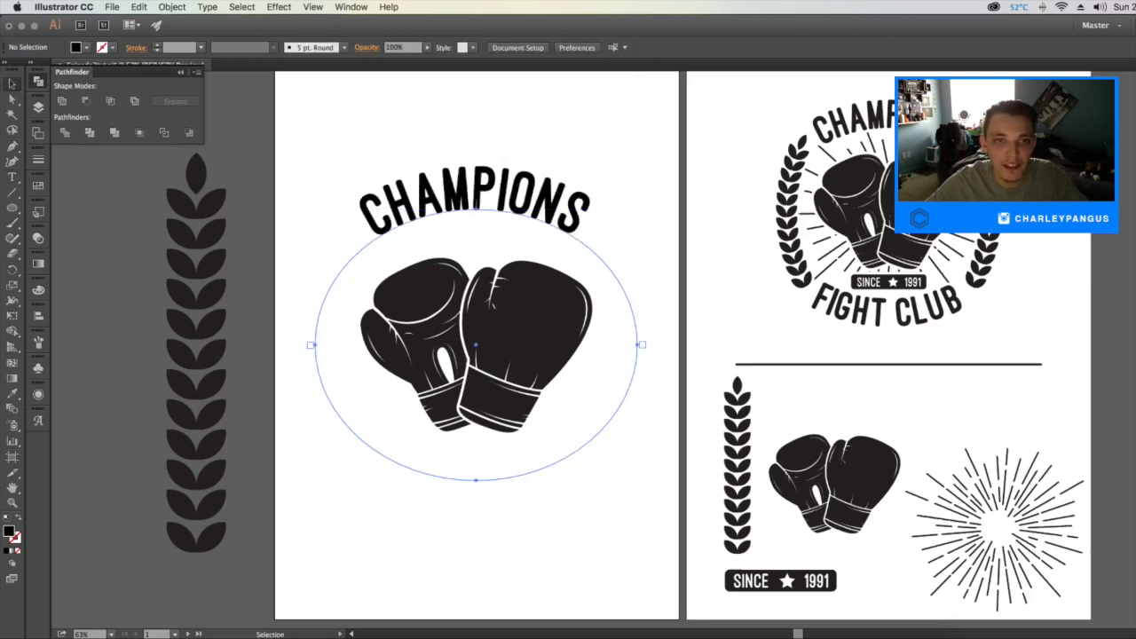
Duplicate the CHAMPIONS path text in place, exactly over the original
{"action": "triple_click", "coordinate": [476, 193]}
{"action": "left_click", "coordinate": [476, 193]}
{"action": "left_click", "coordinate": [12, 84]}
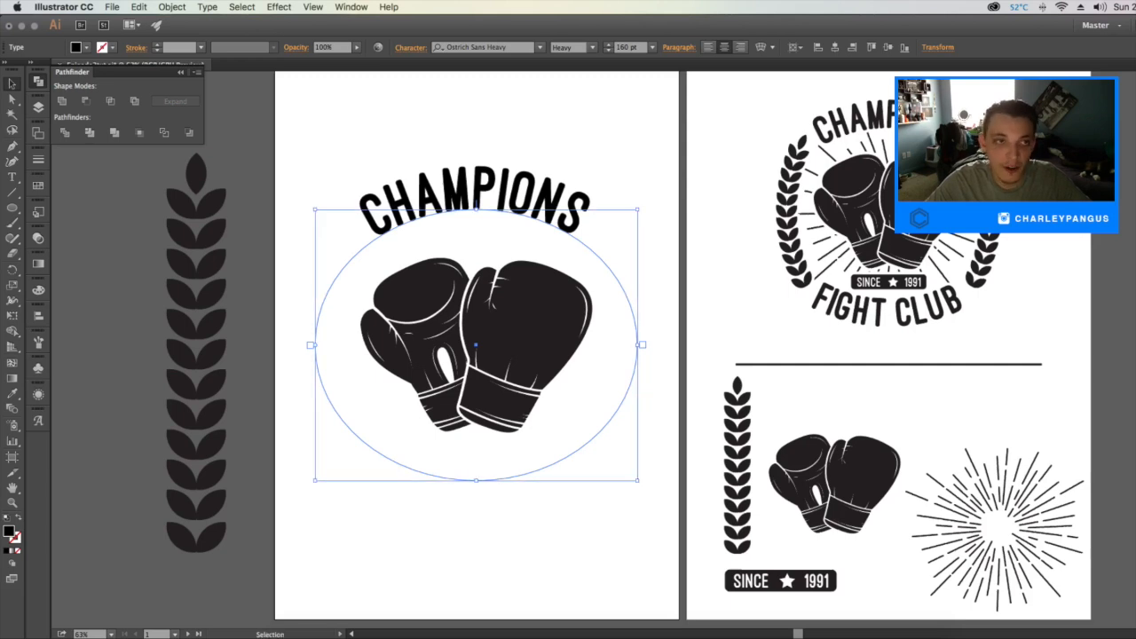
{"action": "left_click", "coordinate": [139, 7]}
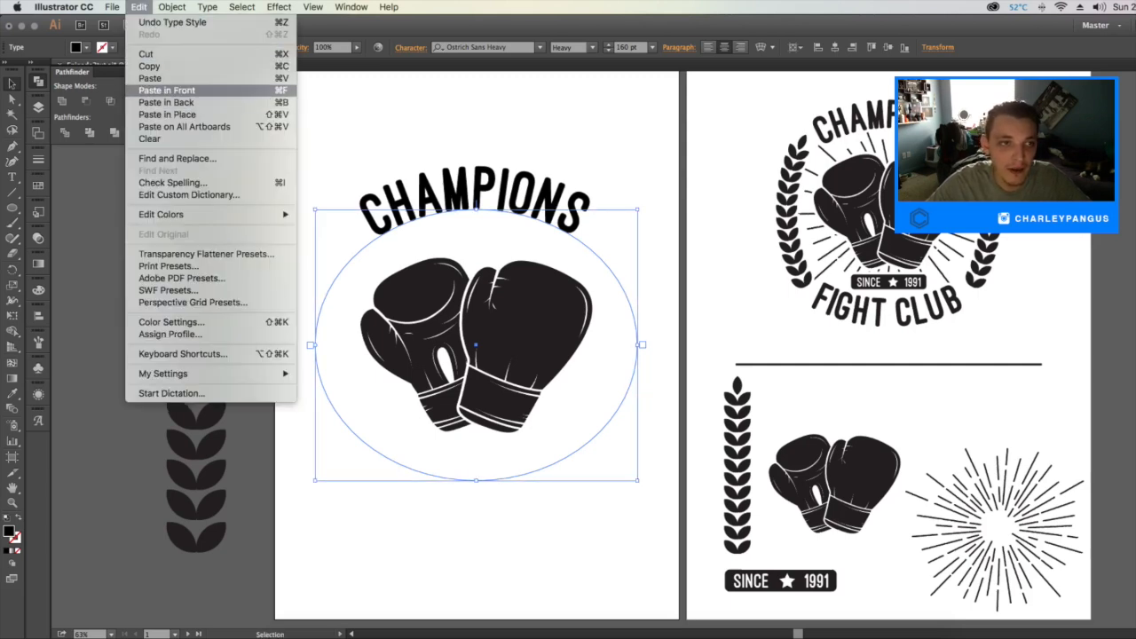
{"action": "left_click", "coordinate": [167, 114]}
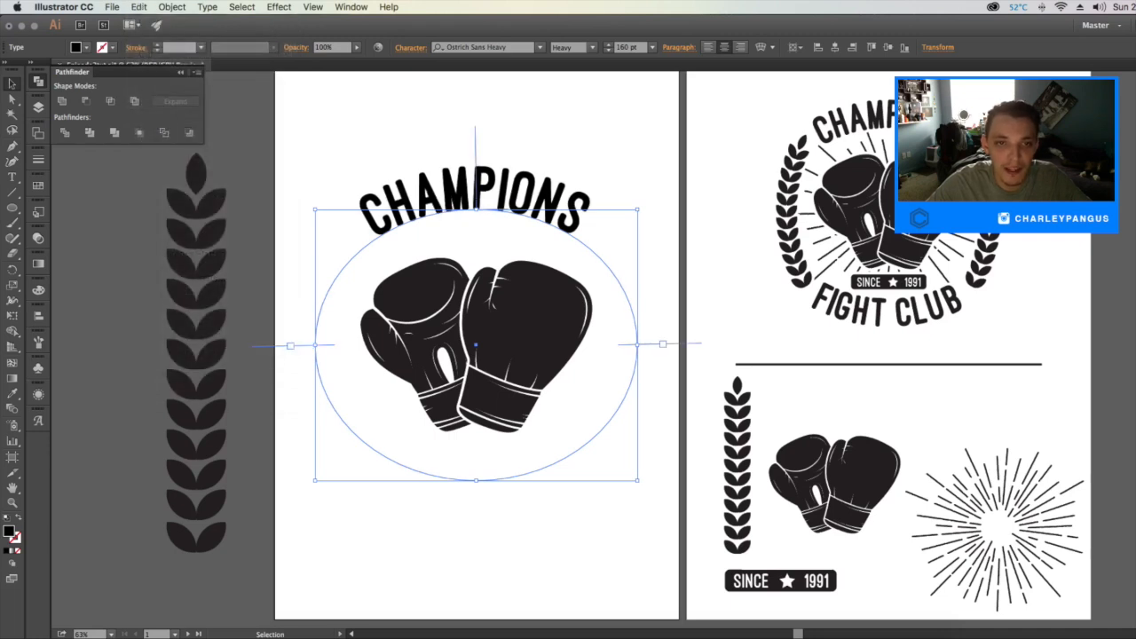
Replace the duplicate's wording with FIGHT CLUB and flip it to the inside of the ellipse's lower arc
{"action": "double_click", "coordinate": [477, 189]}
{"action": "key", "text": "super+a"}
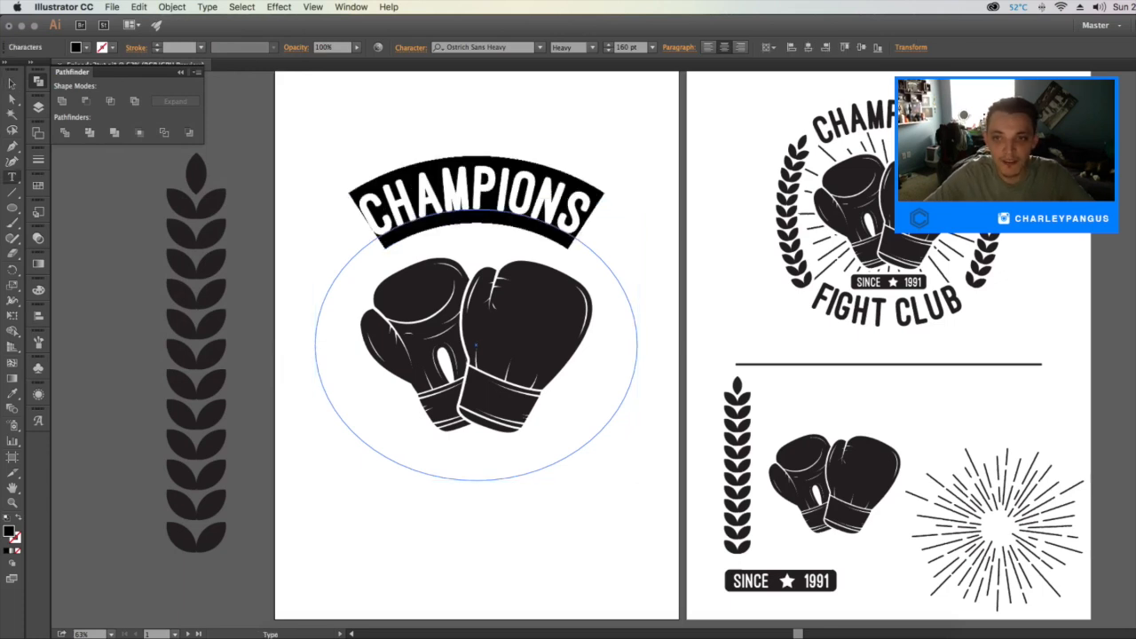
{"action": "type", "text": "FIGHT C"}
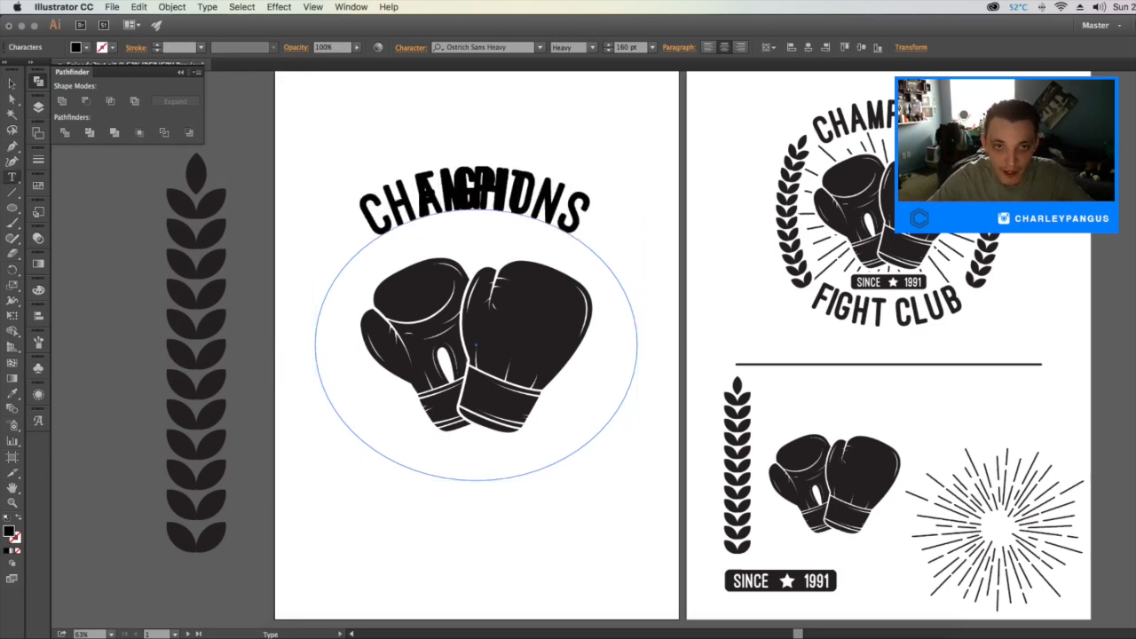
{"action": "type", "text": "LUB"}
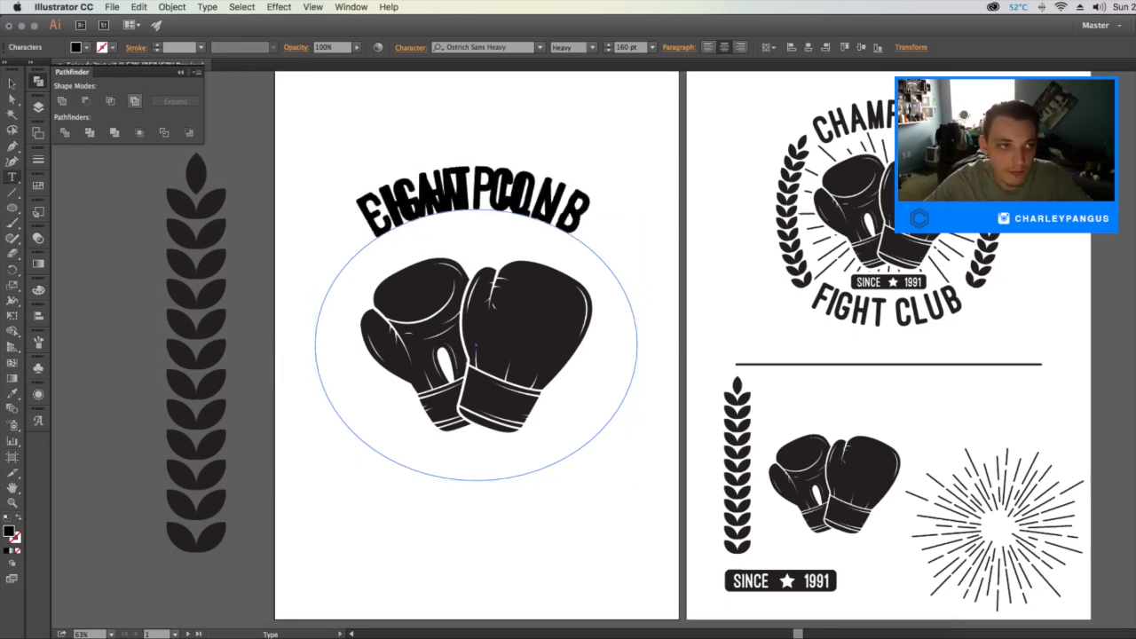
{"action": "left_click", "coordinate": [13, 83]}
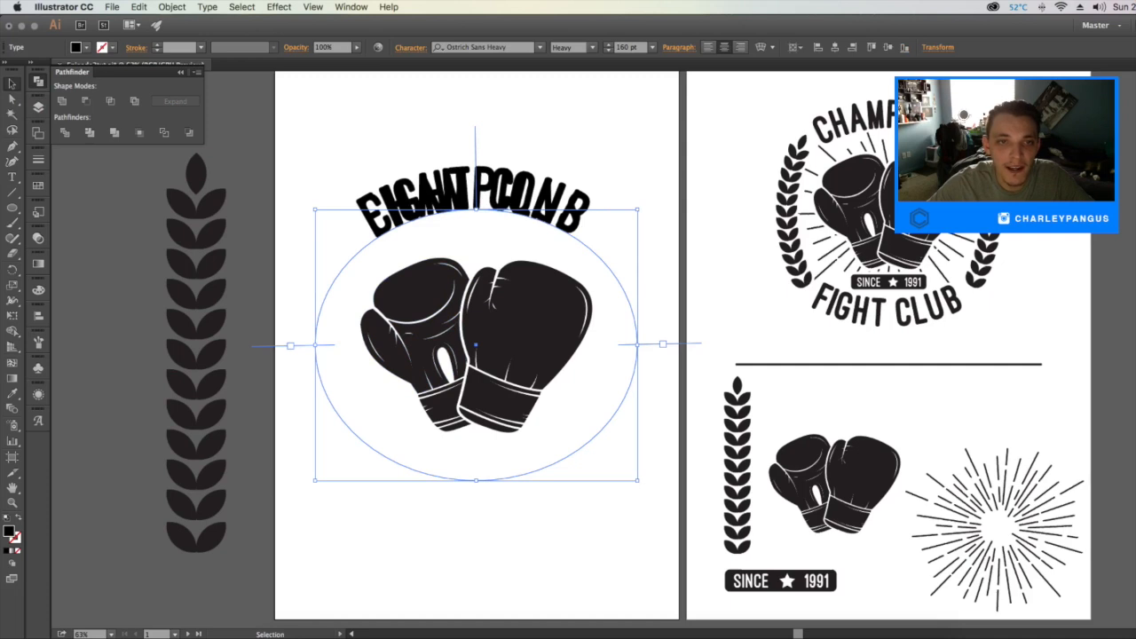
{"action": "left_click_drag", "start_coordinate": [475, 162], "coordinate": [475, 464]}
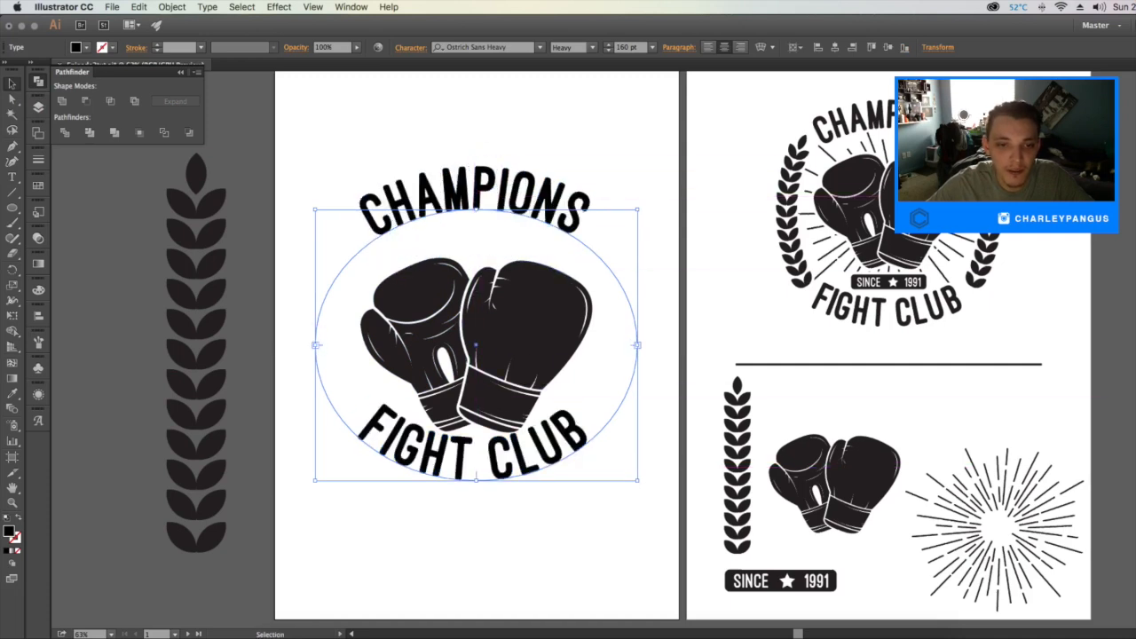
Set the baseline shift of the FIGHT CLUB text to -108 pt so it sits below the ellipse
{"action": "double_click", "coordinate": [463, 458]}
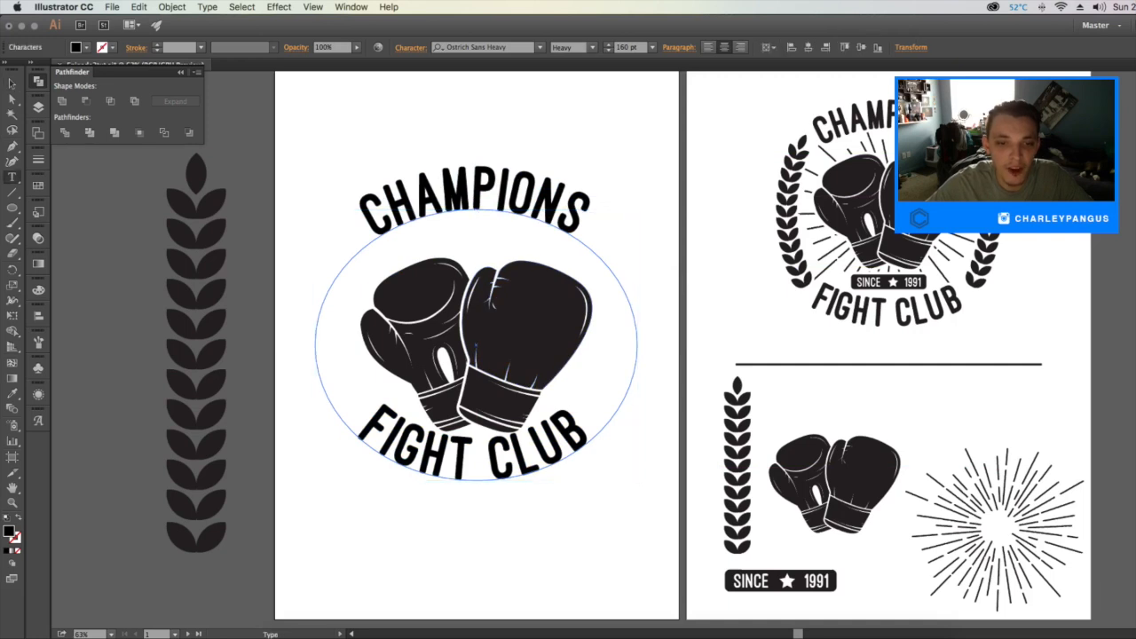
{"action": "key", "text": "super+a"}
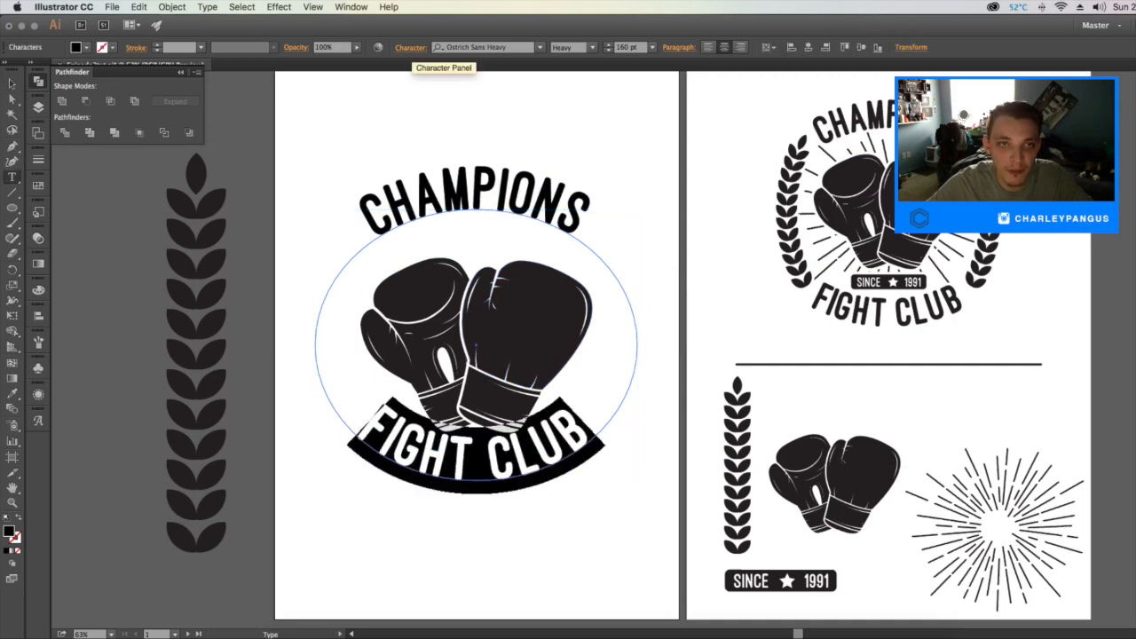
{"action": "left_click", "coordinate": [410, 47]}
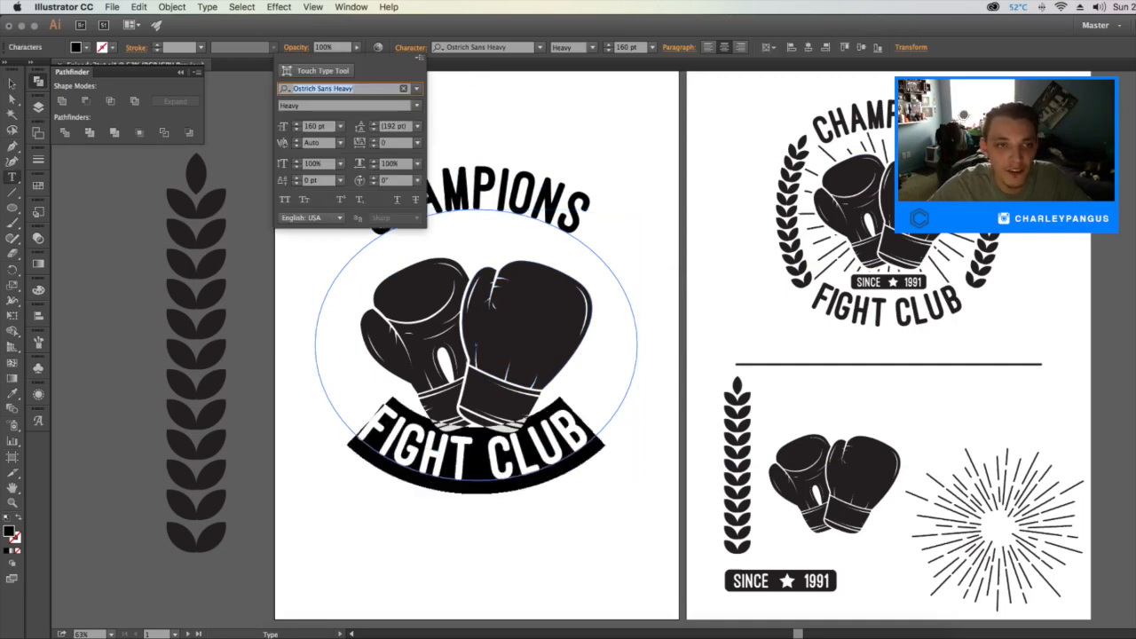
{"action": "left_click", "coordinate": [297, 183]}
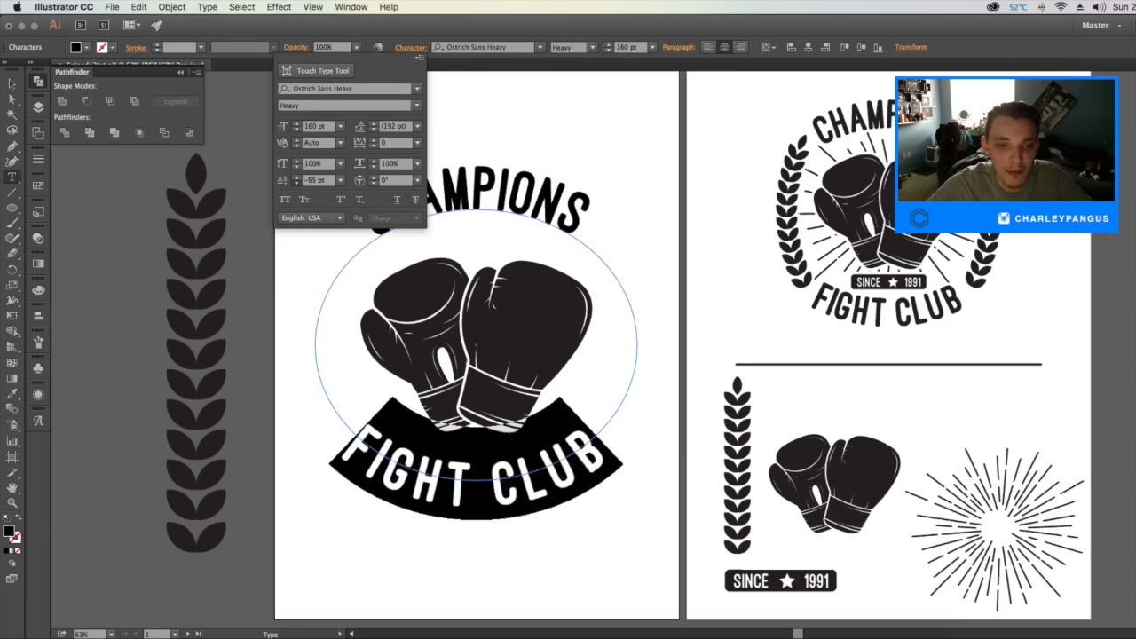
{"action": "key", "text": "Down"}
{"action": "key", "text": "Down"}
{"action": "key", "text": "Down"}
{"action": "key", "text": "Down"}
{"action": "key", "text": "Down"}
{"action": "key", "text": "Down"}
{"action": "key", "text": "Down"}
{"action": "key", "text": "Down"}
{"action": "key", "text": "Down"}
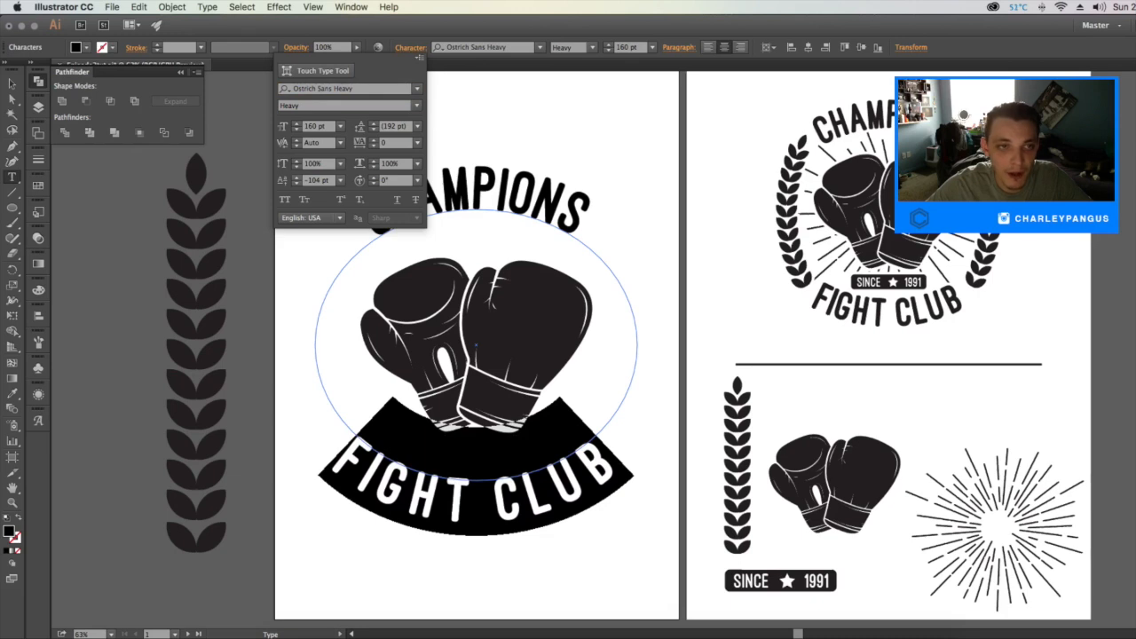
{"action": "key", "text": "Down"}
{"action": "key", "text": "Down"}
{"action": "key", "text": "Down"}
{"action": "key", "text": "Down"}
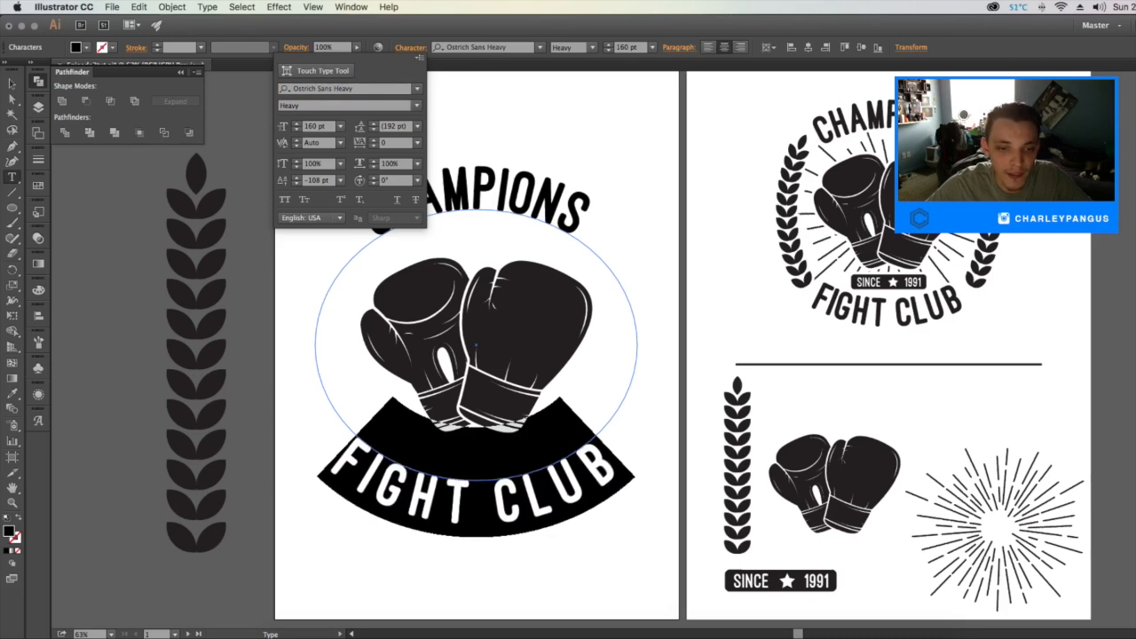
Tighten the tracking of the FIGHT CLUB text to -65
{"action": "left_click", "coordinate": [374, 146]}
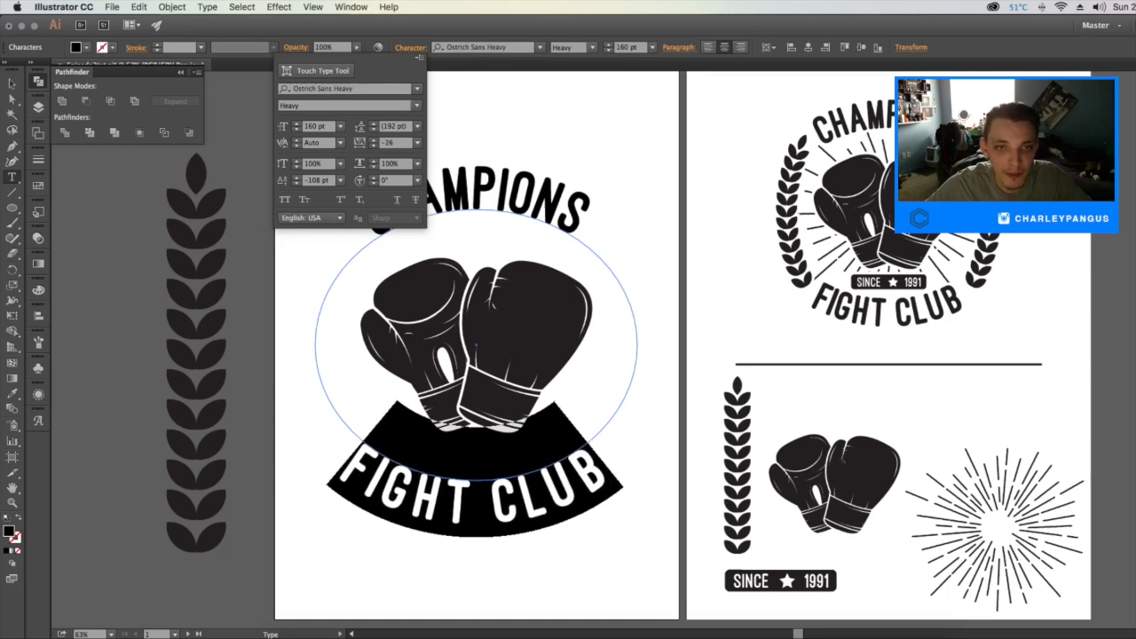
{"action": "left_click", "coordinate": [374, 146]}
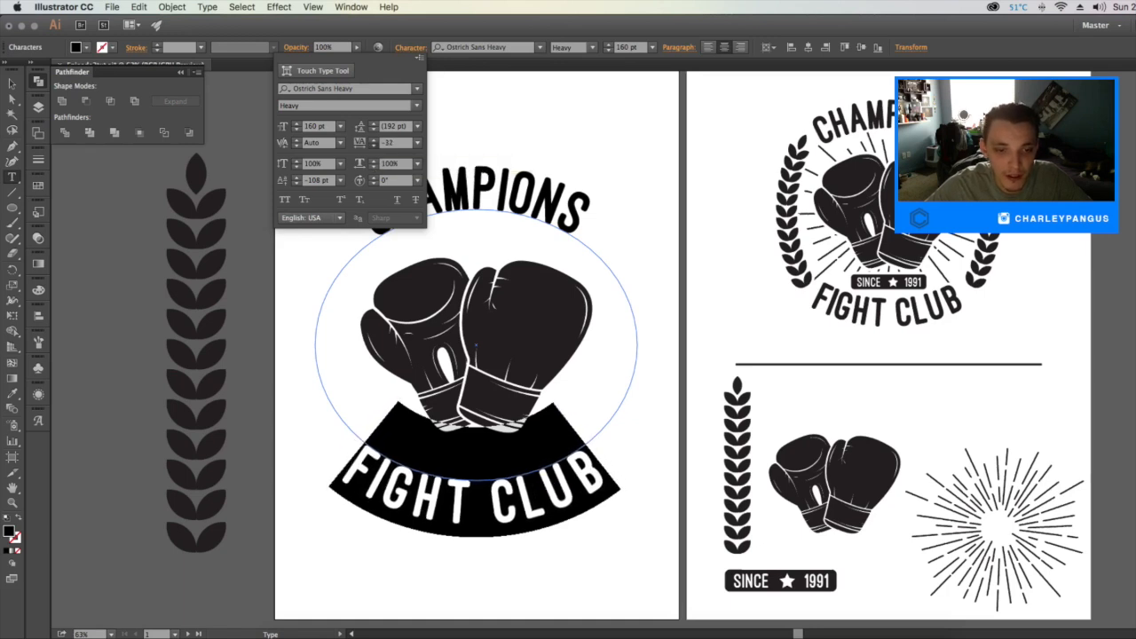
{"action": "left_click", "coordinate": [374, 145]}
{"action": "left_click", "coordinate": [374, 145]}
{"action": "left_click", "coordinate": [374, 146]}
{"action": "left_click", "coordinate": [374, 146]}
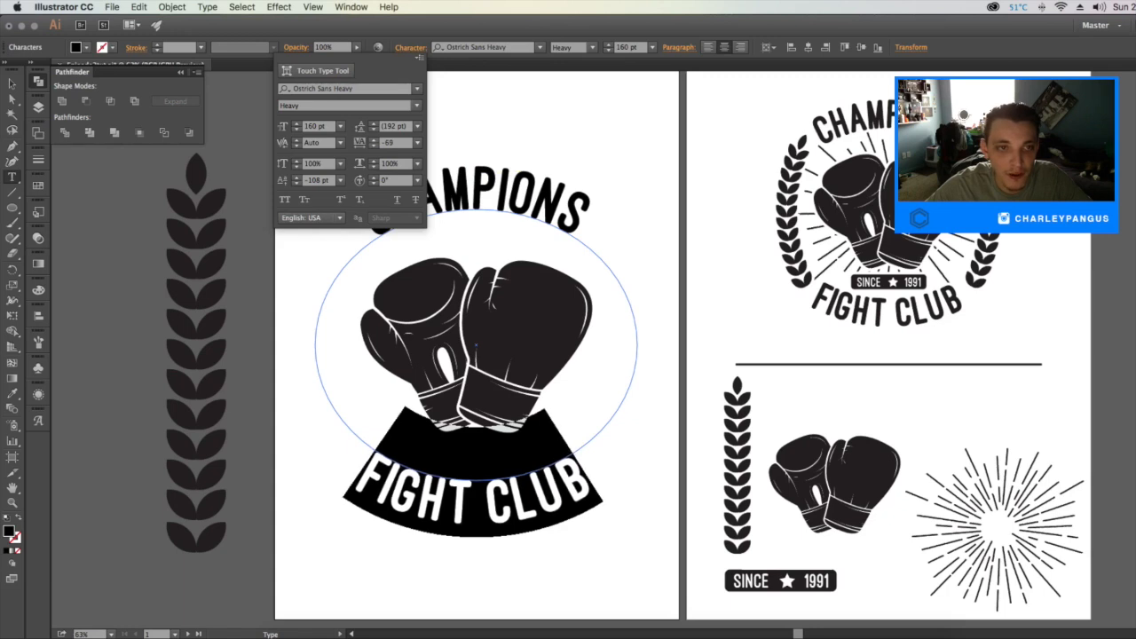
{"action": "left_click", "coordinate": [373, 140]}
{"action": "left_click", "coordinate": [374, 140]}
{"action": "left_click", "coordinate": [374, 140]}
{"action": "left_click", "coordinate": [374, 141]}
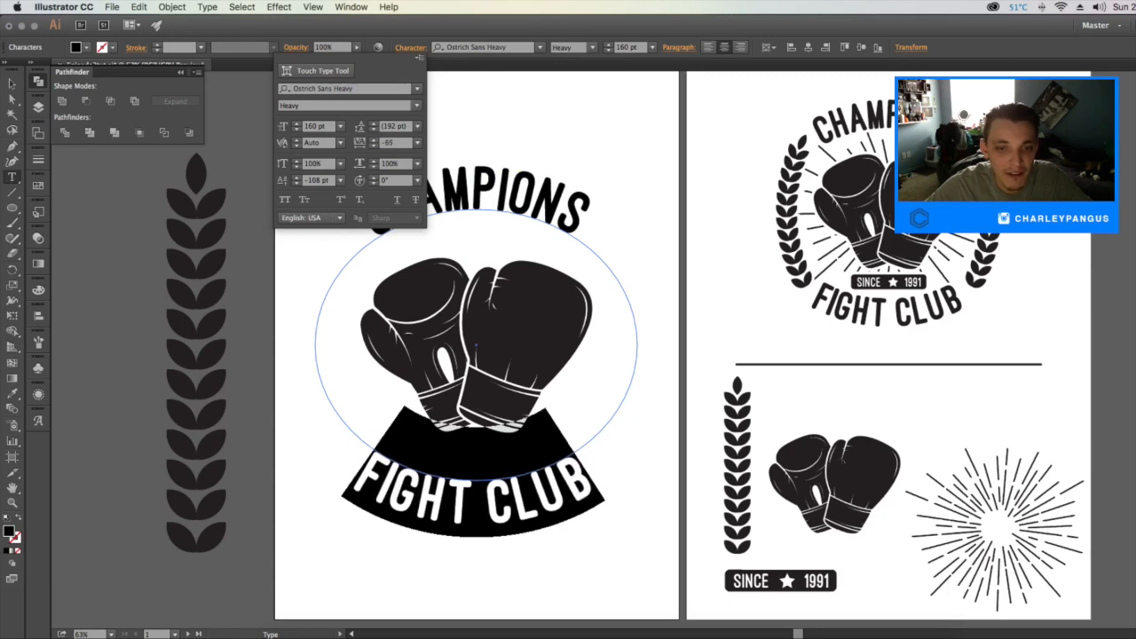
{"action": "key", "text": "Escape"}
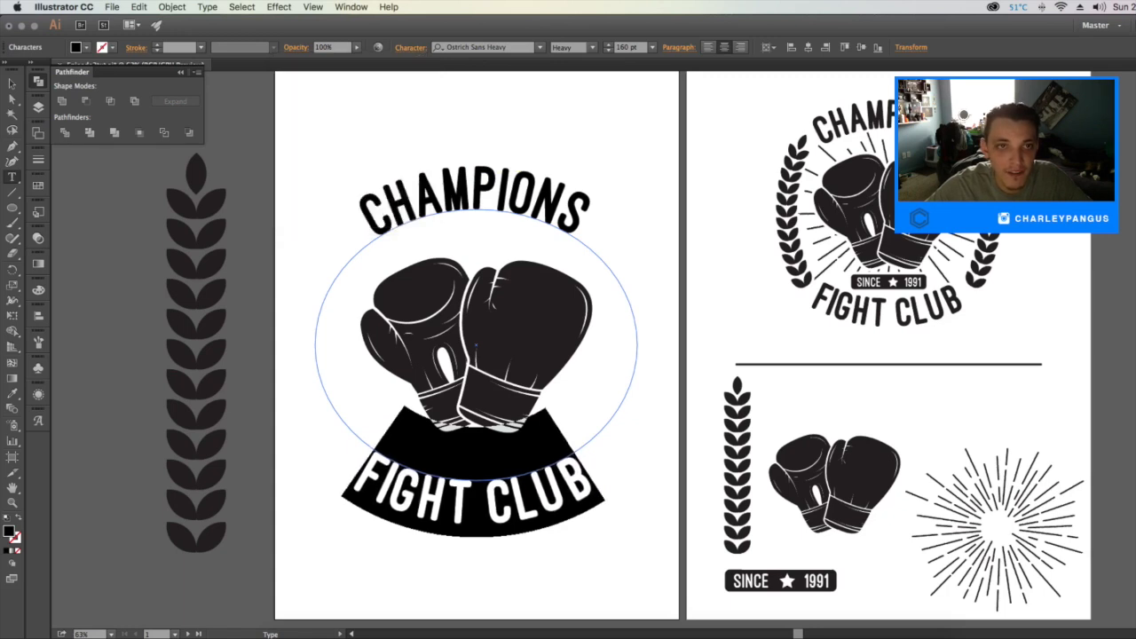
Reduce the FIGHT CLUB text's tracking slightly further
{"action": "left_click", "coordinate": [411, 48]}
{"action": "left_click", "coordinate": [374, 144]}
{"action": "left_click", "coordinate": [374, 145]}
{"action": "left_click", "coordinate": [373, 144]}
{"action": "left_click", "coordinate": [373, 144]}
{"action": "left_click", "coordinate": [374, 145]}
{"action": "key", "text": "Escape"}
{"action": "key", "text": "Escape"}
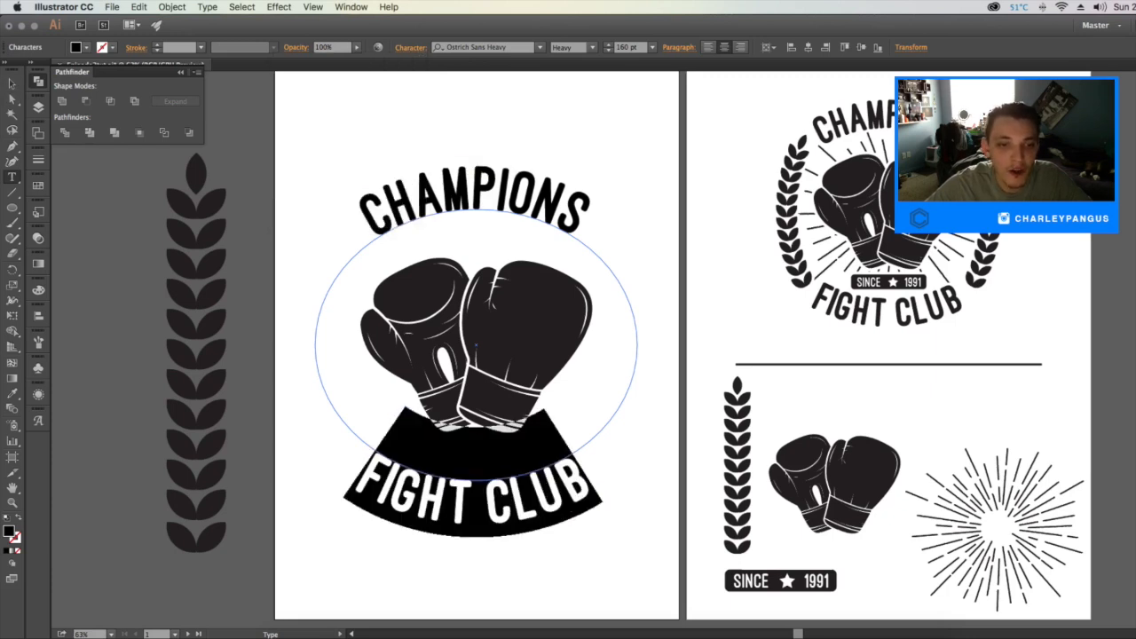
Reduce the FIGHT CLUB text size to 155 pt and deselect it
{"action": "left_click", "coordinate": [609, 51]}
{"action": "left_click", "coordinate": [609, 50]}
{"action": "left_click", "coordinate": [609, 50]}
{"action": "left_click", "coordinate": [609, 50]}
{"action": "left_click", "coordinate": [609, 51]}
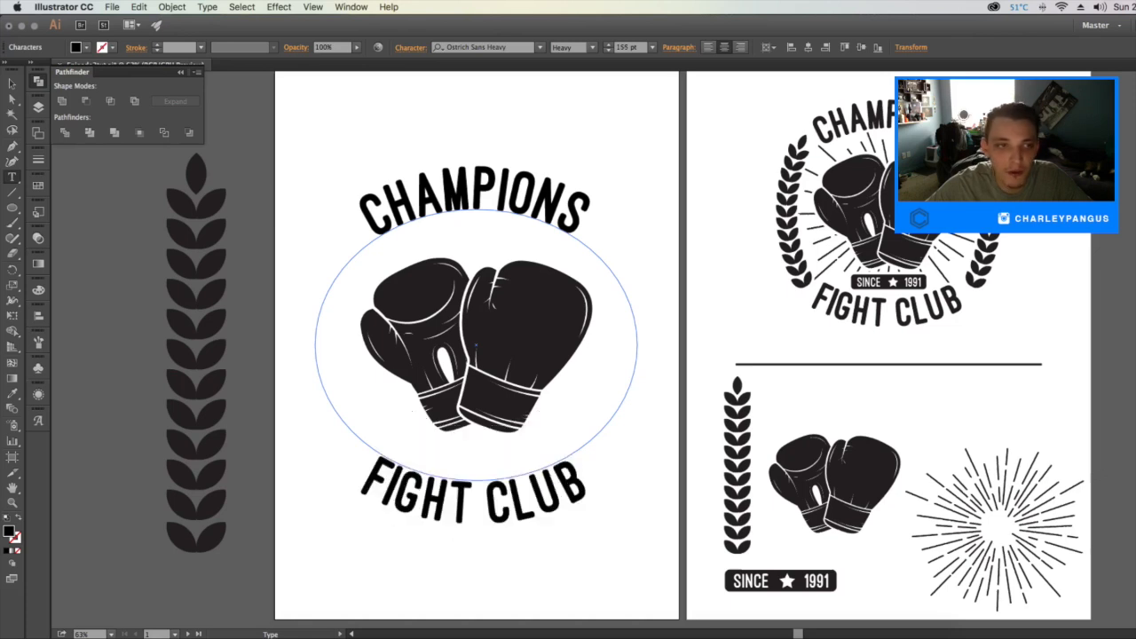
{"action": "key", "text": "Escape"}
{"action": "key", "text": "super+shift+a"}
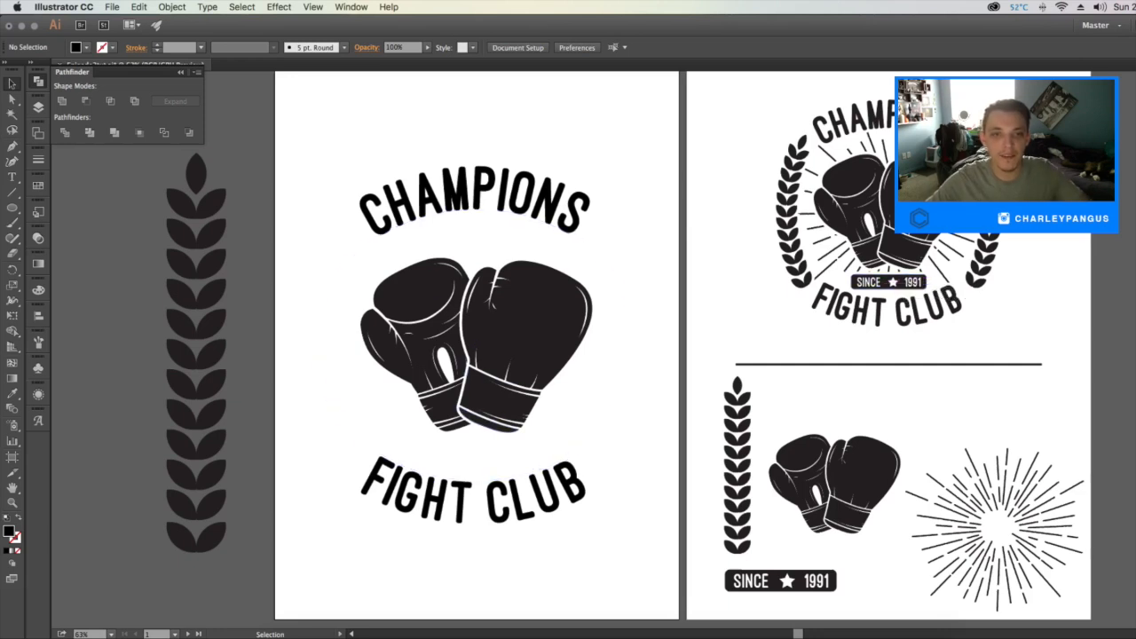
Scale the boxing gloves down about their center to about 7.83 in wide and deselect them
{"action": "left_click", "coordinate": [524, 298]}
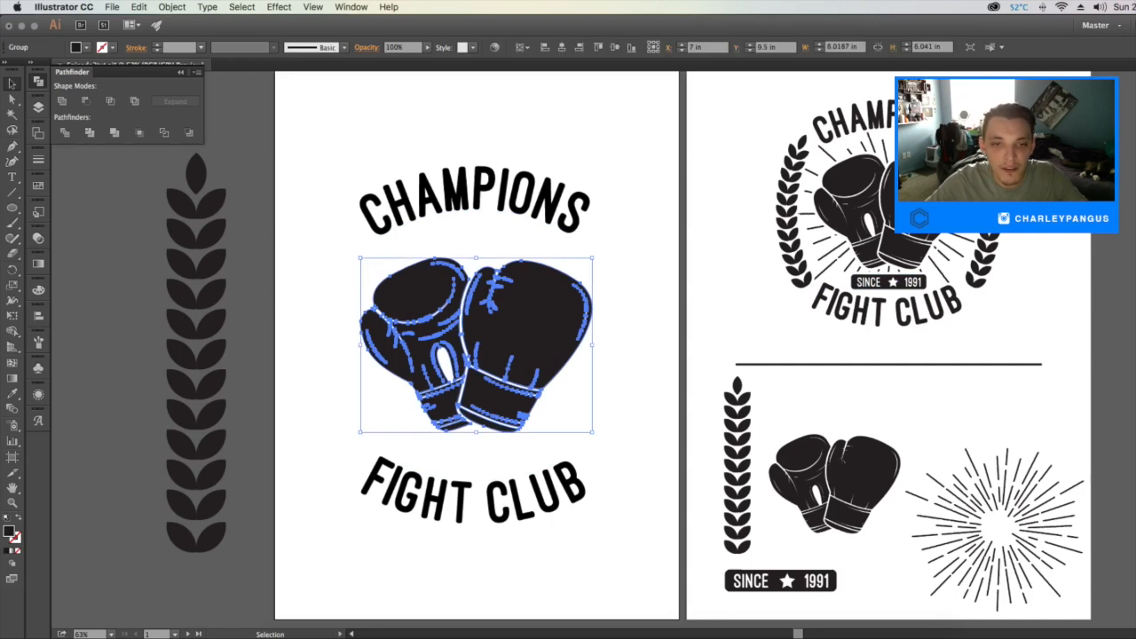
{"action": "left_click_drag", "start_coordinate": [594, 258], "coordinate": [591, 260]}
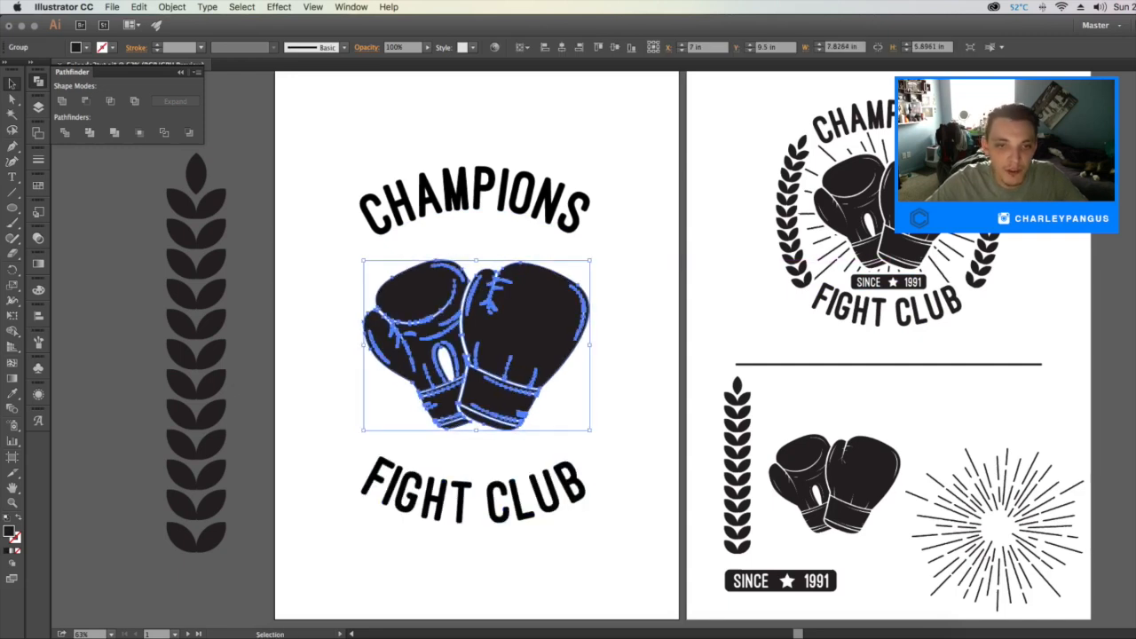
{"action": "key", "text": "super+shift+a"}
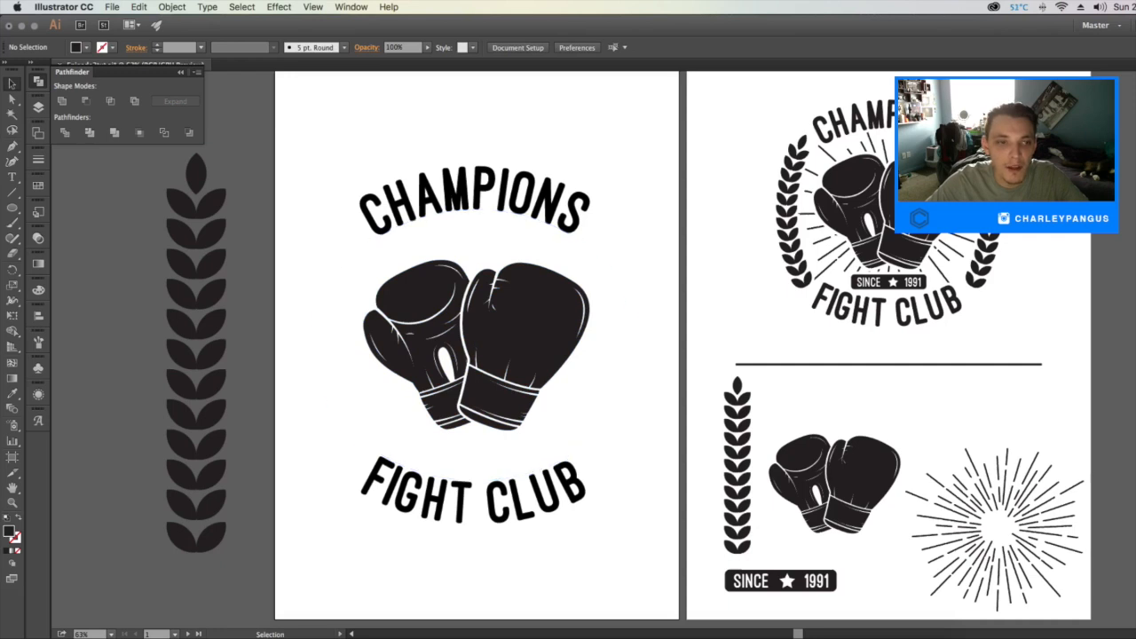
Move the laurel branch slightly farther away from the badge artboard and deselect it
{"action": "left_click_drag", "start_coordinate": [227, 206], "coordinate": [182, 226]}
{"action": "key", "text": "super+shift+a"}
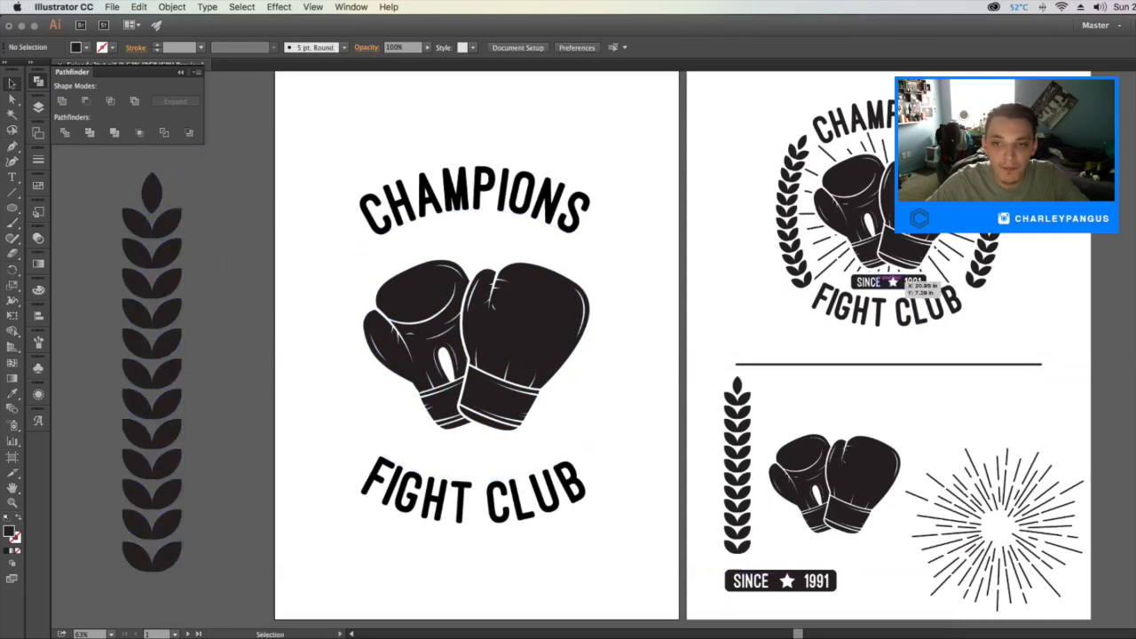
Draw a filled rounded rectangle banner about 4.85 in wide and 1.03 in high below the FIGHT CLUB text
{"action": "scroll", "coordinate": [771, 517], "scroll_direction": "down", "scroll_amount": 3}
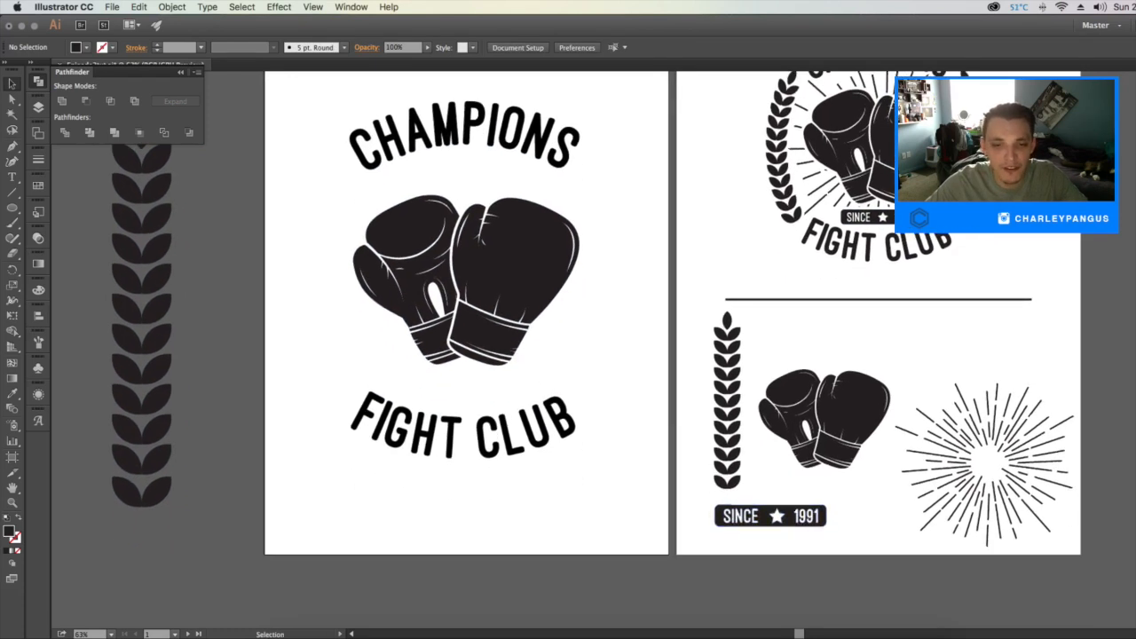
{"action": "scroll", "coordinate": [602, 336], "scroll_direction": "up", "scroll_amount": 2}
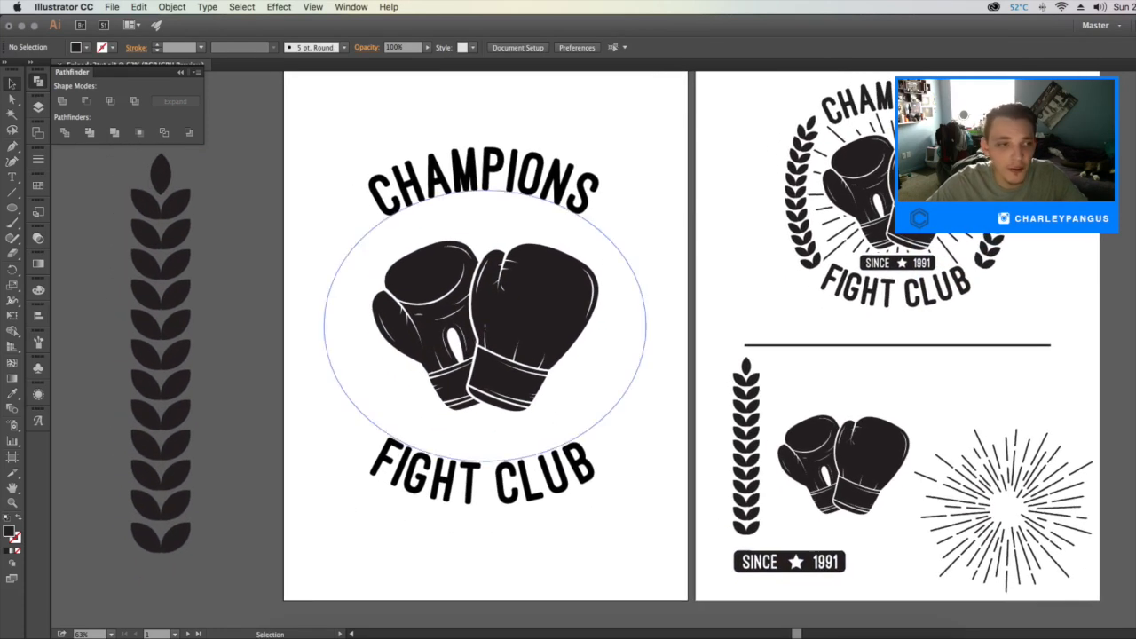
{"action": "left_click", "coordinate": [12, 208]}
{"action": "left_click", "coordinate": [95, 223]}
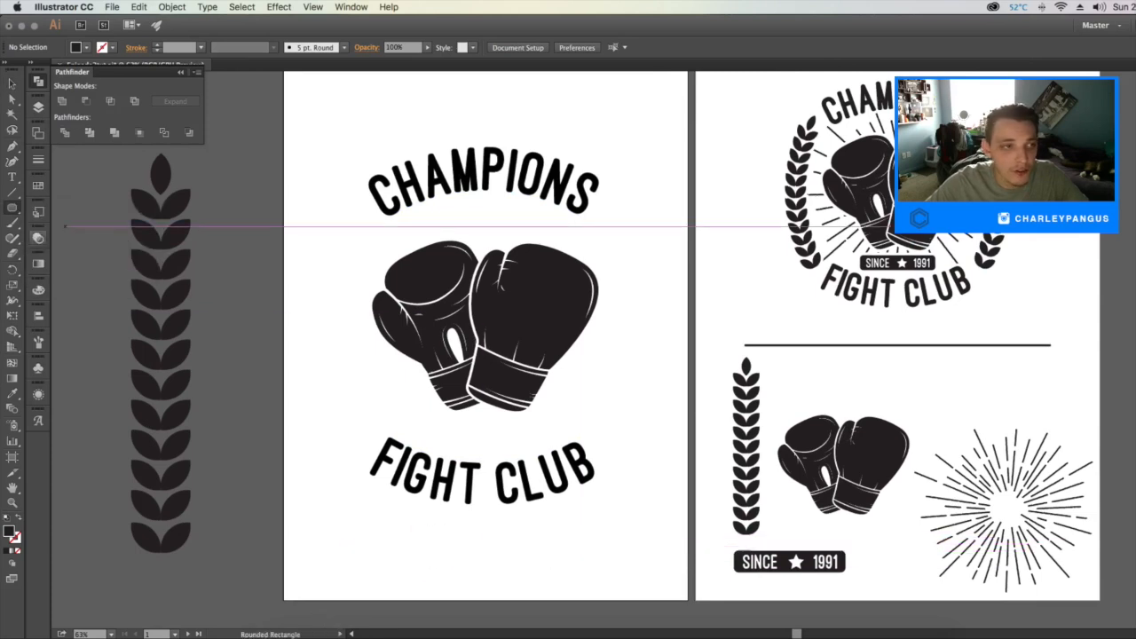
{"action": "left_click", "coordinate": [13, 208]}
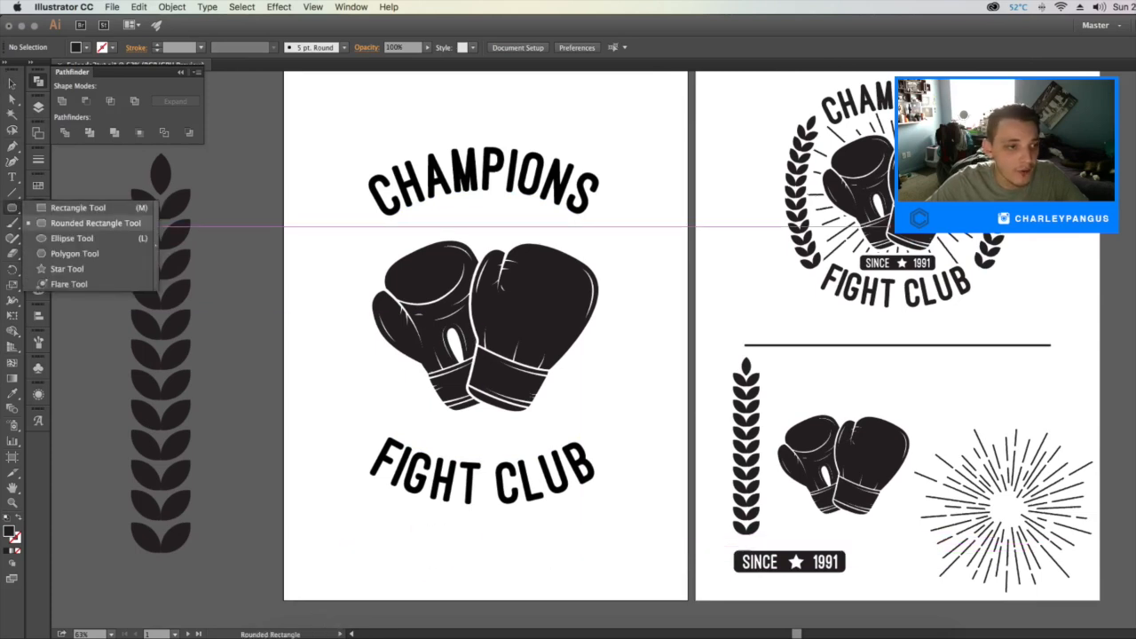
{"action": "left_click_drag", "start_coordinate": [395, 547], "coordinate": [534, 577]}
{"action": "left_click", "coordinate": [12, 83]}
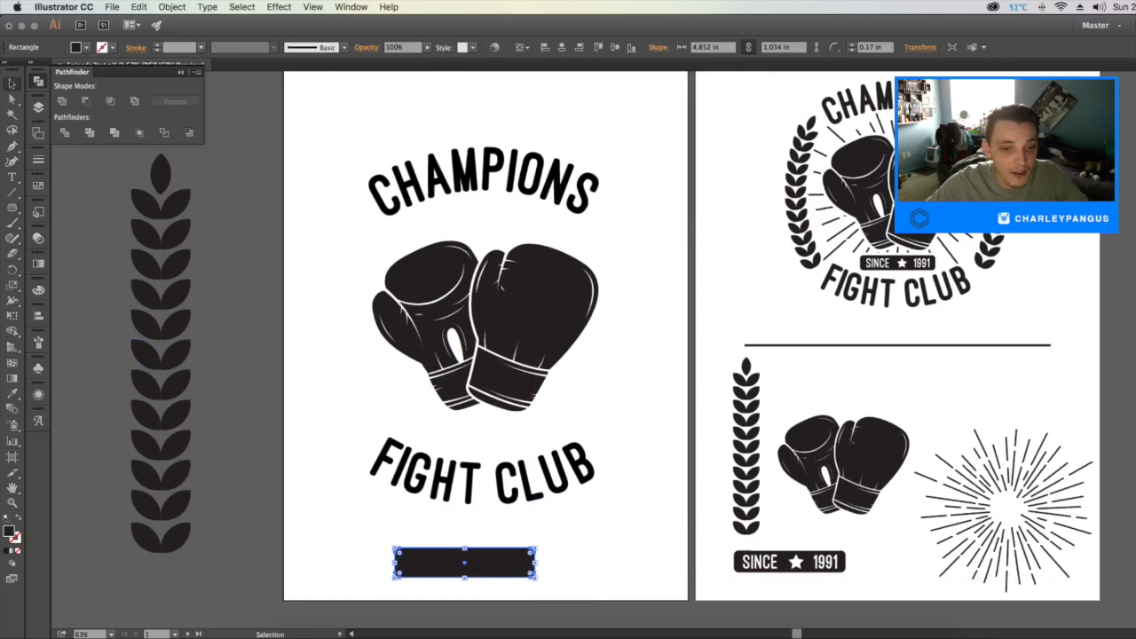
Move the rounded banner so it is centered horizontally on the badge artboard, and deselect it
{"action": "left_click", "coordinate": [238, 356]}
{"action": "left_click_drag", "start_coordinate": [238, 355], "coordinate": [262, 296]}
{"action": "left_click_drag", "start_coordinate": [488, 503], "coordinate": [509, 503]}
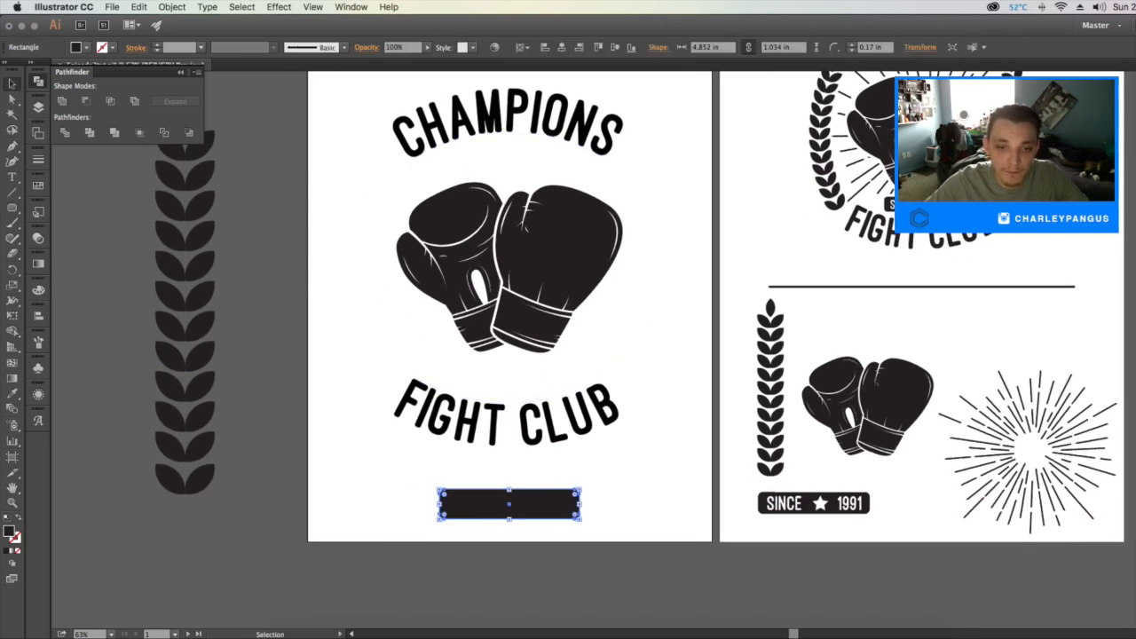
{"action": "key", "text": "super+shift+a"}
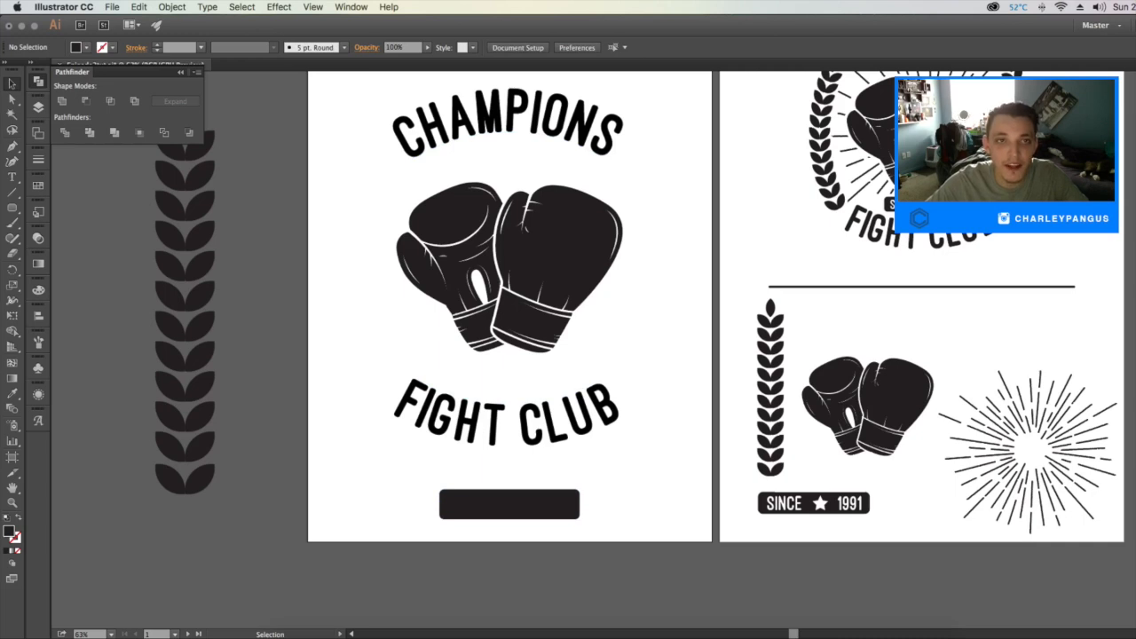
Add the text SINCE below the artboard in the FIGHT CLUB font, Ostrich Sans Heavy at 155 pt
{"action": "left_click", "coordinate": [495, 424]}
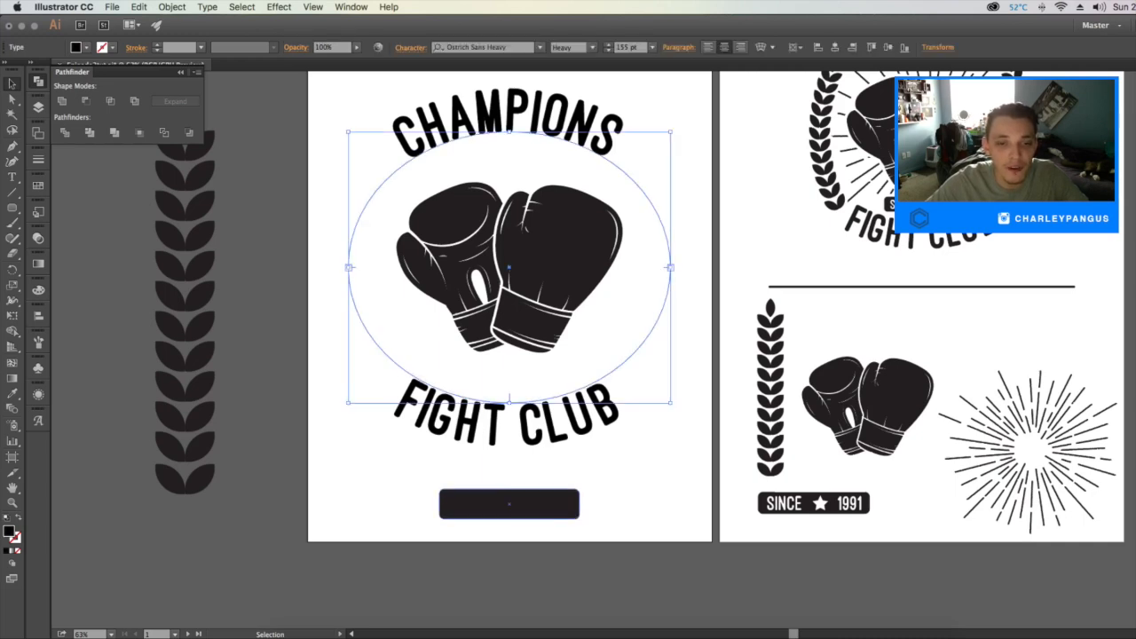
{"action": "left_click", "coordinate": [508, 503]}
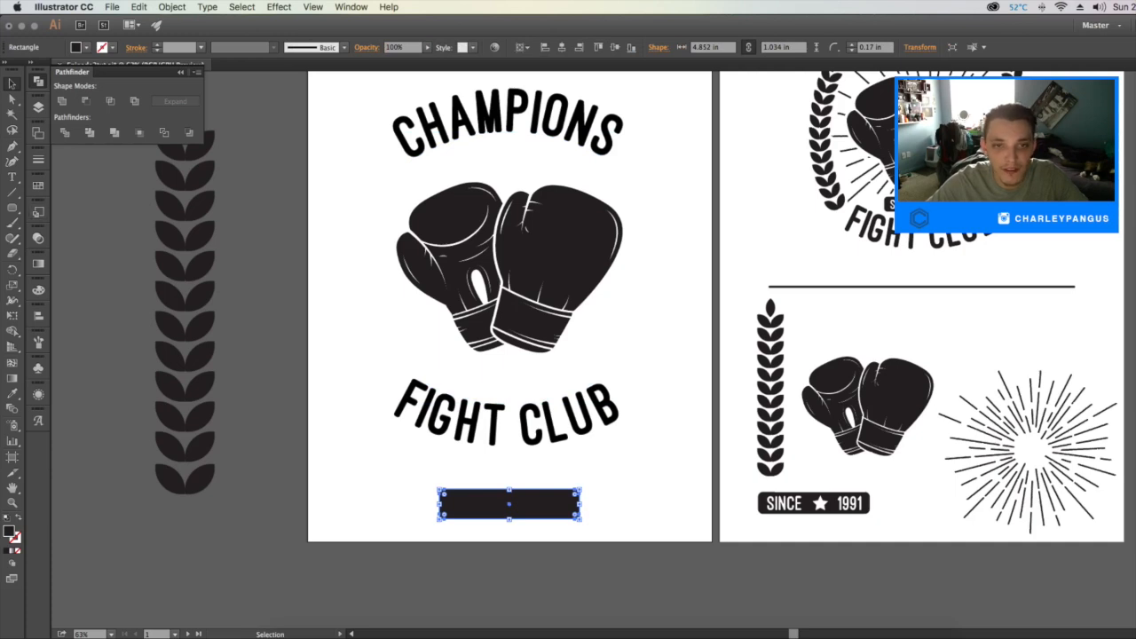
{"action": "key", "text": "super+shift+a"}
{"action": "left_click", "coordinate": [12, 177]}
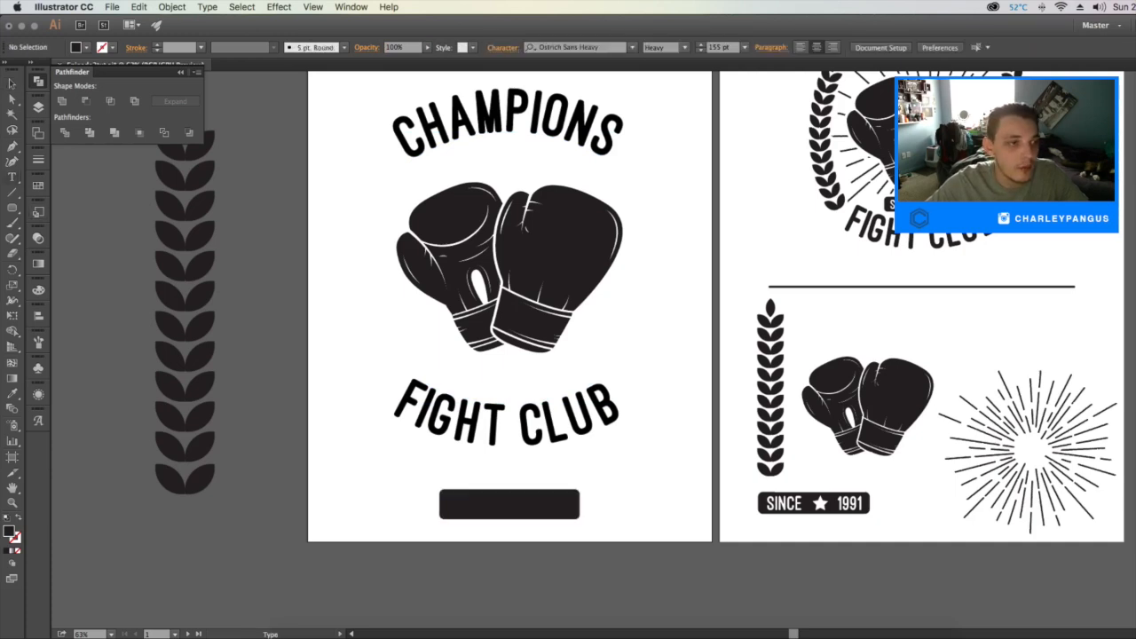
{"action": "left_click", "coordinate": [379, 603]}
{"action": "type", "text": "SINCE"}
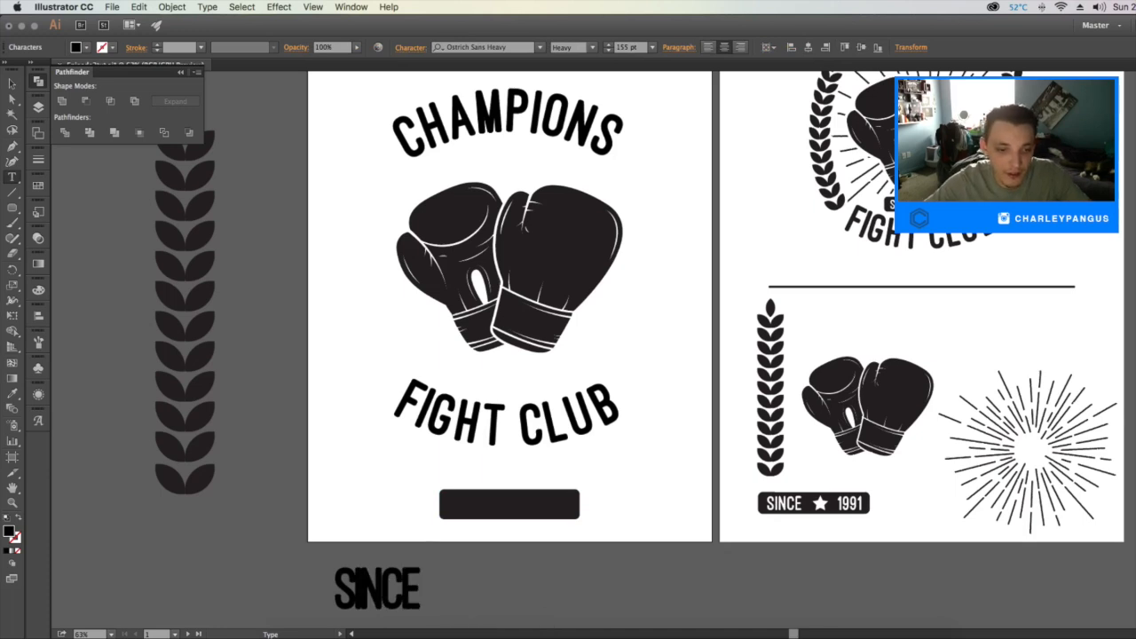
Set the SINCE text's tracking to 0 and its fill color to white (ffffff)
{"action": "key", "text": "super+a"}
{"action": "left_click", "coordinate": [410, 48]}
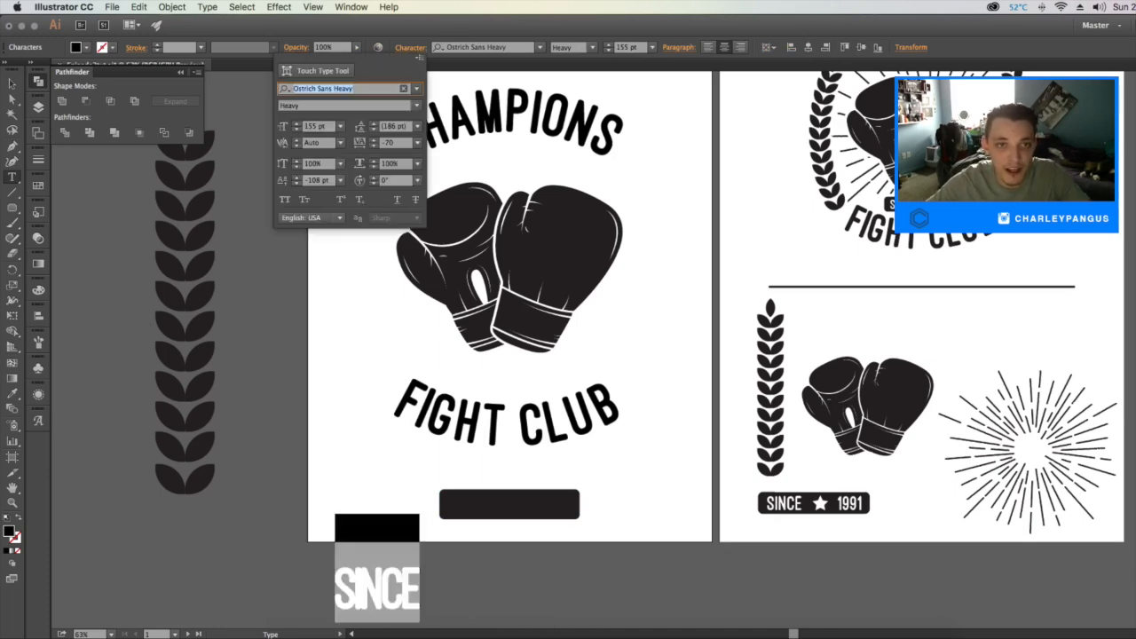
{"action": "left_click", "coordinate": [361, 143]}
{"action": "type", "text": "0"}
{"action": "key", "text": "Return"}
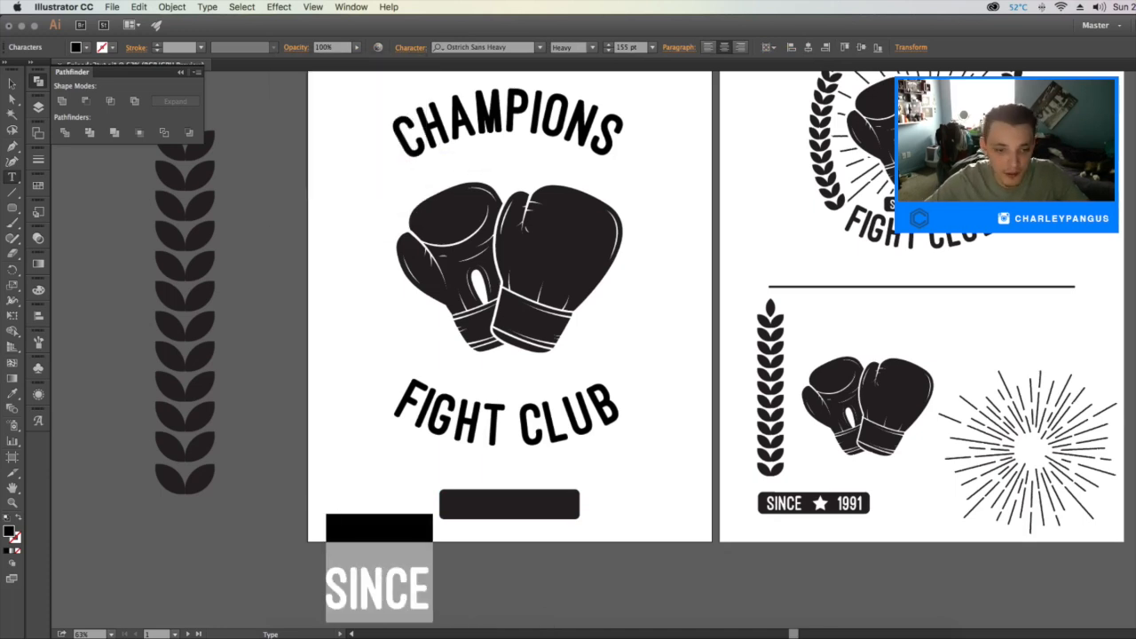
{"action": "double_click", "coordinate": [10, 531]}
{"action": "type", "text": "ffffff"}
{"action": "key", "text": "Return"}
{"action": "key", "text": "Escape"}
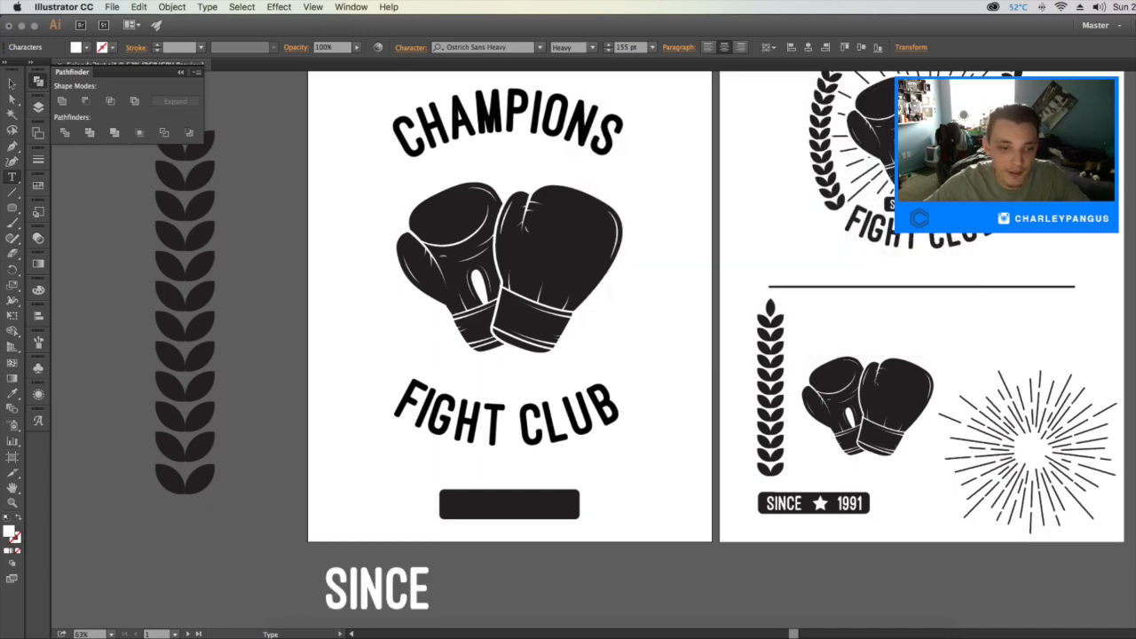
Scale SINCE to 54.9 pt in the banner's left part, and change a duplicate of it on the right side to 1991
{"action": "left_click_drag", "start_coordinate": [432, 559], "coordinate": [569, 504]}
{"action": "key", "text": "super+shift+a"}
{"action": "key", "text": "super+shift+a"}
{"action": "double_click", "coordinate": [538, 504]}
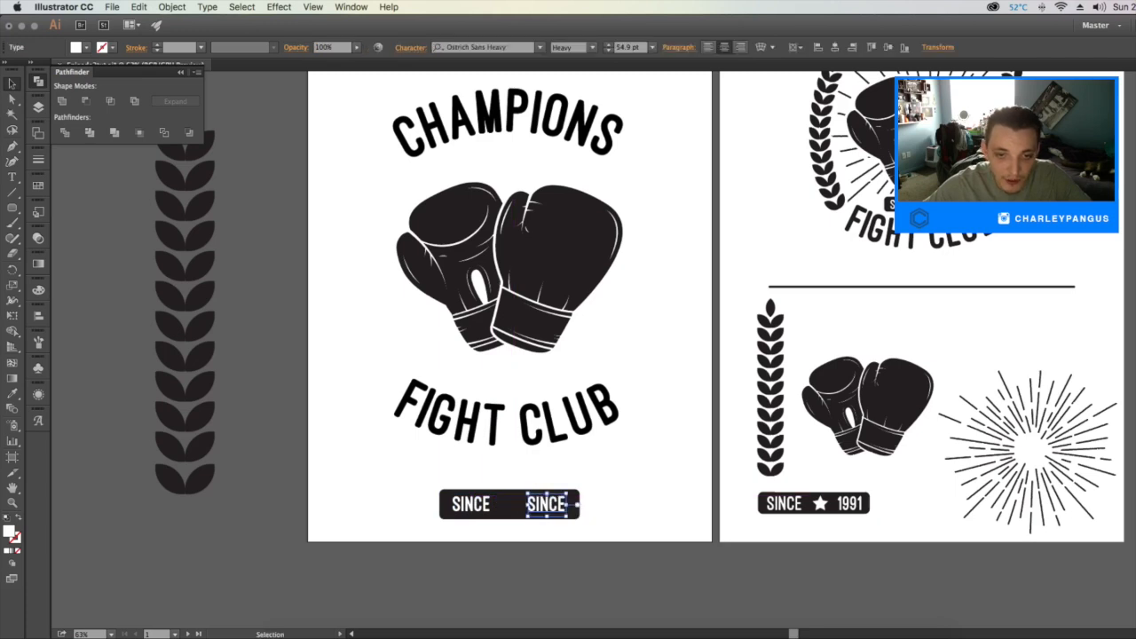
{"action": "type", "text": "1991"}
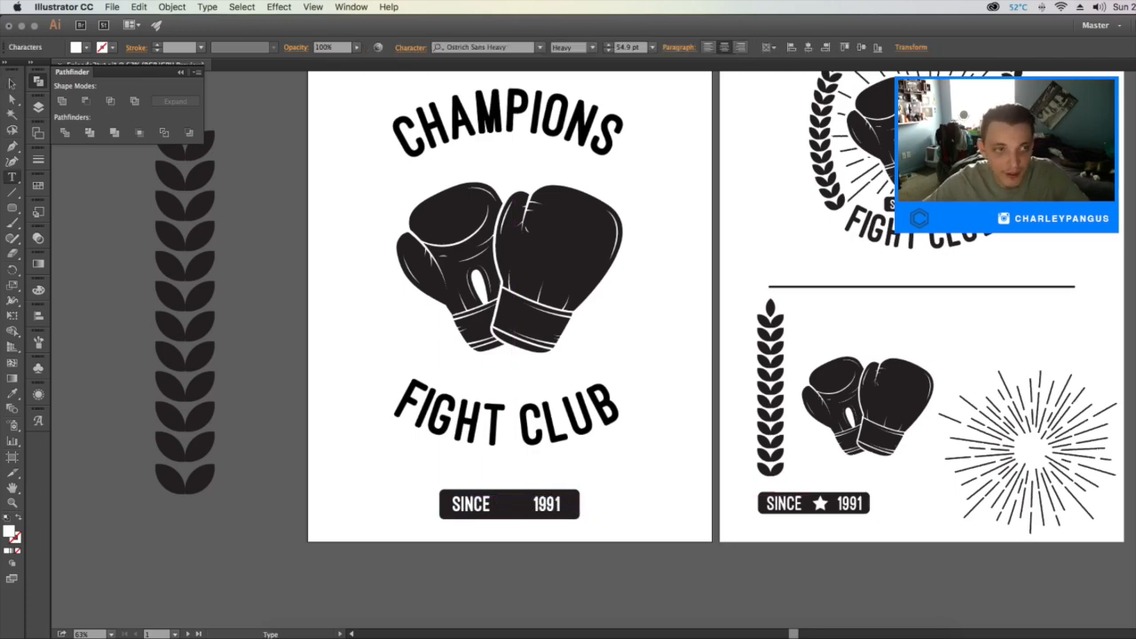
Move the 1991 text slightly closer to the banner's right end and deselect it
{"action": "left_click", "coordinate": [12, 83]}
{"action": "left_click_drag", "start_coordinate": [570, 504], "coordinate": [579, 504]}
{"action": "key", "text": "super+shift+a"}
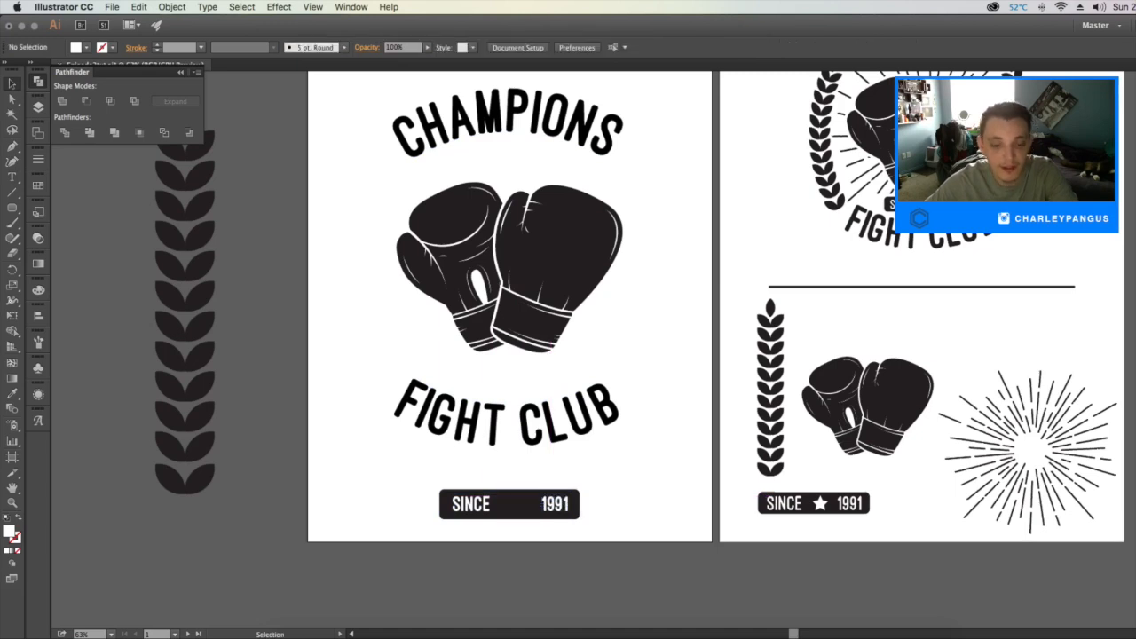
{"action": "left_click", "coordinate": [556, 502]}
{"action": "key", "text": "super+shift+a"}
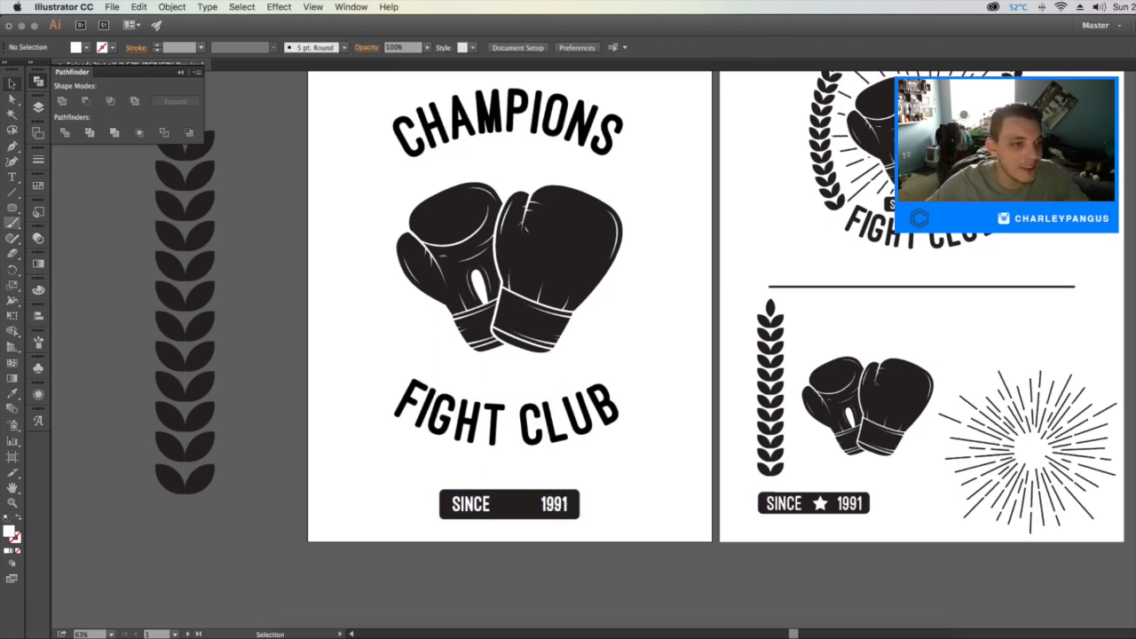
Draw a white star and place it between SINCE and 1991 in the banner, sized to about 0.64 in wide
{"action": "left_click", "coordinate": [11, 208]}
{"action": "left_click", "coordinate": [95, 222]}
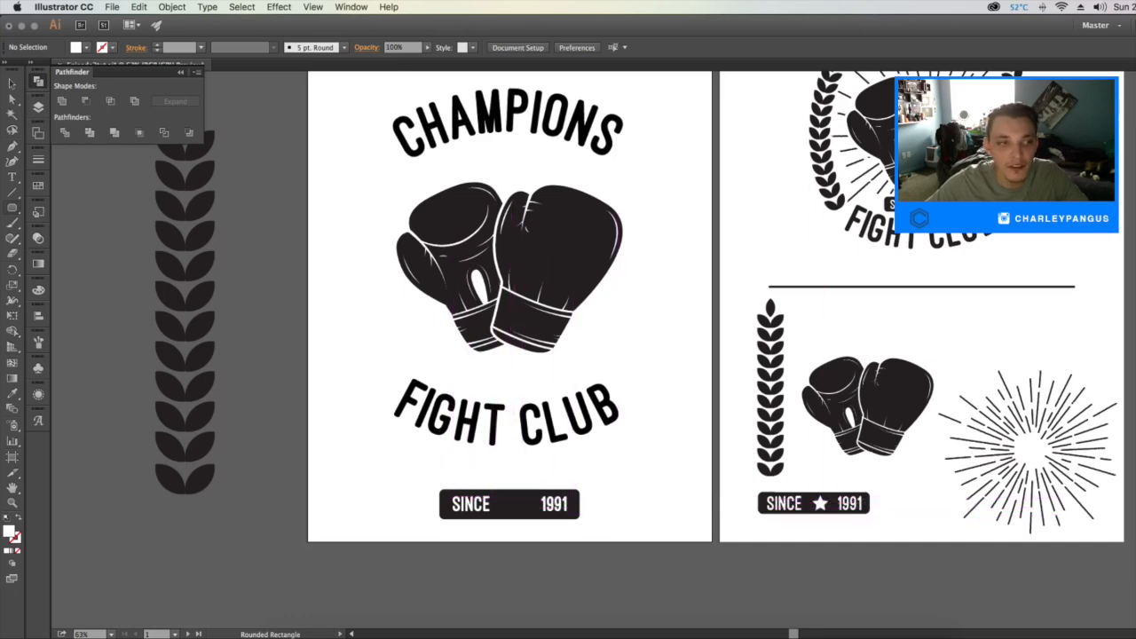
{"action": "left_click", "coordinate": [12, 208]}
{"action": "left_click", "coordinate": [67, 268]}
{"action": "left_click_drag", "start_coordinate": [509, 560], "coordinate": [526, 568]}
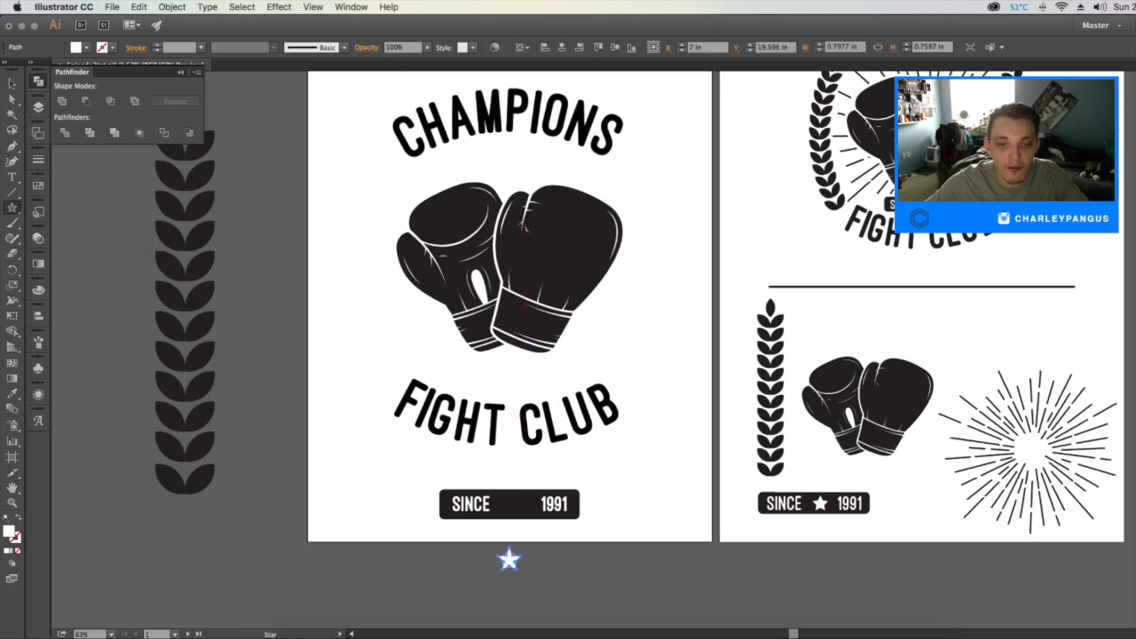
{"action": "left_click", "coordinate": [11, 83]}
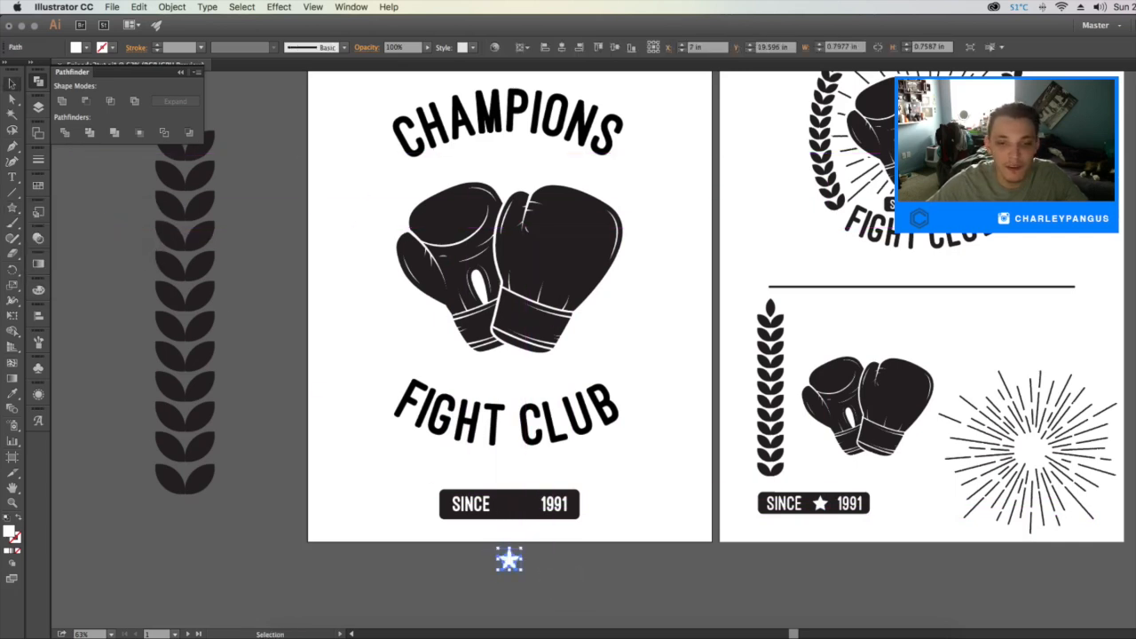
{"action": "left_click", "coordinate": [462, 577]}
{"action": "left_click_drag", "start_coordinate": [509, 560], "coordinate": [526, 494]}
{"action": "left_click", "coordinate": [11, 207]}
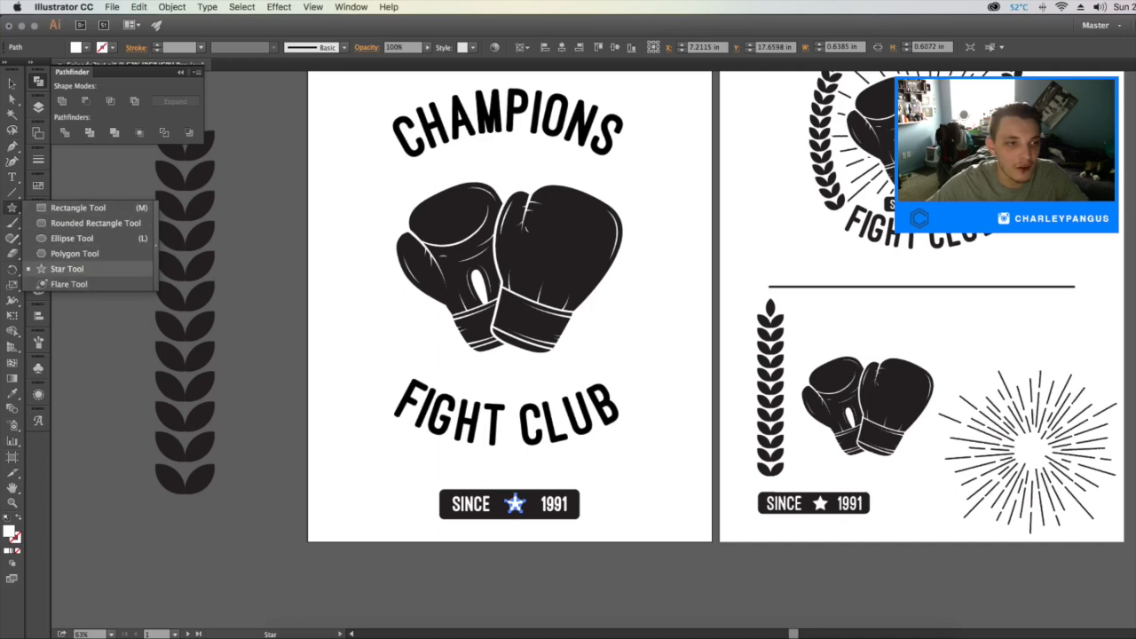
{"action": "left_click", "coordinate": [66, 268]}
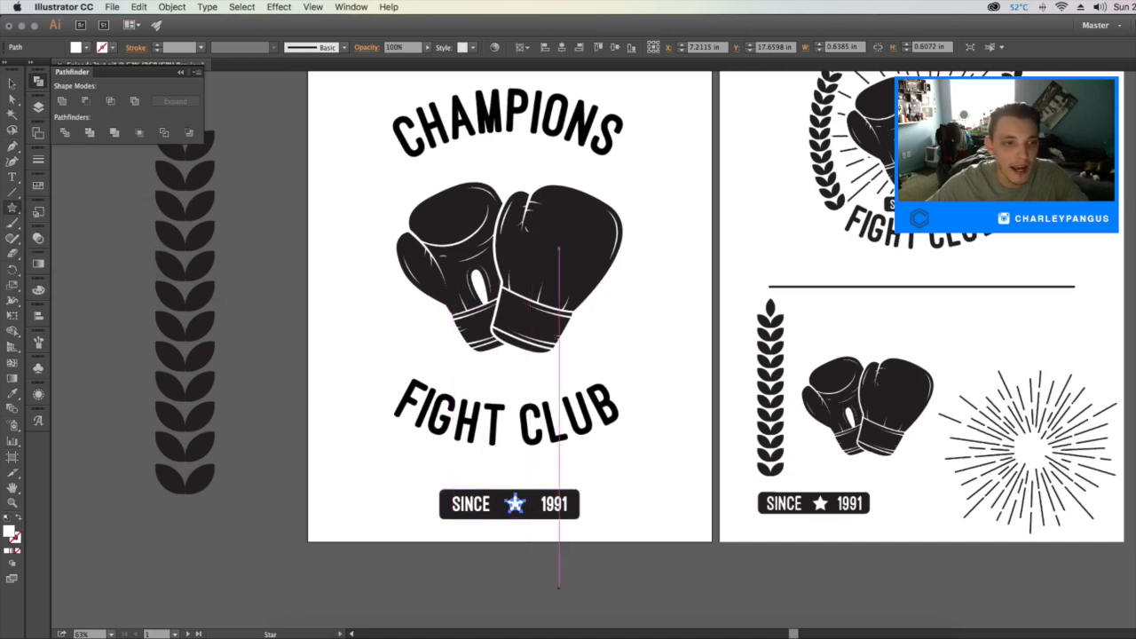
{"action": "left_click_drag", "start_coordinate": [368, 520], "coordinate": [371, 482]}
{"action": "key", "text": "v"}
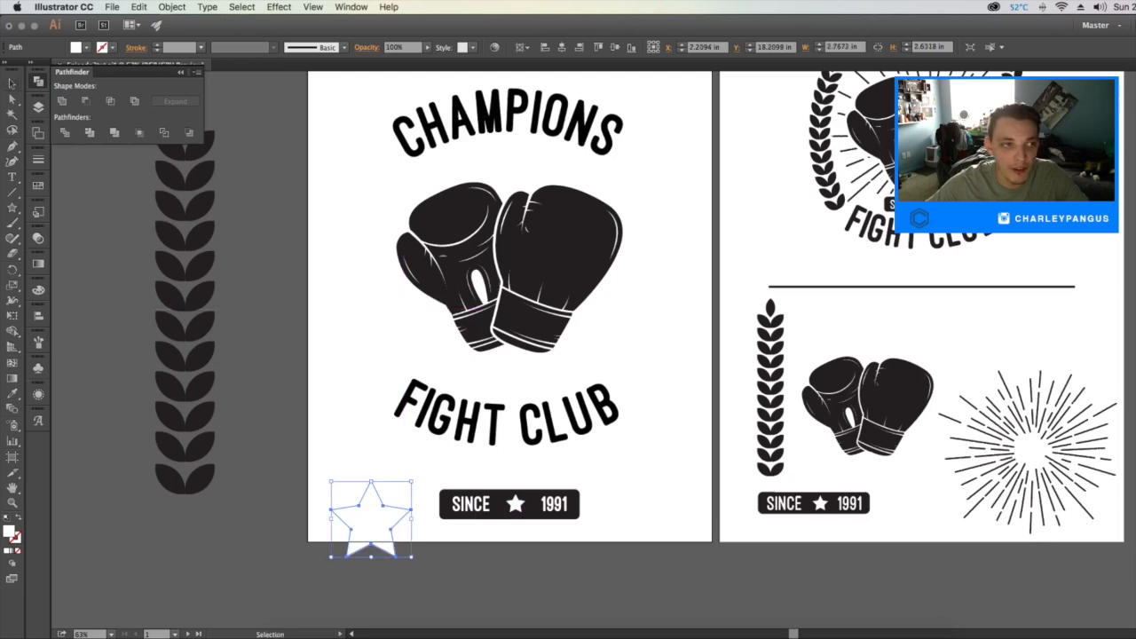
{"action": "key", "text": "Delete"}
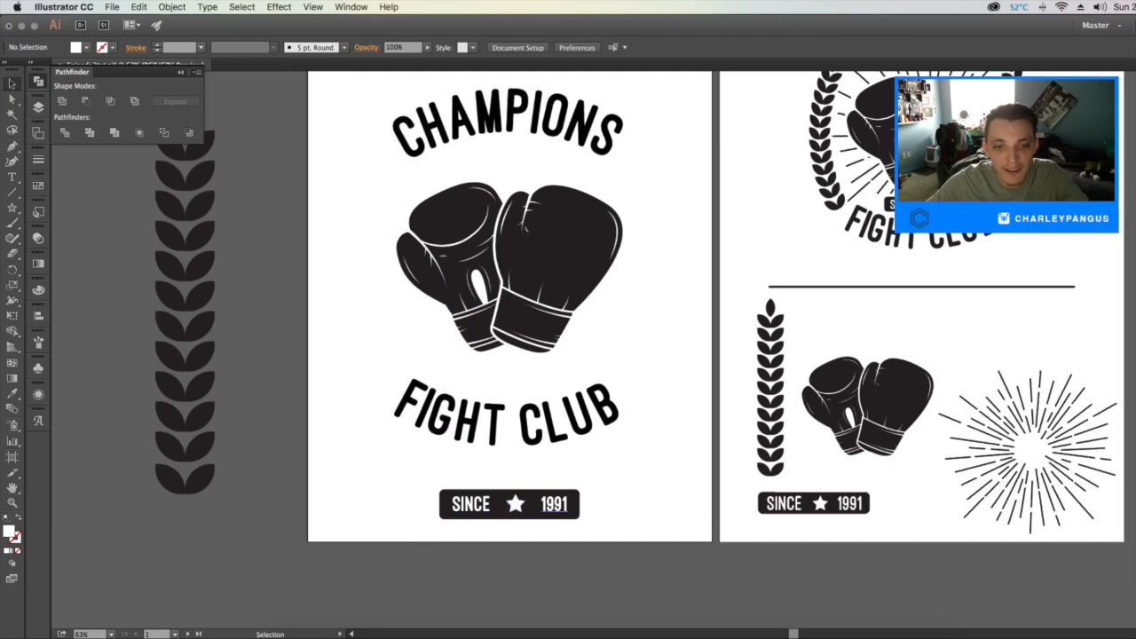
Convert the SINCE and 1991 texts to outlines and expand the star between them
{"action": "left_click", "coordinate": [472, 505]}
{"action": "left_click", "coordinate": [556, 506], "text": "shift"}
{"action": "key", "text": "super+shift+o"}
{"action": "key", "text": "super+shift+a"}
{"action": "left_click", "coordinate": [515, 504]}
{"action": "left_click", "coordinate": [173, 7]}
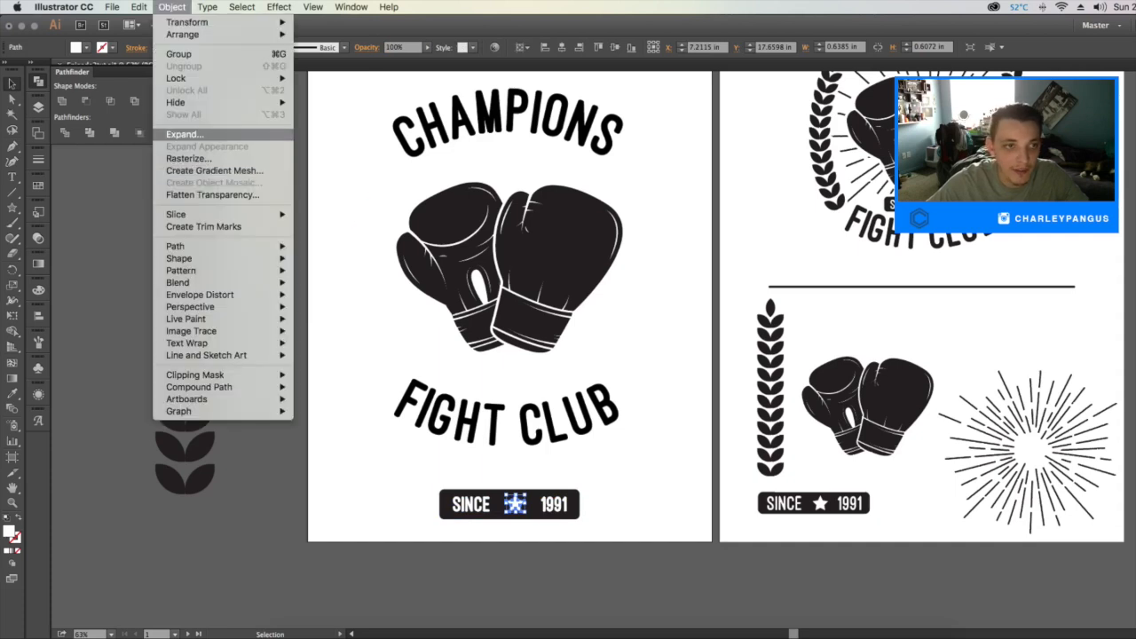
{"action": "left_click", "coordinate": [185, 135]}
Select SINCE, the star and 1991 together and set their alignment reference to the selection
{"action": "left_click", "coordinate": [556, 505], "text": "shift"}
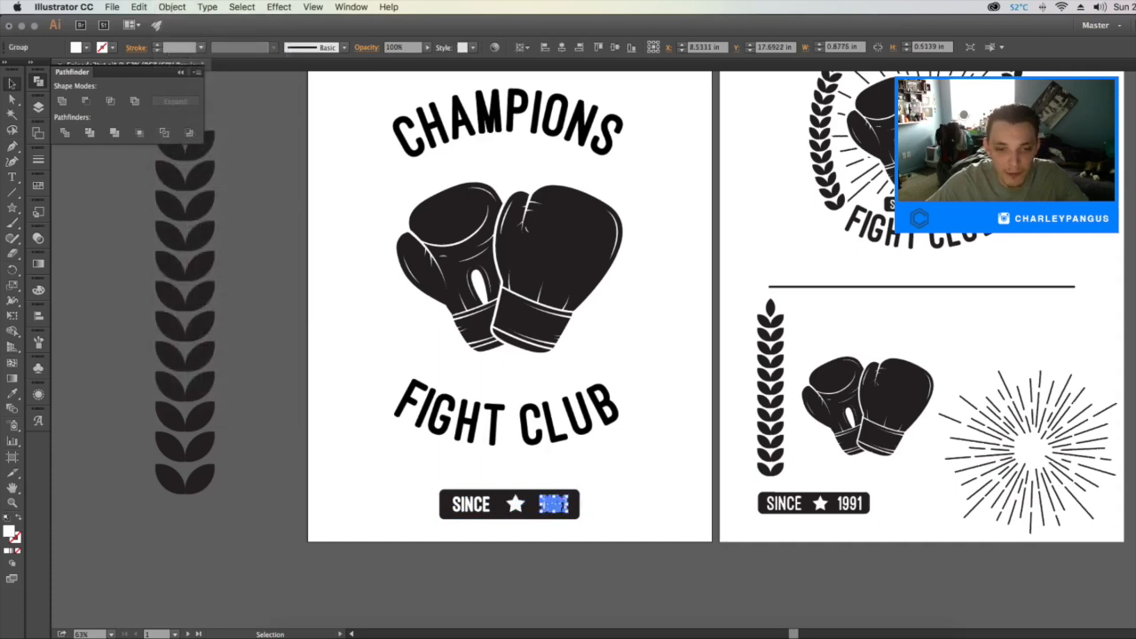
{"action": "left_click", "coordinate": [470, 504], "text": "shift"}
{"action": "left_click", "coordinate": [522, 47]}
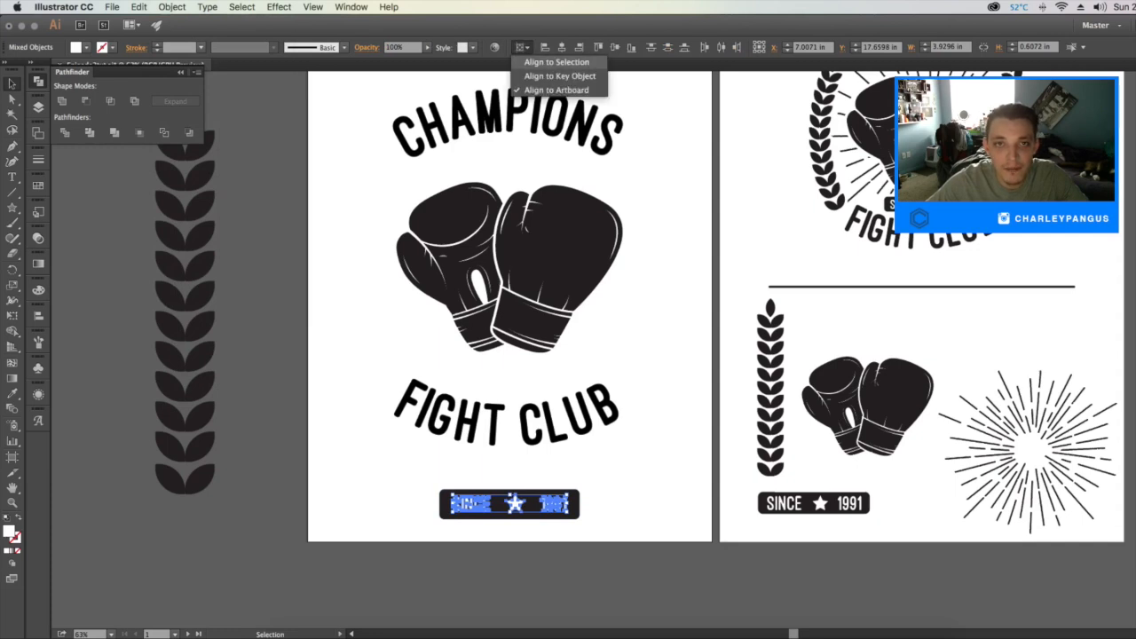
{"action": "left_click", "coordinate": [556, 62]}
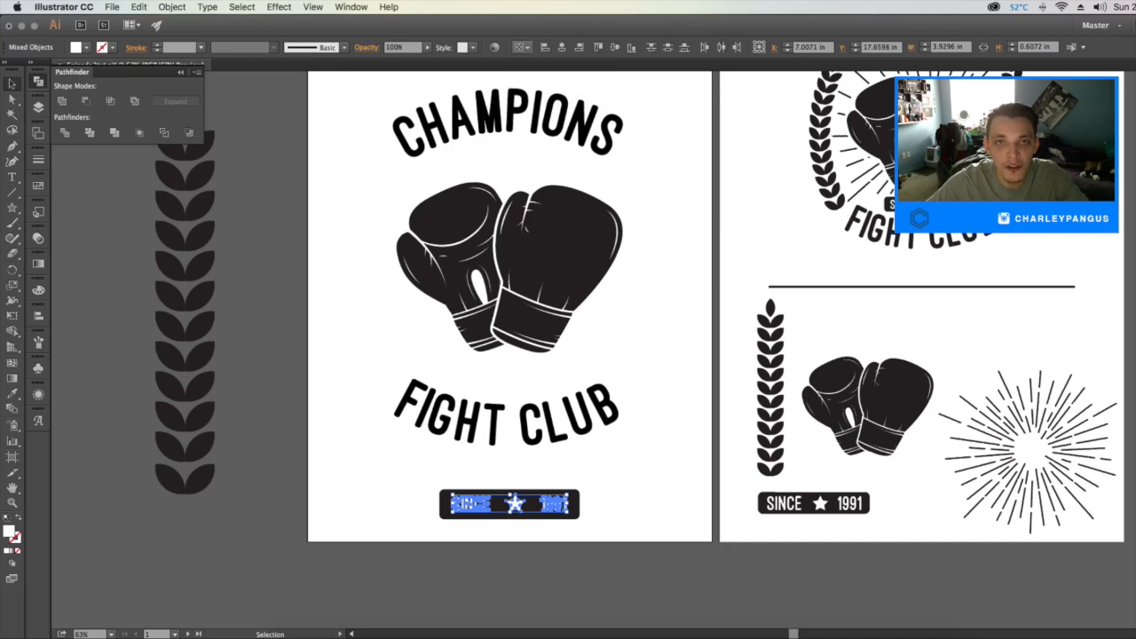
Try distributing SINCE, the star and 1991 horizontally relative to the artboard
{"action": "left_click", "coordinate": [522, 46]}
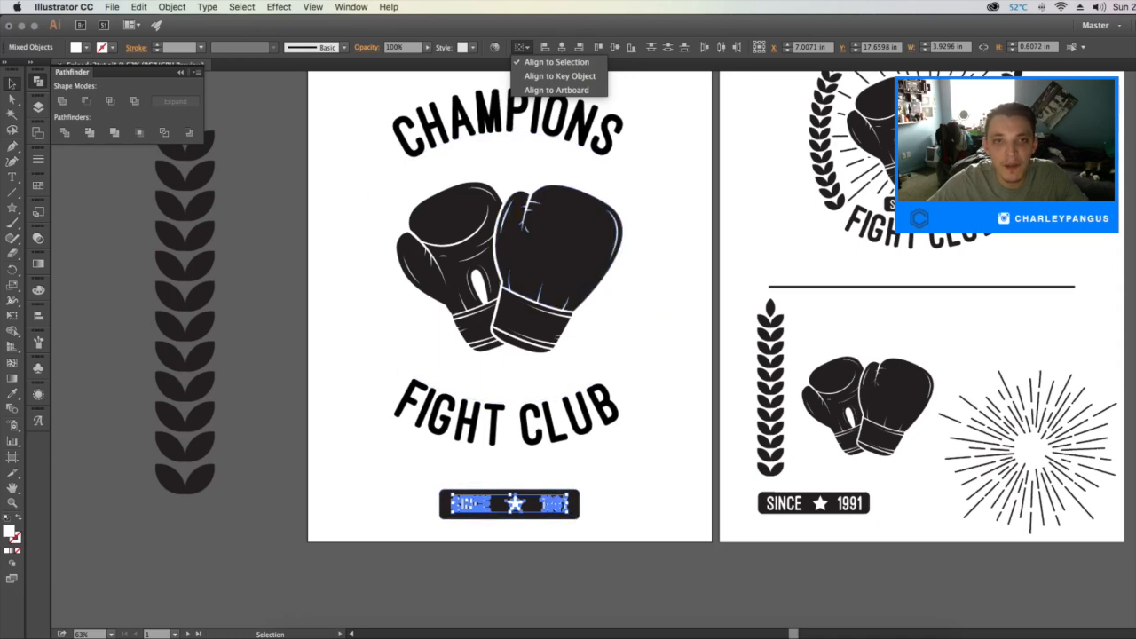
{"action": "left_click", "coordinate": [557, 89]}
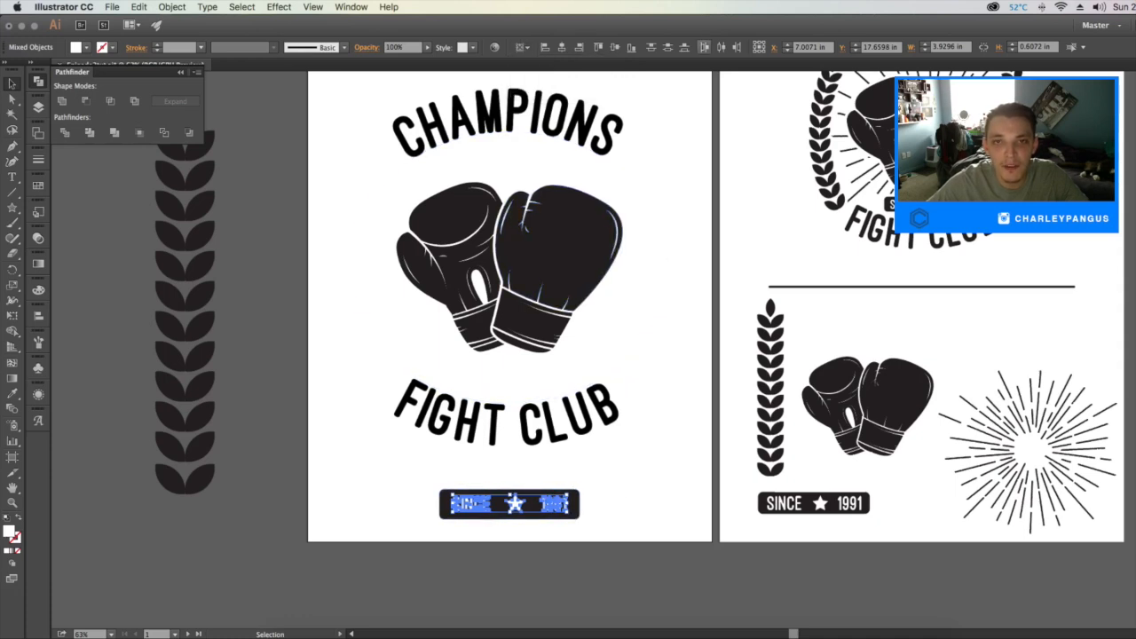
{"action": "left_click", "coordinate": [721, 46]}
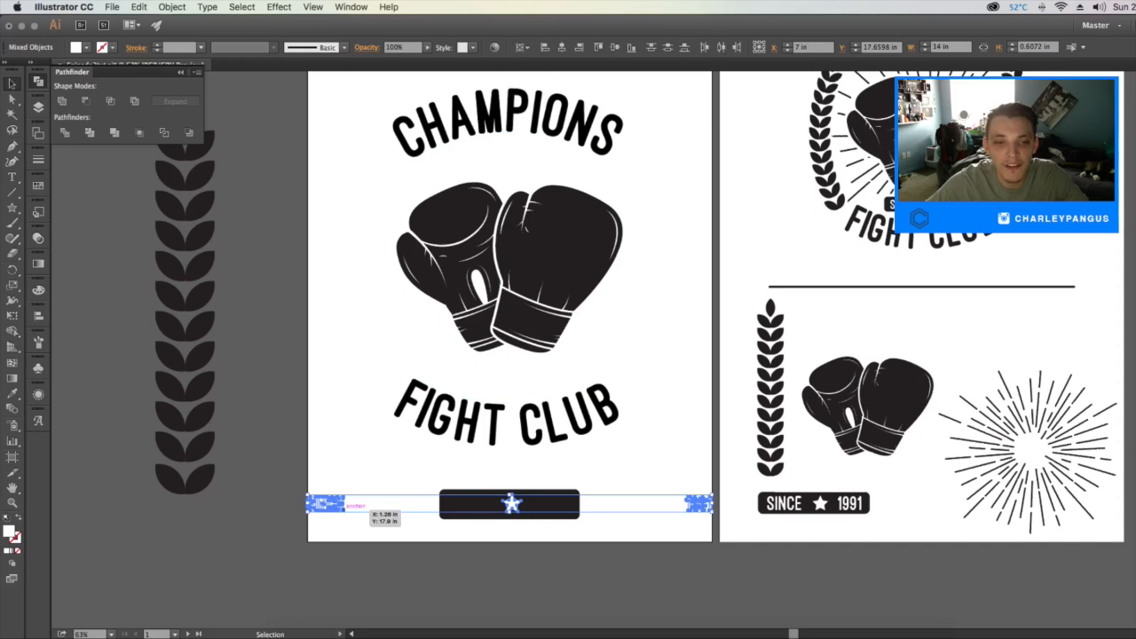
{"action": "key", "text": "ctrl+z"}
Distribute SINCE, the star and 1991 evenly by their horizontal centers relative to the selection, and deselect them
{"action": "left_click", "coordinate": [521, 46]}
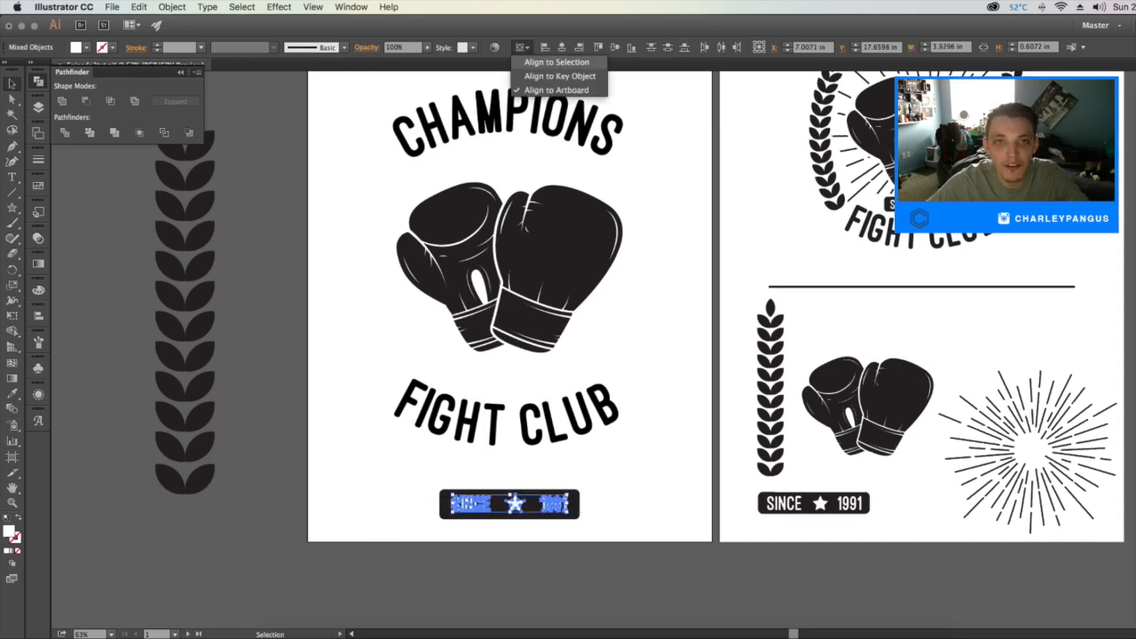
{"action": "left_click", "coordinate": [556, 62]}
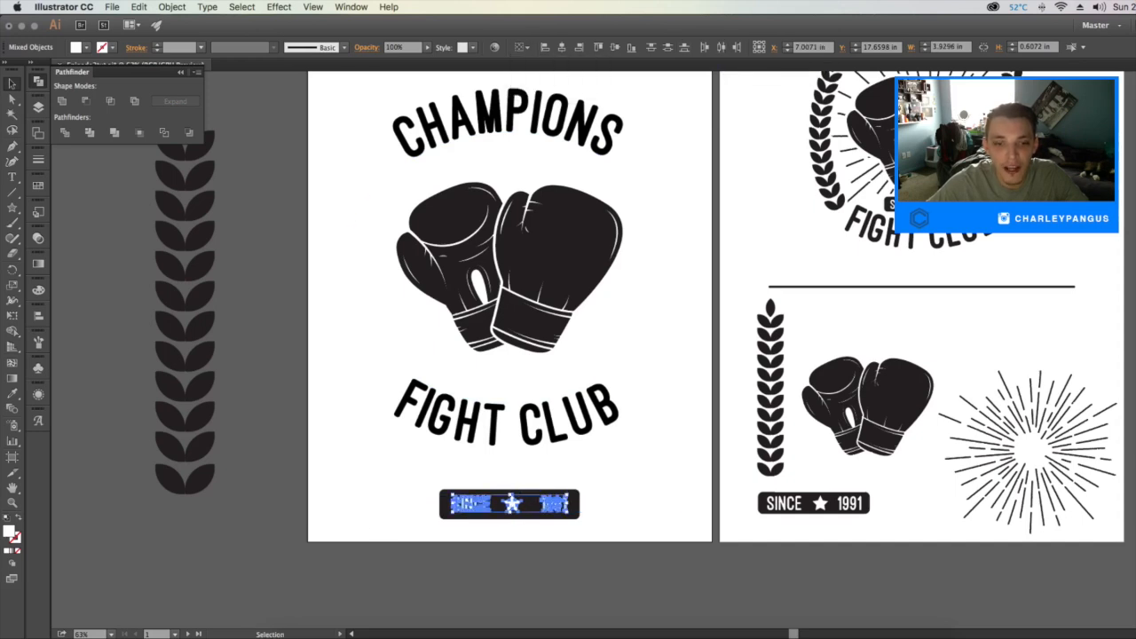
{"action": "key", "text": "super+shift+a"}
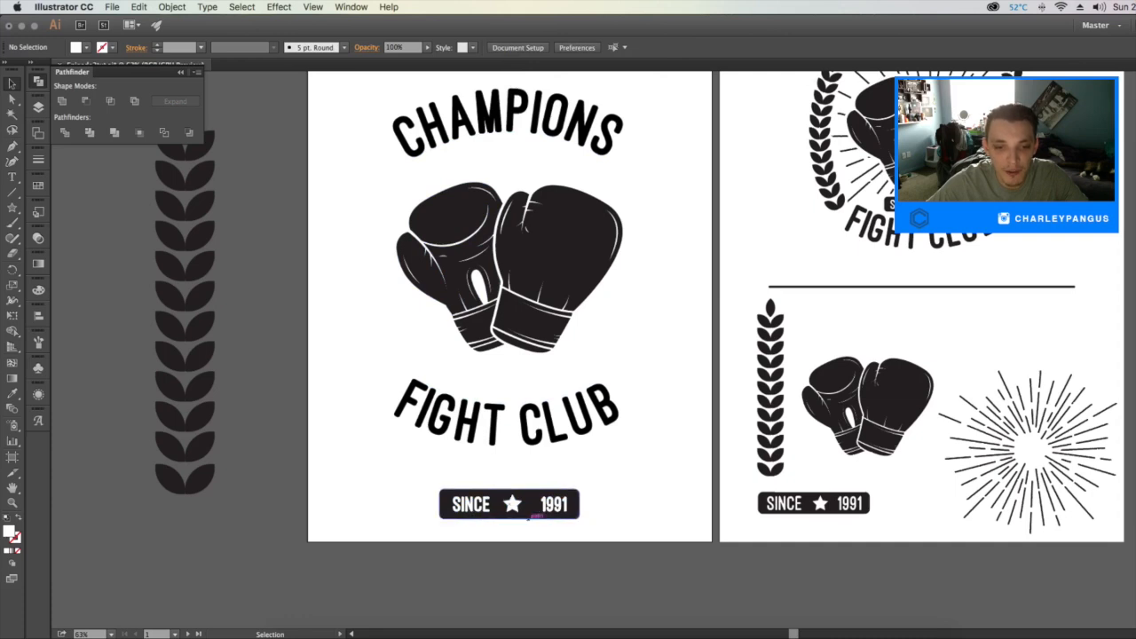
Select the outlined 1991 in the banner
{"action": "left_click", "coordinate": [551, 514]}
{"action": "key", "text": "super+shift+a"}
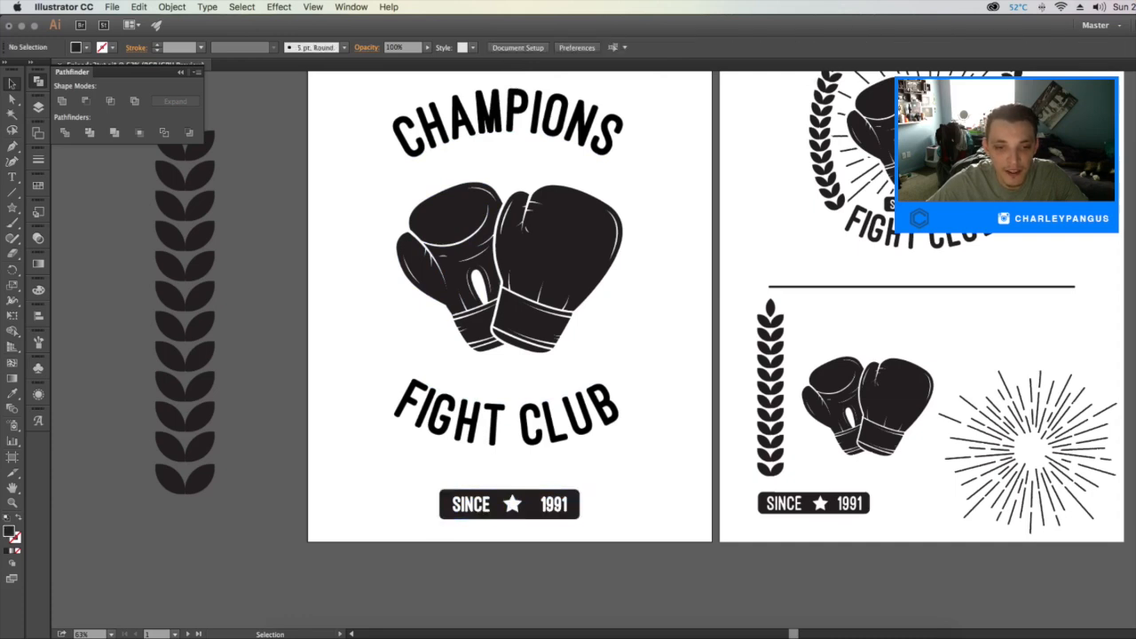
{"action": "left_click", "coordinate": [554, 504]}
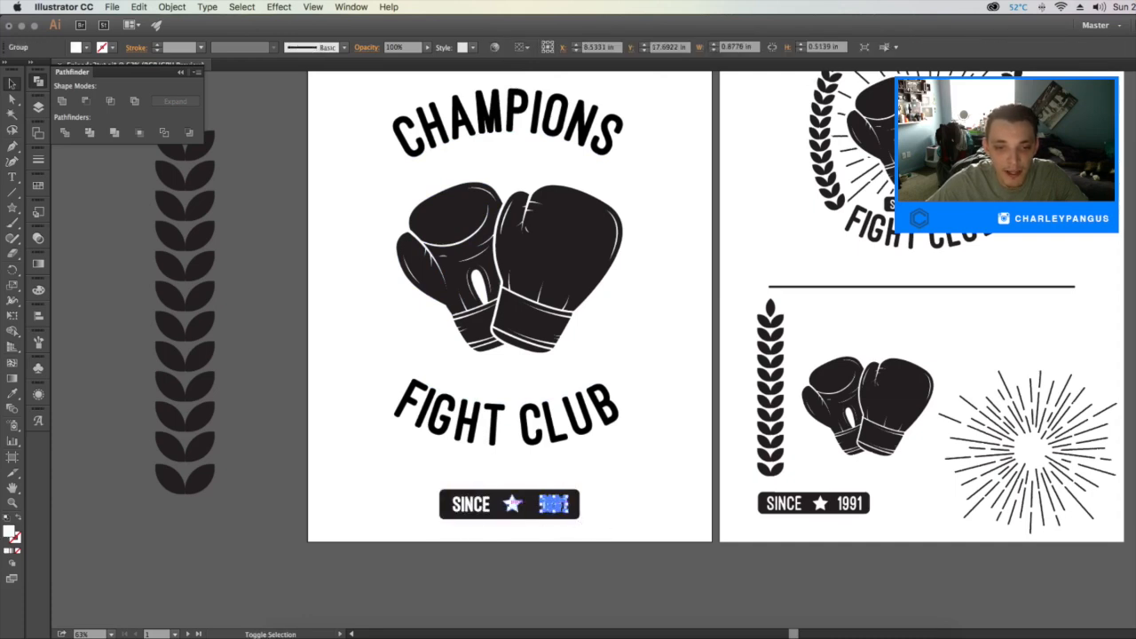
Group the word SINCE, the star and 1991 on the black badge below FIGHT CLUB
{"action": "left_click", "coordinate": [470, 504], "text": "shift"}
{"action": "left_click", "coordinate": [513, 504], "text": "shift"}
{"action": "key", "text": "super+g"}
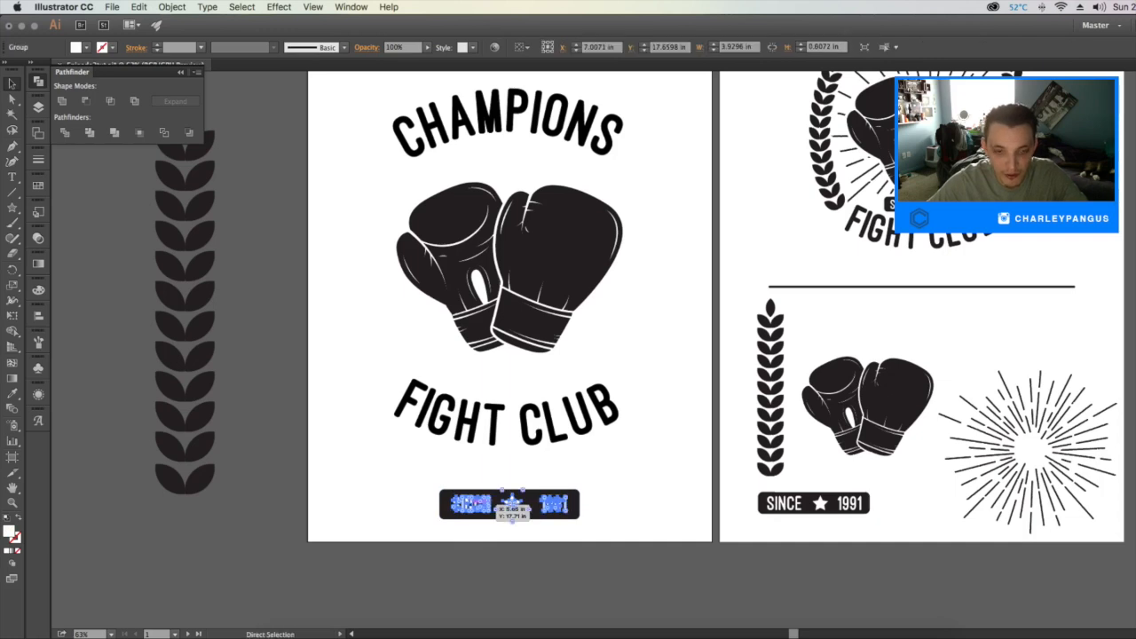
{"action": "left_click", "coordinate": [493, 514]}
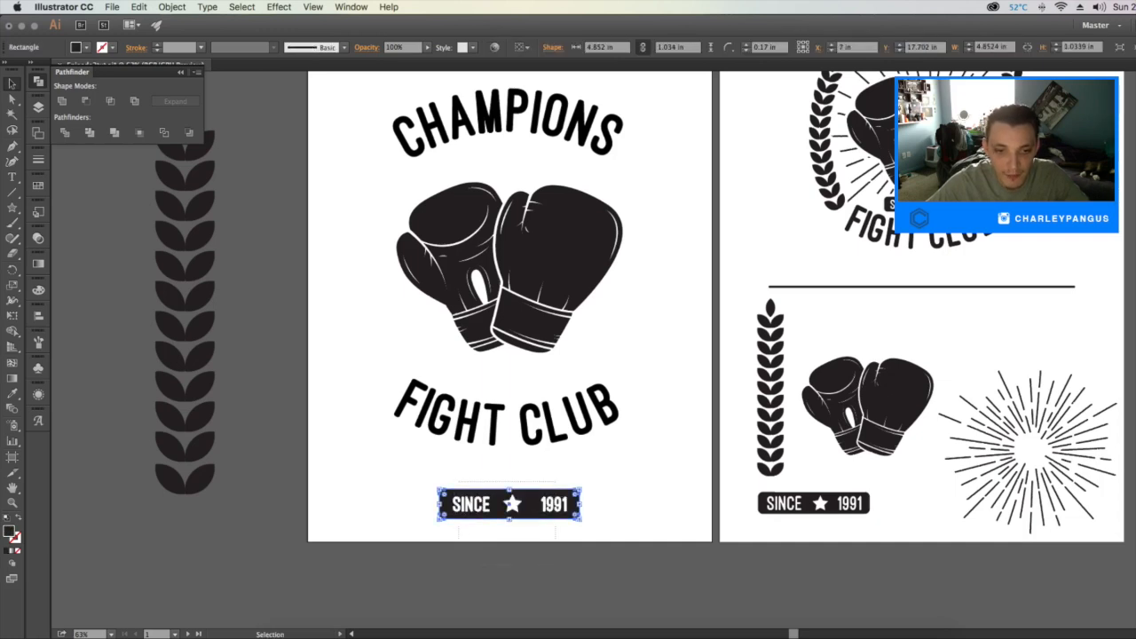
{"action": "left_click", "coordinate": [471, 504], "text": "shift"}
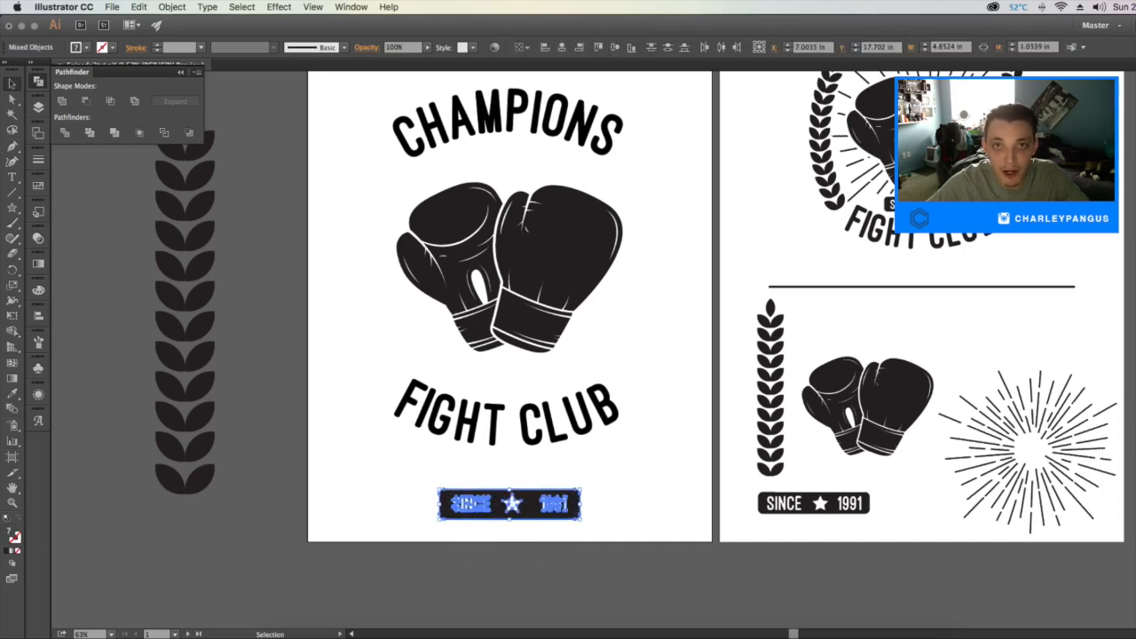
{"action": "key", "text": "super+shift+a"}
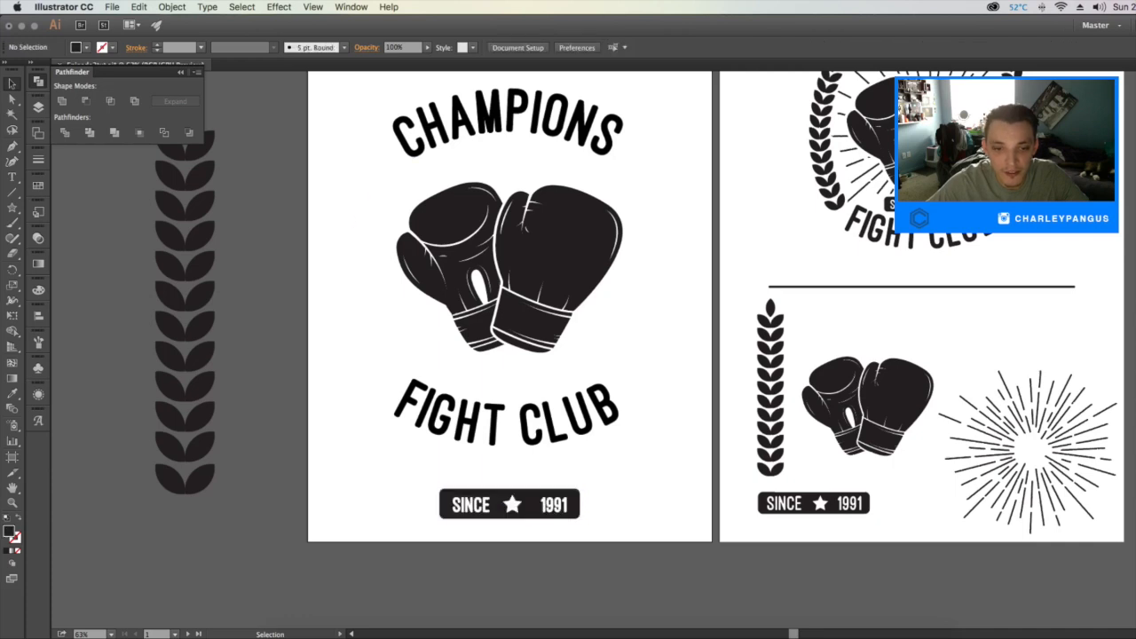
Scale the whole SINCE 1991 badge to about 3.56 in wide and move it between the gloves and FIGHT CLUB
{"action": "left_click_drag", "start_coordinate": [589, 533], "coordinate": [590, 534]}
{"action": "left_click", "coordinate": [597, 531]}
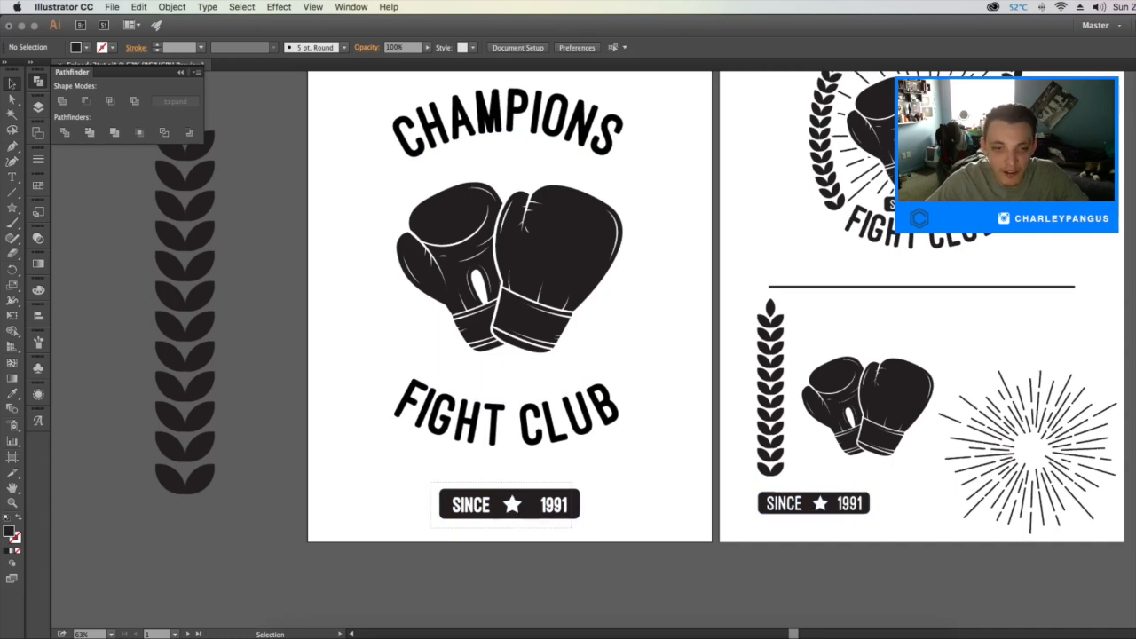
{"action": "left_click_drag", "start_coordinate": [571, 490], "coordinate": [494, 371]}
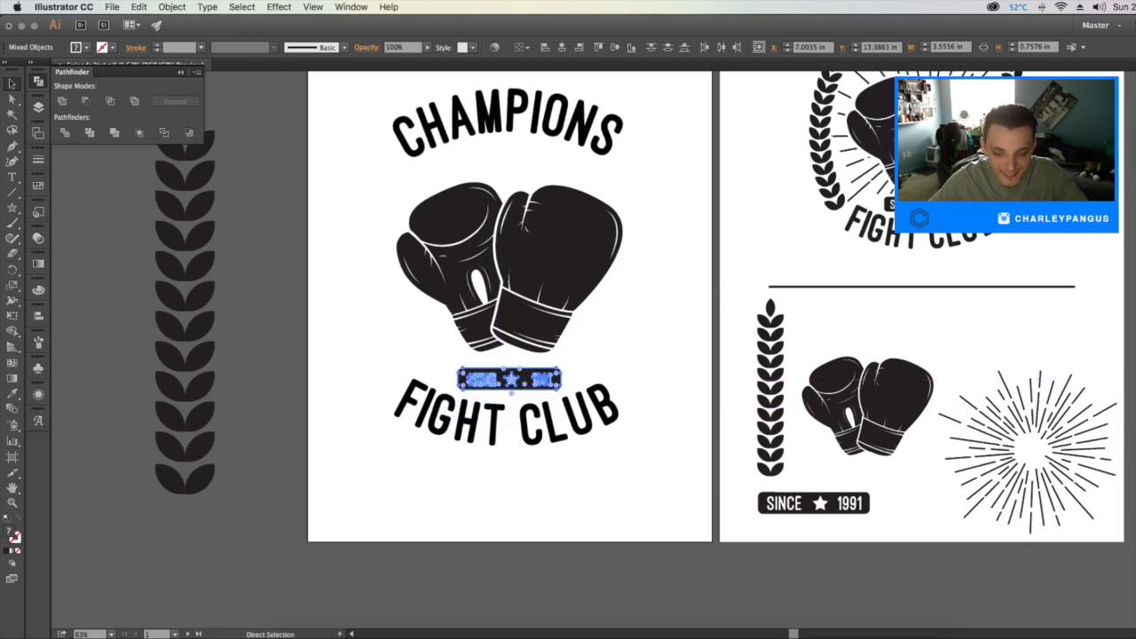
Group the badge rectangle with its lettering and centre the group horizontally on the artboard
{"action": "key", "text": "ctrl+g"}
{"action": "left_click", "coordinate": [522, 47]}
{"action": "left_click", "coordinate": [551, 90]}
{"action": "left_click", "coordinate": [562, 47]}
{"action": "left_click", "coordinate": [523, 47]}
{"action": "left_click", "coordinate": [551, 91]}
Nudge the SINCE 1991 badge upward and enlarge it to about 4.12 in wide between the gloves and FIGHT CLUB
{"action": "key", "text": "Up"}
{"action": "key", "text": "Up"}
{"action": "key", "text": "Up"}
{"action": "key", "text": "Up"}
{"action": "key", "text": "Up"}
{"action": "key", "text": "Up"}
{"action": "key", "text": "Up"}
{"action": "key", "text": "Up"}
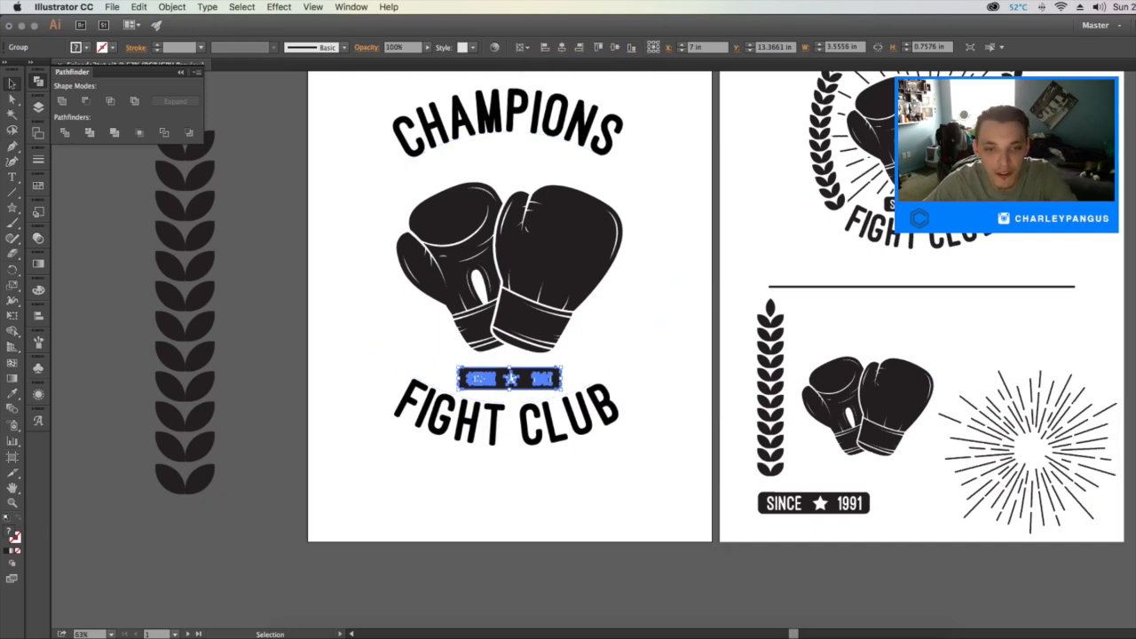
{"action": "left_click", "coordinate": [659, 360]}
{"action": "left_click", "coordinate": [542, 380]}
{"action": "left_click_drag", "start_coordinate": [561, 365], "coordinate": [512, 380]}
{"action": "left_click", "coordinate": [369, 195]}
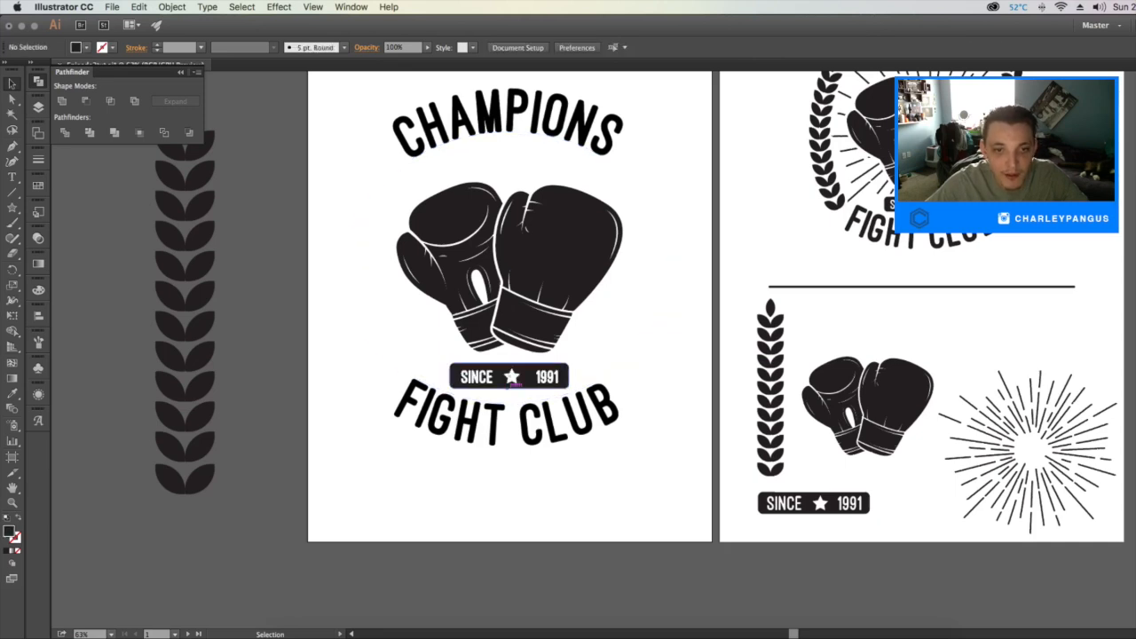
{"action": "key", "text": "a"}
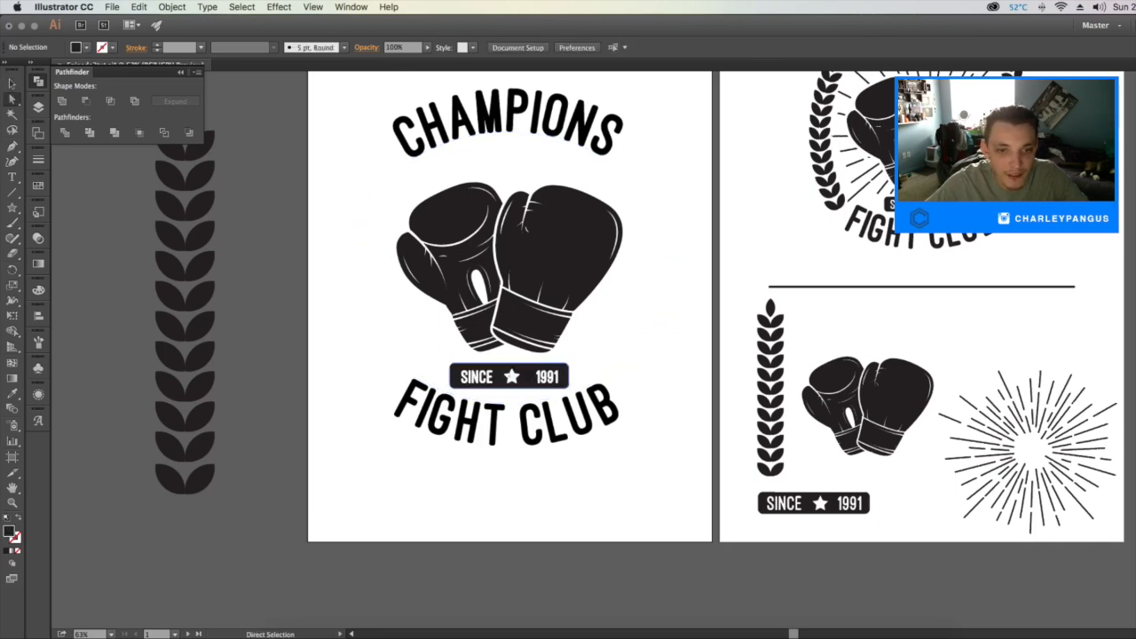
{"action": "left_click", "coordinate": [509, 376]}
{"action": "left_click", "coordinate": [87, 48]}
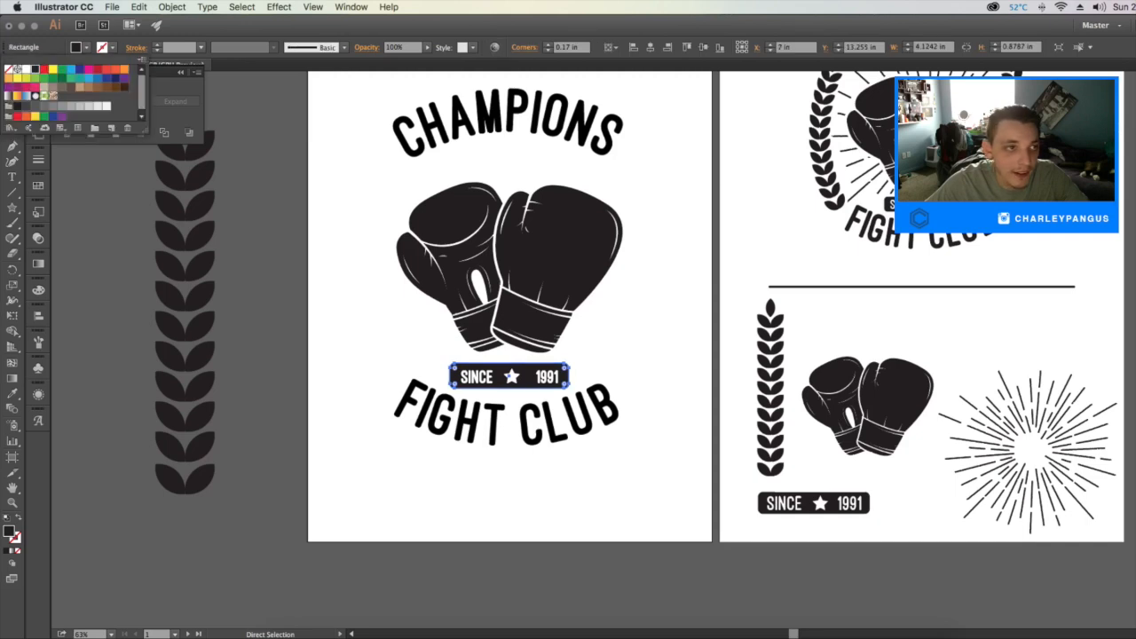
{"action": "key", "text": "Escape"}
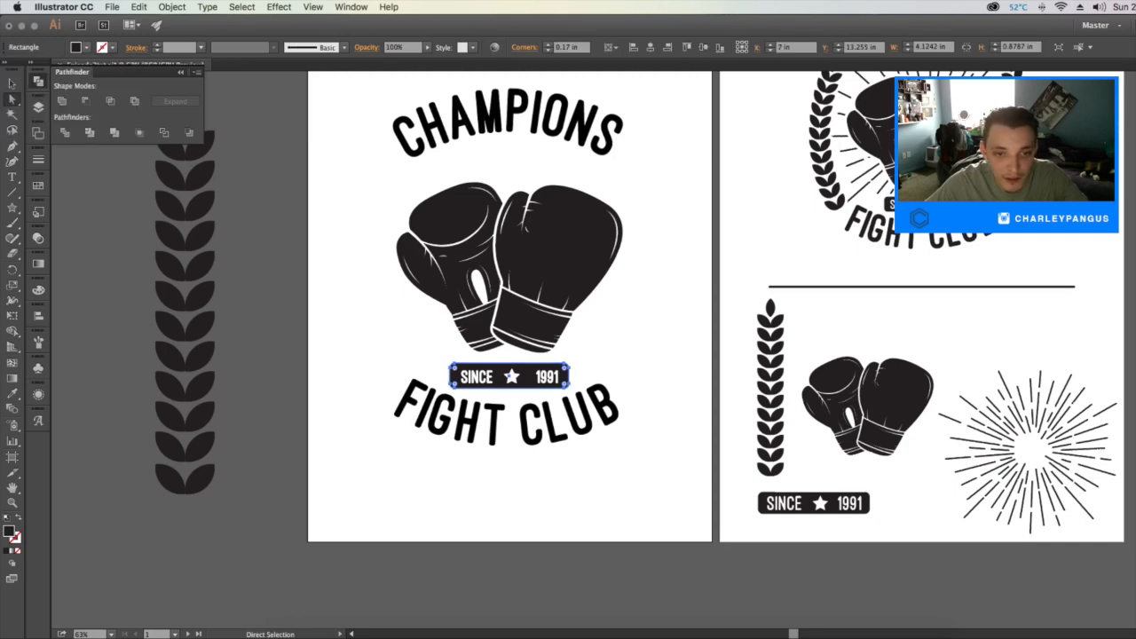
Save the black fill of the FIGHT CLUB lettering as a new colour swatch
{"action": "left_click", "coordinate": [508, 399]}
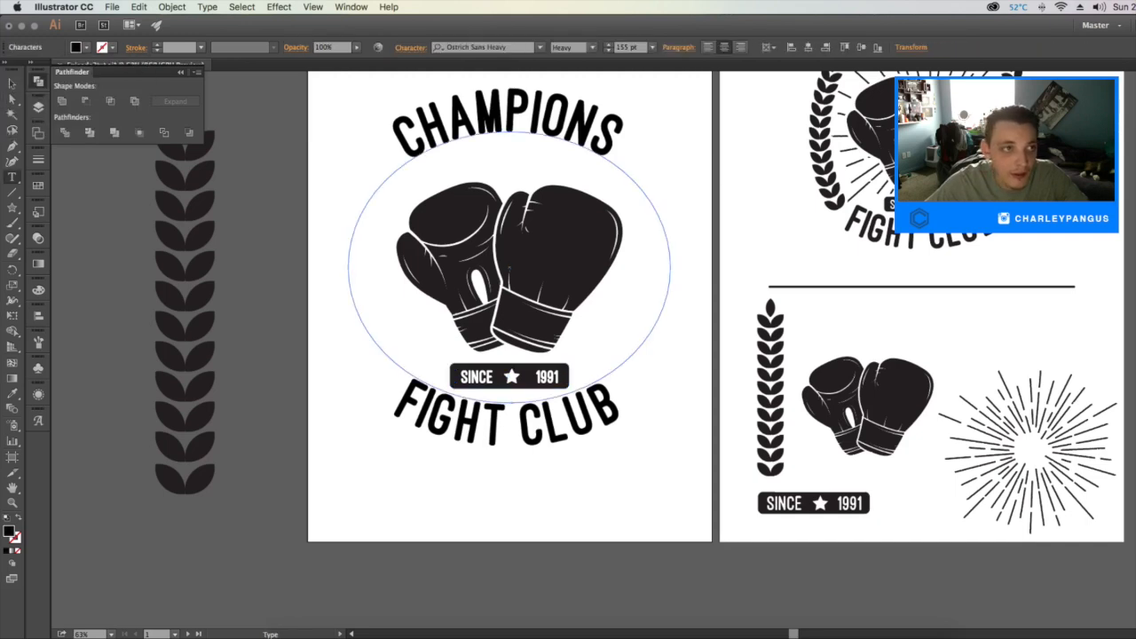
{"action": "key", "text": "ctrl+z"}
{"action": "left_click", "coordinate": [77, 48]}
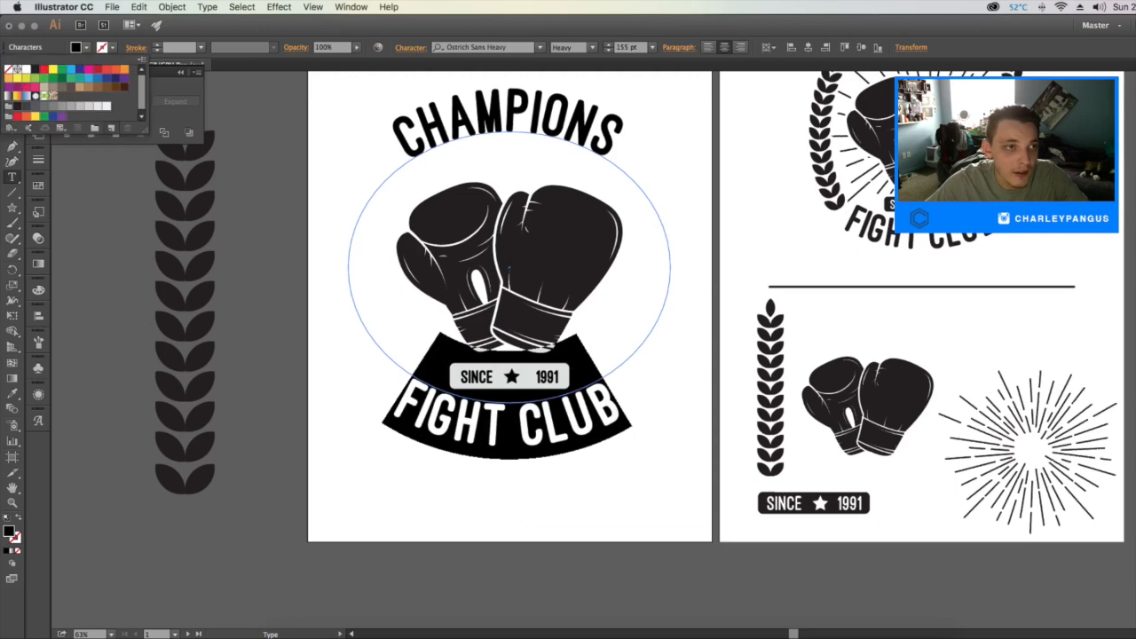
{"action": "left_click", "coordinate": [111, 129]}
{"action": "left_click", "coordinate": [672, 458]}
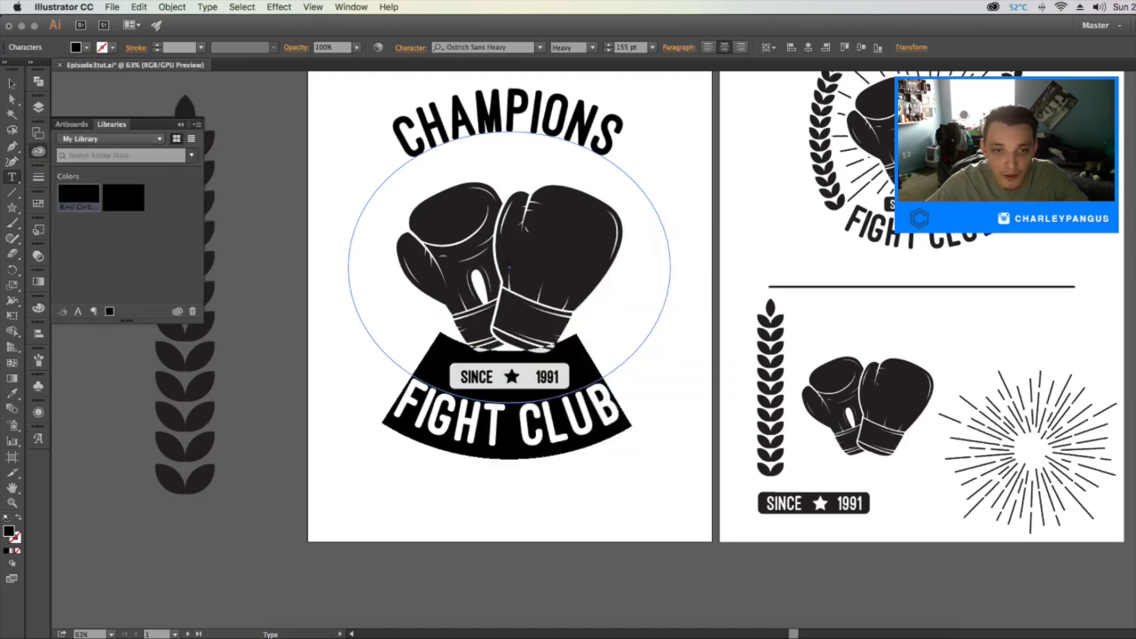
Fill the SINCE 1991 badge's rectangle with the newly saved black swatch
{"action": "key", "text": "ctrl+z"}
{"action": "key", "text": "a"}
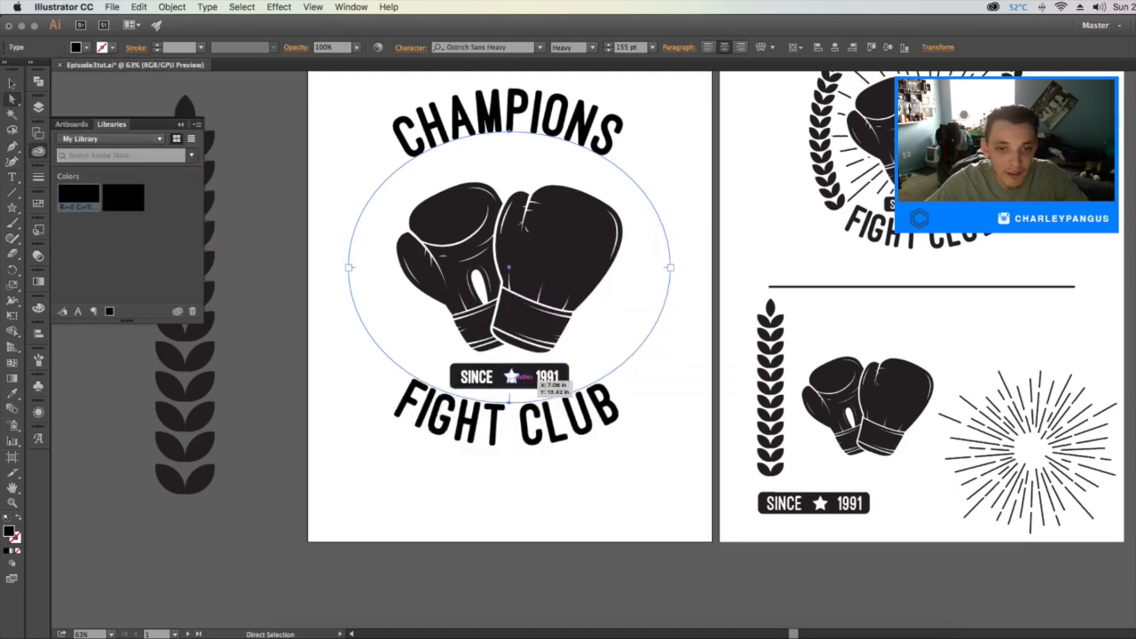
{"action": "left_click", "coordinate": [520, 376]}
{"action": "left_click", "coordinate": [85, 48]}
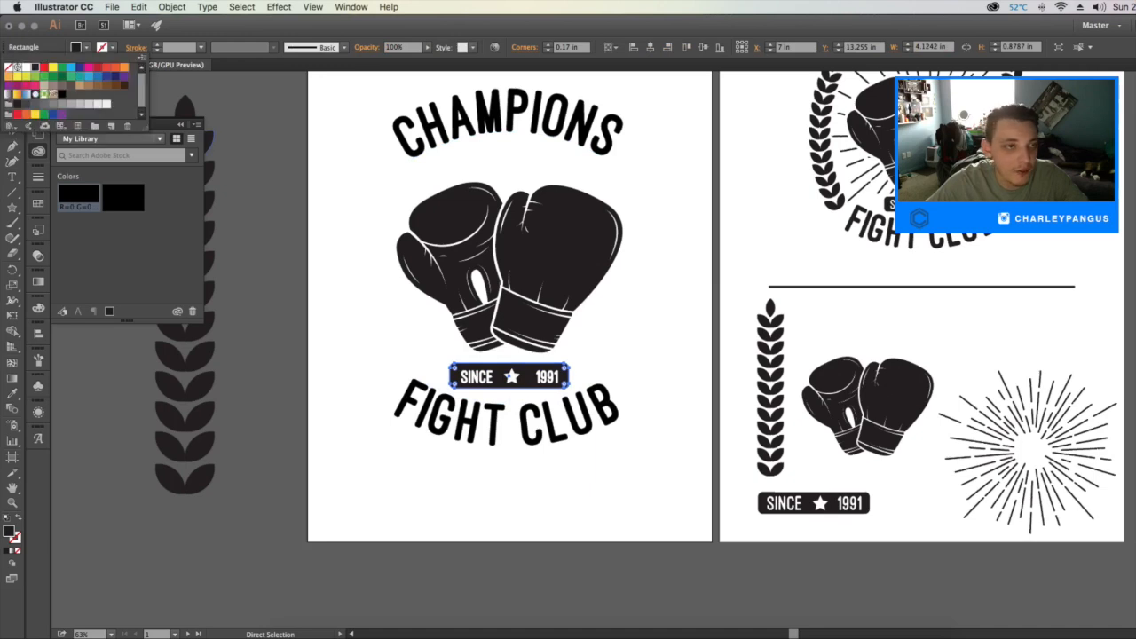
{"action": "left_click", "coordinate": [61, 93]}
{"action": "key", "text": "Escape"}
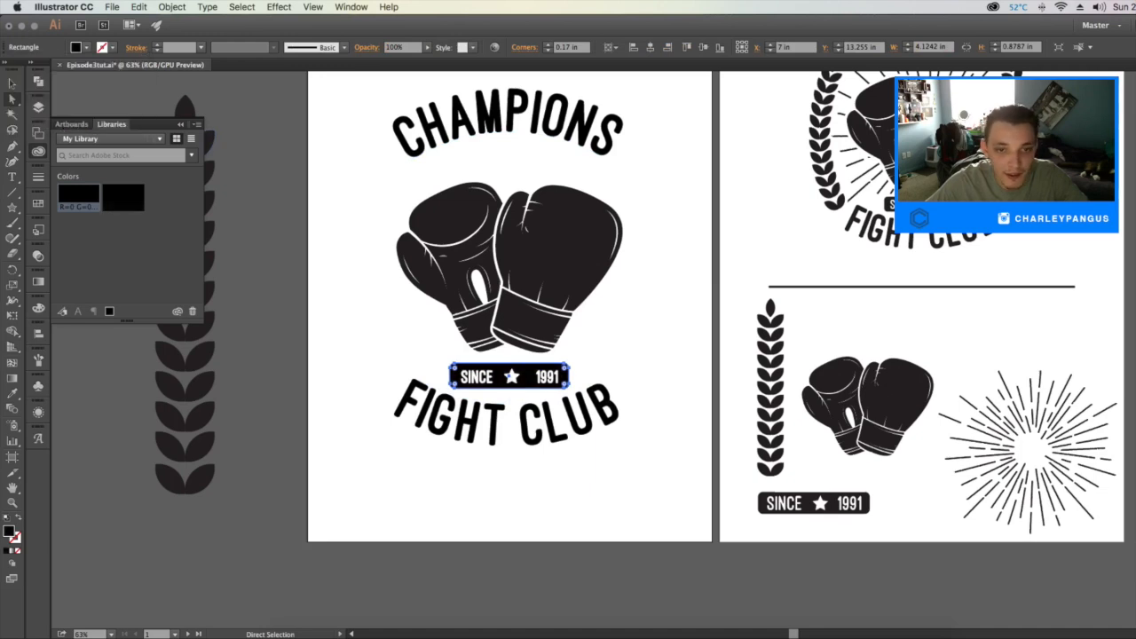
{"action": "key", "text": "super+shift+a"}
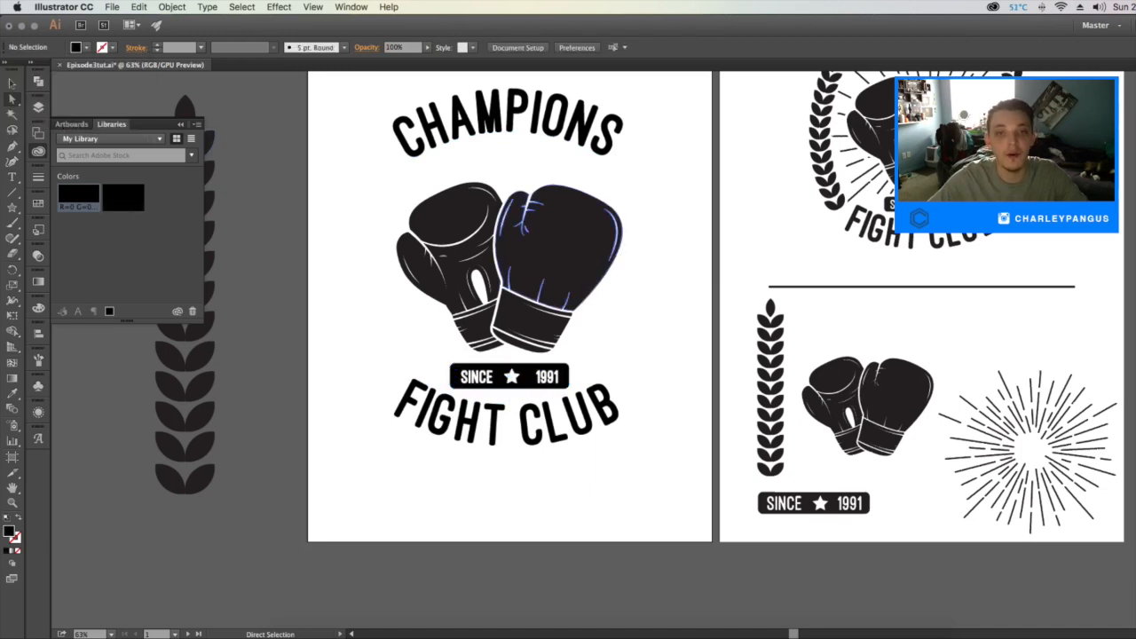
Fill the whole boxing gloves group on the main artboard with the black swatch
{"action": "left_click", "coordinate": [559, 240]}
{"action": "key", "text": "v"}
{"action": "key", "text": "super+shift+a"}
{"action": "left_click", "coordinate": [560, 240]}
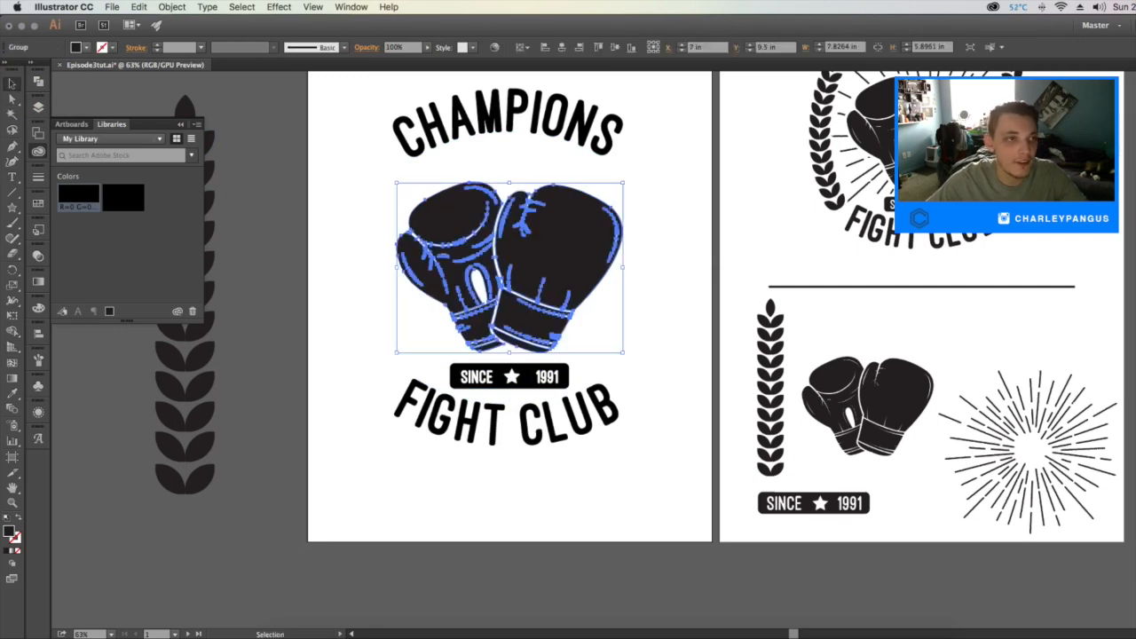
{"action": "left_click", "coordinate": [86, 47]}
{"action": "left_click", "coordinate": [35, 68]}
{"action": "left_click", "coordinate": [258, 267]}
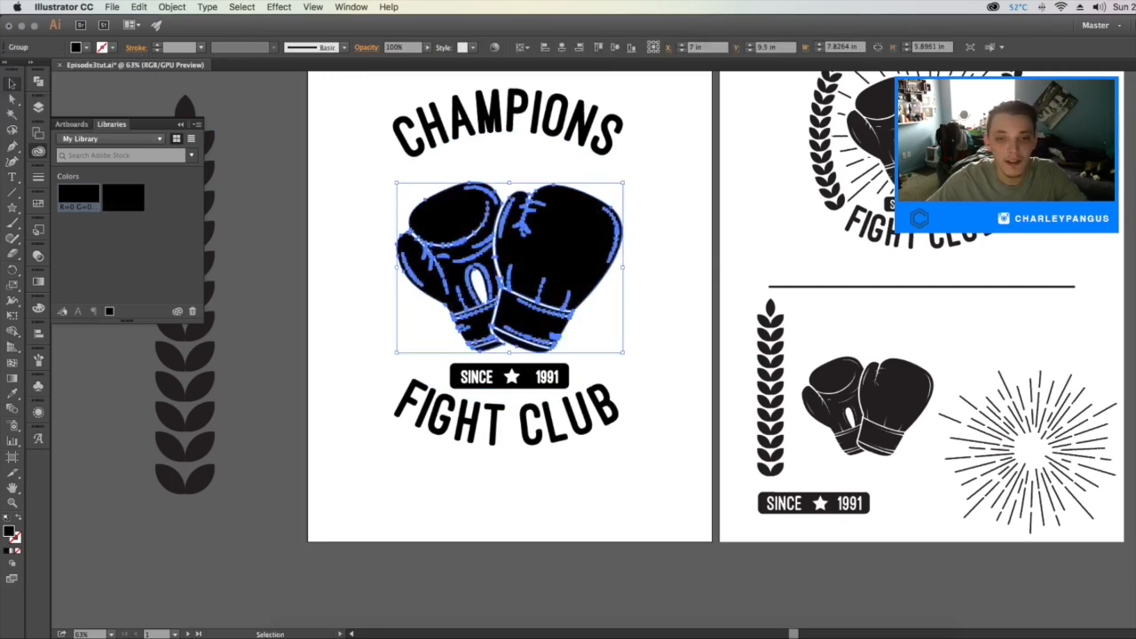
{"action": "left_click", "coordinate": [257, 267]}
Shrink the SINCE 1991 badge slightly so it has more room between the gloves and FIGHT CLUB
{"action": "left_click_drag", "start_coordinate": [538, 382], "coordinate": [568, 398]}
{"action": "left_click", "coordinate": [550, 413]}
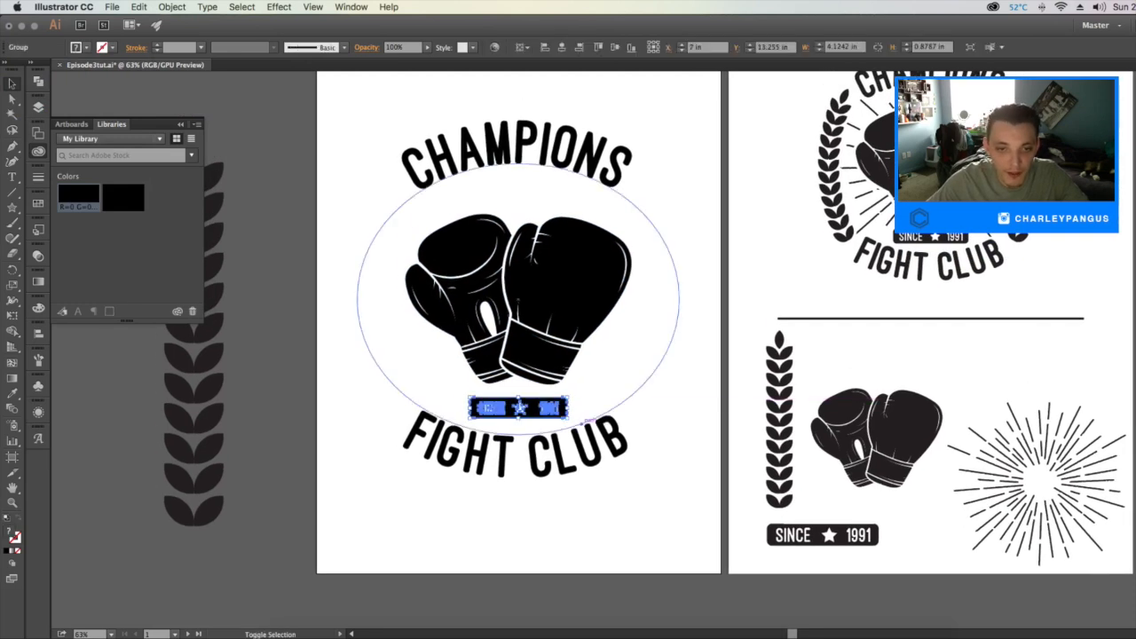
{"action": "left_click", "coordinate": [659, 406]}
{"action": "scroll", "coordinate": [658, 407], "scroll_direction": "up", "scroll_amount": 2}
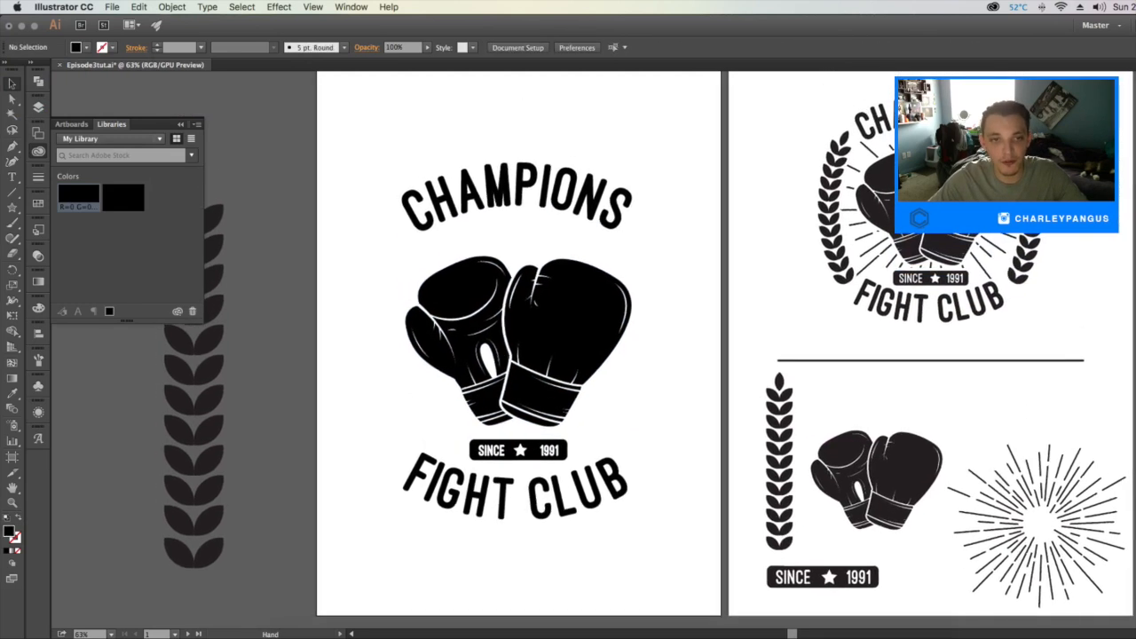
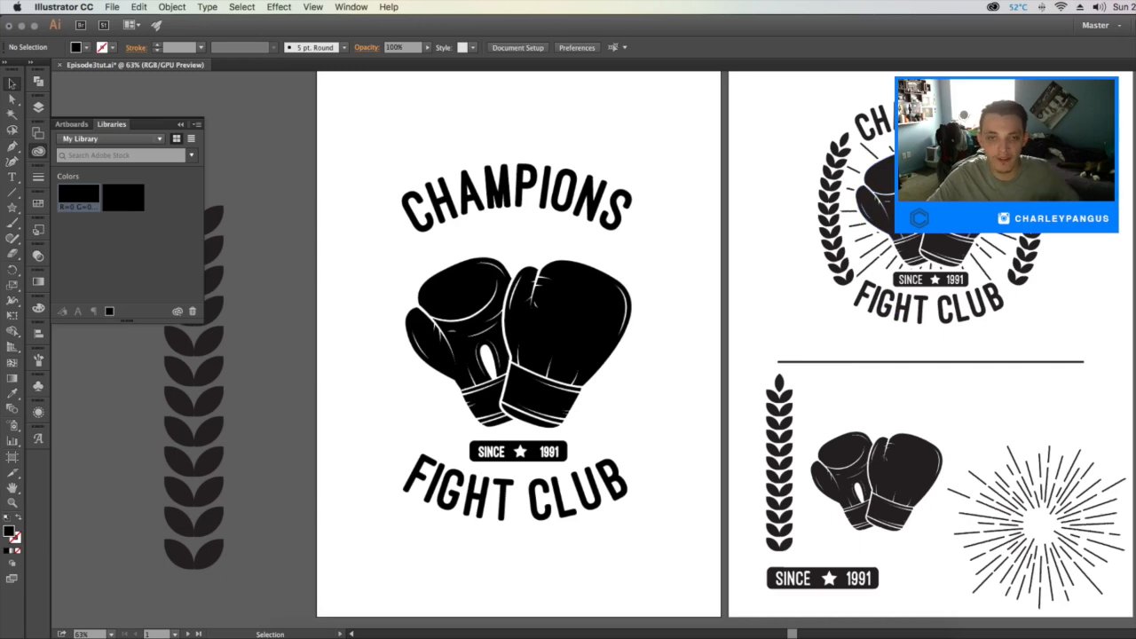
Place a duplicate of the large laurel branch over the main artboard and rotate it 90° so its tip points right
{"action": "scroll", "coordinate": [721, 355], "scroll_direction": "left", "scroll_amount": 3}
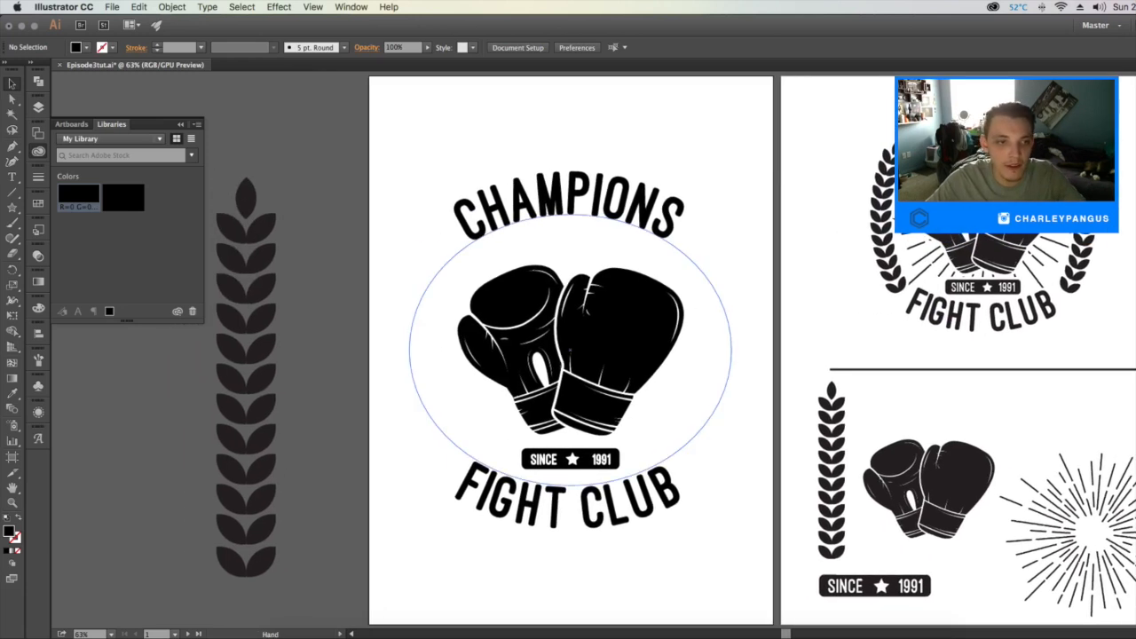
{"action": "scroll", "coordinate": [721, 355], "scroll_direction": "left", "scroll_amount": 4}
{"action": "scroll", "coordinate": [636, 373], "scroll_direction": "up", "scroll_amount": 1}
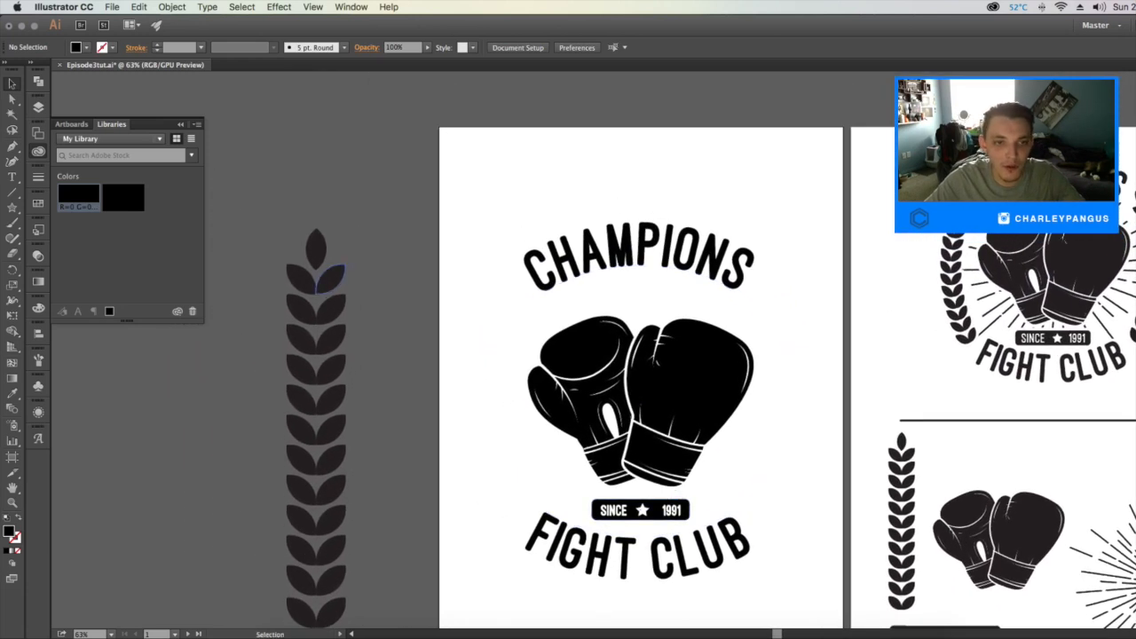
{"action": "left_click", "coordinate": [316, 373]}
{"action": "left_click_drag", "start_coordinate": [315, 373], "coordinate": [391, 309]}
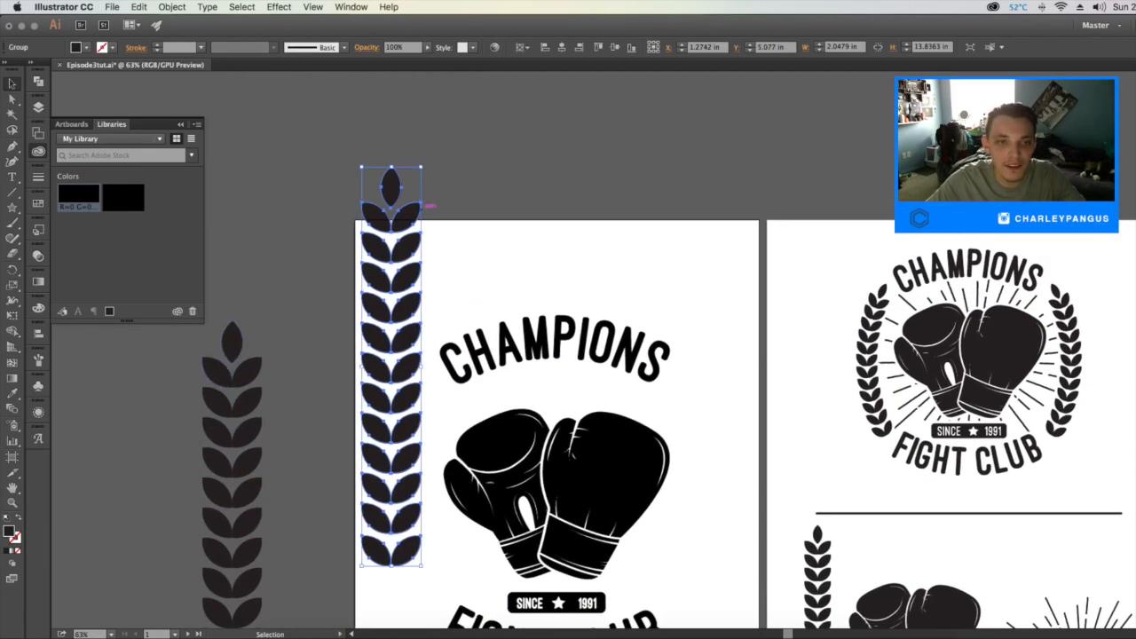
{"action": "left_click_drag", "start_coordinate": [424, 165], "coordinate": [581, 401]}
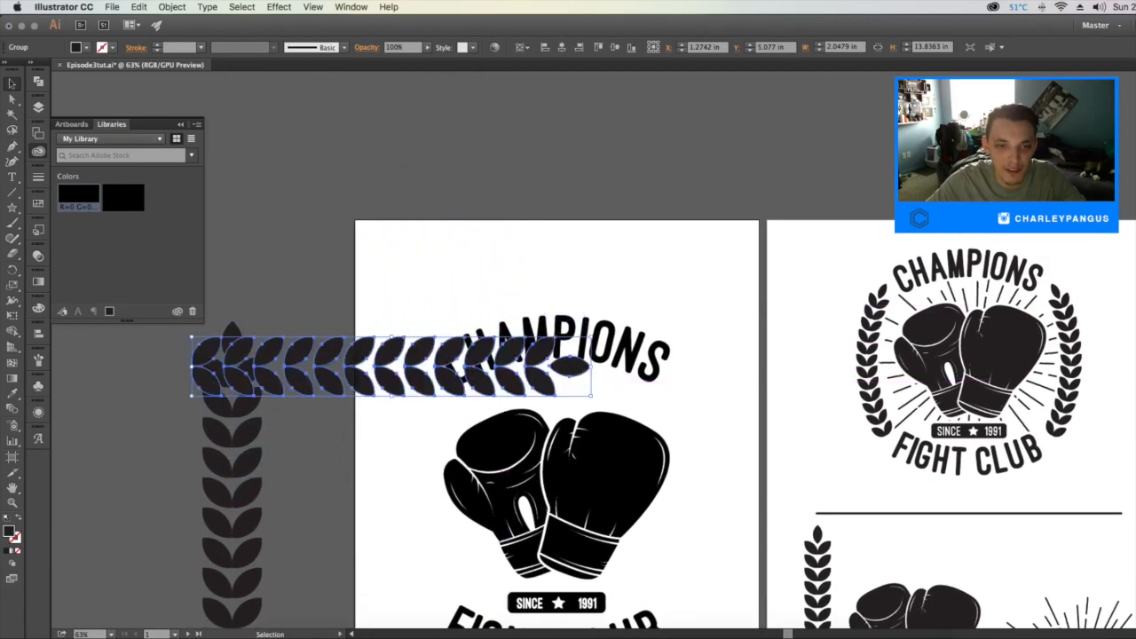
{"action": "left_click_drag", "start_coordinate": [515, 279], "coordinate": [590, 174]}
{"action": "key", "text": "super+z"}
{"action": "double_click", "coordinate": [312, 353]}
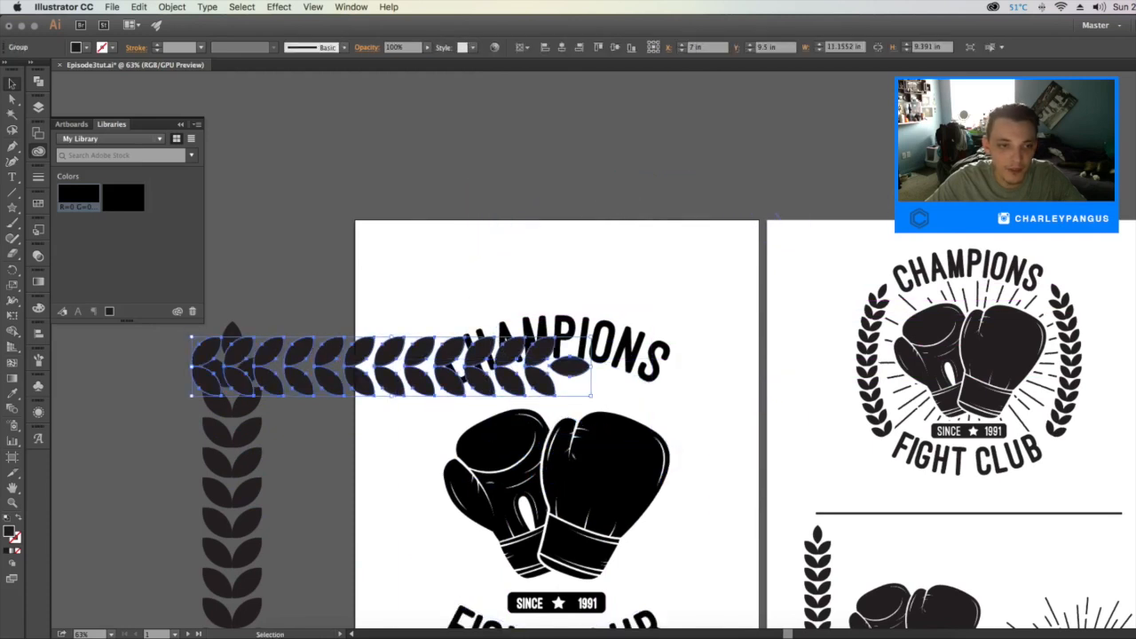
{"action": "key", "text": "Escape"}
Move the horizontal laurel copy above the artboard and scale it to about 10.88 in long
{"action": "left_click_drag", "start_coordinate": [313, 354], "coordinate": [385, 236]}
{"action": "left_click_drag", "start_coordinate": [661, 216], "coordinate": [619, 222]}
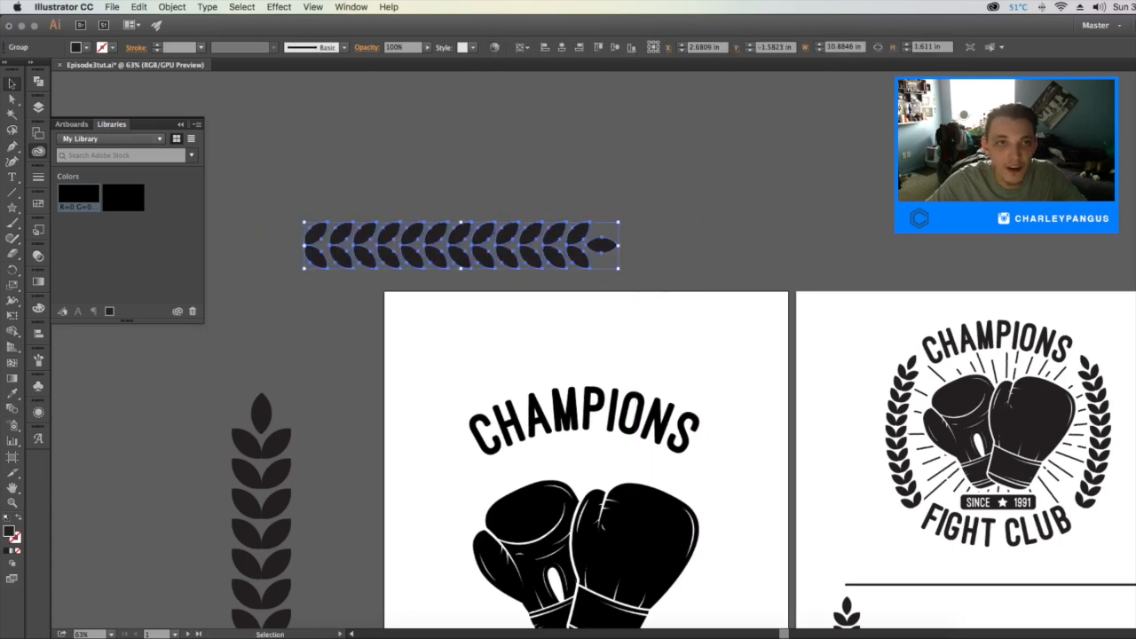
Apply the Arc warp effect to the horizontal laurel and expand its appearance
{"action": "left_click", "coordinate": [313, 7]}
{"action": "mouse_move", "coordinate": [279, 7]}
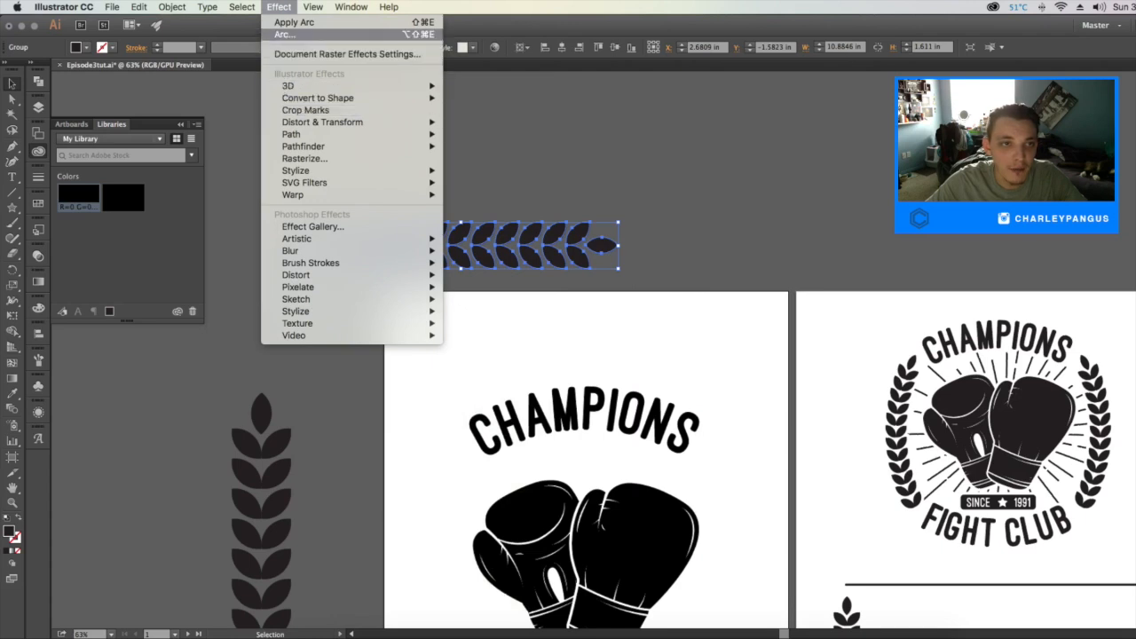
{"action": "left_click", "coordinate": [294, 22]}
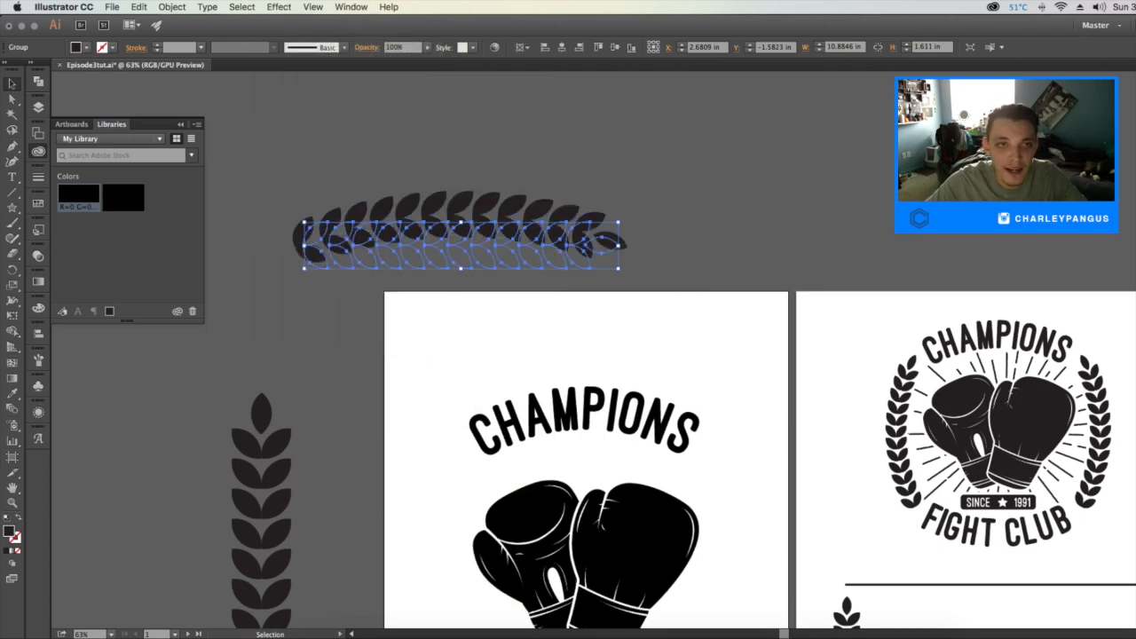
{"action": "left_click", "coordinate": [171, 6]}
{"action": "left_click", "coordinate": [197, 148]}
{"action": "left_click", "coordinate": [462, 162]}
{"action": "left_click", "coordinate": [490, 232]}
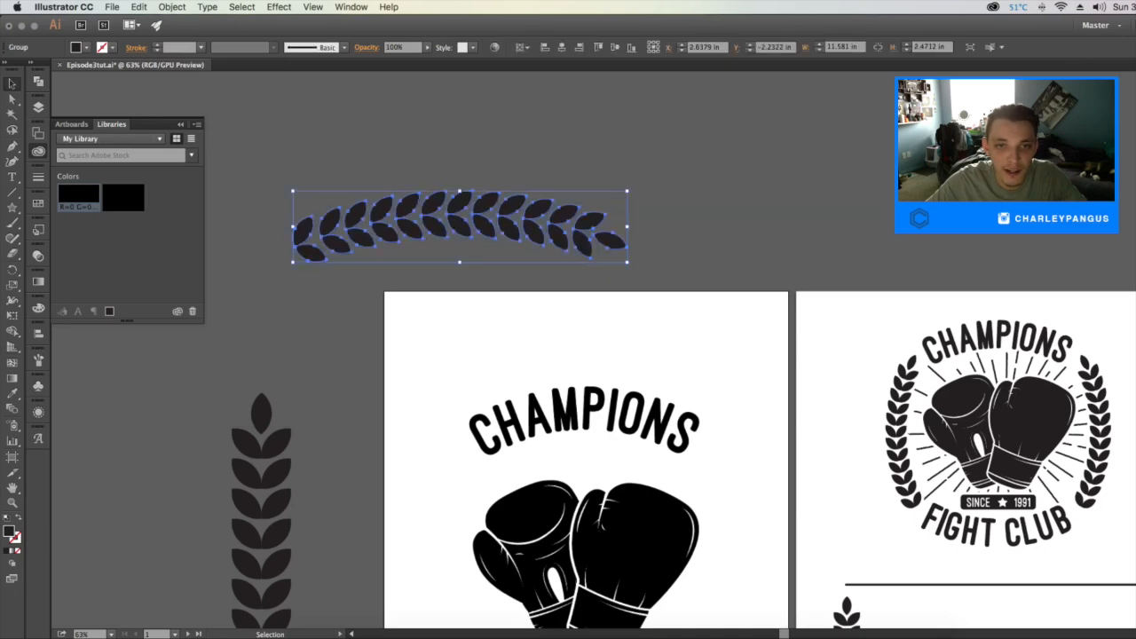
Rotate the arced laurel 90° upright with its tip at the top and move it to the left of the gloves
{"action": "left_click_drag", "start_coordinate": [631, 187], "coordinate": [438, 97]}
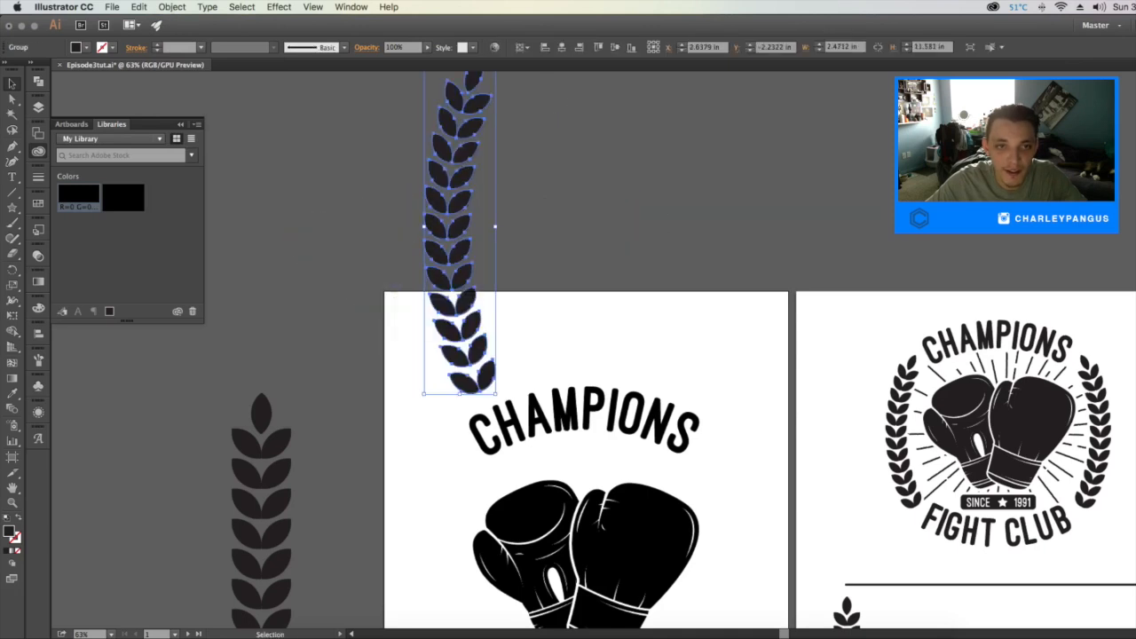
{"action": "left_click_drag", "start_coordinate": [460, 258], "coordinate": [326, 420]}
{"action": "key", "text": "space"}
{"action": "left_click_drag", "start_coordinate": [586, 533], "coordinate": [598, 297]}
{"action": "left_click_drag", "start_coordinate": [357, 128], "coordinate": [460, 295]}
Scale the arced laurel to about 1.84 by 8.64 in and position it close beside the left glove
{"action": "left_click_drag", "start_coordinate": [480, 159], "coordinate": [471, 171]}
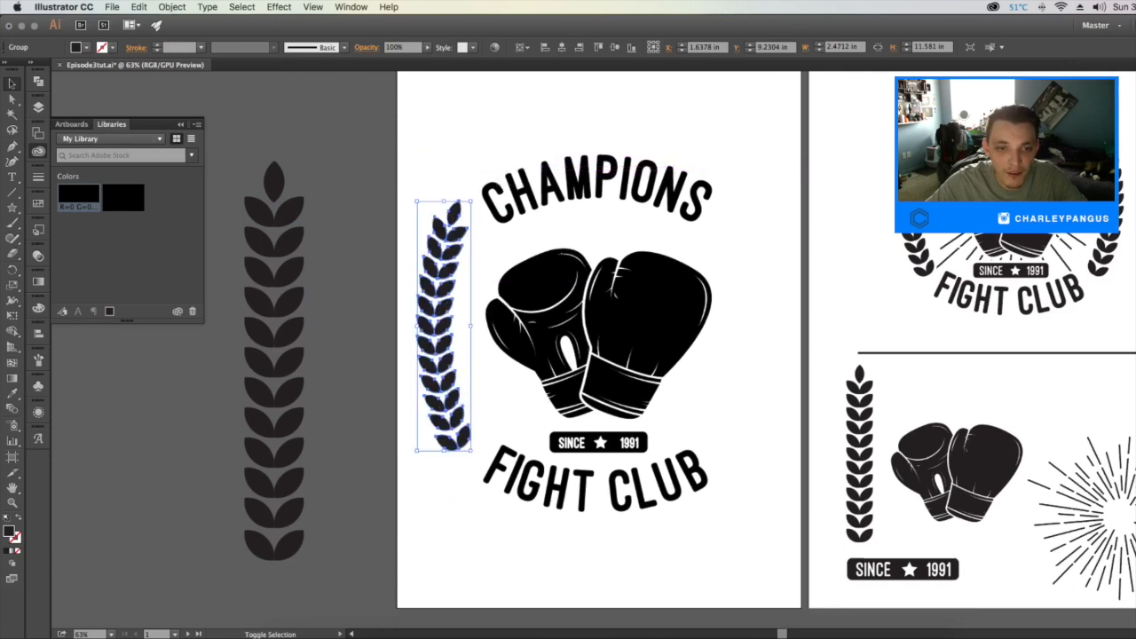
{"action": "left_click", "coordinate": [478, 232]}
{"action": "left_click_drag", "start_coordinate": [459, 233], "coordinate": [468, 243]}
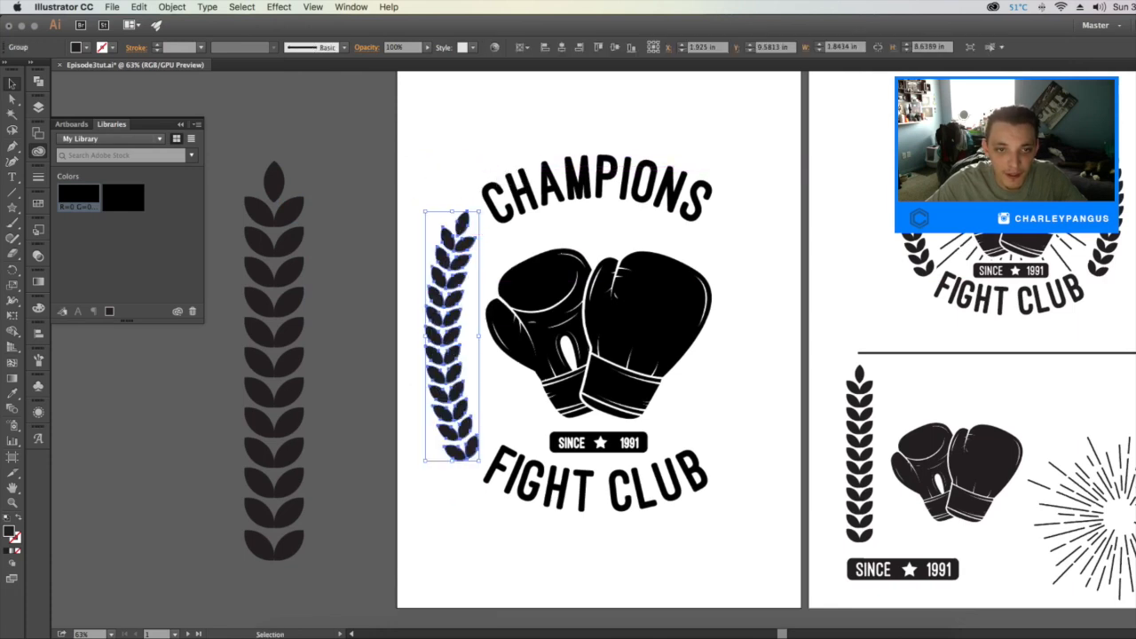
Centre the arced laurel vertically on the artboard and nudge it slightly closer to the gloves
{"action": "left_click", "coordinate": [614, 47]}
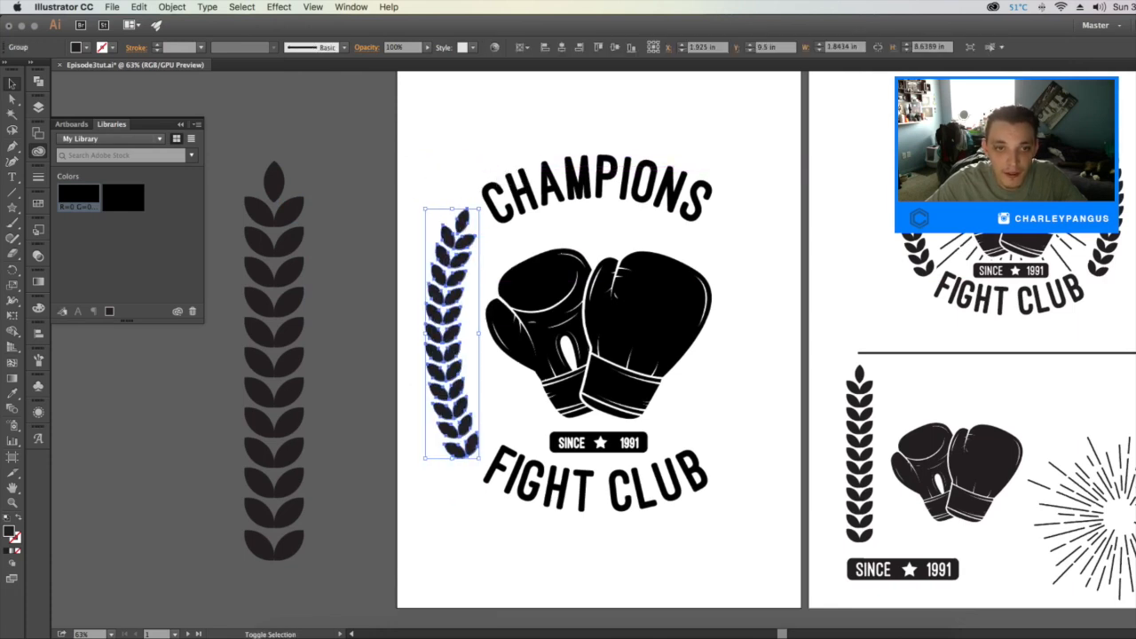
{"action": "left_click", "coordinate": [496, 233]}
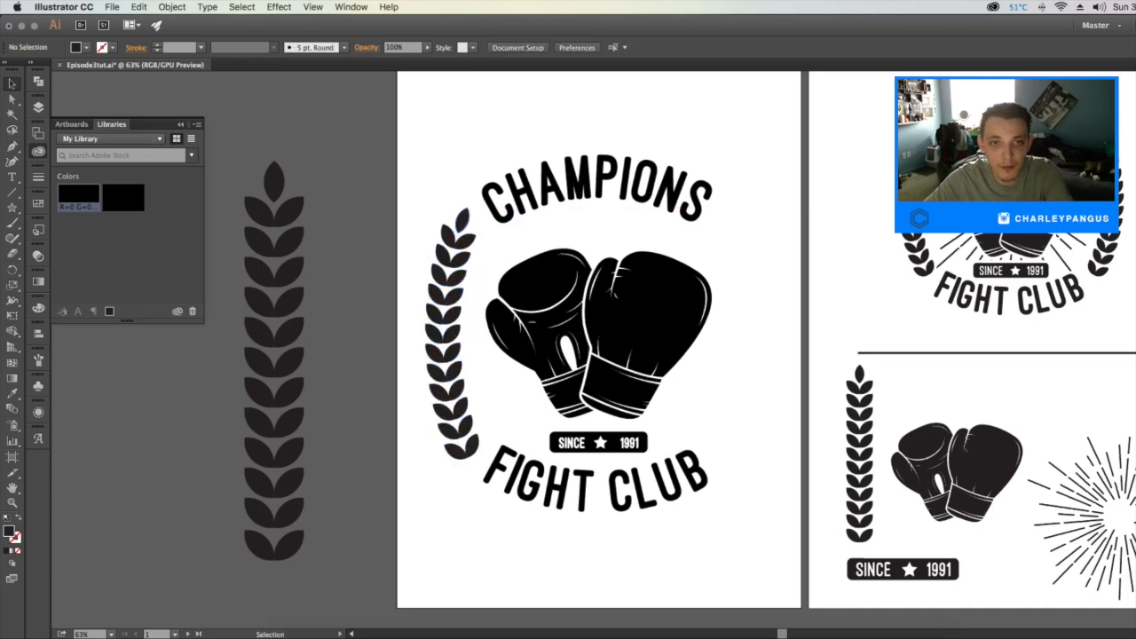
{"action": "left_click", "coordinate": [463, 224]}
{"action": "key", "text": "Right"}
{"action": "key", "text": "Right"}
{"action": "key", "text": "Right"}
{"action": "key", "text": "Right"}
{"action": "key", "text": "Right"}
{"action": "left_click", "coordinate": [498, 233]}
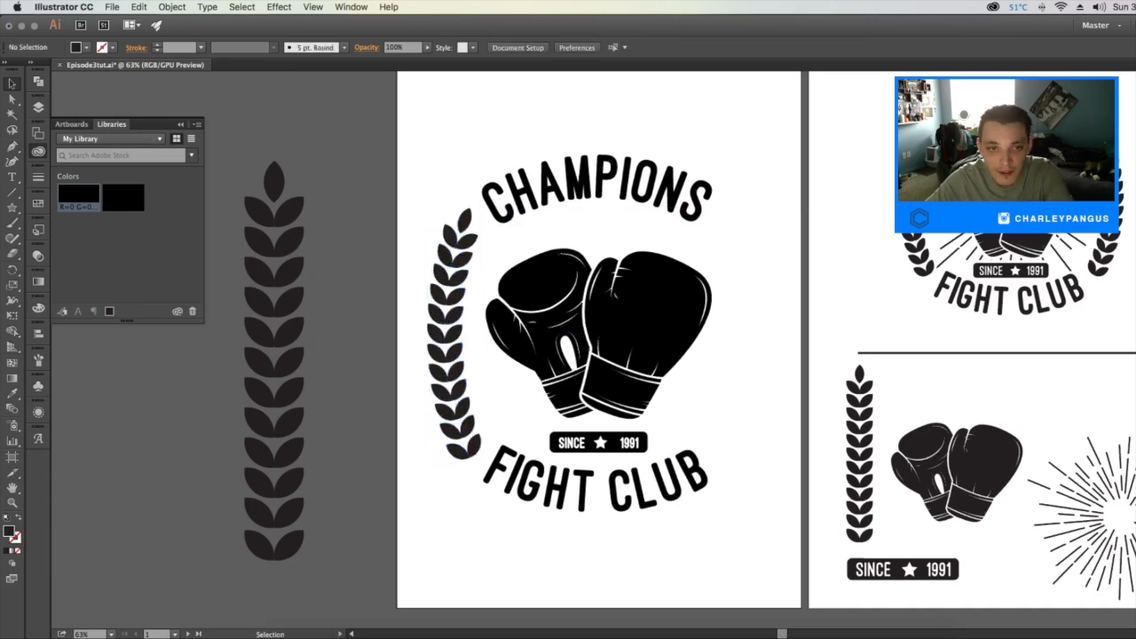
Duplicate the arced laurel to the opposite side of the boxing gloves
{"action": "left_click_drag", "start_coordinate": [532, 293], "coordinate": [388, 281]}
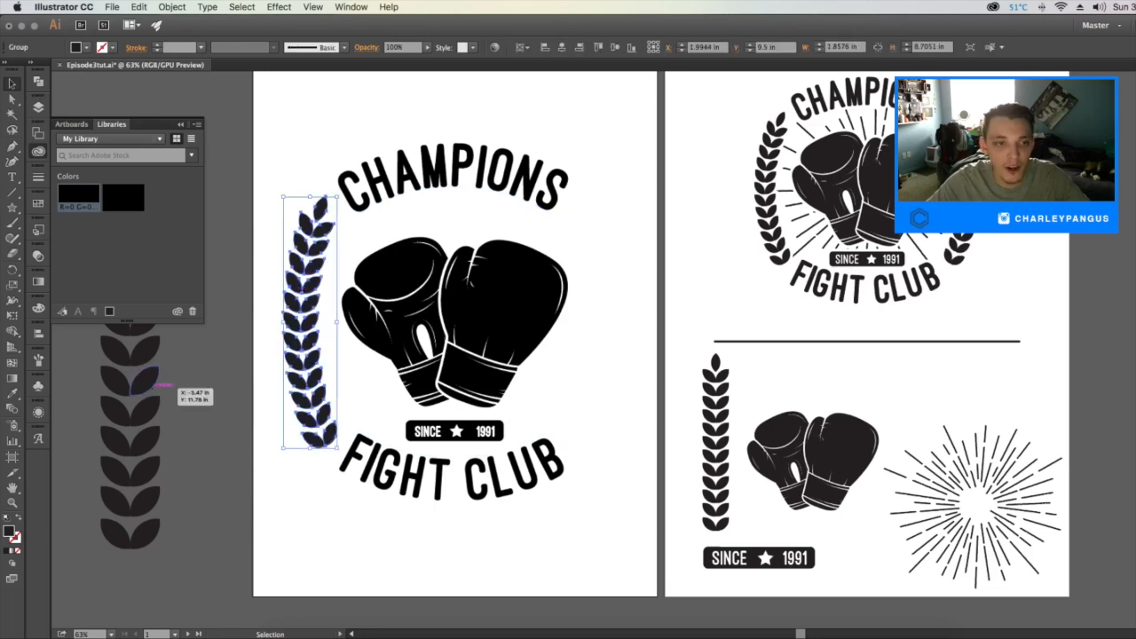
{"action": "left_click_drag", "start_coordinate": [307, 232], "coordinate": [499, 224]}
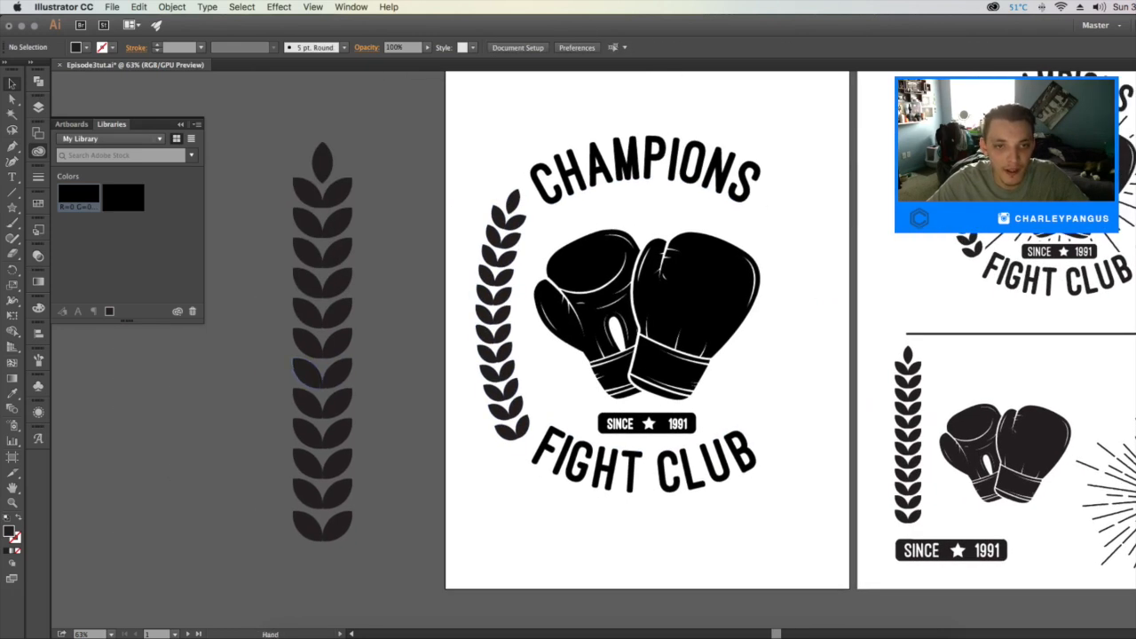
{"action": "left_click_drag", "start_coordinate": [501, 297], "coordinate": [440, 299]}
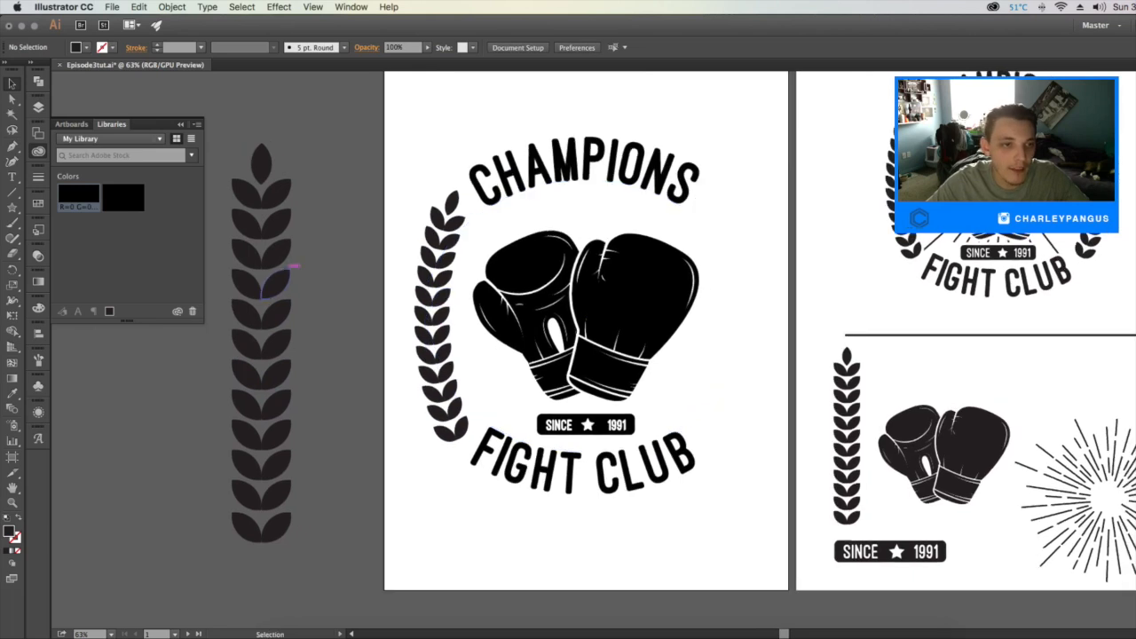
{"action": "mouse_move", "coordinate": [569, 320]}
{"action": "left_mouse_down"}
{"action": "mouse_move", "coordinate": [589, 335]}
{"action": "mouse_move", "coordinate": [600, 323]}
{"action": "mouse_move", "coordinate": [586, 322]}
{"action": "left_mouse_up"}
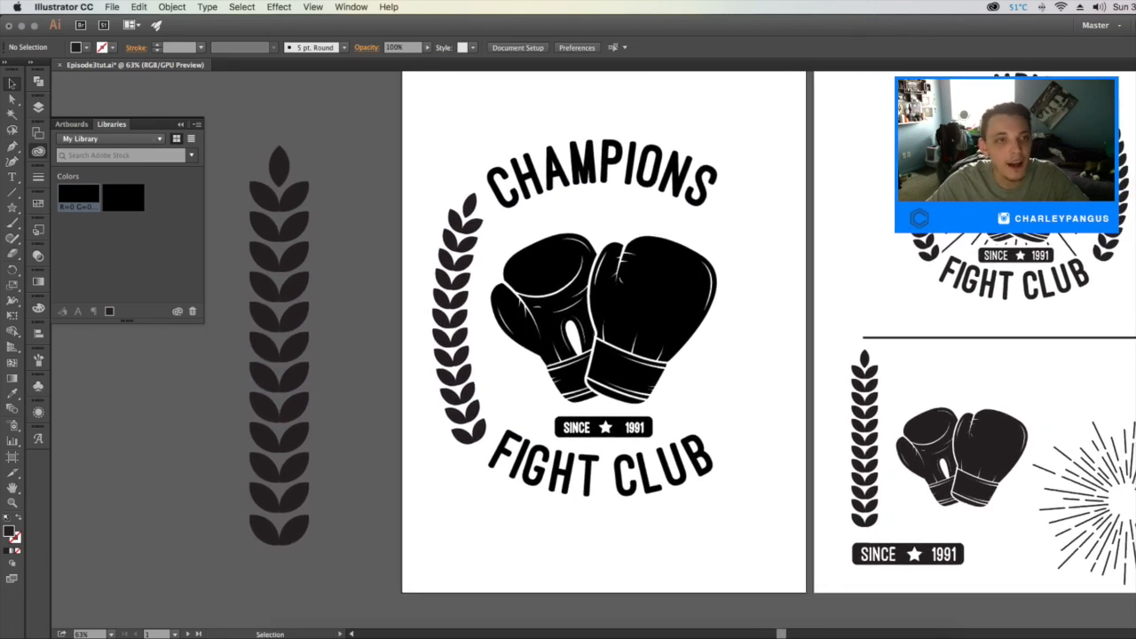
{"action": "left_click", "coordinate": [452, 264]}
{"action": "left_click", "coordinate": [485, 286]}
{"action": "left_click_drag", "start_coordinate": [485, 286], "coordinate": [442, 284]}
{"action": "left_click", "coordinate": [421, 279]}
{"action": "left_click_drag", "start_coordinate": [444, 192], "coordinate": [436, 230]}
{"action": "left_click", "coordinate": [460, 228]}
{"action": "left_click_drag", "start_coordinate": [380, 259], "coordinate": [682, 274]}
Reflect the laurel copy across the vertical axis so it mirrors the original branch
{"action": "right_click", "coordinate": [688, 282]}
{"action": "mouse_move", "coordinate": [737, 373]}
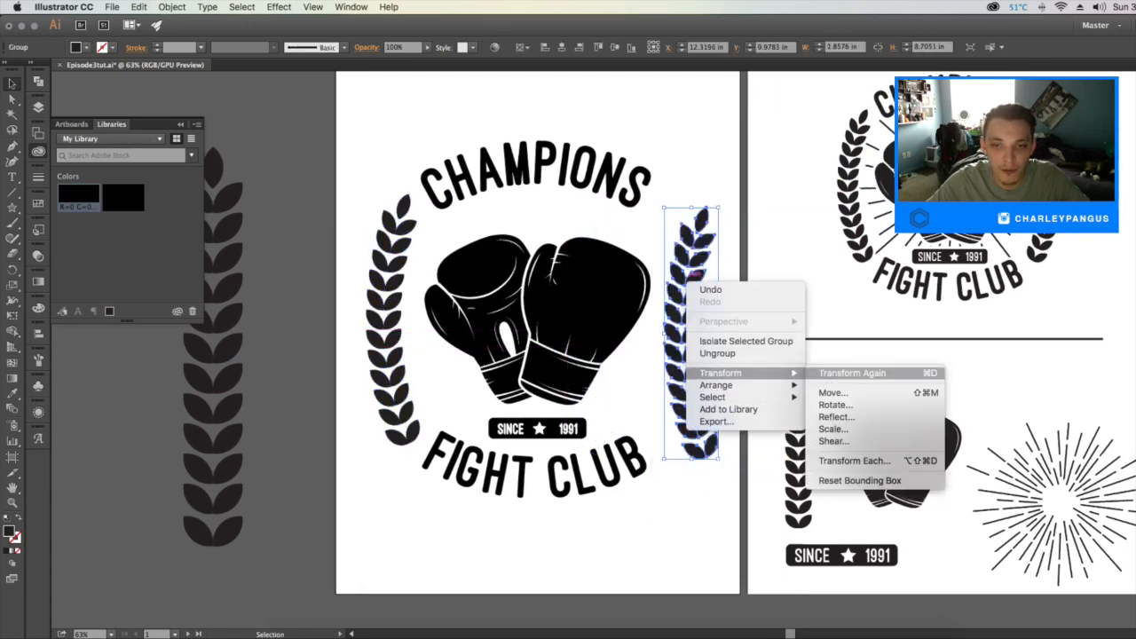
{"action": "left_click", "coordinate": [835, 416]}
{"action": "key", "text": "Return"}
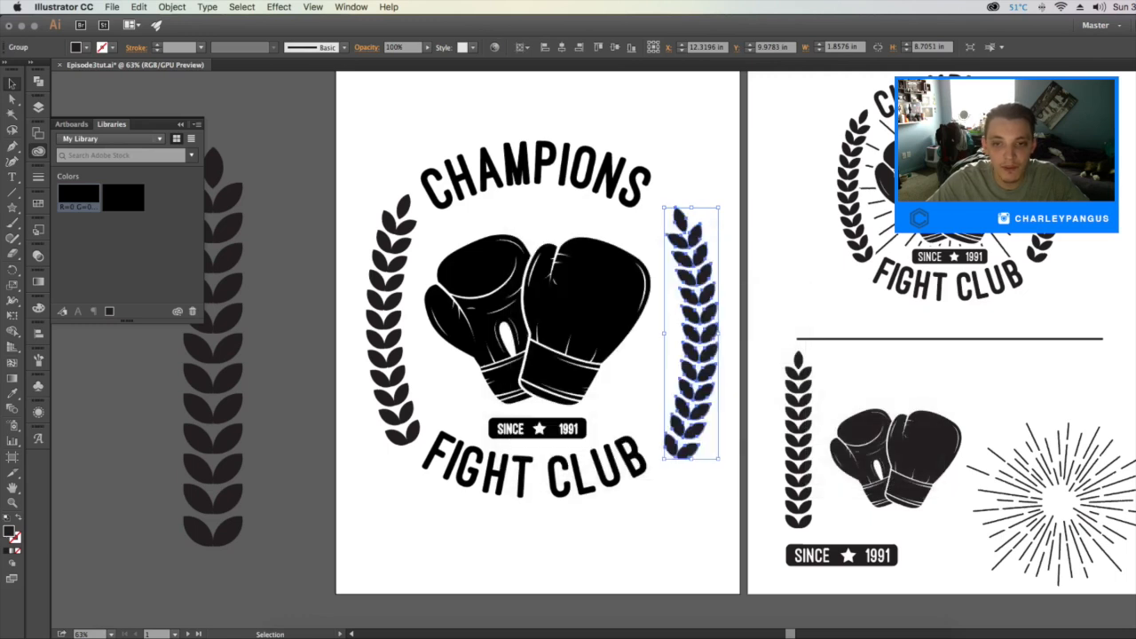
Move the mirrored laurel closer to the gloves, centre it vertically on the artboard and nudge it slightly inward
{"action": "left_click_drag", "start_coordinate": [711, 261], "coordinate": [700, 257]}
{"action": "left_click", "coordinate": [615, 48]}
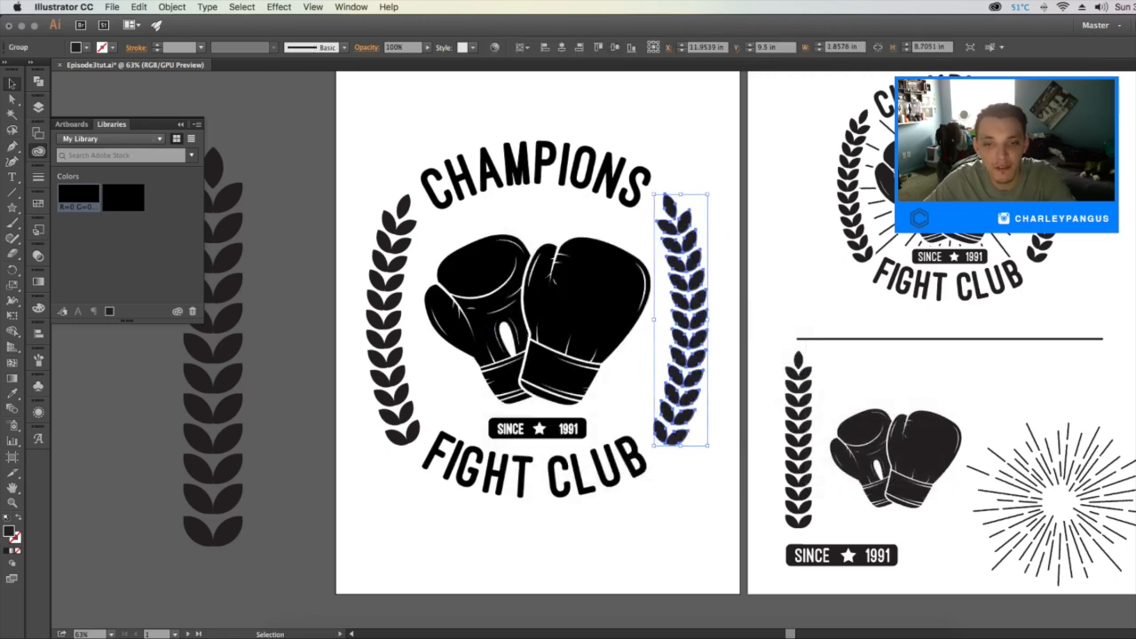
{"action": "key", "text": "Left"}
{"action": "key", "text": "Left"}
{"action": "key", "text": "Left"}
{"action": "key", "text": "Left"}
{"action": "key", "text": "super+shift+a"}
Select both laurel branches together and nudge the pair to a horizontal position of 7 in
{"action": "left_click", "coordinate": [694, 300]}
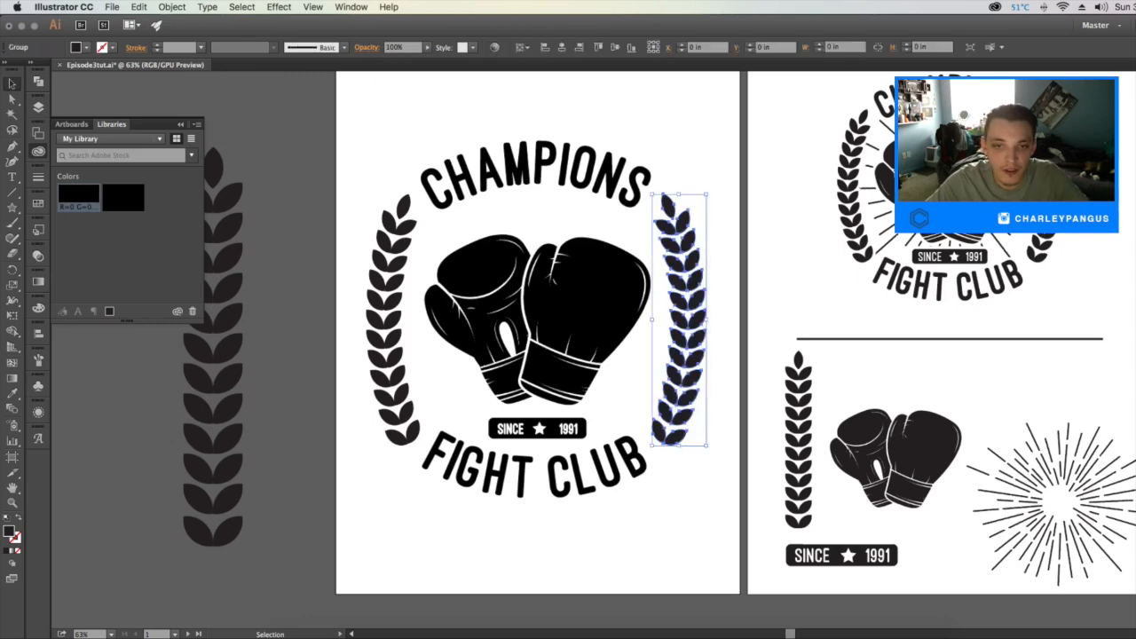
{"action": "left_click", "coordinate": [397, 261], "text": "shift"}
{"action": "key", "text": "v"}
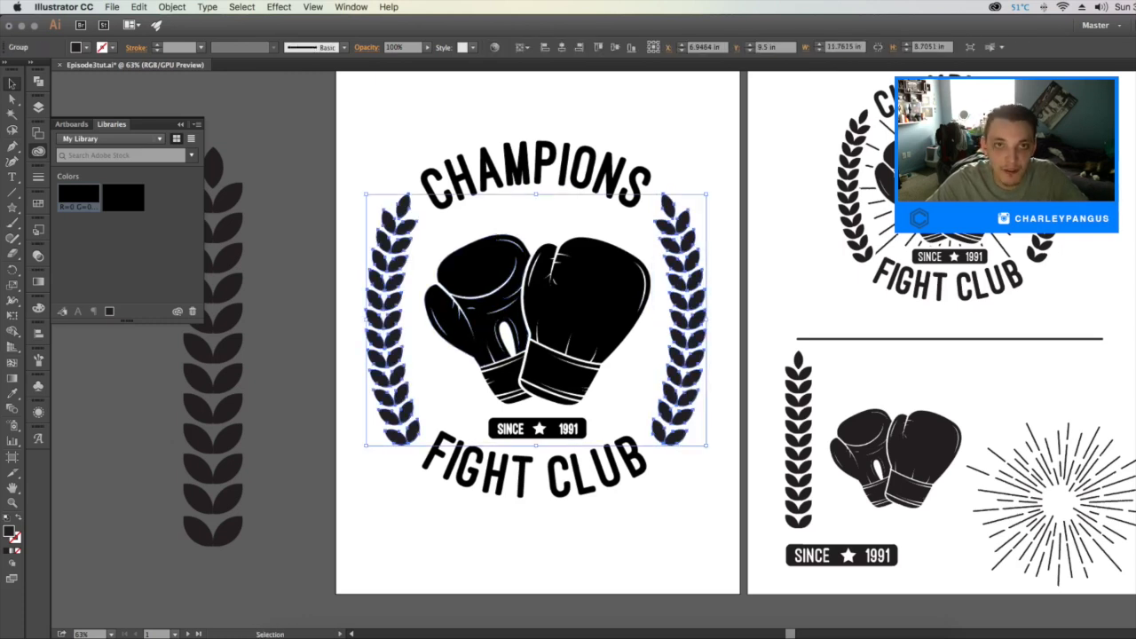
{"action": "key", "text": "Right"}
{"action": "key", "text": "Right"}
{"action": "key", "text": "Right"}
{"action": "key", "text": "Right"}
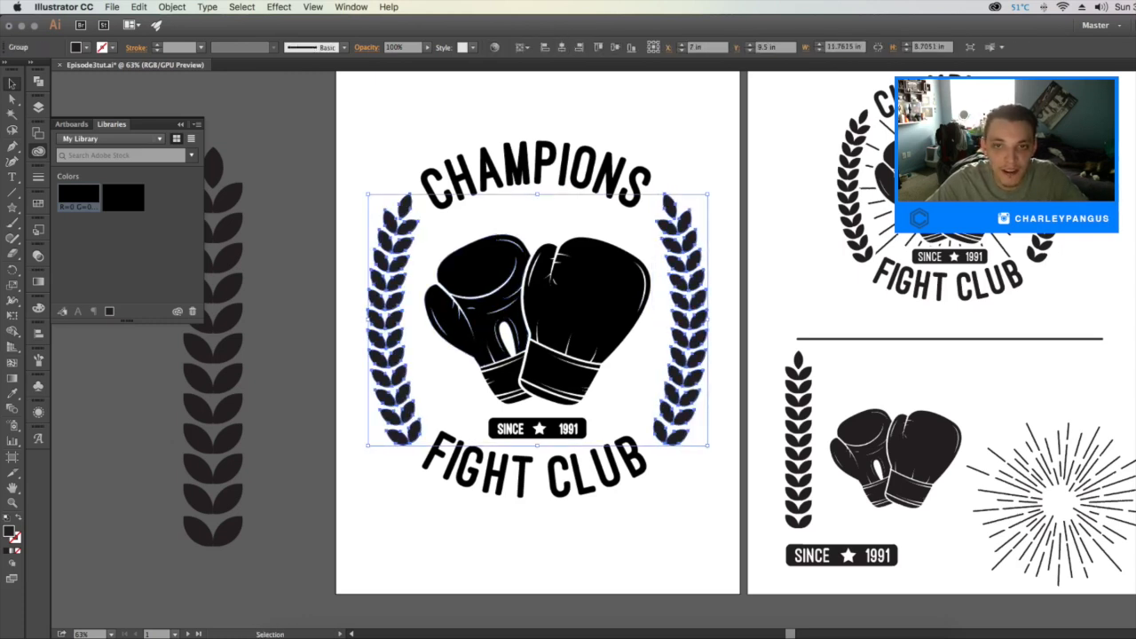
{"action": "key", "text": "super+shift+a"}
Enlarge the SINCE 1991 banner slightly from its centre
{"action": "key", "text": "space"}
{"action": "left_click_drag", "start_coordinate": [569, 320], "coordinate": [548, 353]}
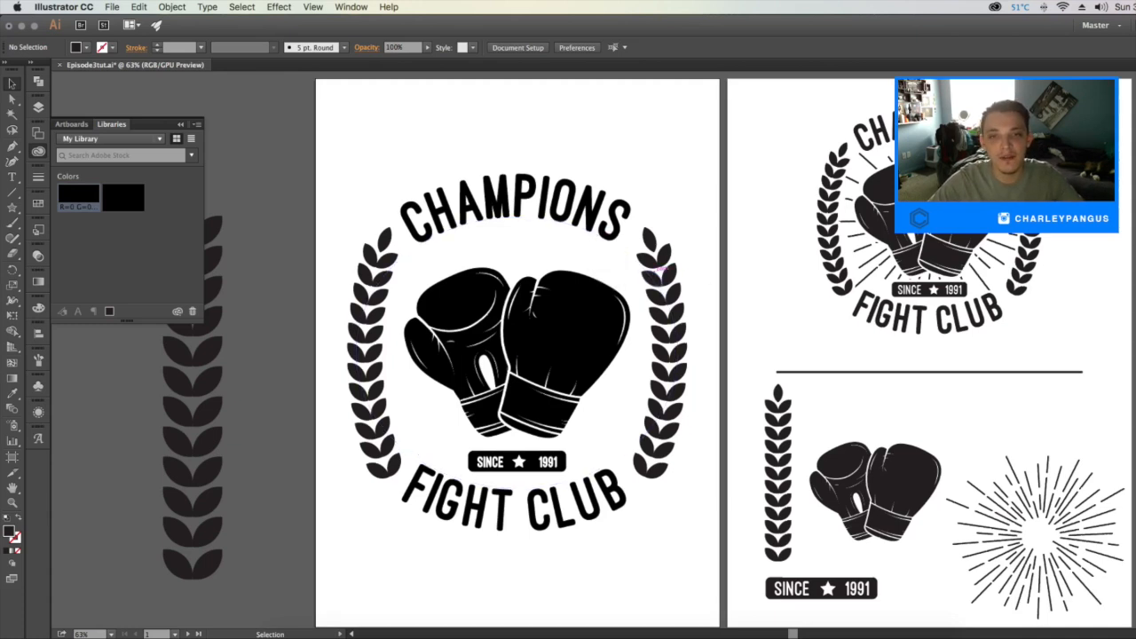
{"action": "left_click_drag", "start_coordinate": [657, 391], "coordinate": [661, 341]}
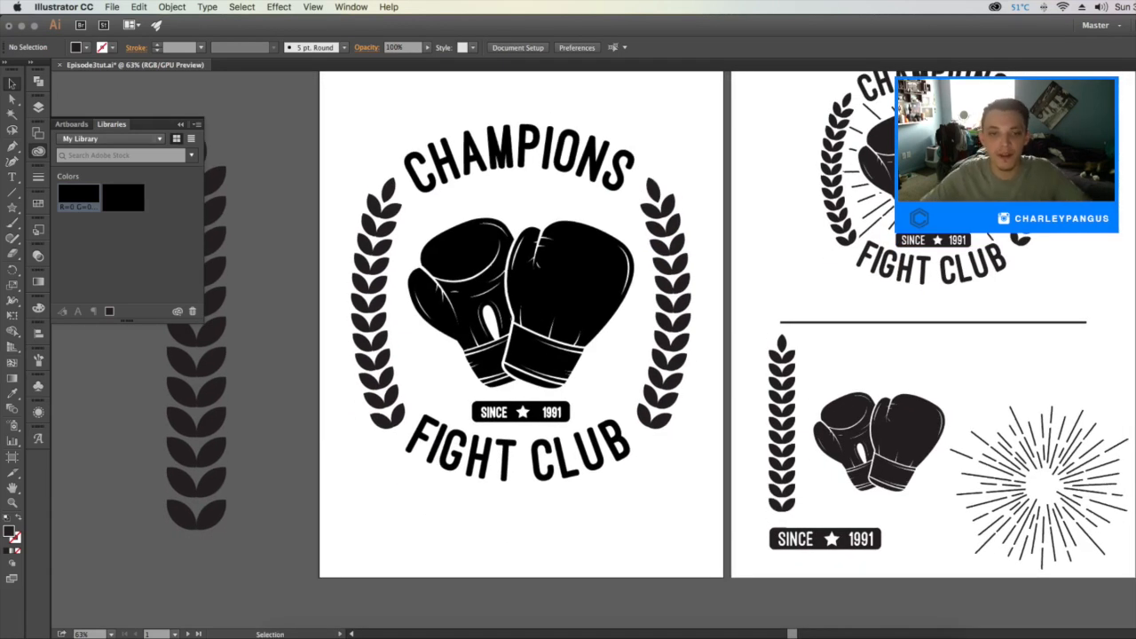
{"action": "left_click_drag", "start_coordinate": [661, 341], "coordinate": [664, 357]}
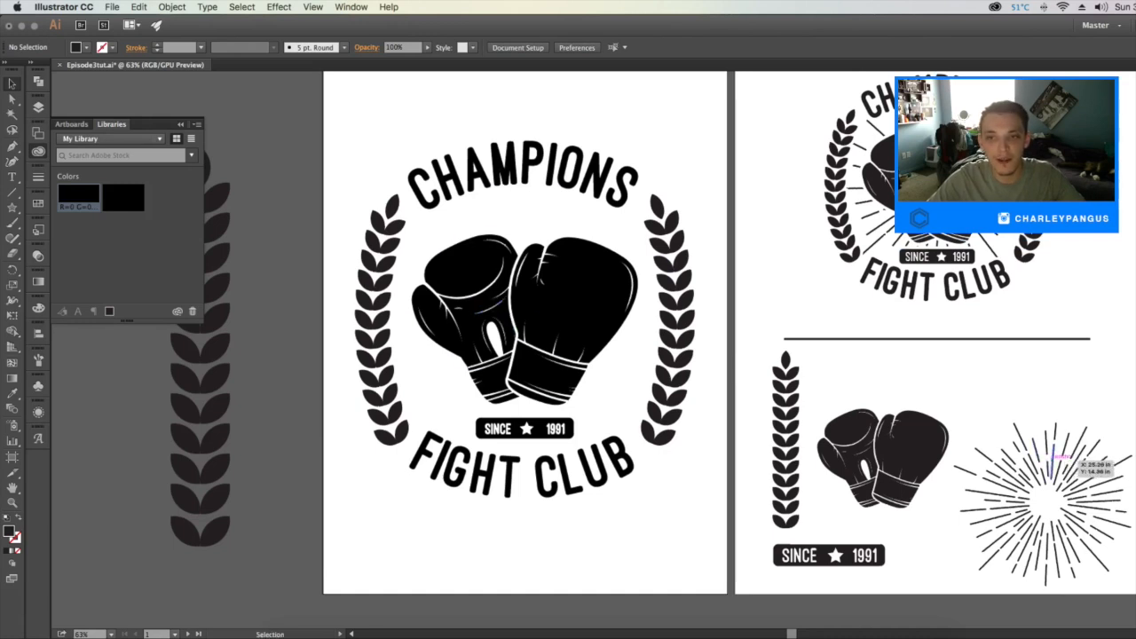
{"action": "mouse_move", "coordinate": [499, 263]}
{"action": "left_mouse_down"}
{"action": "mouse_move", "coordinate": [485, 266]}
{"action": "mouse_move", "coordinate": [493, 272]}
{"action": "left_mouse_up"}
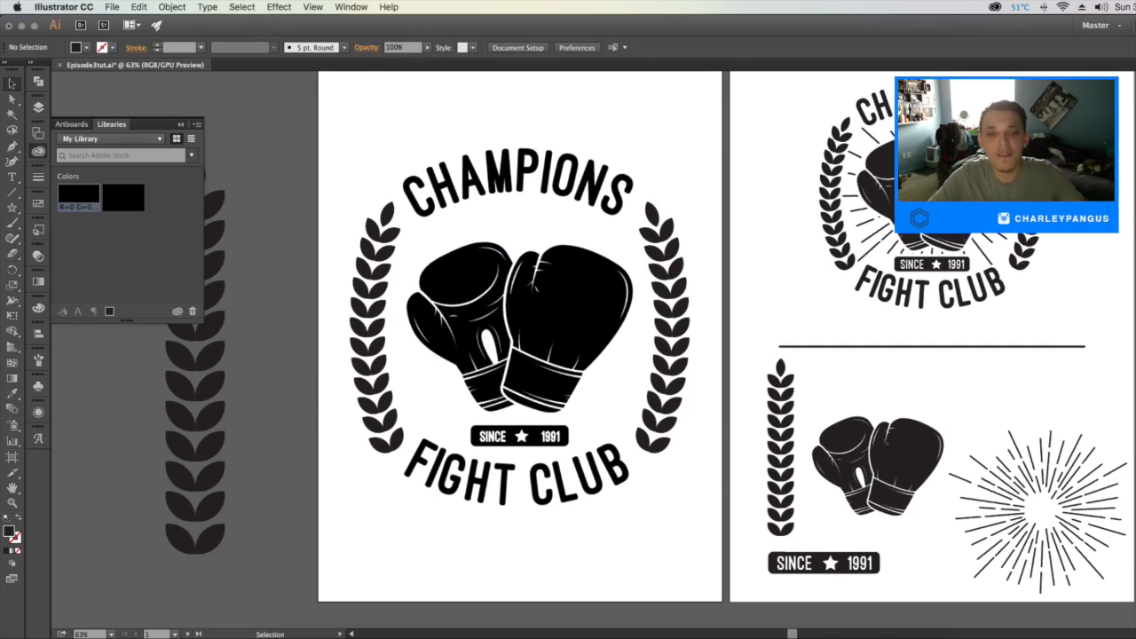
{"action": "left_click", "coordinate": [554, 435]}
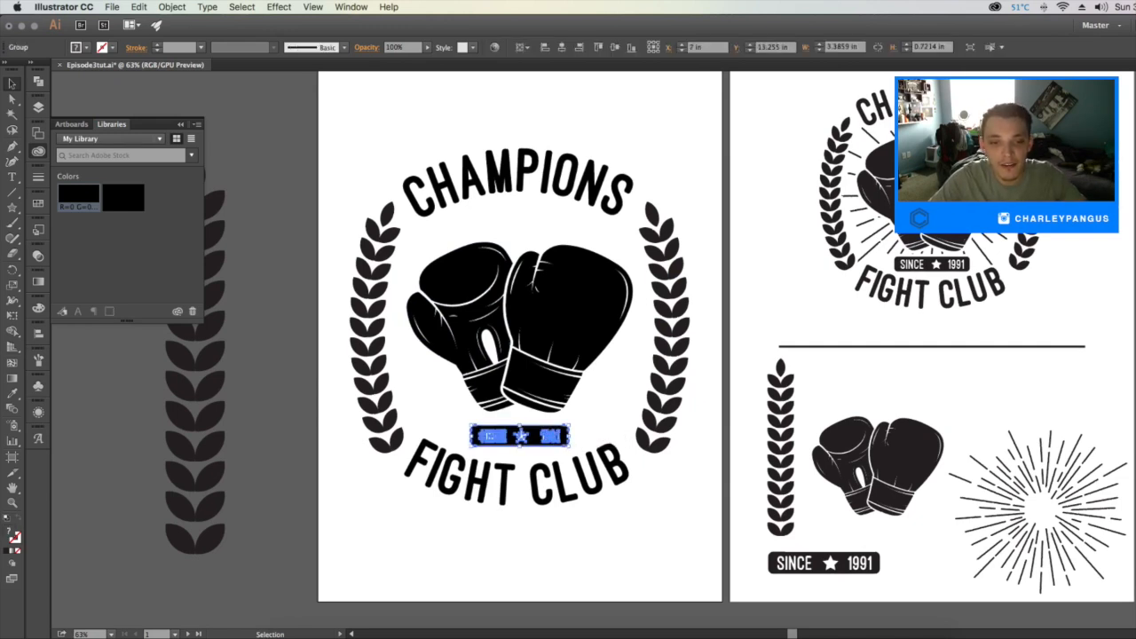
{"action": "left_click_drag", "start_coordinate": [569, 427], "coordinate": [575, 425]}
{"action": "key", "text": "super+shift+a"}
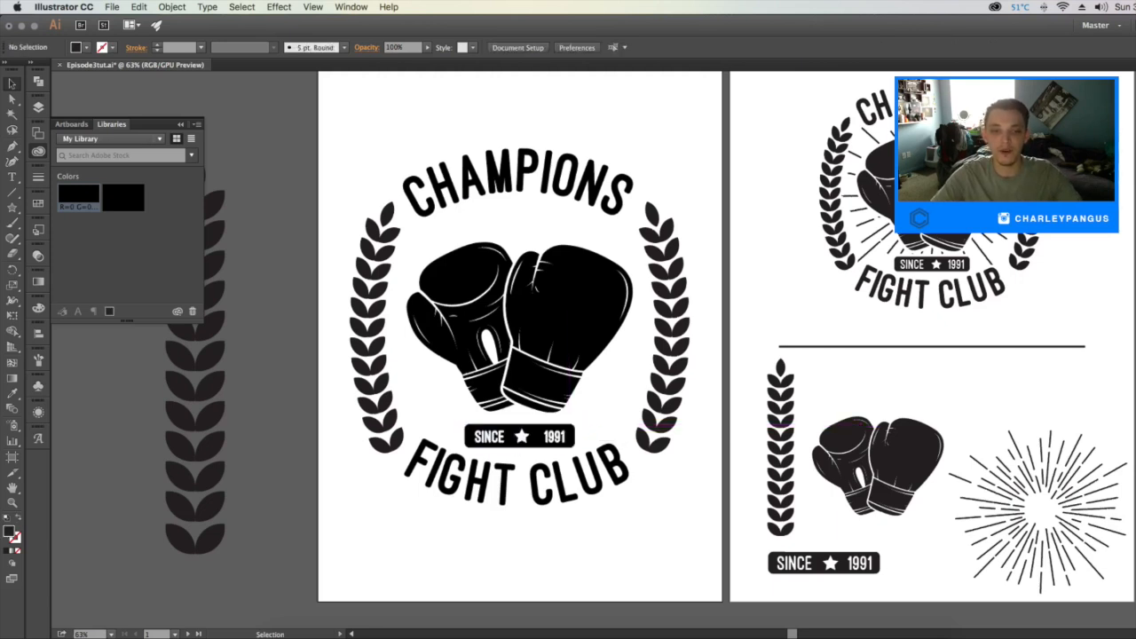
Group the curved lettering, gloves, banner and both laurels of the badge on the artboard
{"action": "scroll", "coordinate": [568, 355], "scroll_direction": "up", "scroll_amount": 1}
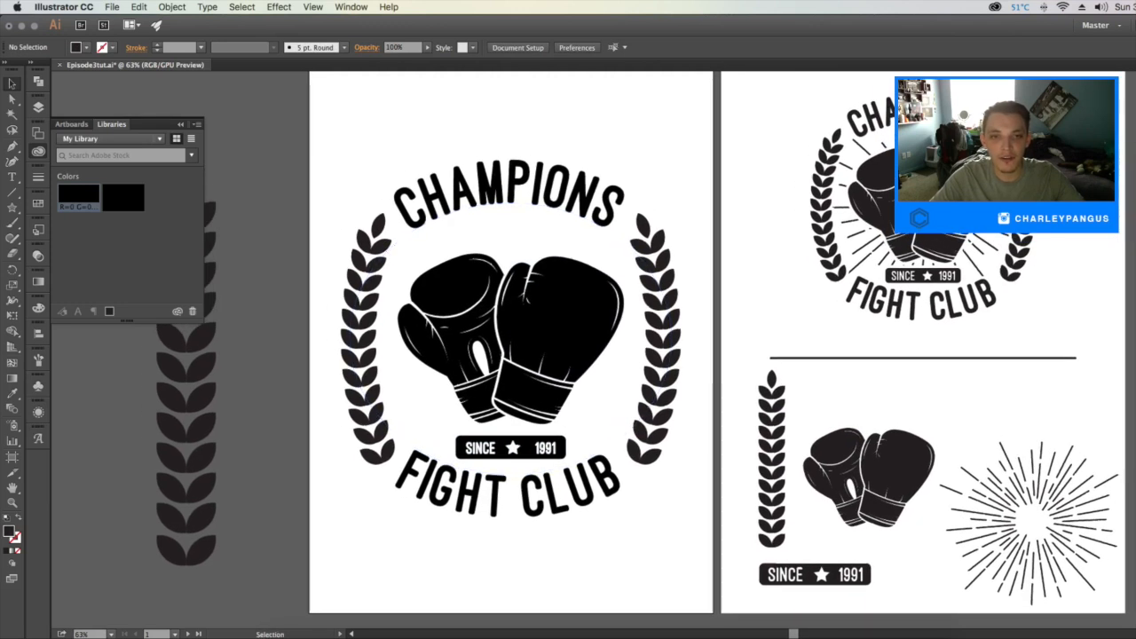
{"action": "scroll", "coordinate": [568, 355], "scroll_direction": "down", "scroll_amount": 2}
{"action": "scroll", "coordinate": [569, 355], "scroll_direction": "right", "scroll_amount": 2}
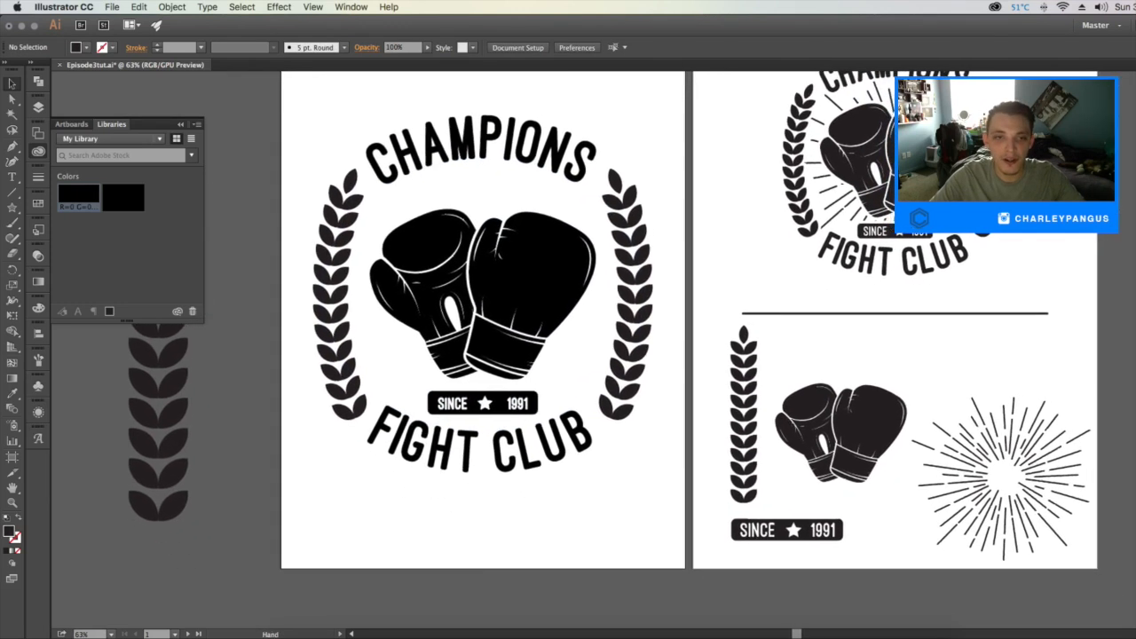
{"action": "scroll", "coordinate": [561, 260], "scroll_direction": "up", "scroll_amount": 1}
{"action": "scroll", "coordinate": [561, 260], "scroll_direction": "right", "scroll_amount": 1}
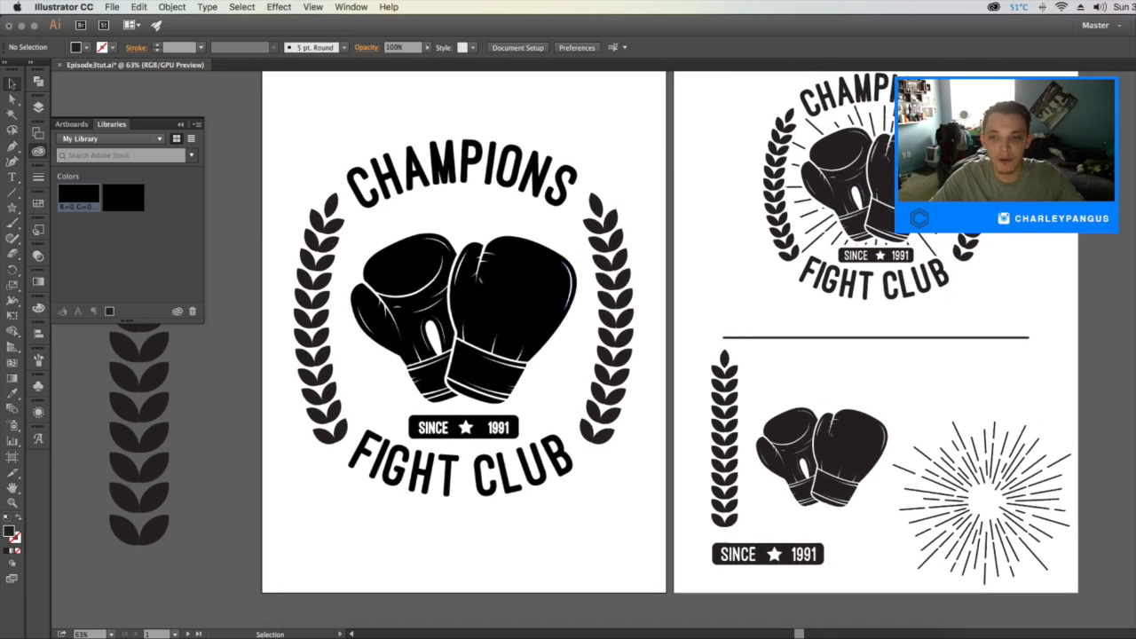
{"action": "left_click", "coordinate": [1065, 466]}
{"action": "key", "text": "super+shift+a"}
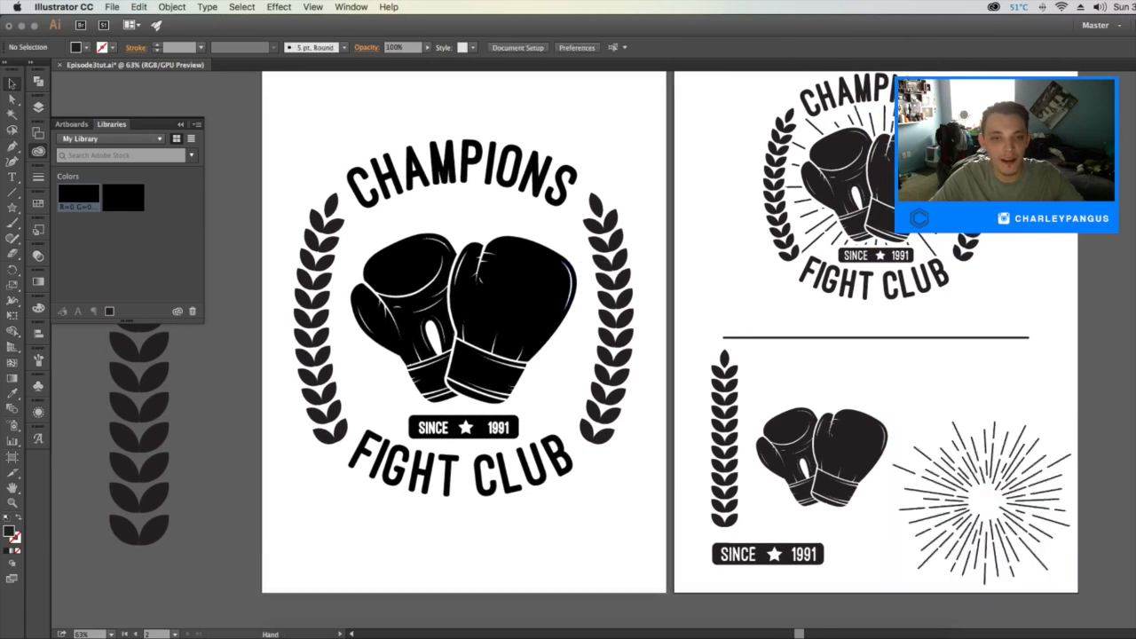
{"action": "scroll", "coordinate": [569, 355], "scroll_direction": "up", "scroll_amount": 1}
{"action": "scroll", "coordinate": [568, 355], "scroll_direction": "left", "scroll_amount": 2}
{"action": "left_click_drag", "start_coordinate": [696, 531], "coordinate": [694, 546]}
{"action": "key", "text": "super+g"}
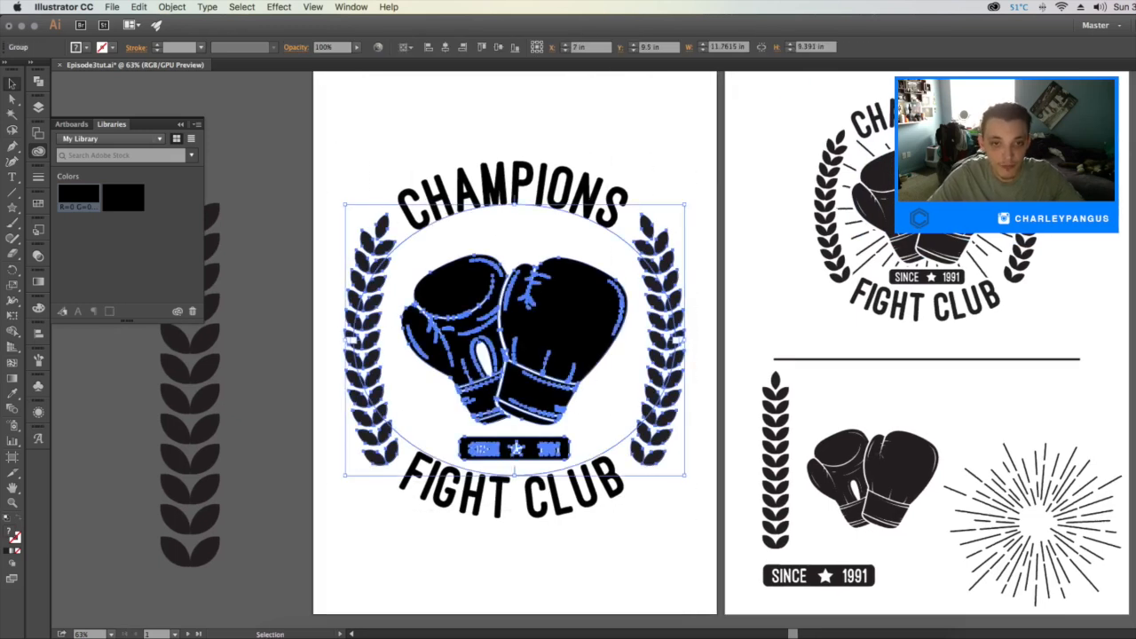
{"action": "key", "text": "super+shift+a"}
Place a duplicate of the complete badge on the pasteboard, up and left of the artboard
{"action": "scroll", "coordinate": [568, 355], "scroll_direction": "up", "scroll_amount": 1}
{"action": "scroll", "coordinate": [568, 355], "scroll_direction": "right", "scroll_amount": 2}
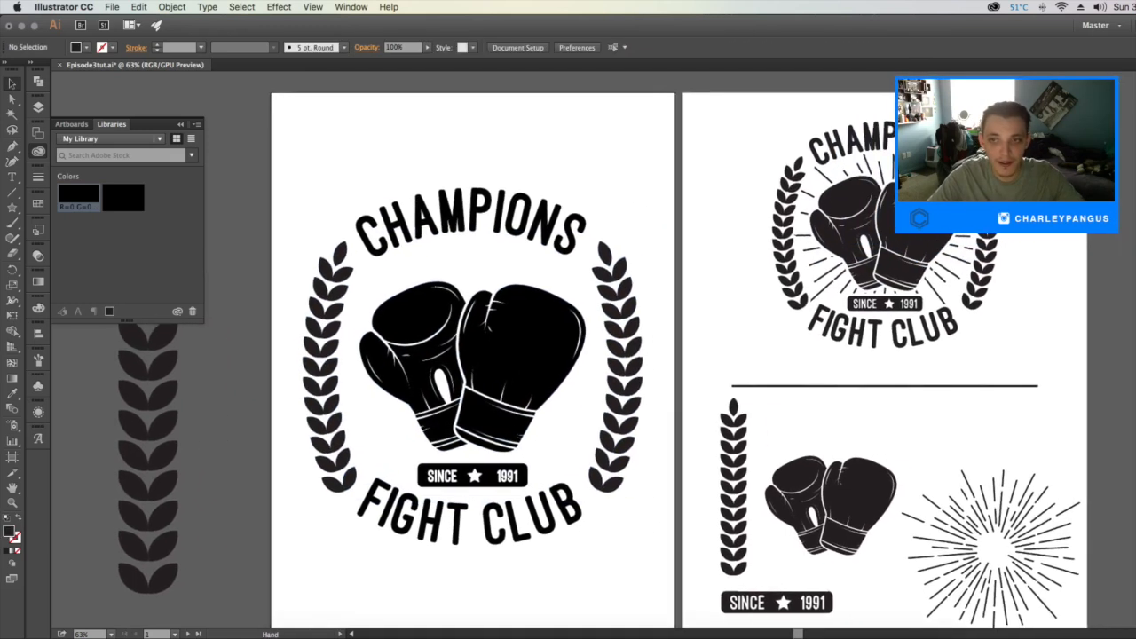
{"action": "scroll", "coordinate": [781, 242], "scroll_direction": "left", "scroll_amount": 6}
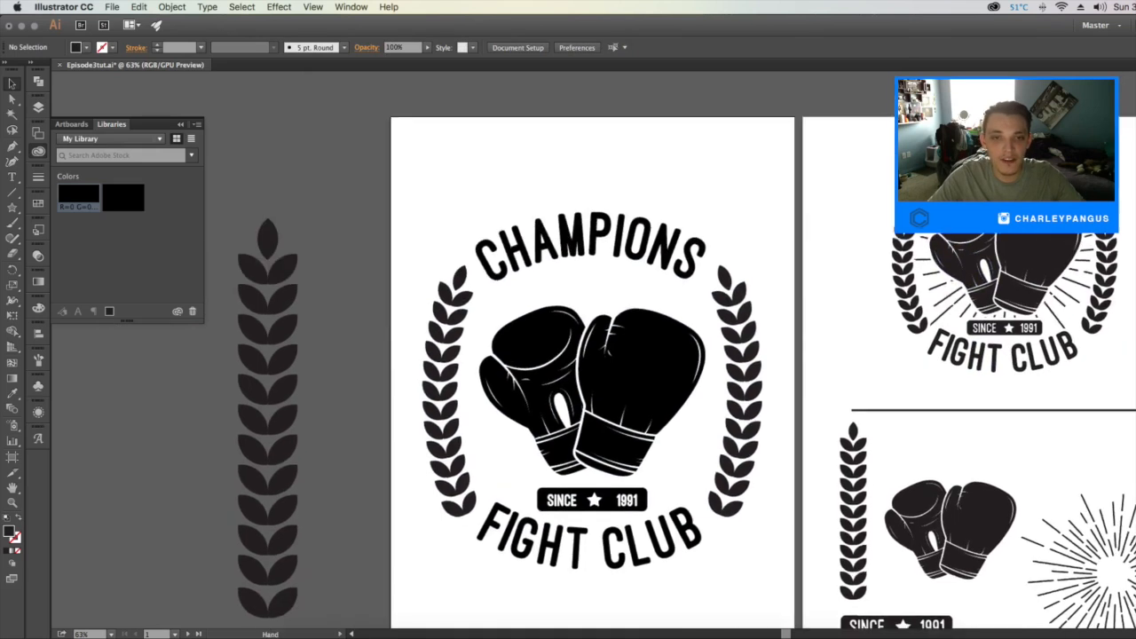
{"action": "key", "text": "a"}
{"action": "left_click_drag", "start_coordinate": [486, 178], "coordinate": [840, 585]}
{"action": "key", "text": "v"}
{"action": "left_click_drag", "start_coordinate": [722, 320], "coordinate": [555, 177], "text": "alt"}
{"action": "left_click_drag", "start_coordinate": [556, 176], "coordinate": [420, 215]}
{"action": "left_click", "coordinate": [555, 218]}
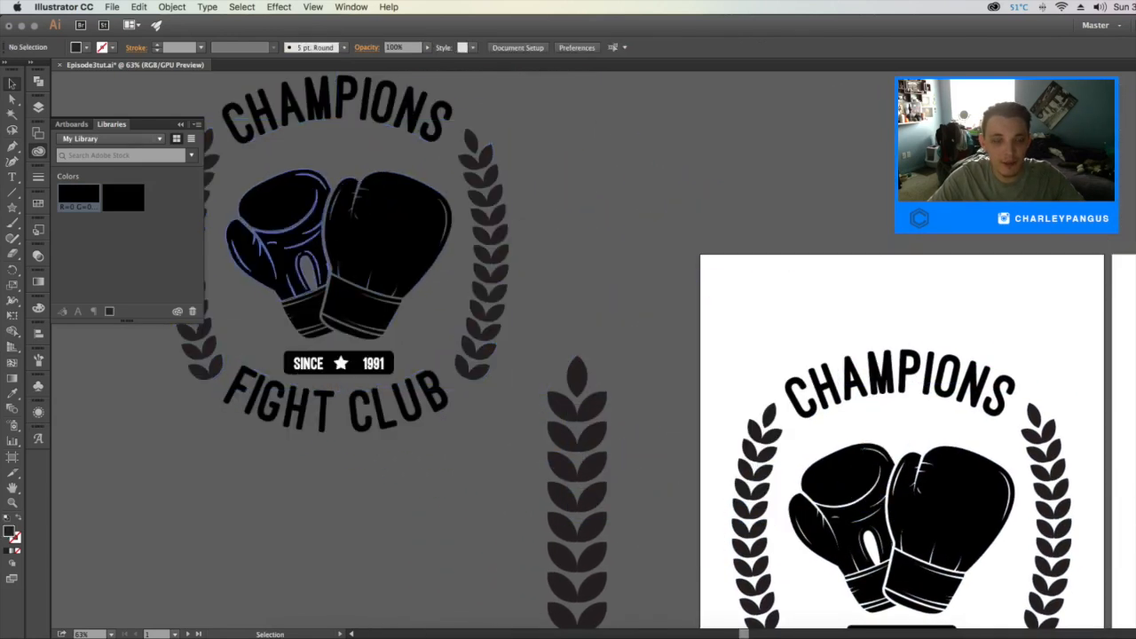
Ungroup the badge on the artboard and select only the two laurel branches
{"action": "left_click_drag", "start_coordinate": [464, 233], "coordinate": [251, 64]}
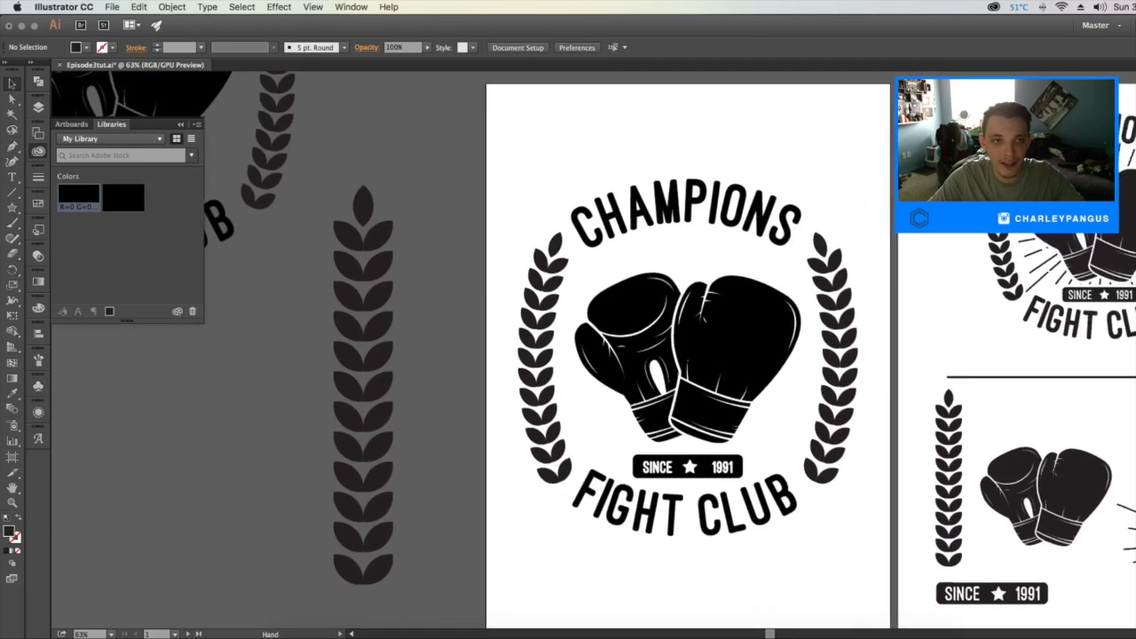
{"action": "left_click_drag", "start_coordinate": [840, 278], "coordinate": [723, 213]}
{"action": "left_click_drag", "start_coordinate": [301, 204], "coordinate": [694, 257]}
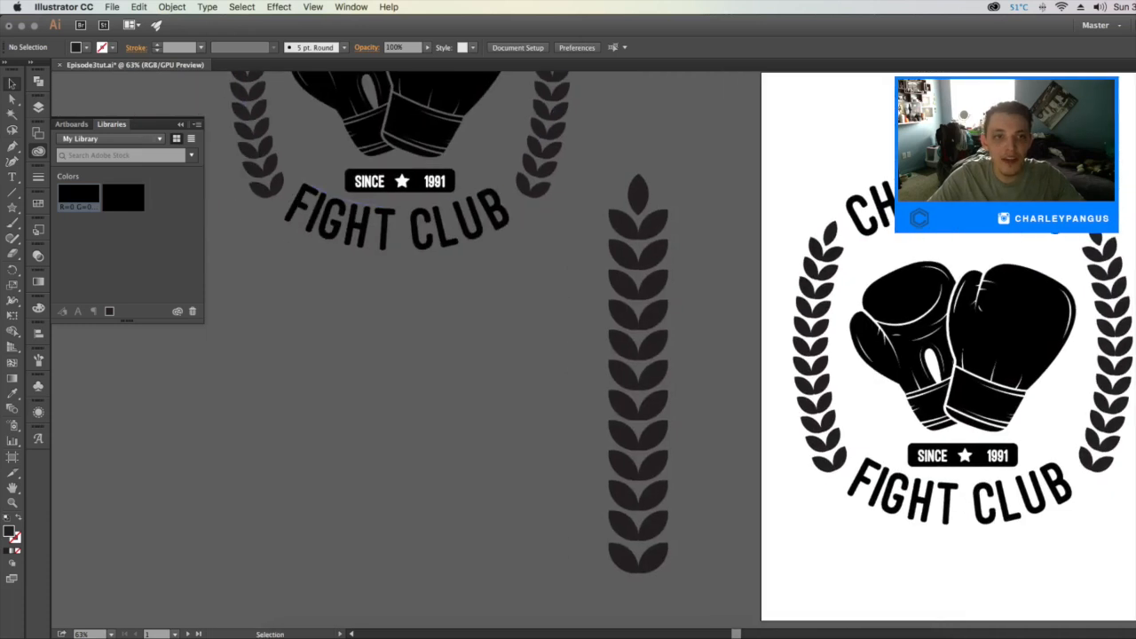
{"action": "left_click_drag", "start_coordinate": [397, 360], "coordinate": [86, 392]}
{"action": "left_click_drag", "start_coordinate": [721, 382], "coordinate": [519, 313]}
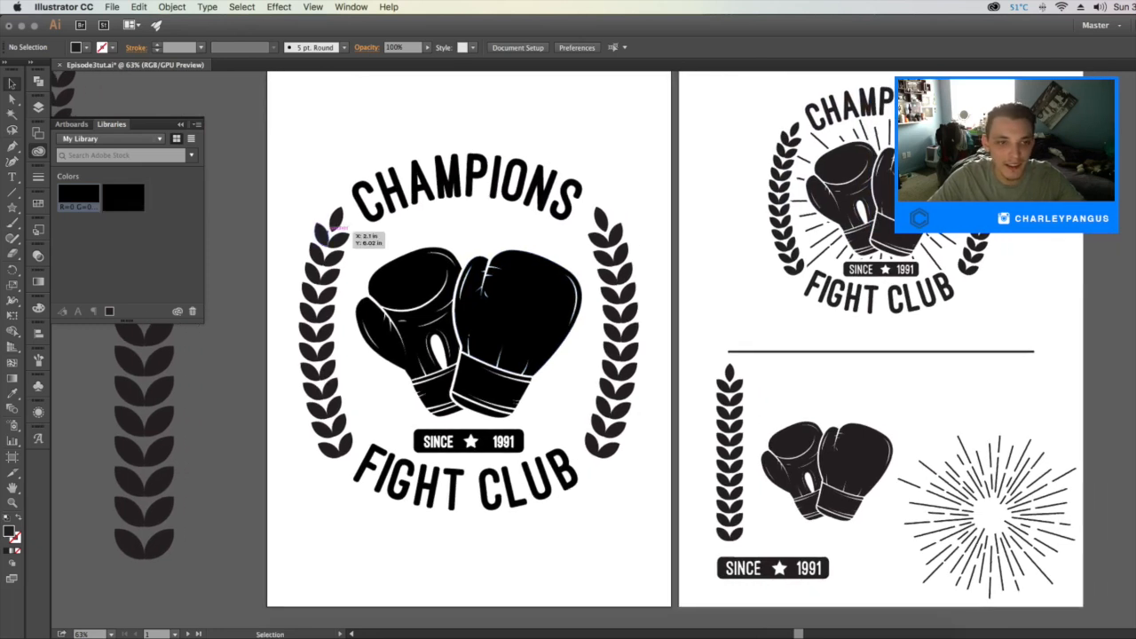
{"action": "left_click", "coordinate": [328, 232]}
{"action": "left_click", "coordinate": [312, 217]}
{"action": "left_click", "coordinate": [337, 227]}
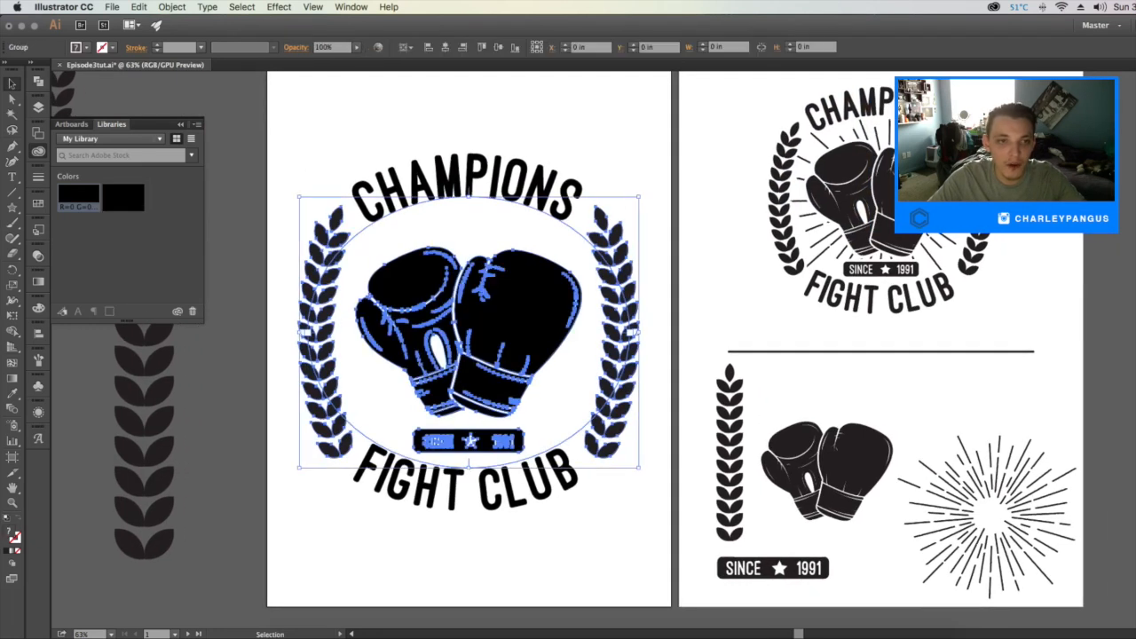
{"action": "right_click", "coordinate": [306, 231]}
{"action": "left_click", "coordinate": [336, 302]}
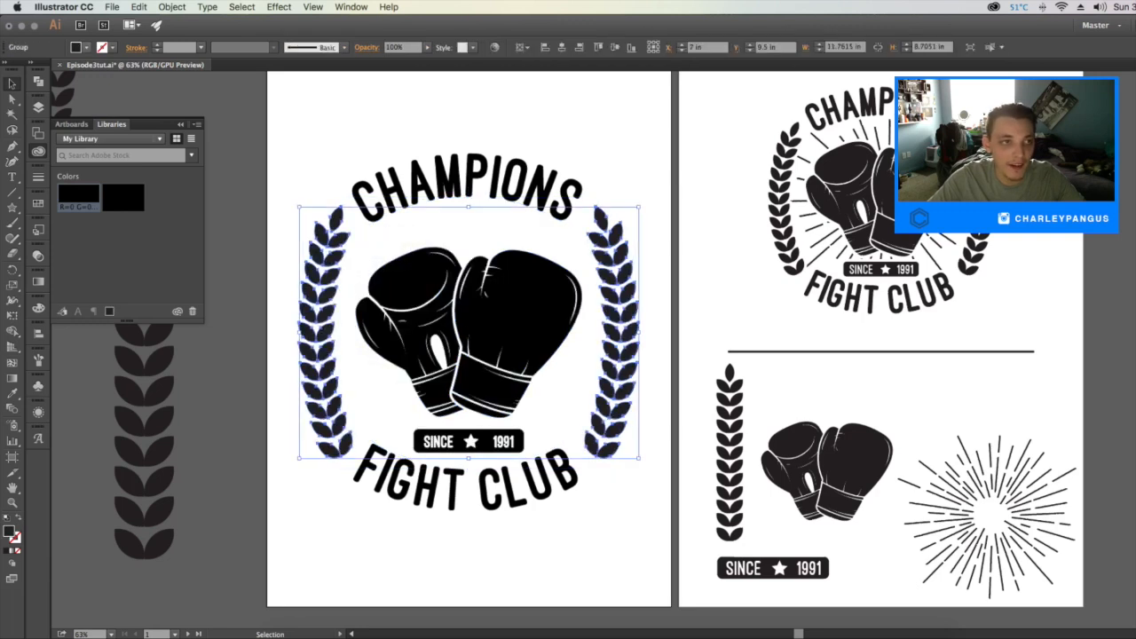
Adjust the fill colour of both laurel branches and regroup all the badge elements
{"action": "left_click", "coordinate": [76, 47]}
{"action": "left_click", "coordinate": [36, 67]}
{"action": "key", "text": "Escape"}
{"action": "key", "text": "shift+super+a"}
{"action": "left_click_drag", "start_coordinate": [269, 144], "coordinate": [640, 427]}
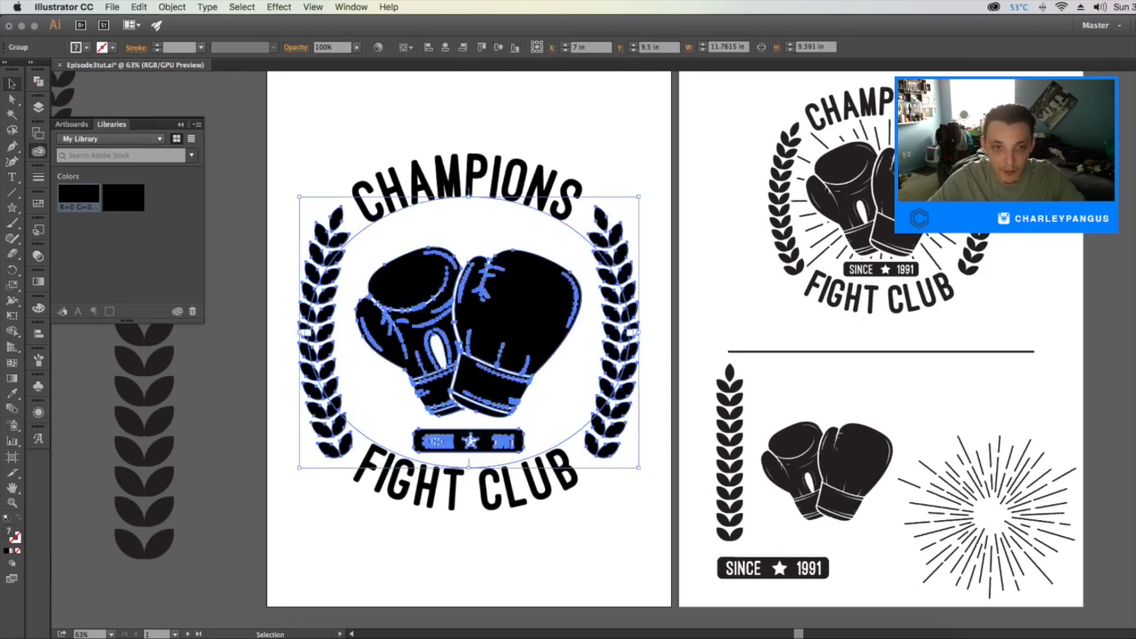
{"action": "left_click", "coordinate": [611, 538]}
{"action": "left_click_drag", "start_coordinate": [610, 538], "coordinate": [661, 533]}
{"action": "left_click", "coordinate": [307, 139]}
{"action": "left_click", "coordinate": [171, 7]}
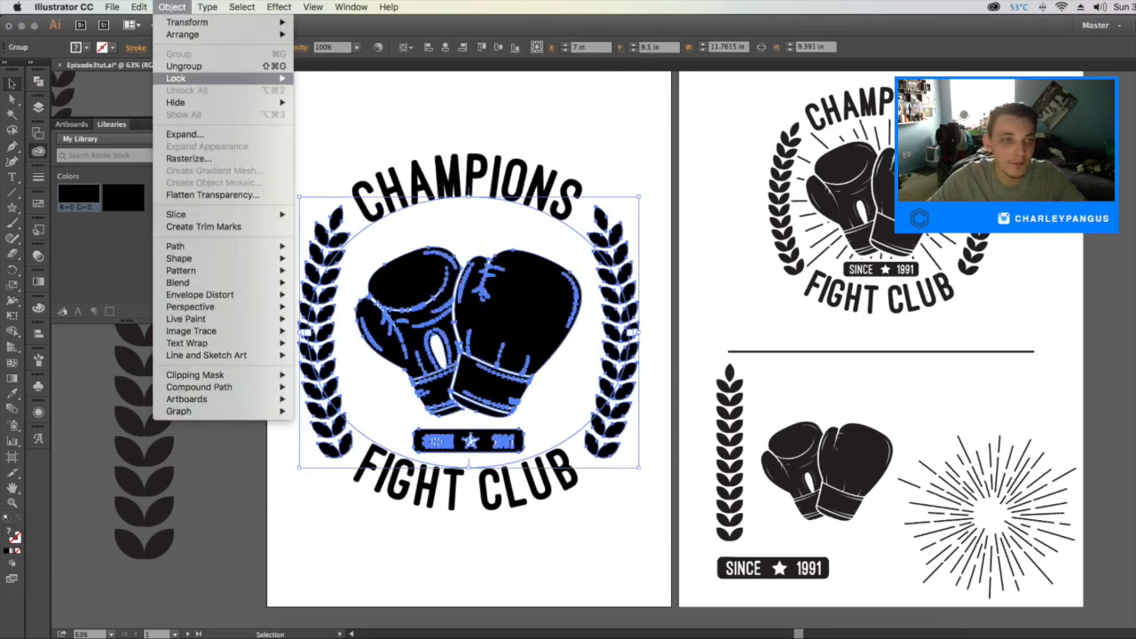
{"action": "left_click", "coordinate": [185, 134]}
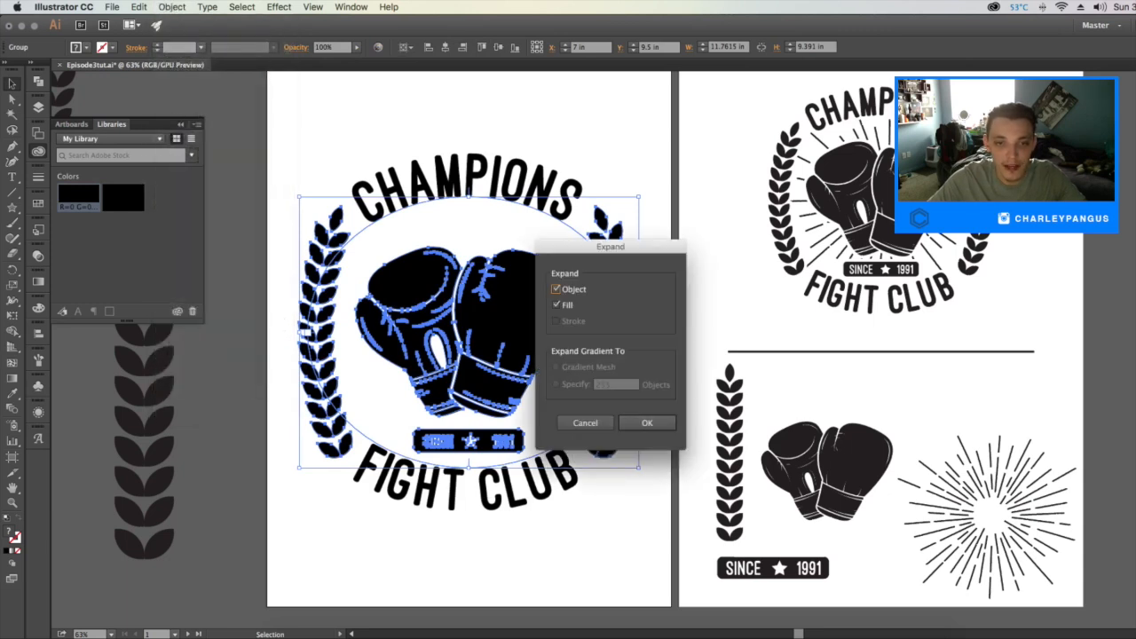
{"action": "key", "text": "Return"}
{"action": "key", "text": "super+shift+a"}
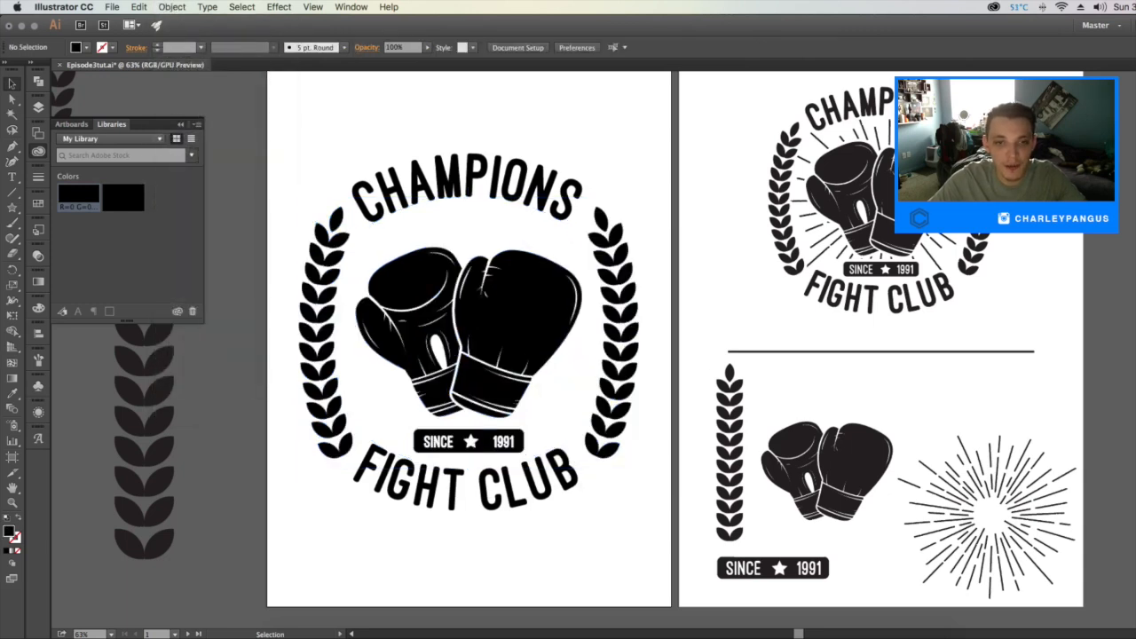
Move the sunburst from the second artboard over the boxing gloves and enlarge it to about 10.2 in wide
{"action": "scroll", "coordinate": [568, 355], "scroll_direction": "down", "scroll_amount": 3}
{"action": "left_click_drag", "start_coordinate": [946, 440], "coordinate": [460, 277]}
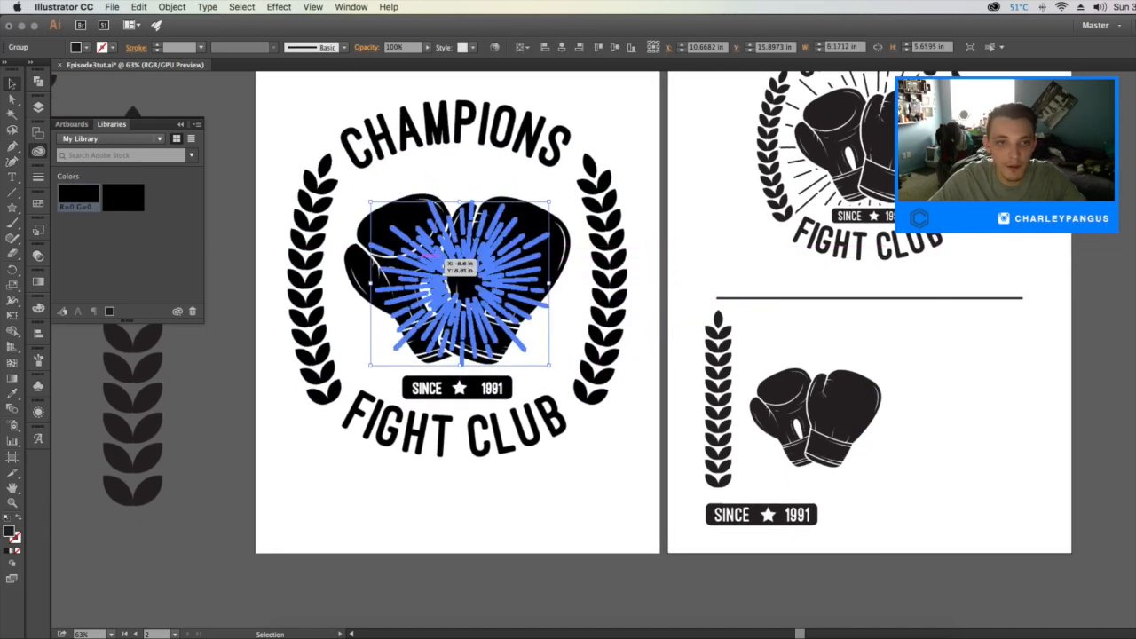
{"action": "left_click_drag", "start_coordinate": [367, 201], "coordinate": [296, 149]}
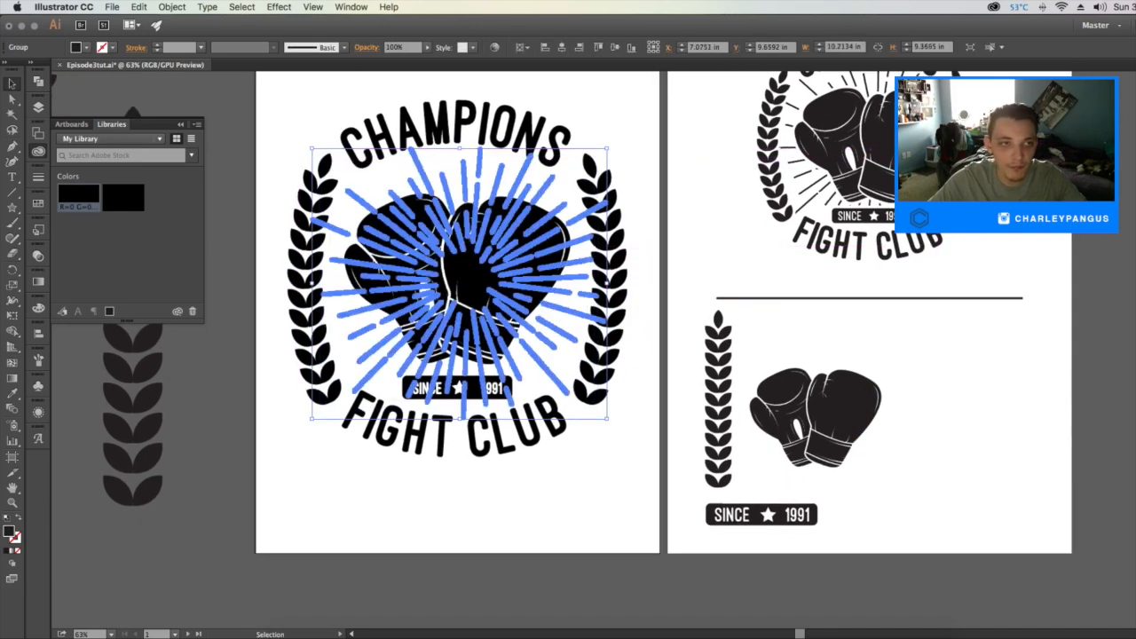
Fill the sunburst with the black swatch
{"action": "left_click", "coordinate": [86, 48]}
{"action": "left_click", "coordinate": [62, 96]}
{"action": "key", "text": "Escape"}
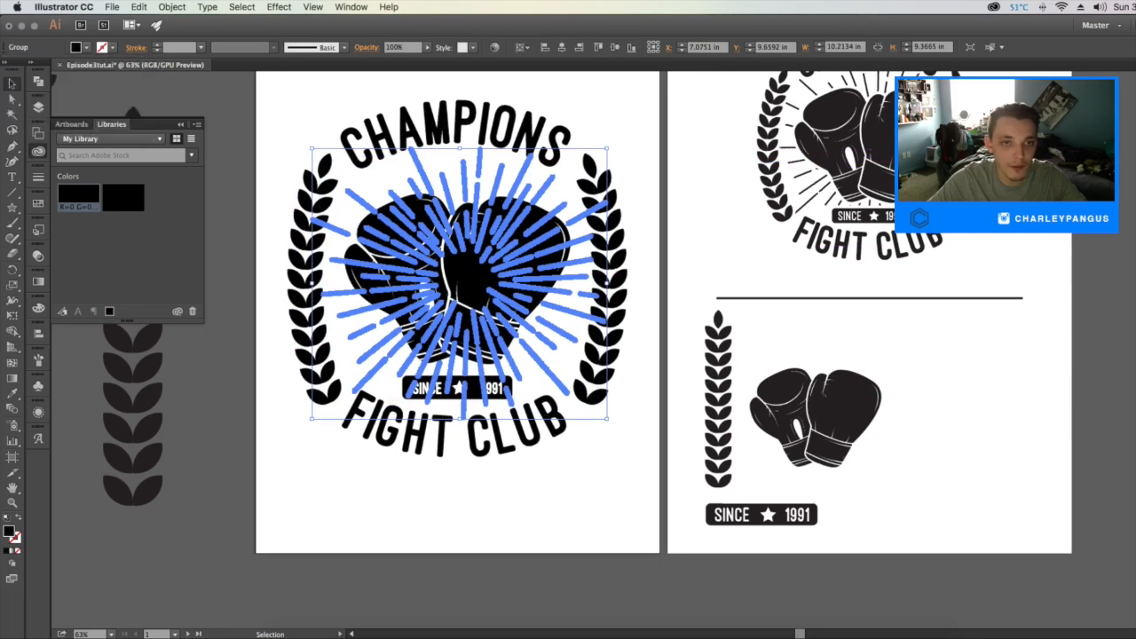
Enlarge the sunburst around the gloves to about 10.8 in wide and 9.9 in high
{"action": "left_click", "coordinate": [278, 196]}
{"action": "left_click_drag", "start_coordinate": [278, 197], "coordinate": [298, 230]}
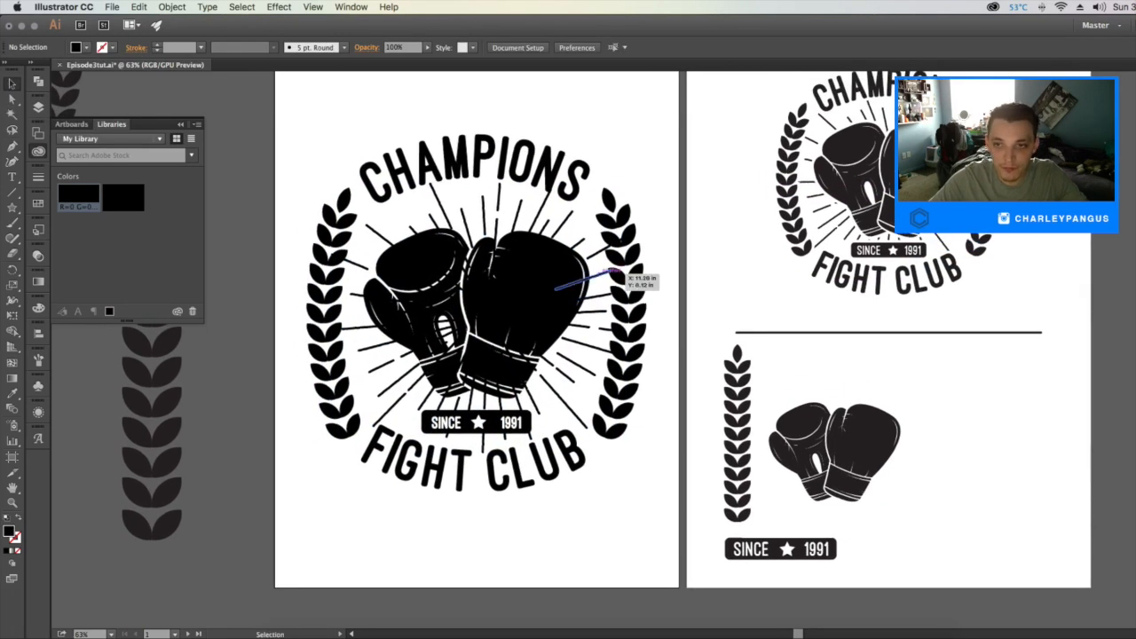
{"action": "left_click", "coordinate": [610, 271]}
{"action": "left_click_drag", "start_coordinate": [619, 190], "coordinate": [636, 170]}
{"action": "left_click", "coordinate": [636, 170]}
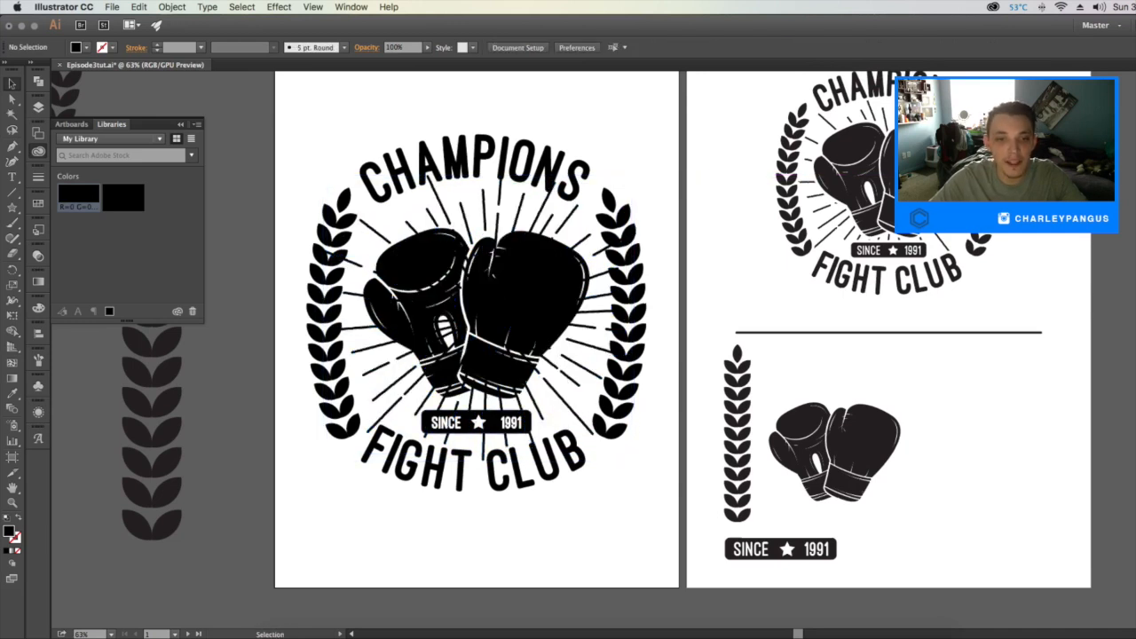
Send the sunburst to the back, behind the gloves, banner, laurels and lettering
{"action": "left_click", "coordinate": [577, 388]}
{"action": "key", "text": "ctrl"}
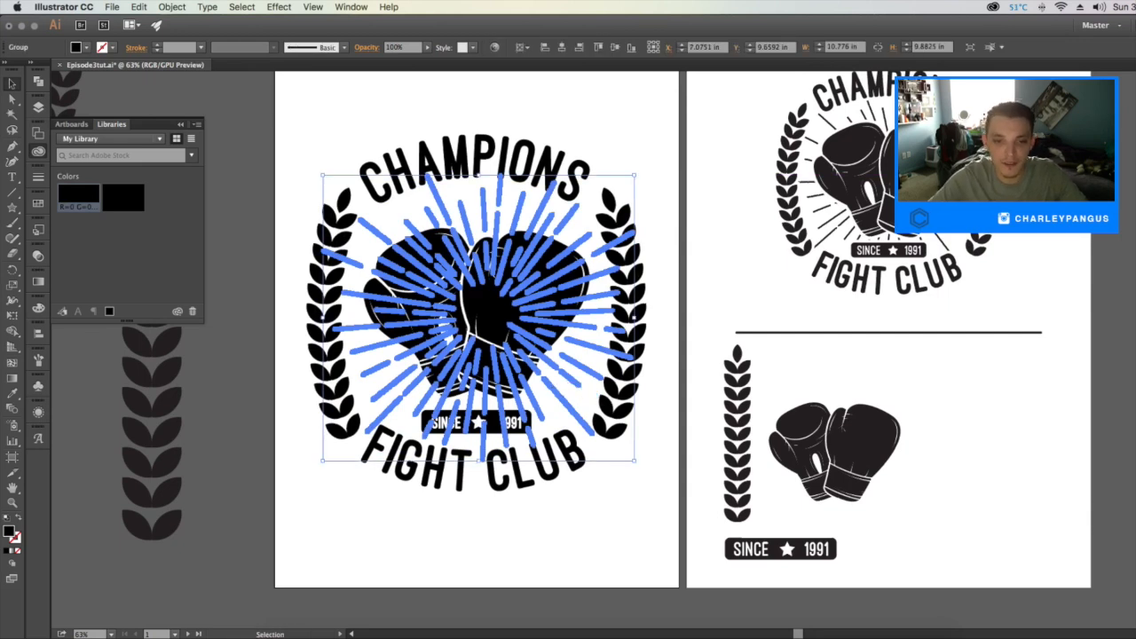
{"action": "left_click", "coordinate": [596, 414]}
{"action": "left_click", "coordinate": [579, 409]}
{"action": "right_click", "coordinate": [573, 410]}
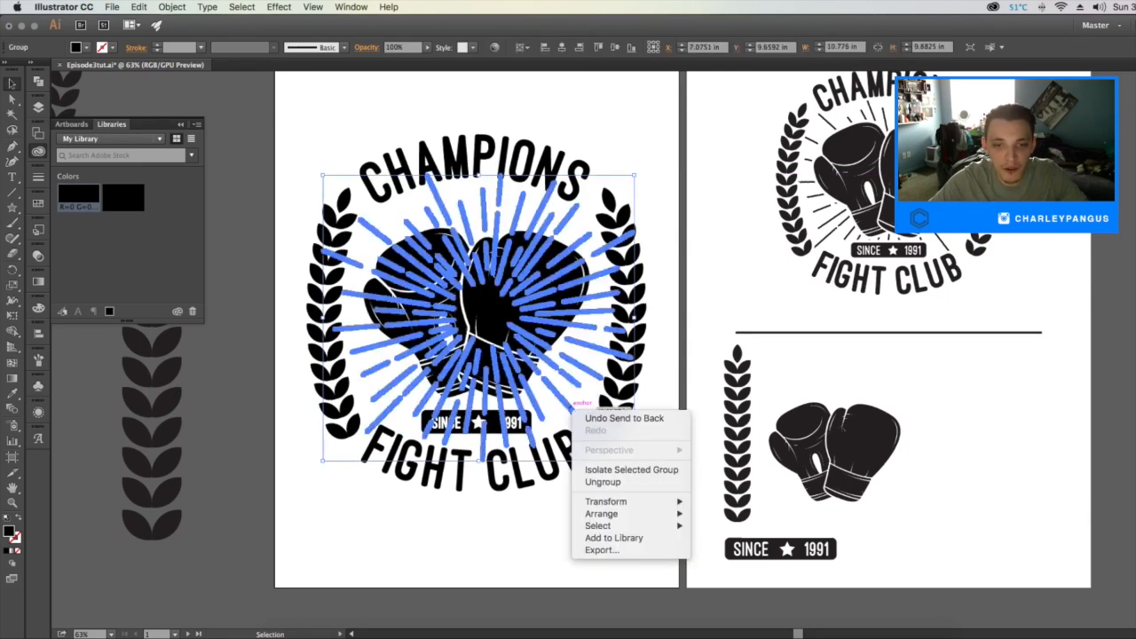
{"action": "mouse_move", "coordinate": [601, 513]}
{"action": "left_click", "coordinate": [730, 560]}
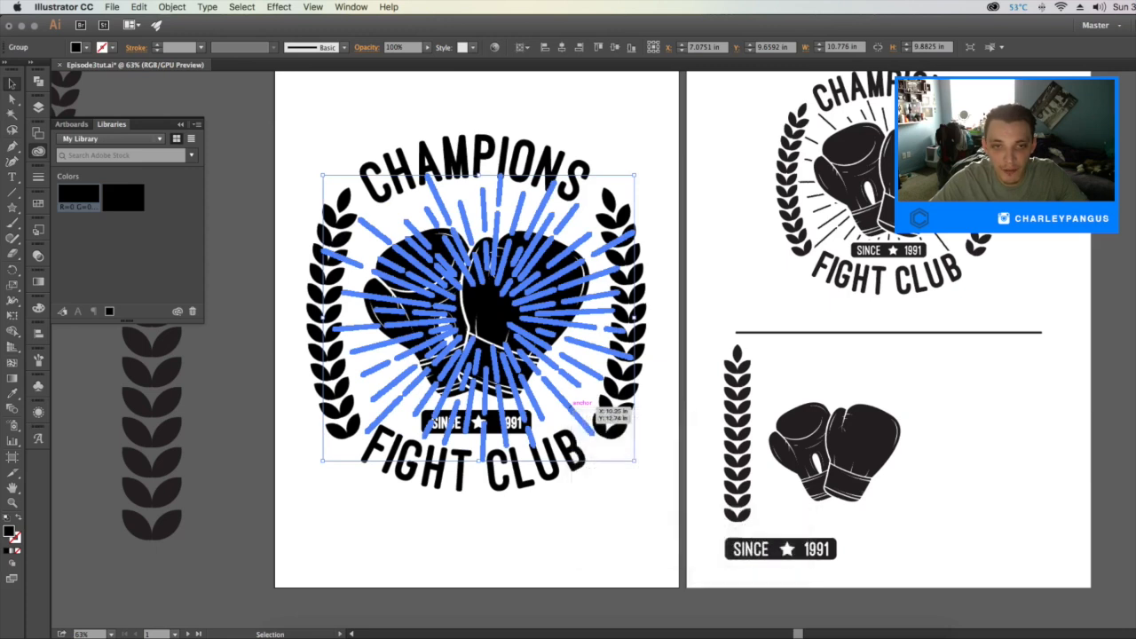
{"action": "left_click", "coordinate": [605, 407]}
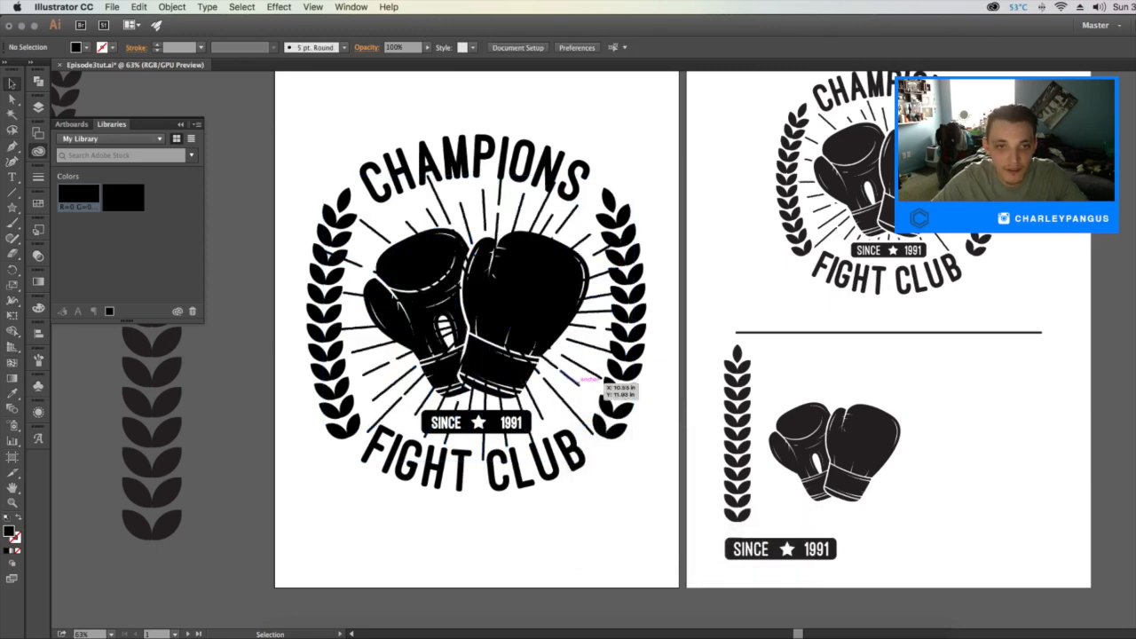
Expand the object and fill of the badge group containing the lettering, gloves, banner and laurels, leaving out the sunburst
{"action": "left_click", "coordinate": [491, 257]}
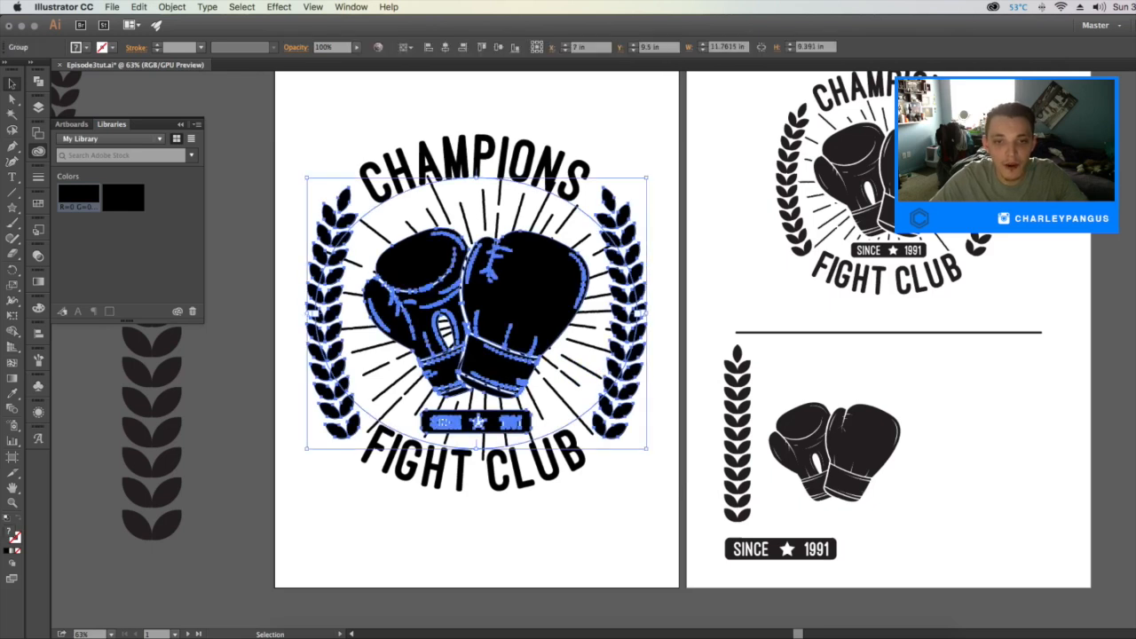
{"action": "key", "text": "super+shift+a"}
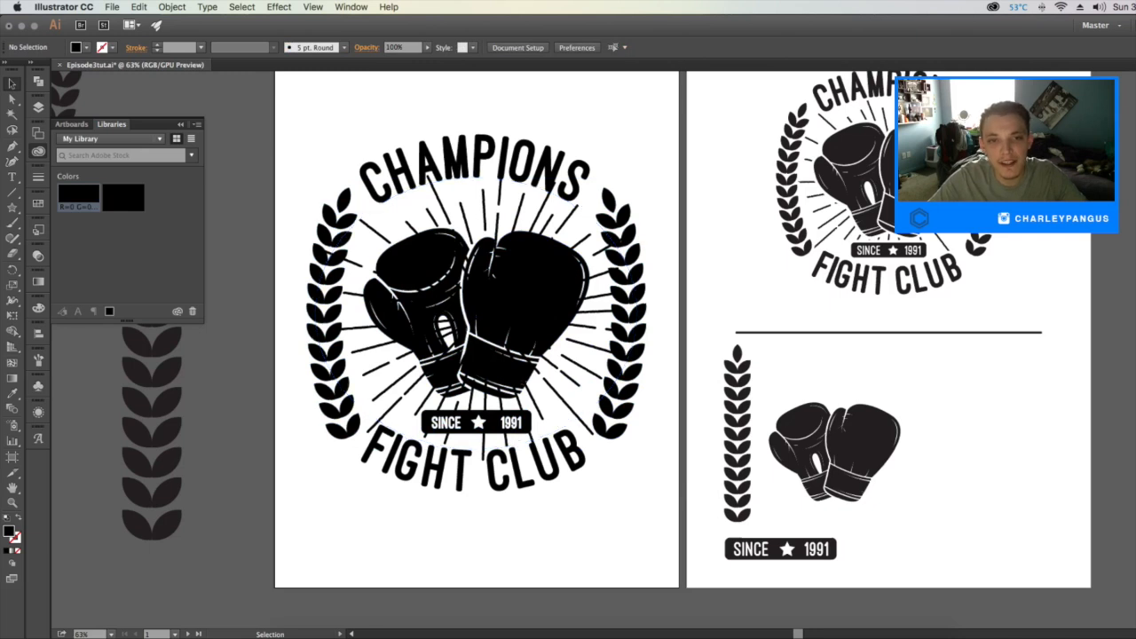
{"action": "left_click", "coordinate": [522, 306]}
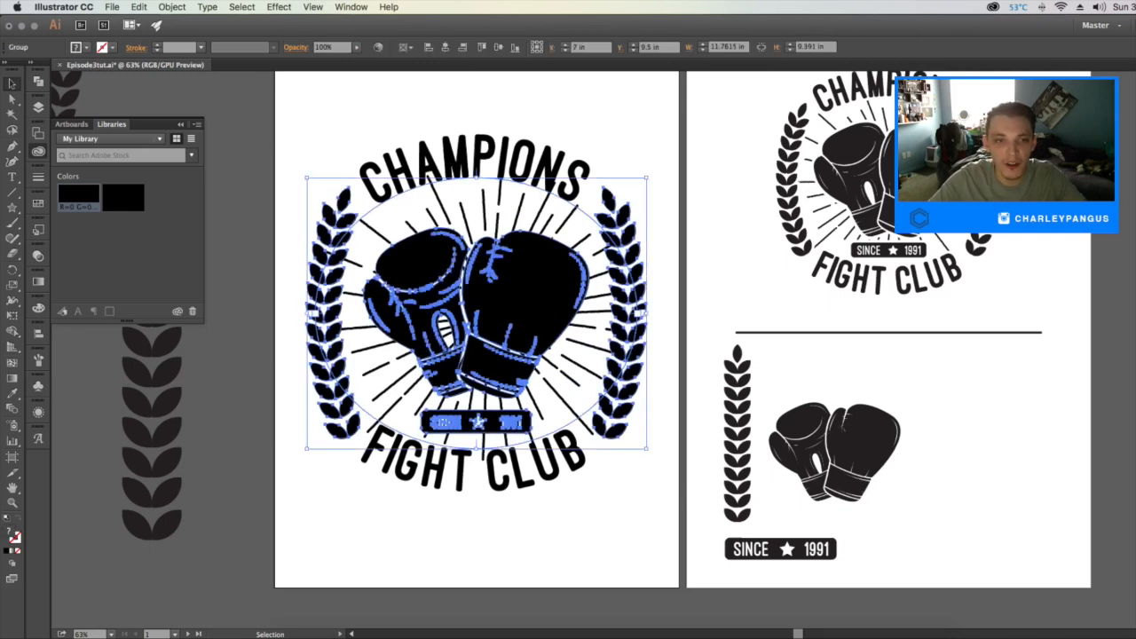
{"action": "left_click", "coordinate": [596, 293]}
{"action": "left_click", "coordinate": [573, 302]}
{"action": "left_click_drag", "start_coordinate": [573, 302], "coordinate": [531, 374]}
{"action": "key", "text": "super+z"}
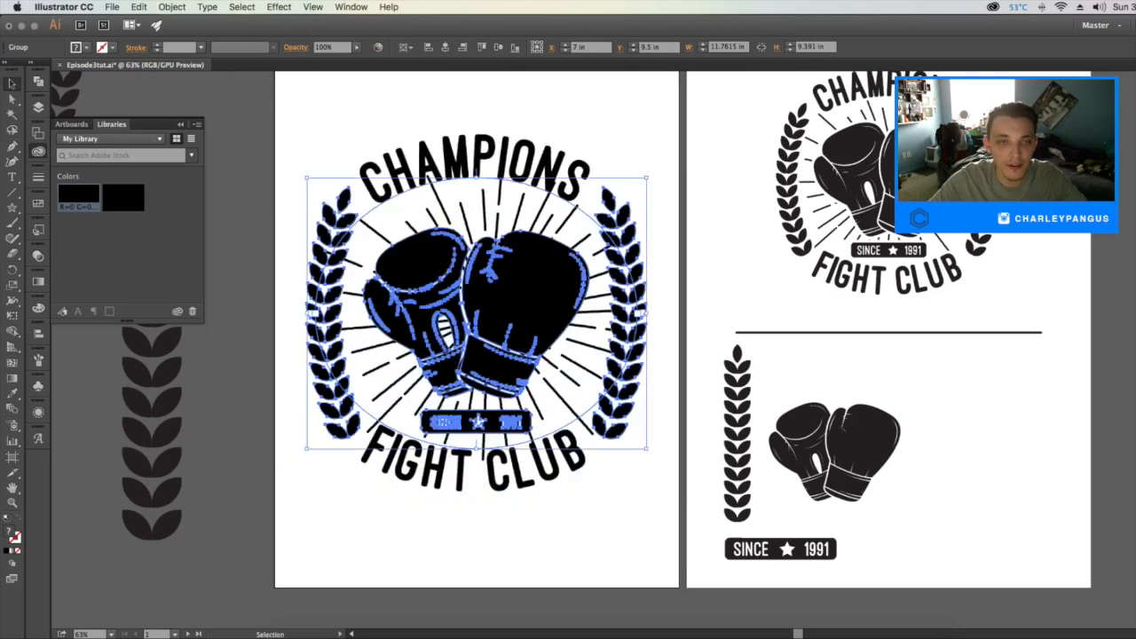
{"action": "left_click", "coordinate": [171, 7]}
{"action": "left_click", "coordinate": [184, 134]}
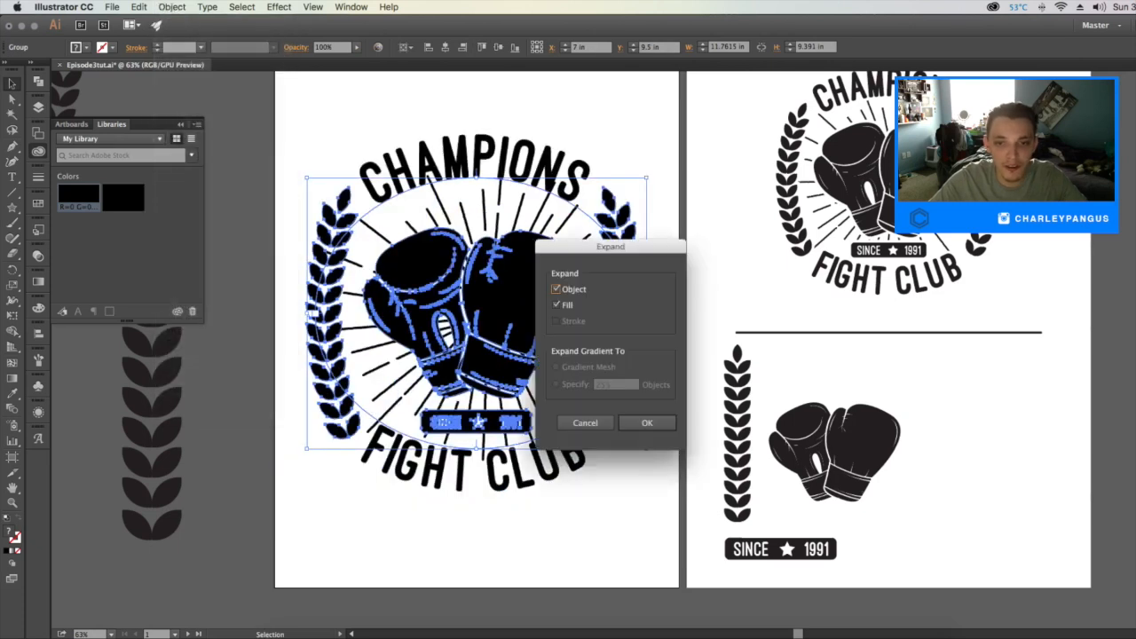
{"action": "left_click", "coordinate": [647, 423]}
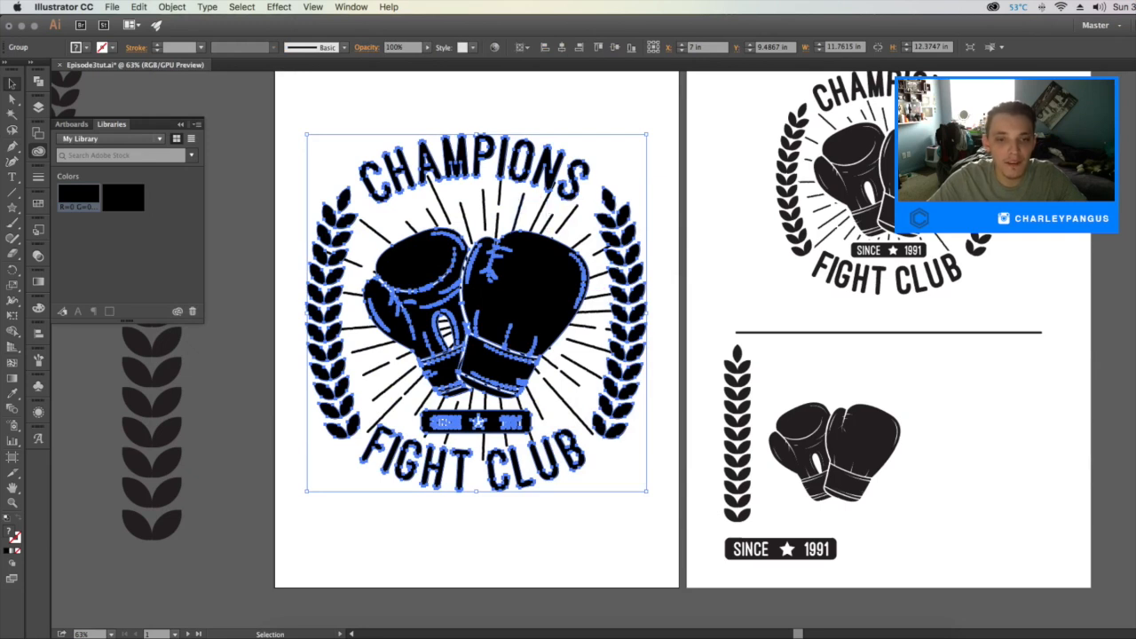
Copy the expanded badge group and paste the duplicate directly behind the original
{"action": "left_click", "coordinate": [138, 7]}
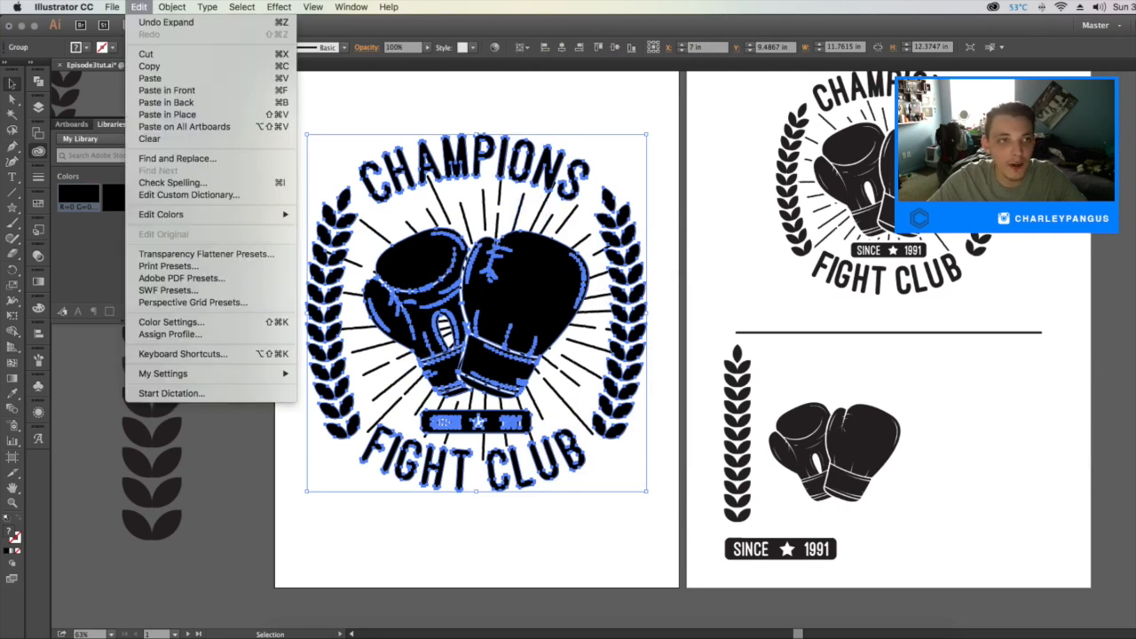
{"action": "left_click", "coordinate": [149, 67]}
{"action": "left_click", "coordinate": [138, 7]}
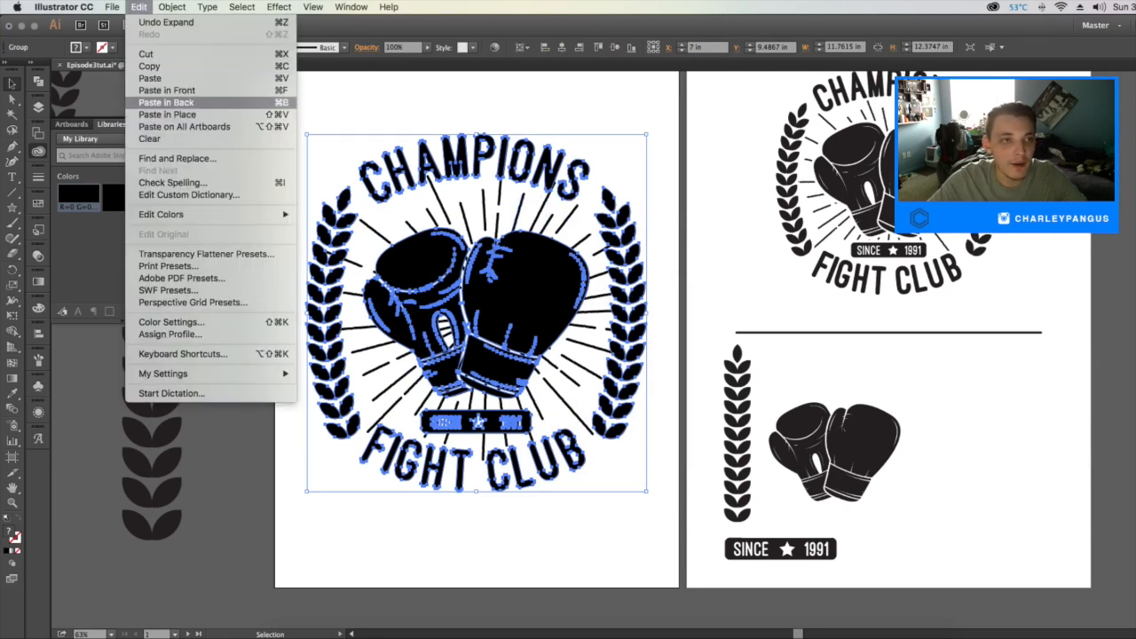
{"action": "left_click", "coordinate": [155, 103]}
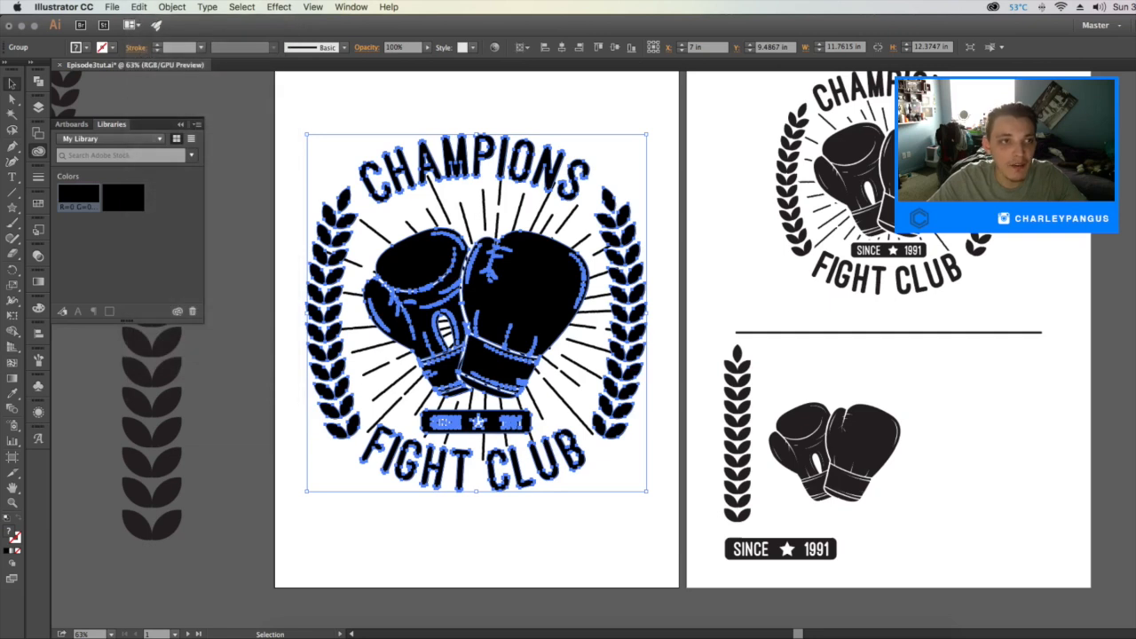
Give the duplicate badge group at the back a 14 pt white stroke
{"action": "left_click", "coordinate": [157, 44]}
{"action": "left_click", "coordinate": [157, 44]}
{"action": "left_click", "coordinate": [157, 45]}
{"action": "left_click", "coordinate": [157, 45]}
{"action": "left_click", "coordinate": [157, 44]}
{"action": "left_click", "coordinate": [158, 45]}
{"action": "left_click", "coordinate": [157, 44]}
{"action": "left_click", "coordinate": [157, 45]}
{"action": "left_click", "coordinate": [157, 44]}
{"action": "left_click", "coordinate": [157, 45]}
{"action": "left_click", "coordinate": [157, 44]}
{"action": "left_click", "coordinate": [157, 44]}
{"action": "left_click", "coordinate": [111, 47]}
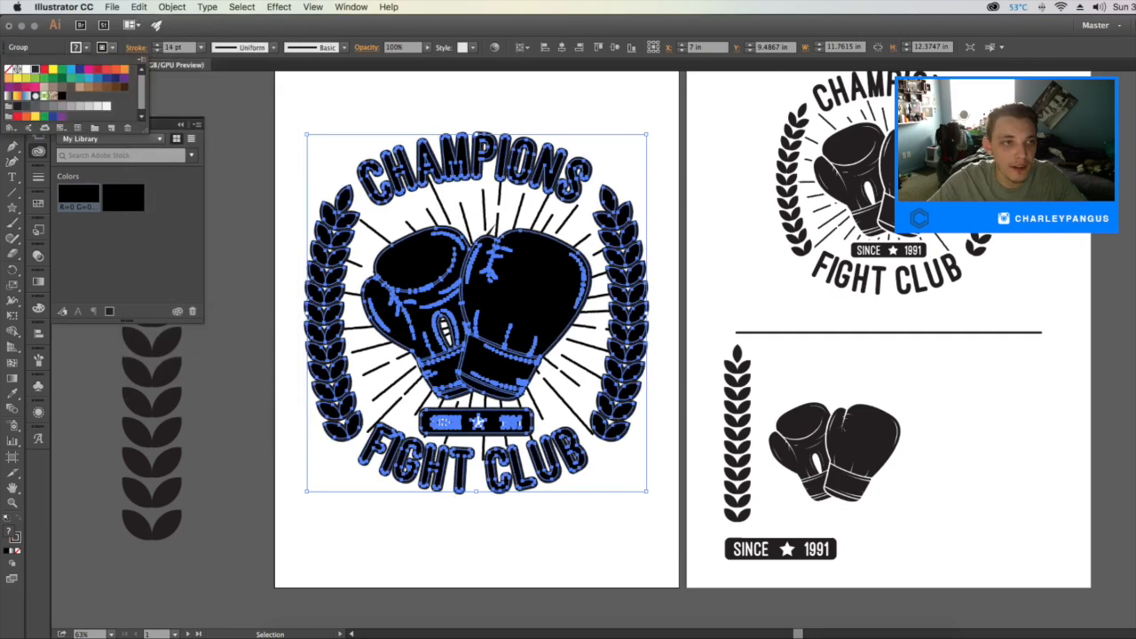
{"action": "left_click", "coordinate": [26, 69]}
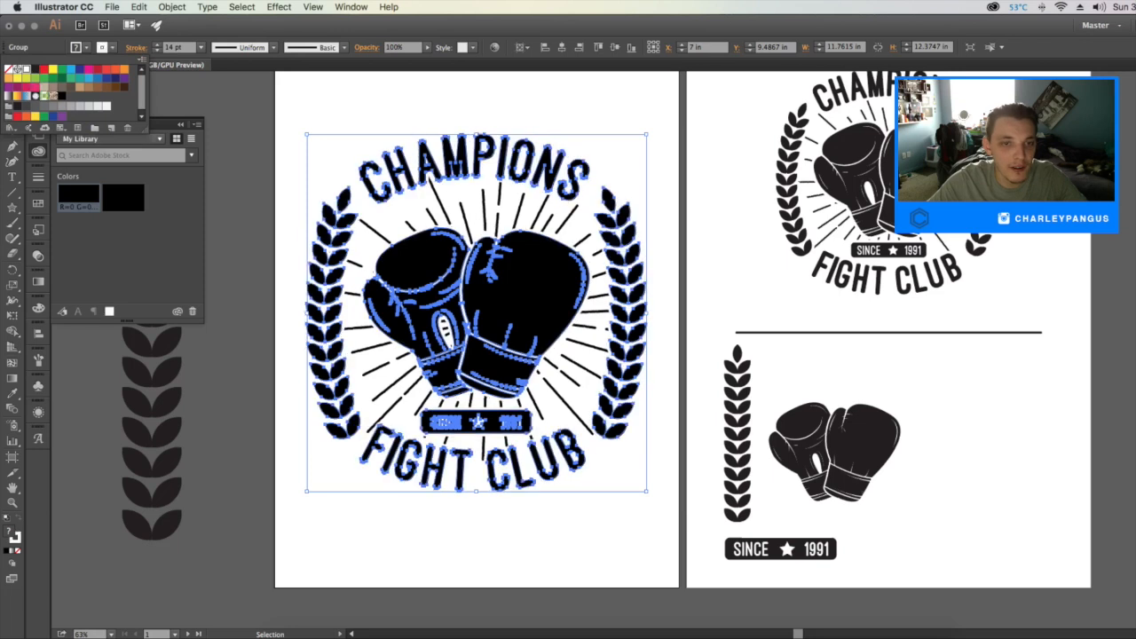
{"action": "key", "text": "Escape"}
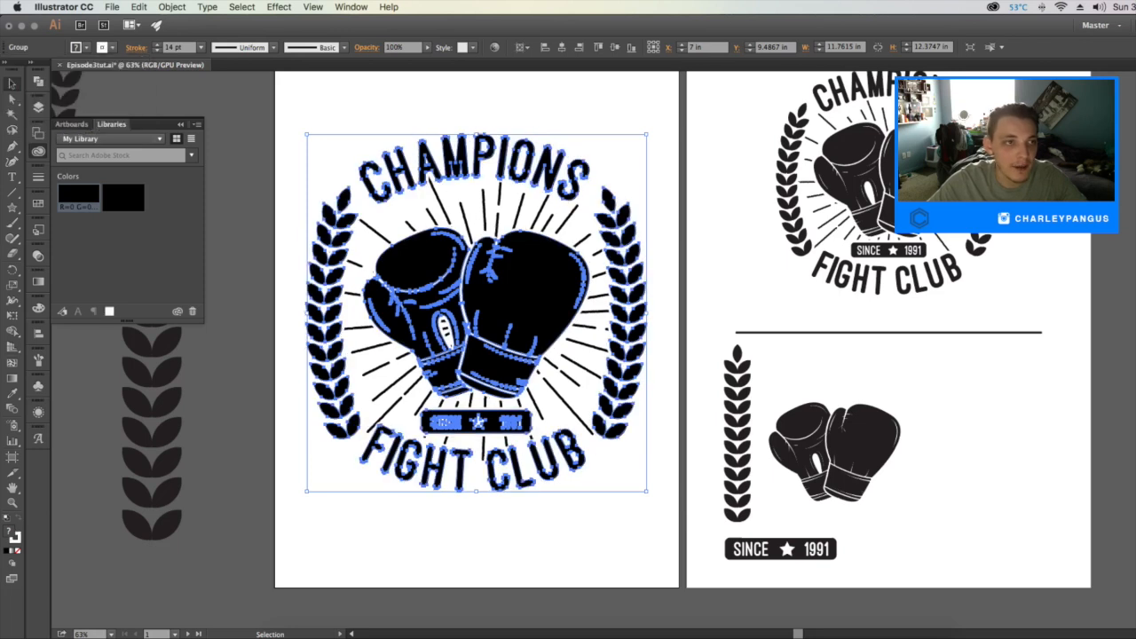
Align the duplicate badge's white stroke to the outside and set its weight to 12 pt
{"action": "left_click", "coordinate": [136, 48]}
{"action": "left_click", "coordinate": [84, 114]}
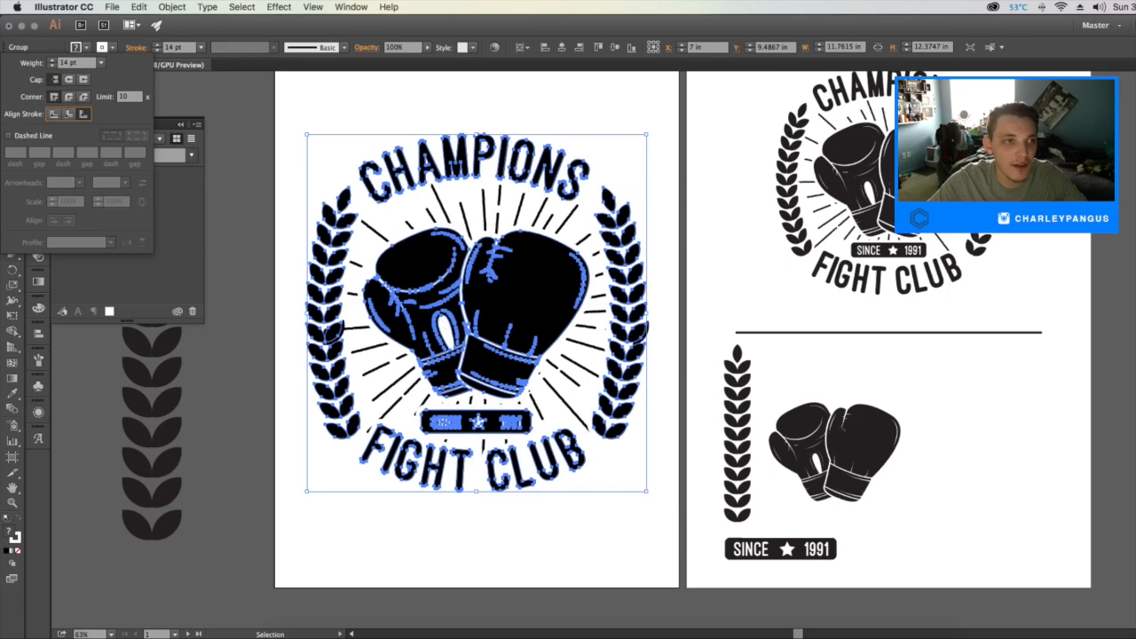
{"action": "key", "text": "Escape"}
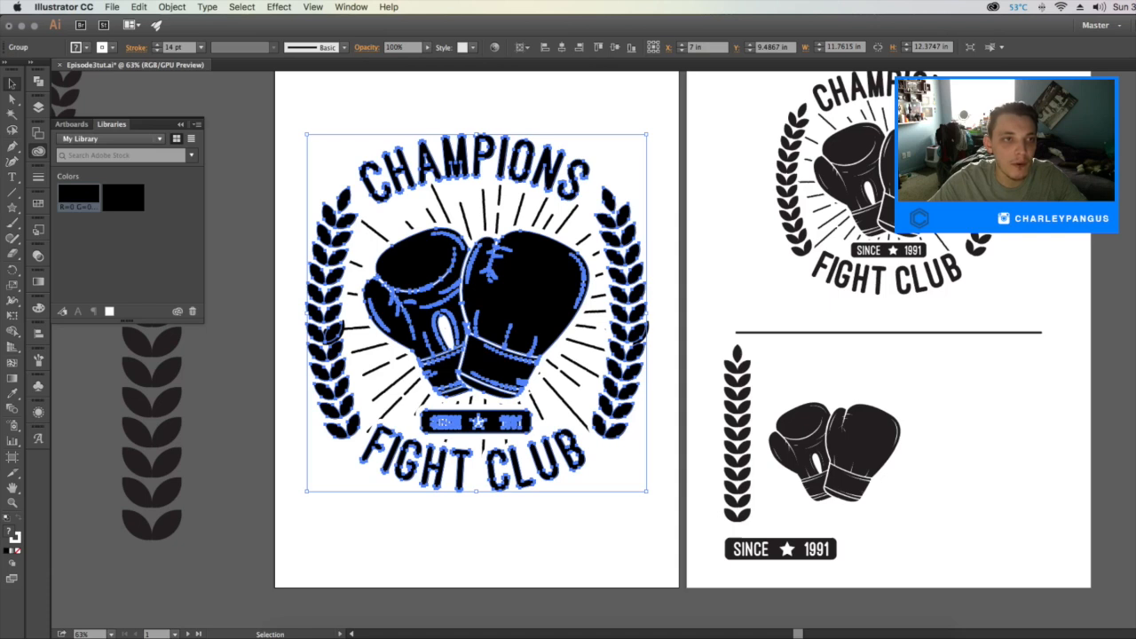
{"action": "left_click", "coordinate": [136, 47]}
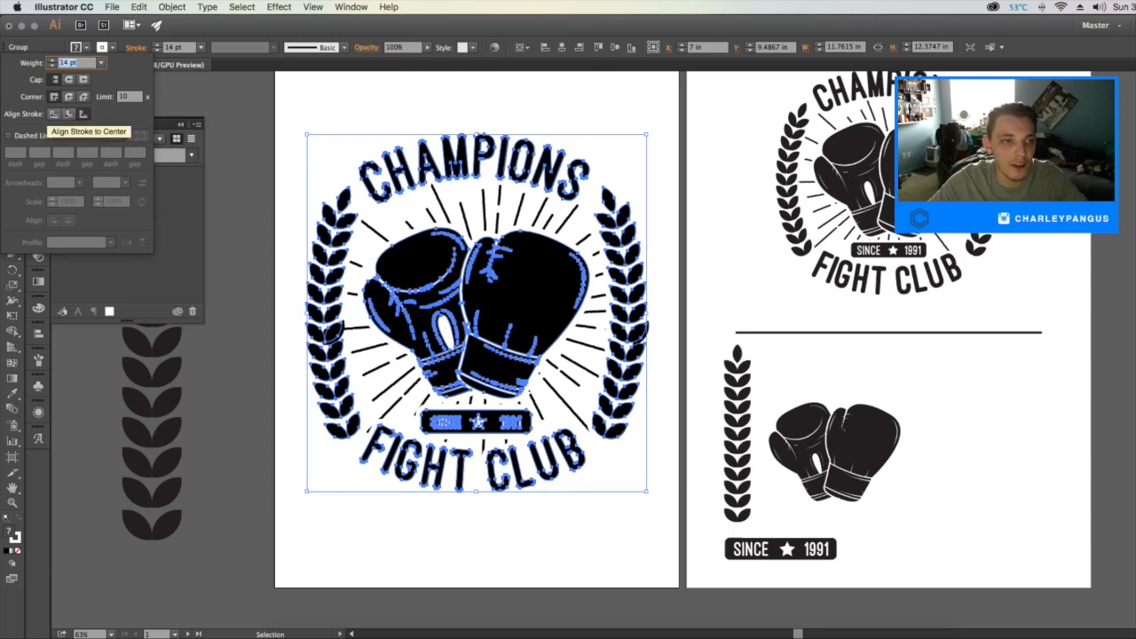
{"action": "key", "text": "Escape"}
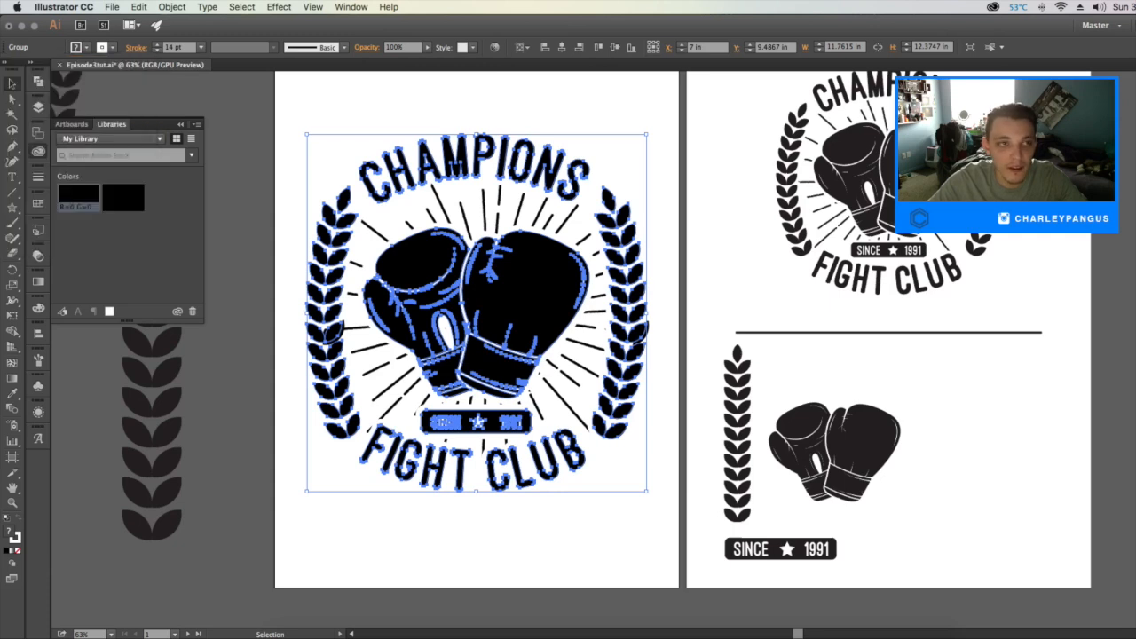
{"action": "left_click", "coordinate": [157, 51]}
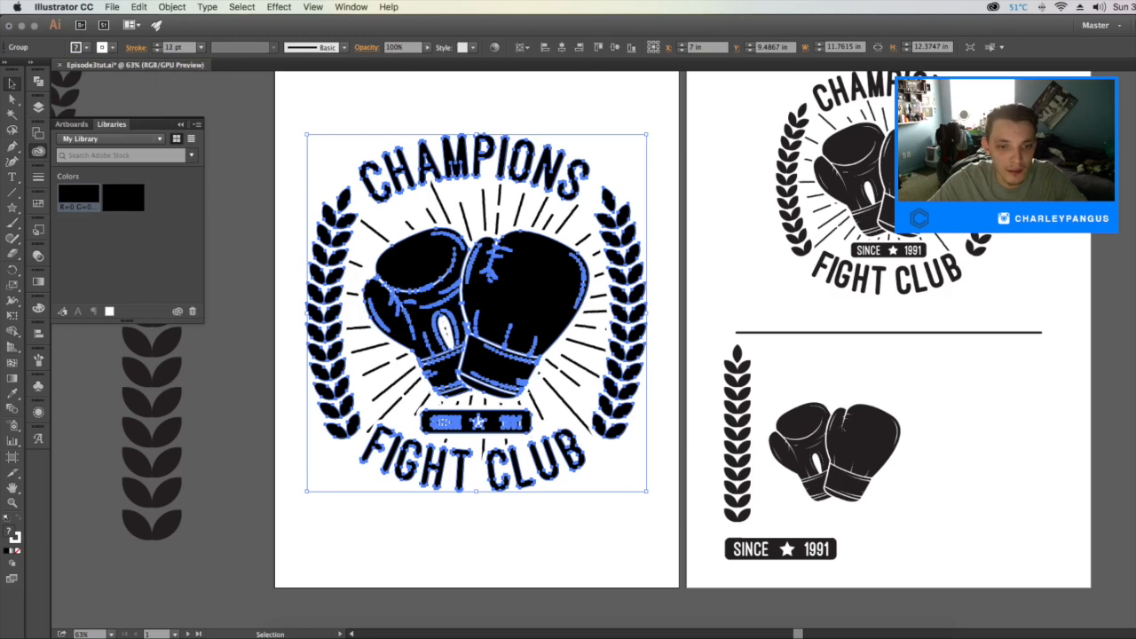
{"action": "key", "text": "super+shift+a"}
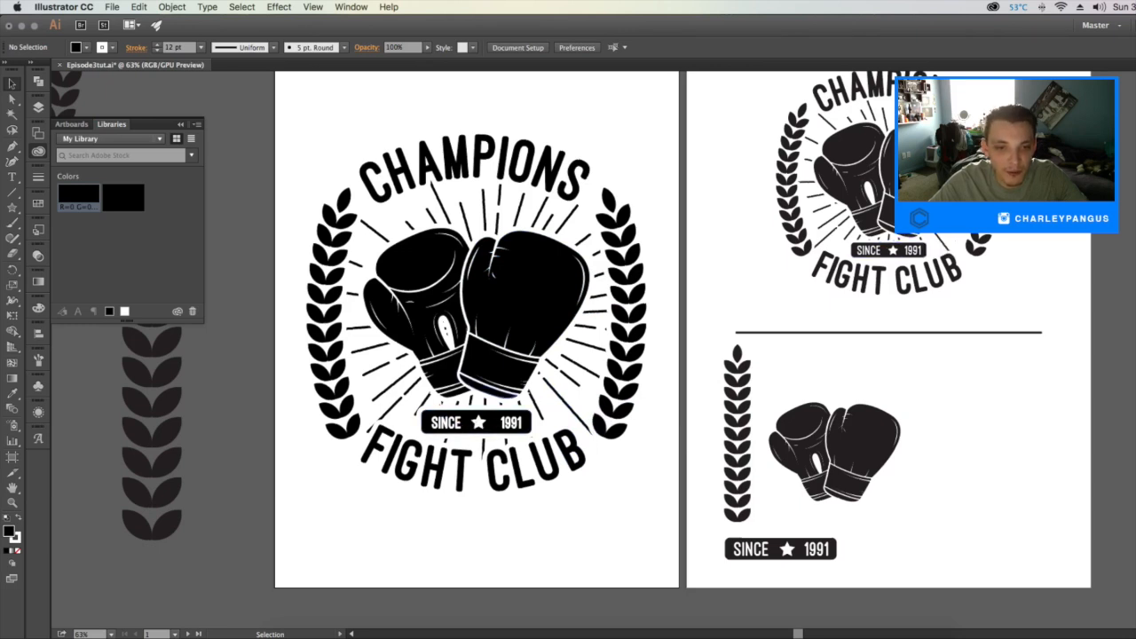
Erase the sunburst rays around the SINCE 1991 banner and between it and the FIGHT CLUB lettering
{"action": "left_click", "coordinate": [553, 410]}
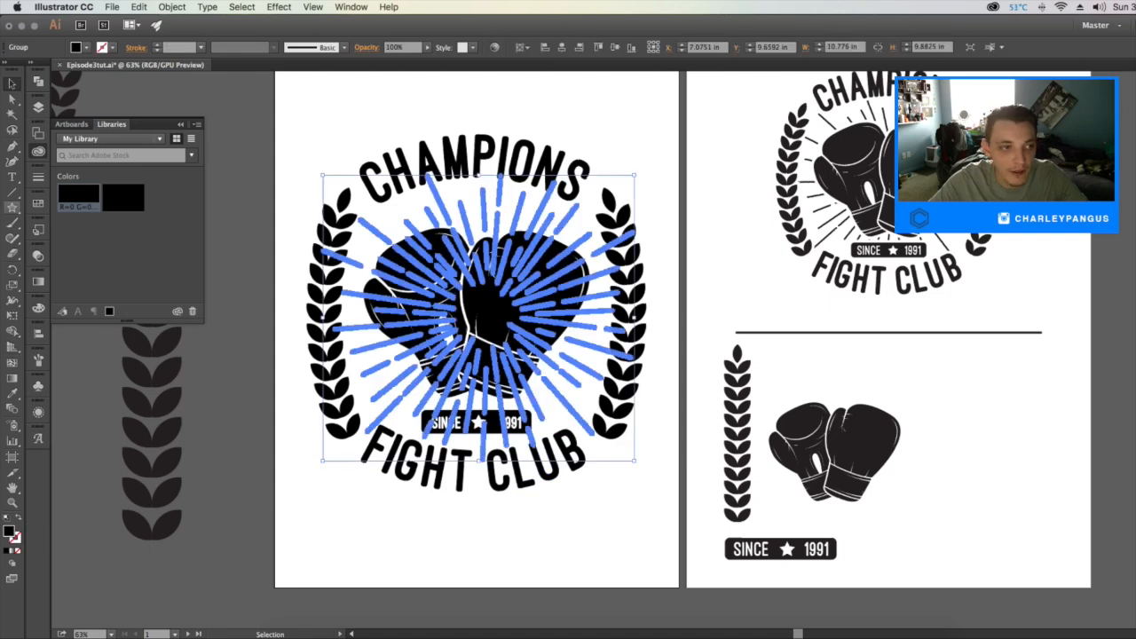
{"action": "key", "text": "shift+e"}
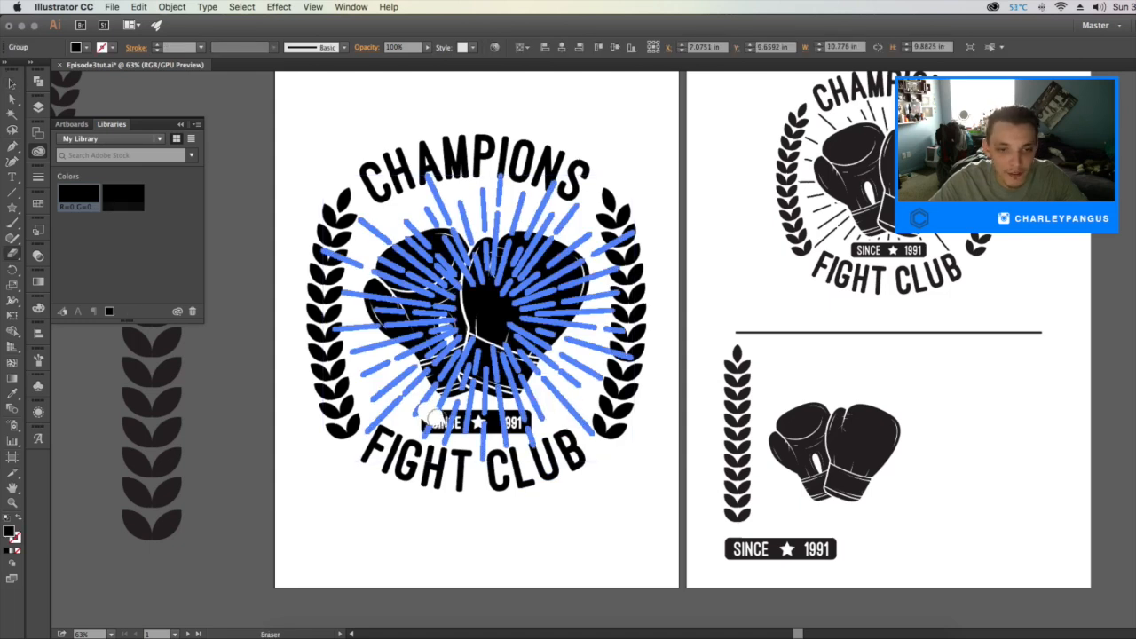
{"action": "mouse_move", "coordinate": [431, 397]}
{"action": "left_mouse_down"}
{"action": "mouse_move", "coordinate": [443, 423]}
{"action": "mouse_move", "coordinate": [445, 441]}
{"action": "mouse_move", "coordinate": [456, 403]}
{"action": "mouse_move", "coordinate": [414, 418]}
{"action": "mouse_move", "coordinate": [425, 448]}
{"action": "mouse_move", "coordinate": [457, 452]}
{"action": "mouse_move", "coordinate": [479, 431]}
{"action": "mouse_move", "coordinate": [478, 417]}
{"action": "mouse_move", "coordinate": [459, 423]}
{"action": "mouse_move", "coordinate": [488, 394]}
{"action": "mouse_move", "coordinate": [463, 391]}
{"action": "mouse_move", "coordinate": [523, 457]}
{"action": "mouse_move", "coordinate": [537, 416]}
{"action": "mouse_move", "coordinate": [525, 386]}
{"action": "mouse_move", "coordinate": [491, 430]}
{"action": "mouse_move", "coordinate": [502, 447]}
{"action": "mouse_move", "coordinate": [470, 397]}
{"action": "mouse_move", "coordinate": [461, 438]}
{"action": "left_mouse_up"}
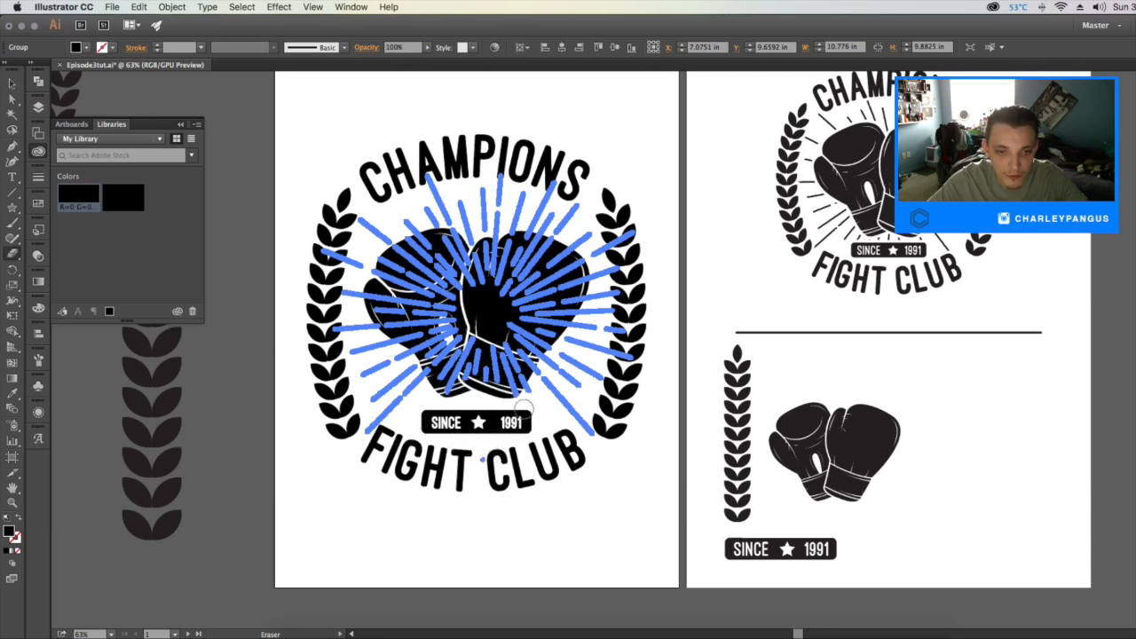
{"action": "left_click_drag", "start_coordinate": [515, 404], "coordinate": [441, 523]}
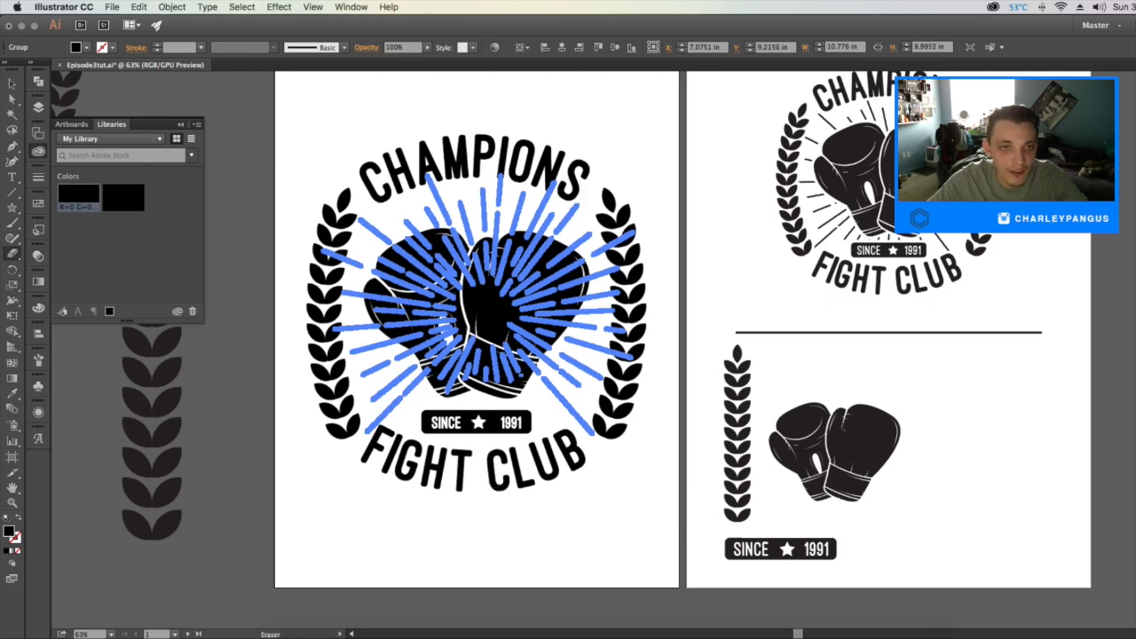
{"action": "key", "text": "v"}
{"action": "key", "text": "super+shift+a"}
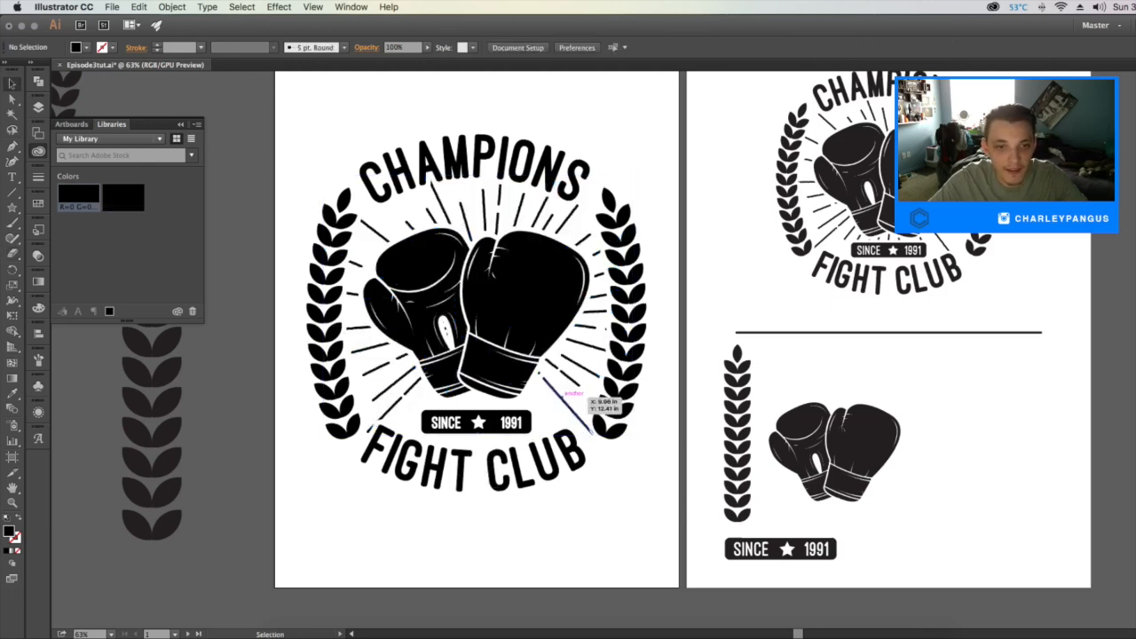
Erase the lower sunburst ray ends near the bottoms of the laurels and the FIGHT CLUB lettering, then deselect
{"action": "left_click", "coordinate": [589, 398]}
{"action": "key", "text": "shift+e"}
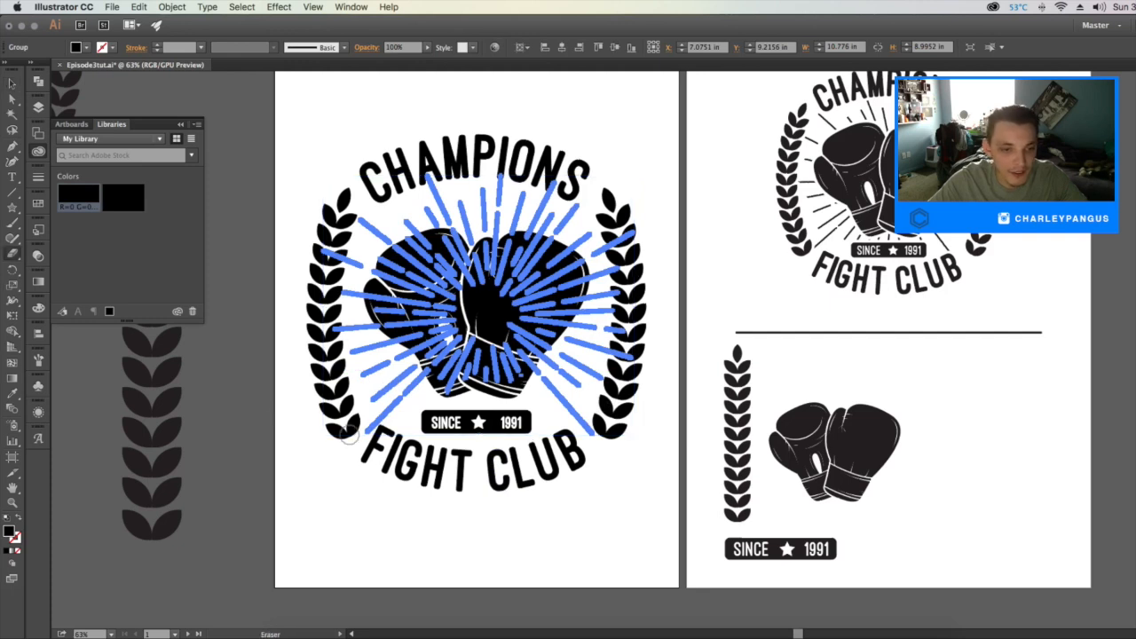
{"action": "mouse_move", "coordinate": [368, 428]}
{"action": "left_mouse_down"}
{"action": "mouse_move", "coordinate": [498, 408]}
{"action": "mouse_move", "coordinate": [444, 406]}
{"action": "mouse_move", "coordinate": [596, 421]}
{"action": "mouse_move", "coordinate": [607, 431]}
{"action": "mouse_move", "coordinate": [578, 443]}
{"action": "mouse_move", "coordinate": [608, 473]}
{"action": "mouse_move", "coordinate": [621, 446]}
{"action": "left_mouse_up"}
{"action": "key", "text": "v"}
{"action": "key", "text": "super+shift+a"}
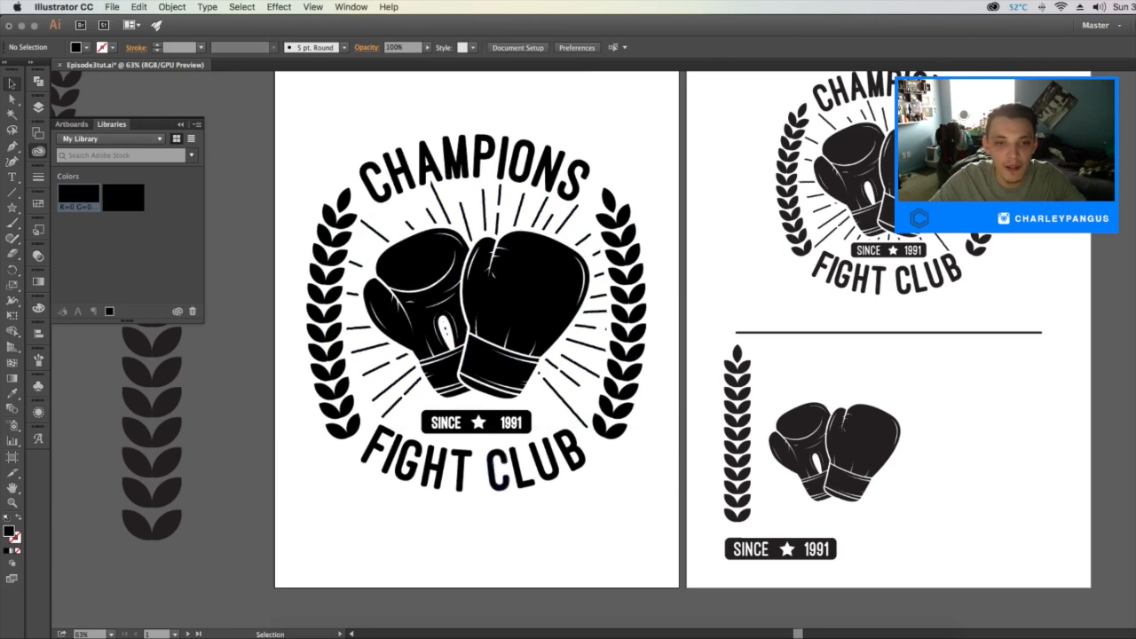
Erase the sunburst fragments showing through the white cutout in the left boxing glove
{"action": "left_click", "coordinate": [588, 404]}
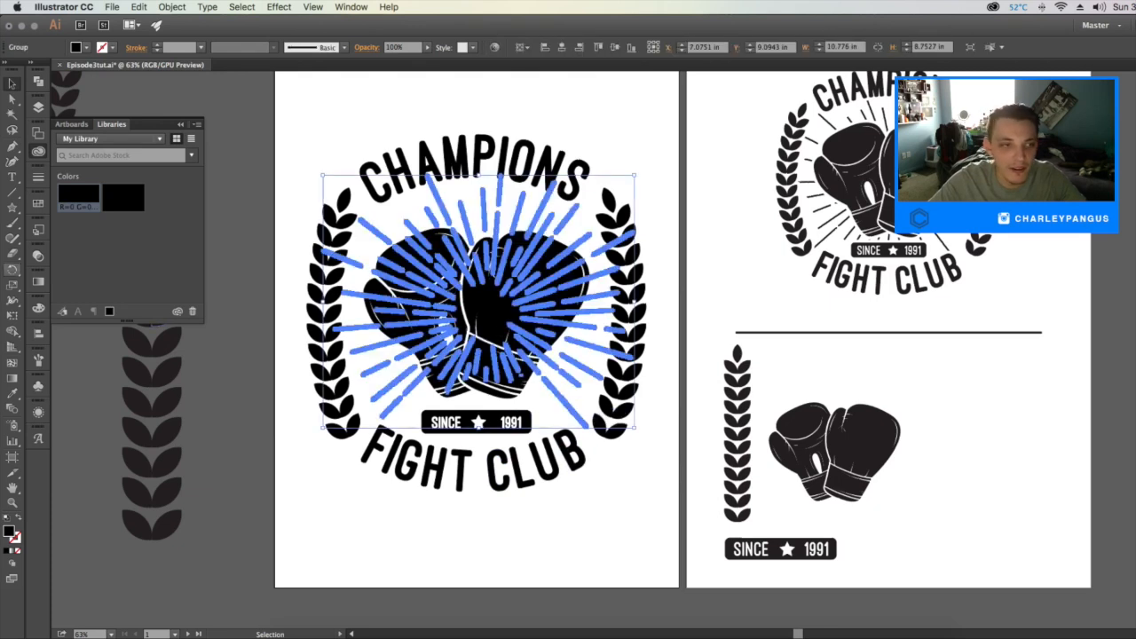
{"action": "key", "text": "shift+e"}
{"action": "left_click_drag", "start_coordinate": [444, 323], "coordinate": [444, 337]}
{"action": "key", "text": "v"}
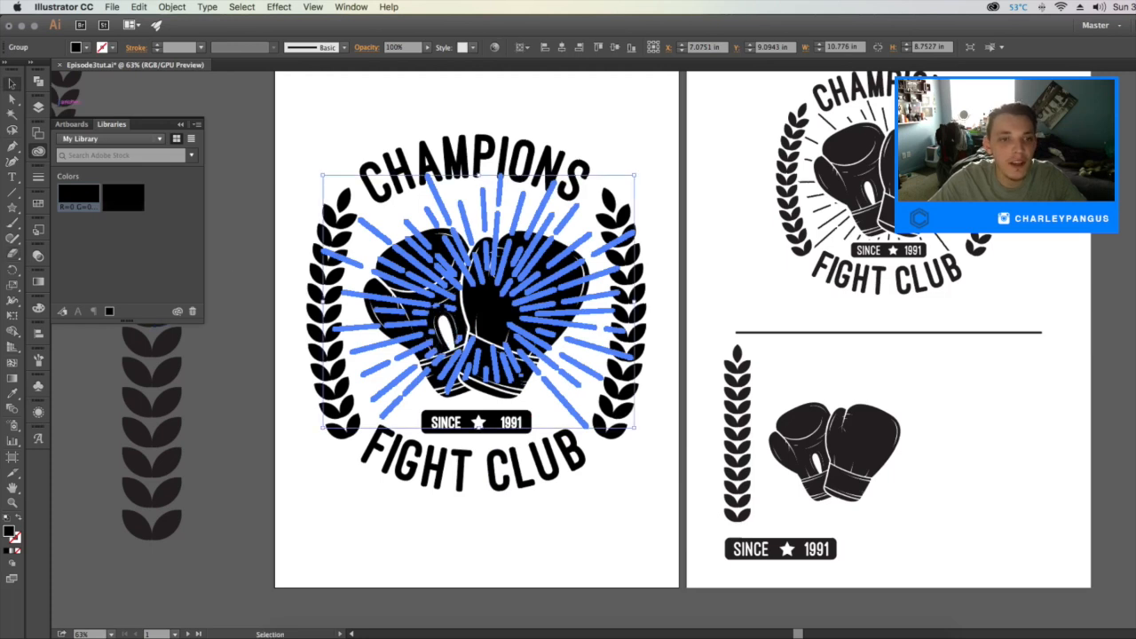
{"action": "left_click", "coordinate": [227, 259]}
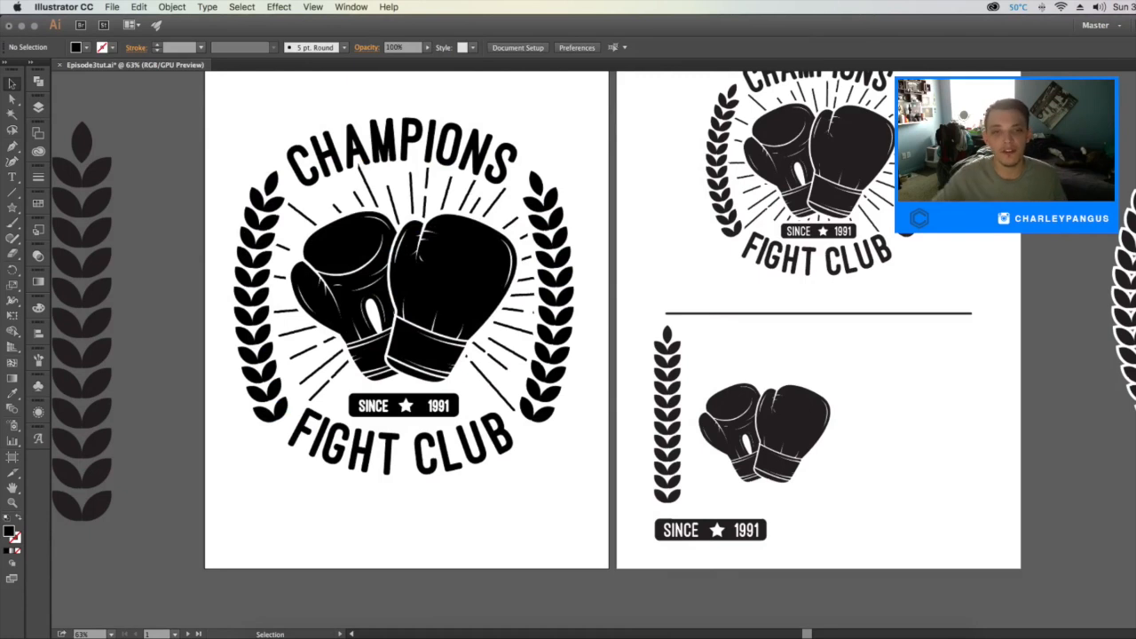
Select the entire badge artwork, including the sunburst, and copy it
{"action": "left_click", "coordinate": [439, 632]}
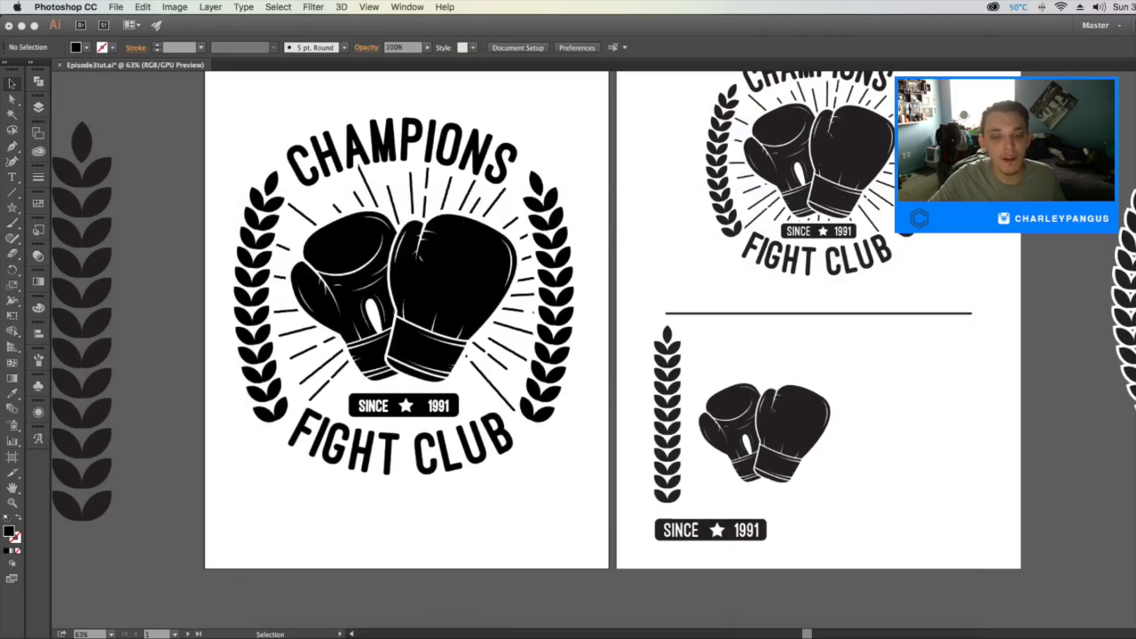
{"action": "left_click", "coordinate": [474, 240]}
{"action": "mouse_move", "coordinate": [474, 239]}
{"action": "left_mouse_down"}
{"action": "mouse_move", "coordinate": [470, 307]}
{"action": "mouse_move", "coordinate": [474, 249]}
{"action": "mouse_move", "coordinate": [480, 319]}
{"action": "mouse_move", "coordinate": [480, 244]}
{"action": "left_mouse_up"}
{"action": "left_click_drag", "start_coordinate": [588, 513], "coordinate": [220, 110]}
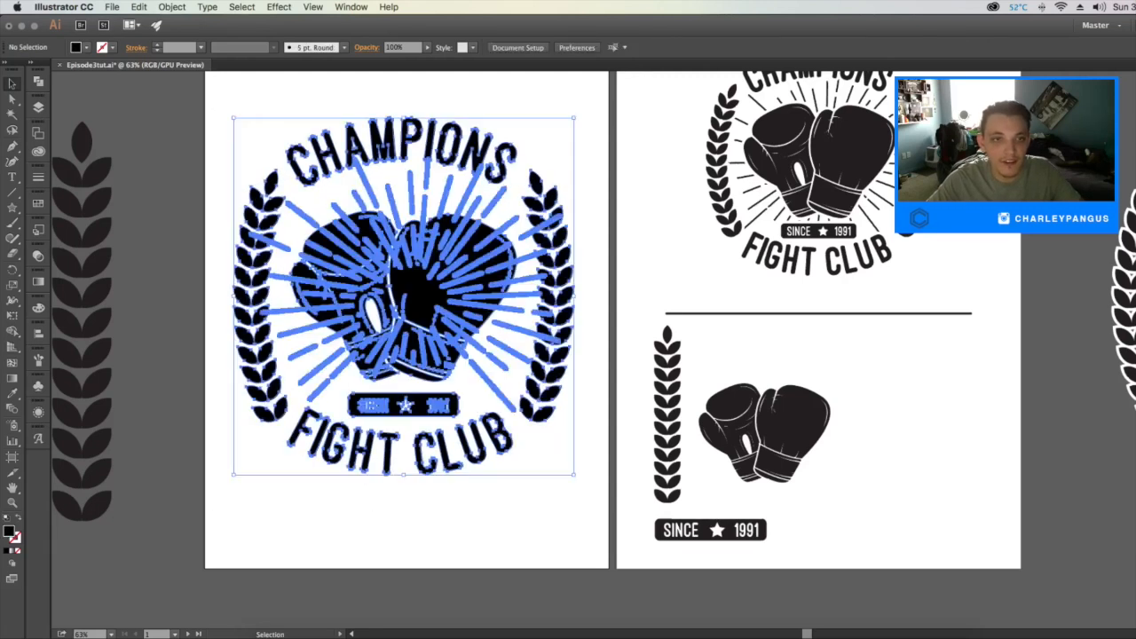
{"action": "left_click", "coordinate": [139, 7]}
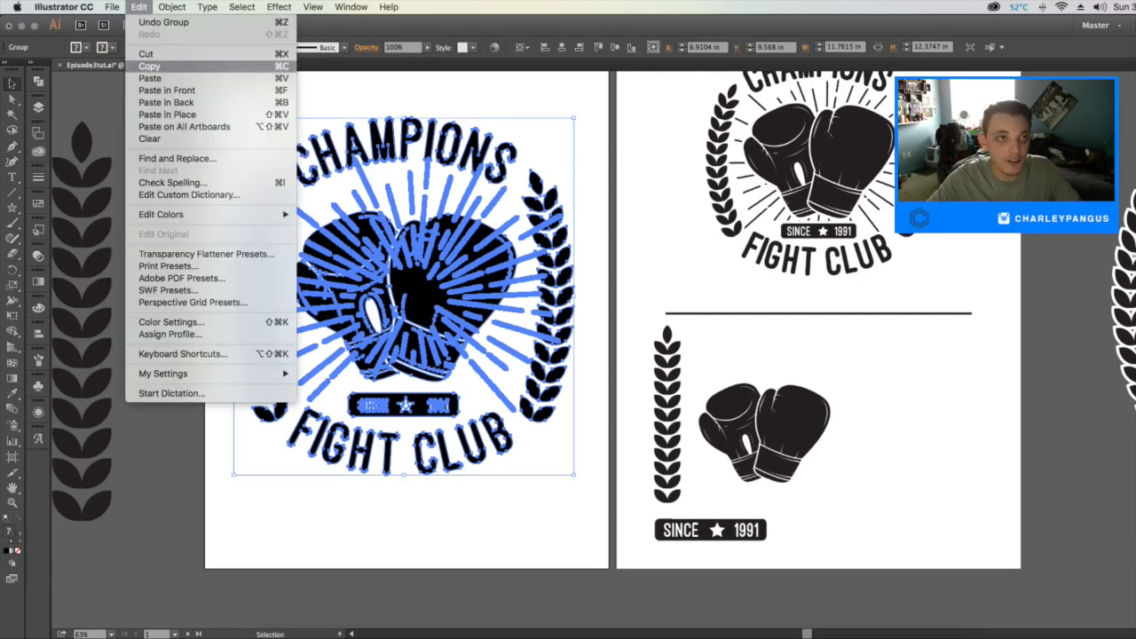
{"action": "left_click", "coordinate": [149, 66]}
Switch to Photoshop and paste the badge into the blank document as a Smart Object, placing it at the centre of the canvas
{"action": "left_click", "coordinate": [461, 632]}
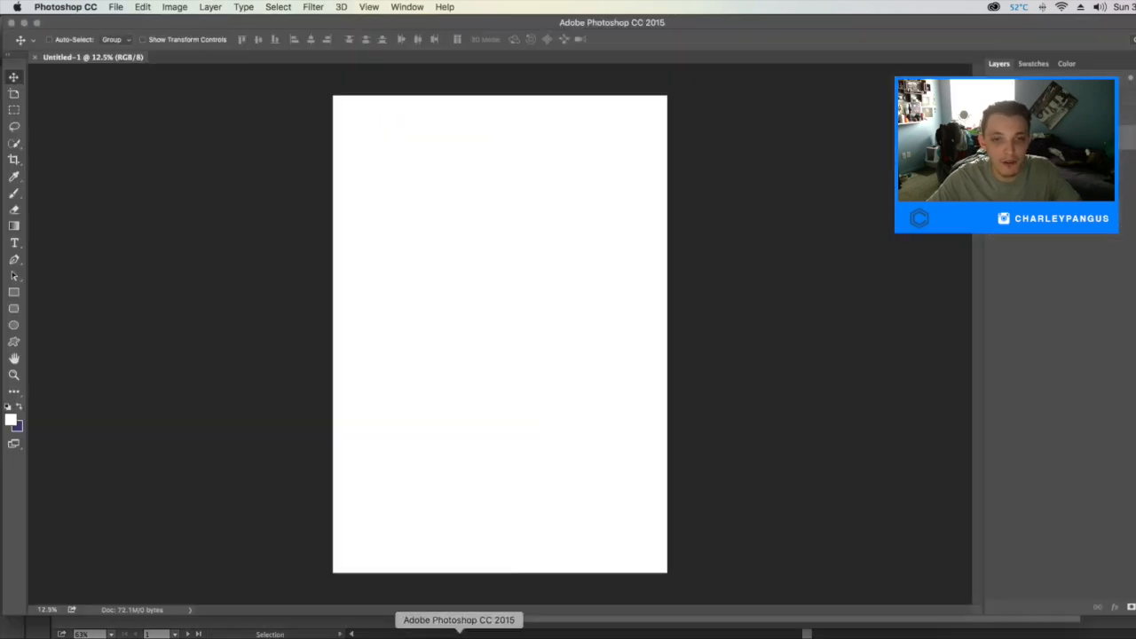
{"action": "key", "text": "super+v"}
{"action": "left_click", "coordinate": [557, 294]}
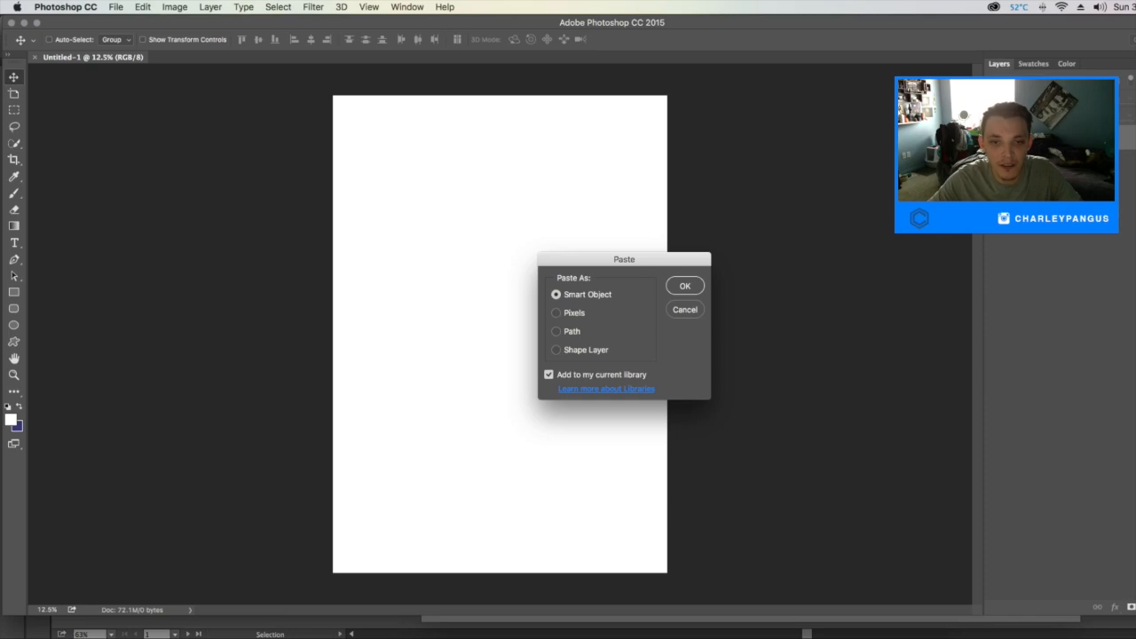
{"action": "key", "text": "Return"}
{"action": "key", "text": "v"}
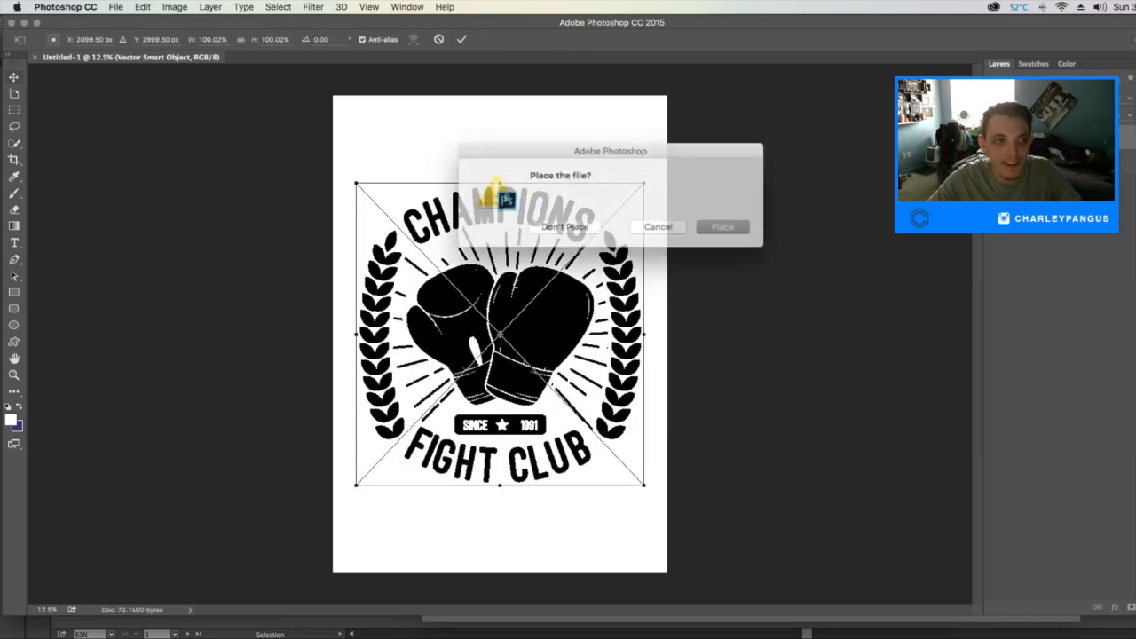
{"action": "key", "text": "Return"}
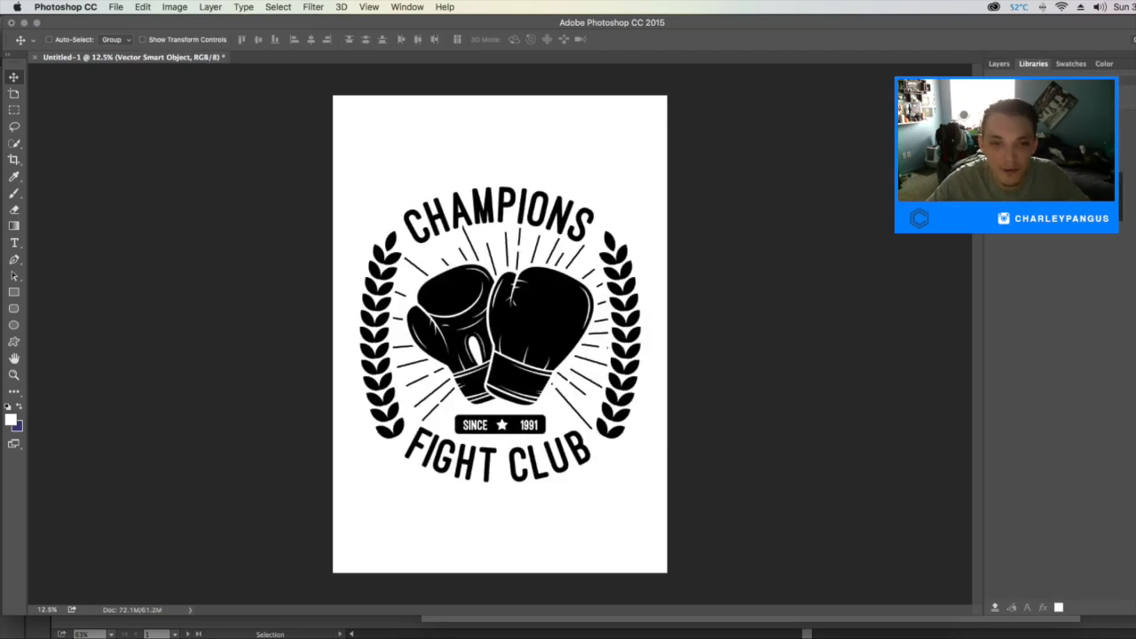
{"action": "key", "text": "super+a"}
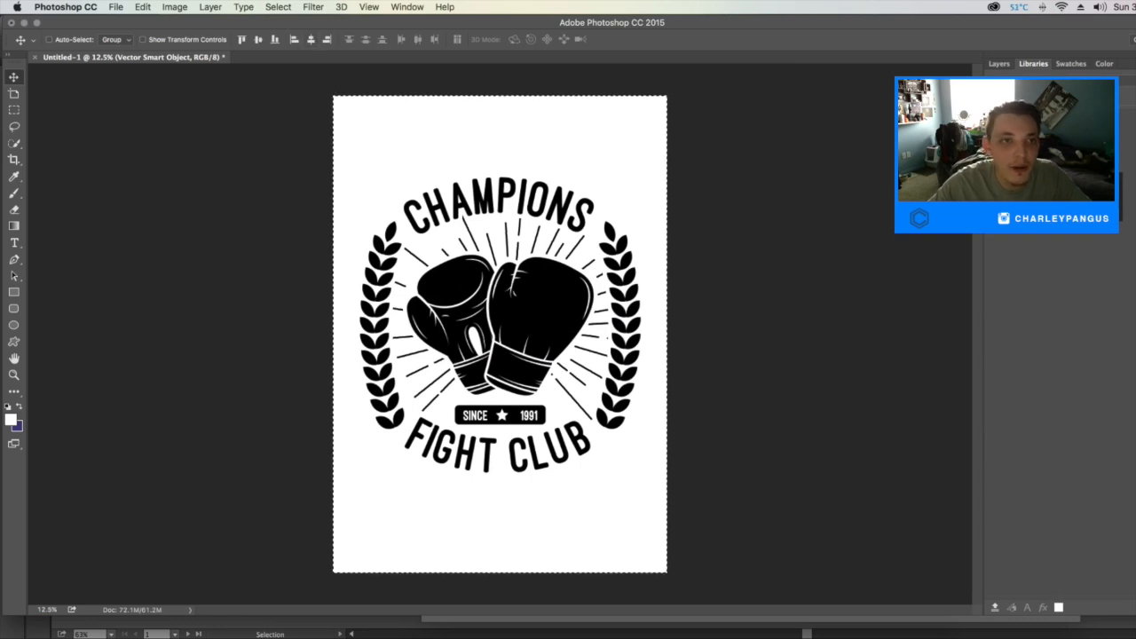
{"action": "key", "text": "super+d"}
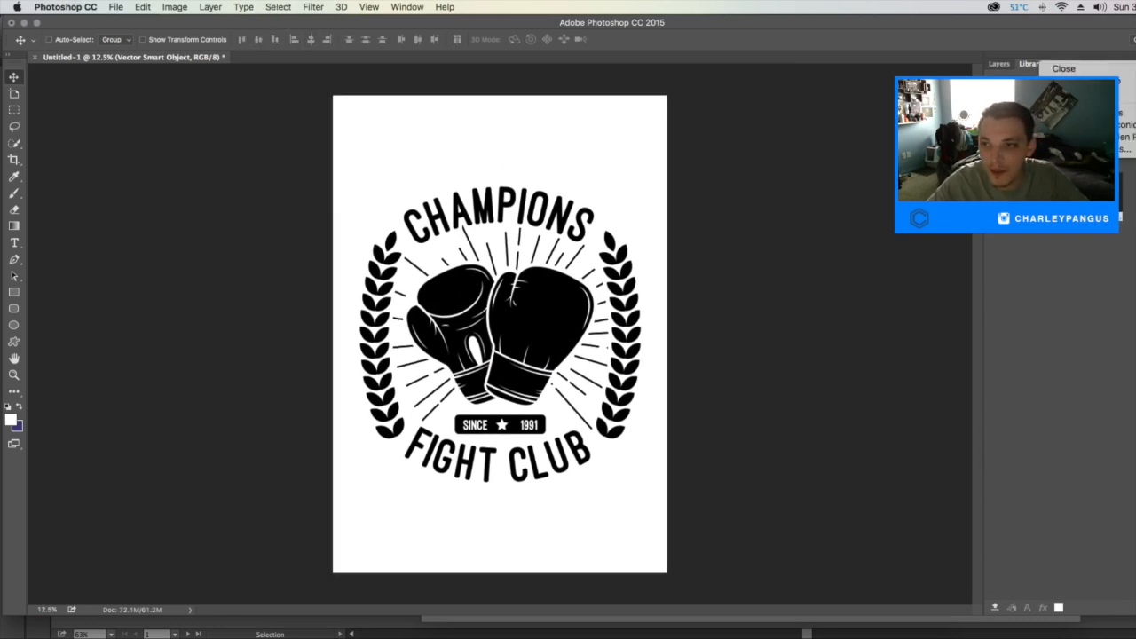
Close the Libraries, Color and Swatches panels, and float the Layers panel beside the canvas at a taller size
{"action": "left_click", "coordinate": [1063, 68]}
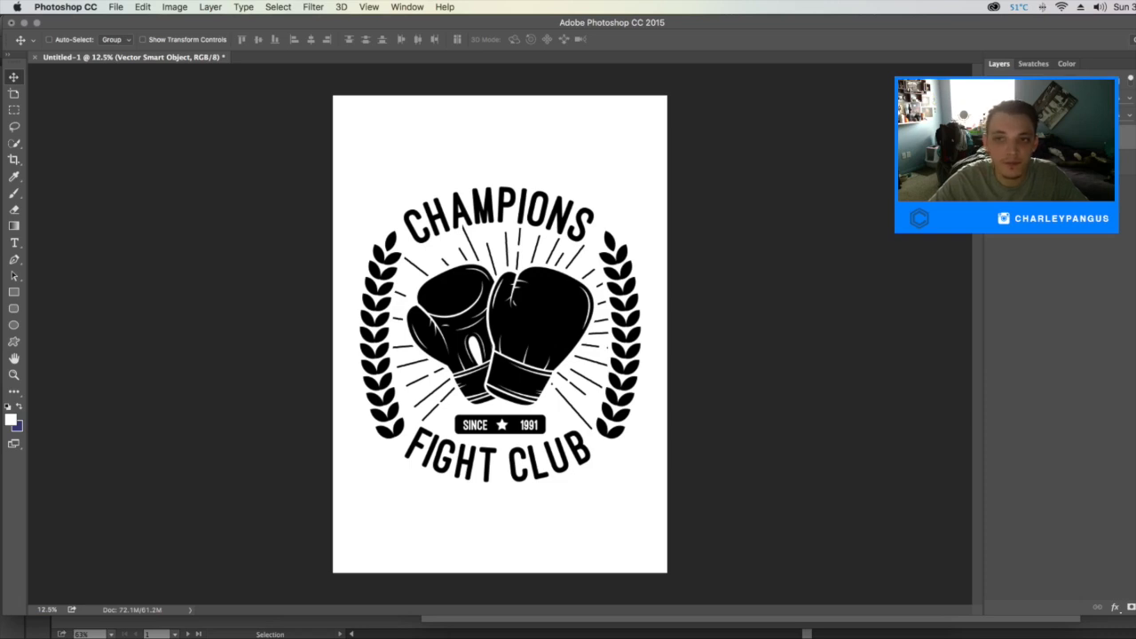
{"action": "left_click_drag", "start_coordinate": [999, 64], "coordinate": [68, 95]}
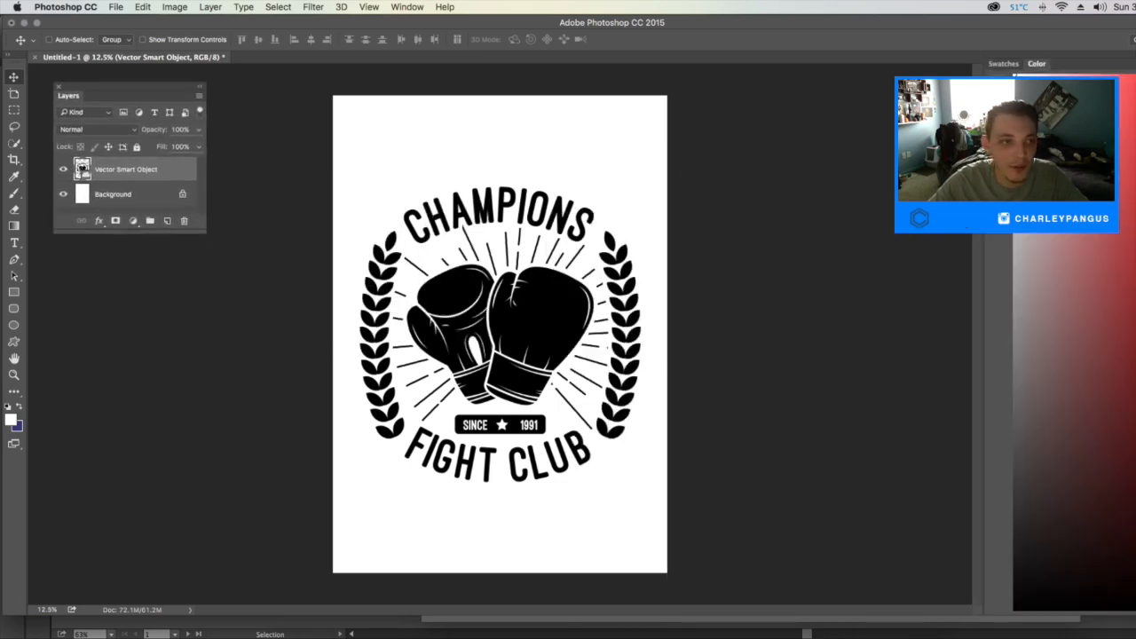
{"action": "right_click", "coordinate": [1037, 63]}
{"action": "left_click", "coordinate": [1056, 70]}
{"action": "right_click", "coordinate": [1013, 65]}
{"action": "left_click", "coordinate": [1038, 72]}
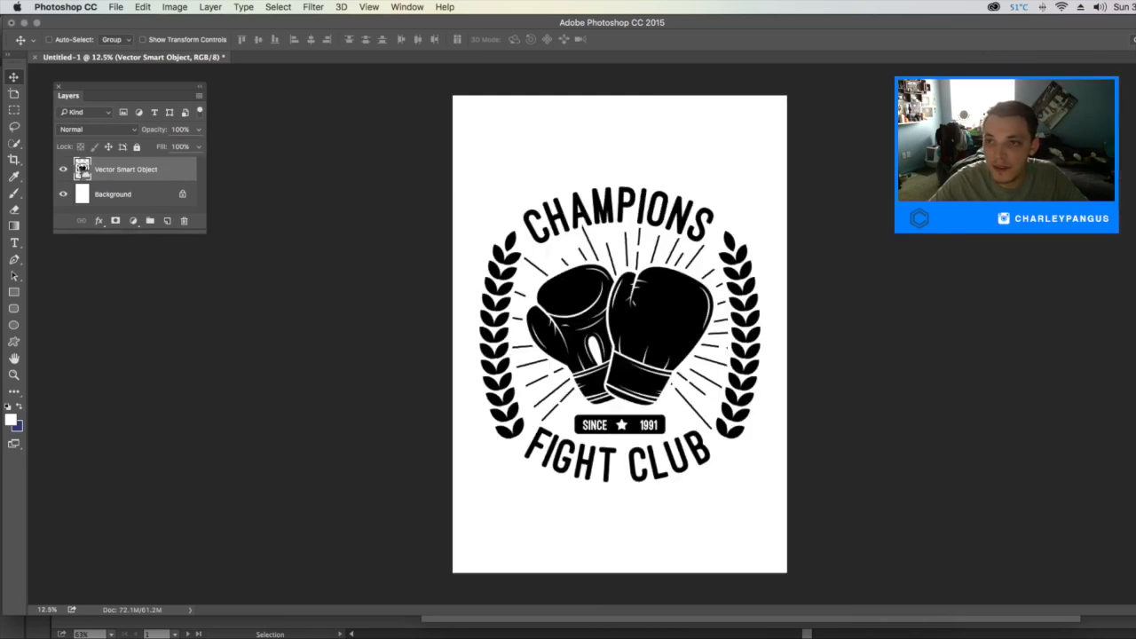
{"action": "left_click_drag", "start_coordinate": [82, 167], "coordinate": [107, 184]}
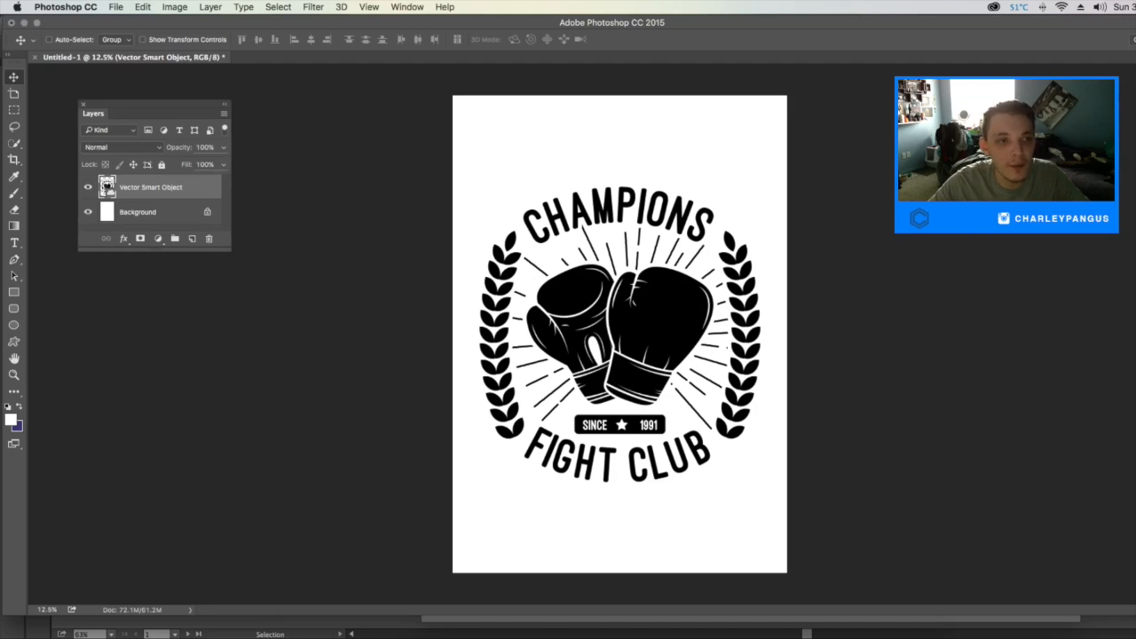
{"action": "left_click_drag", "start_coordinate": [156, 250], "coordinate": [156, 446]}
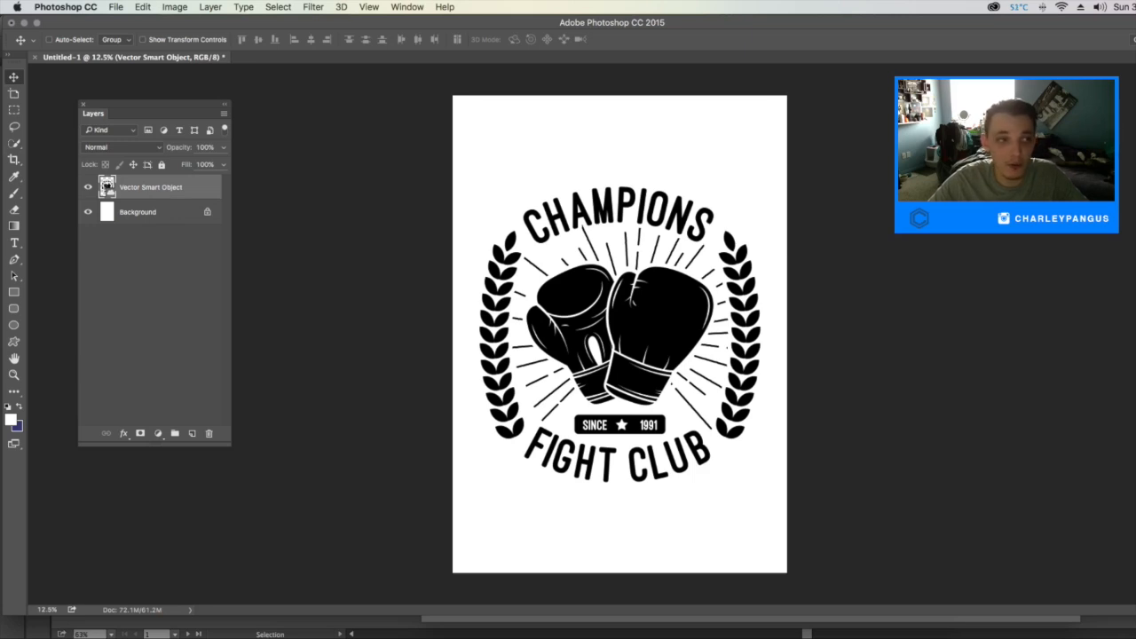
Swap the Quick Selection tool for the Magic Wand and add a new empty layer above the badge
{"action": "key", "text": "w"}
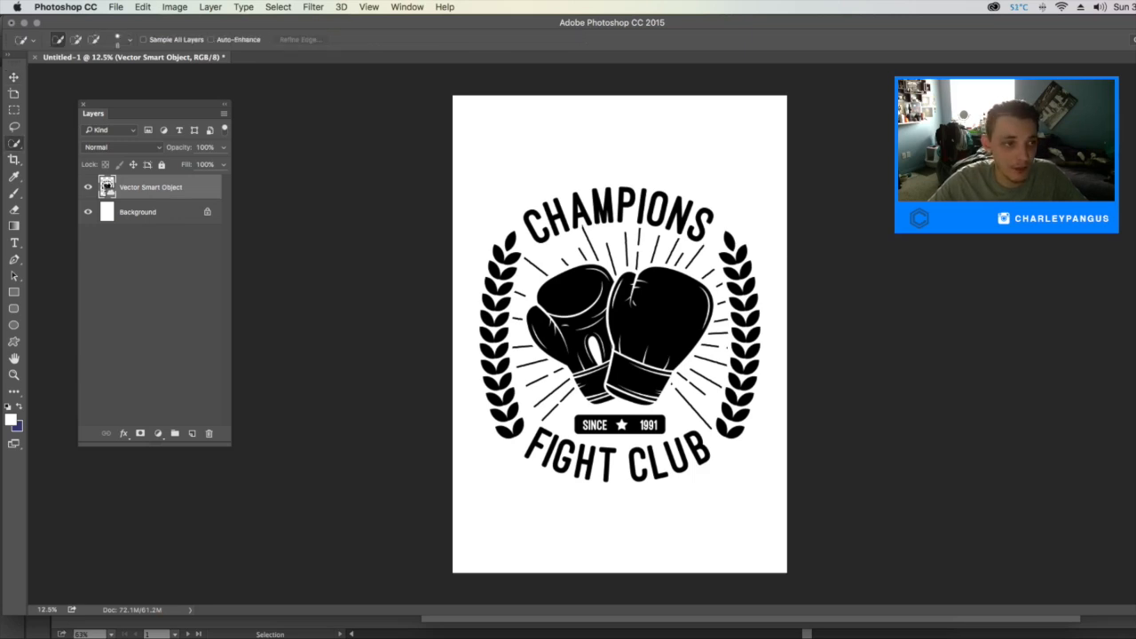
{"action": "right_click", "coordinate": [14, 143]}
{"action": "left_click", "coordinate": [71, 155]}
{"action": "key", "text": "b"}
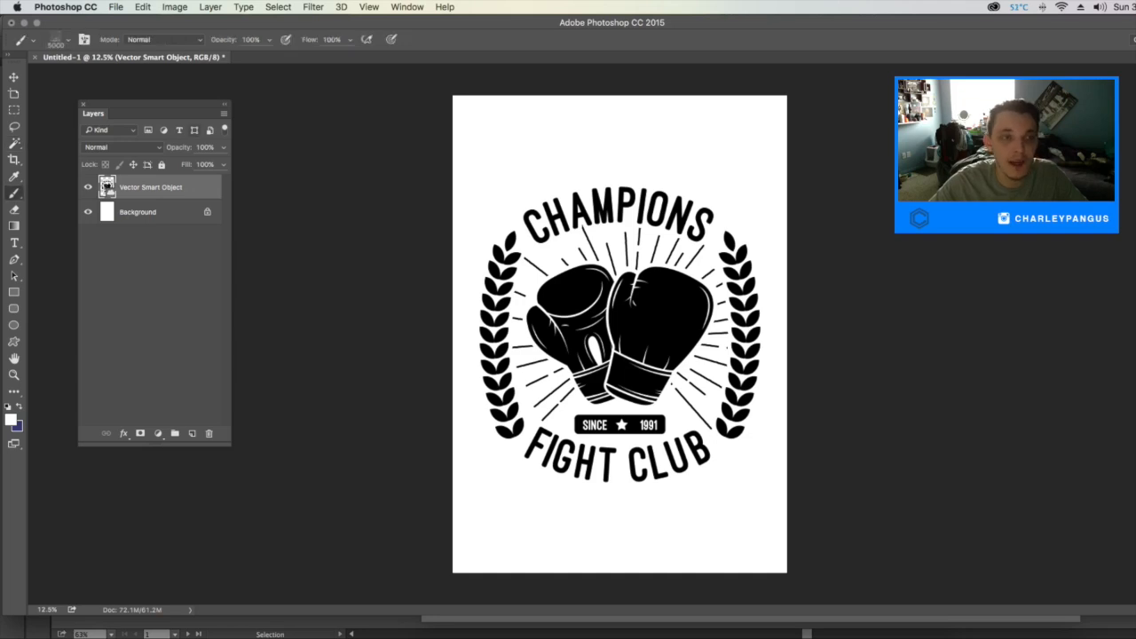
{"action": "left_click_drag", "start_coordinate": [133, 104], "coordinate": [98, 80]}
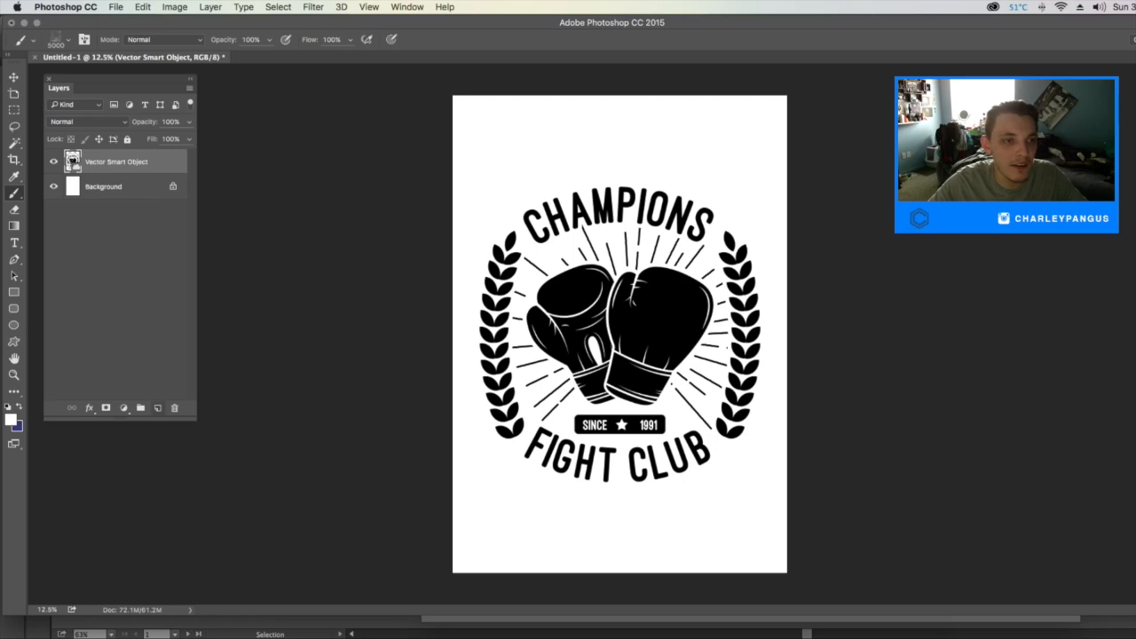
{"action": "key", "text": "super+shift+alt+n"}
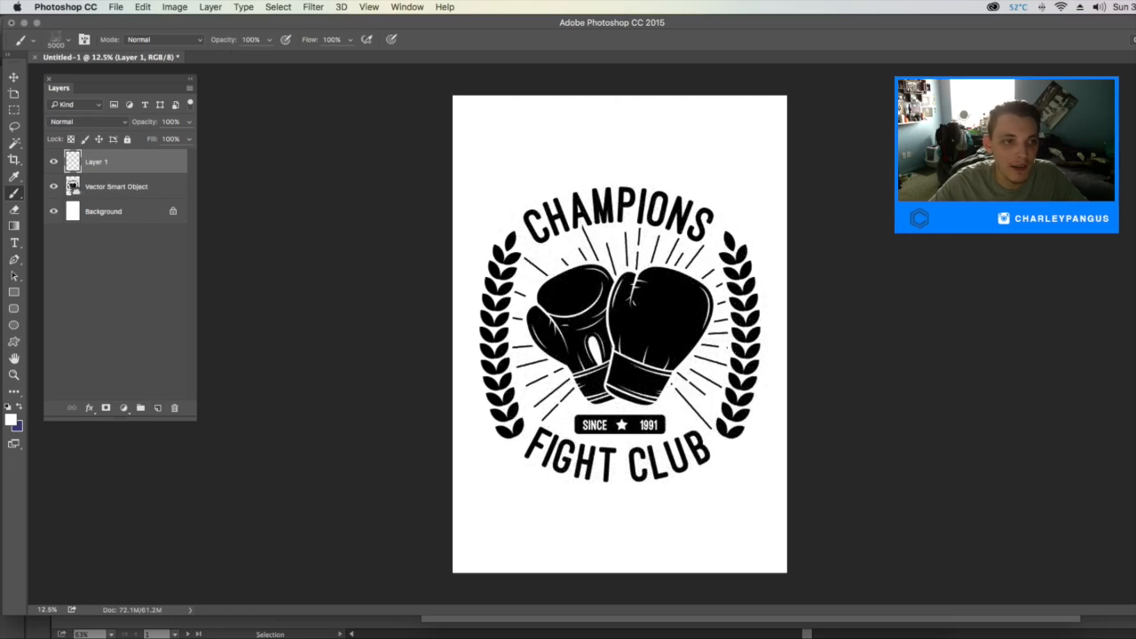
Duplicate the Vector Smart Object layer, hide the original and rasterize the copy
{"action": "left_click", "coordinate": [72, 186]}
{"action": "right_click", "coordinate": [163, 186]}
{"action": "key", "text": "Escape"}
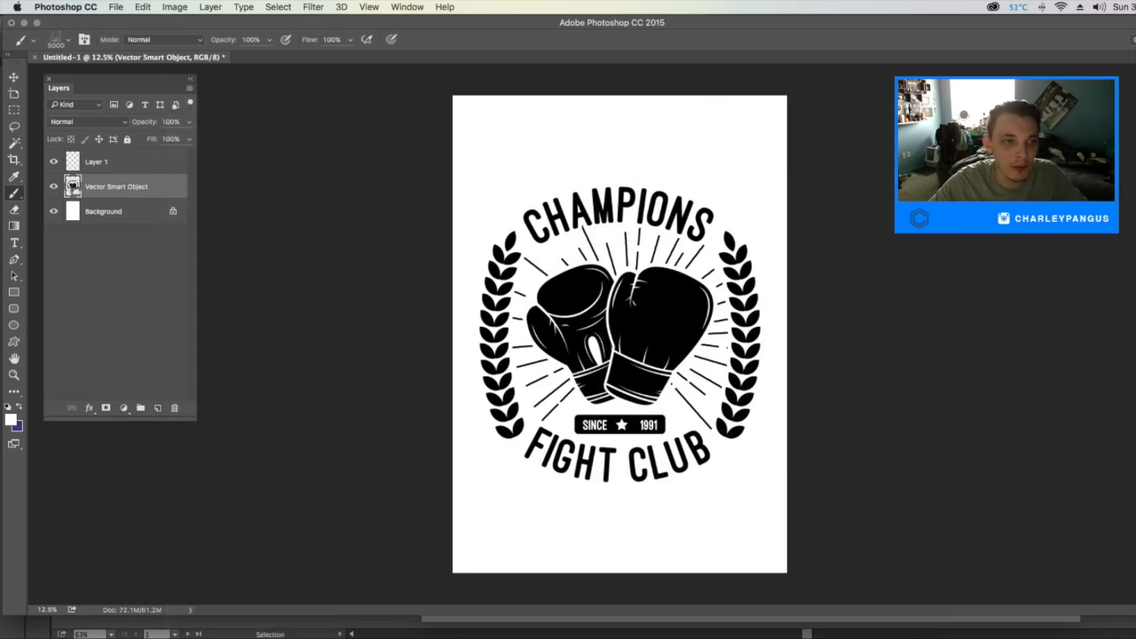
{"action": "key", "text": "super+j"}
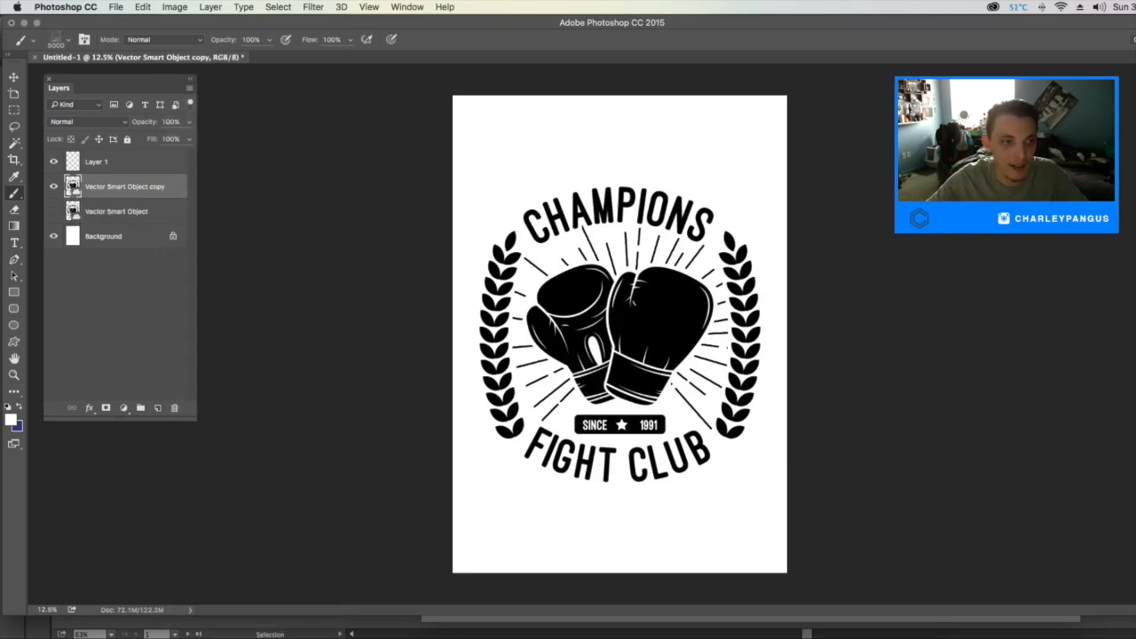
{"action": "right_click", "coordinate": [181, 186]}
{"action": "left_click", "coordinate": [223, 303]}
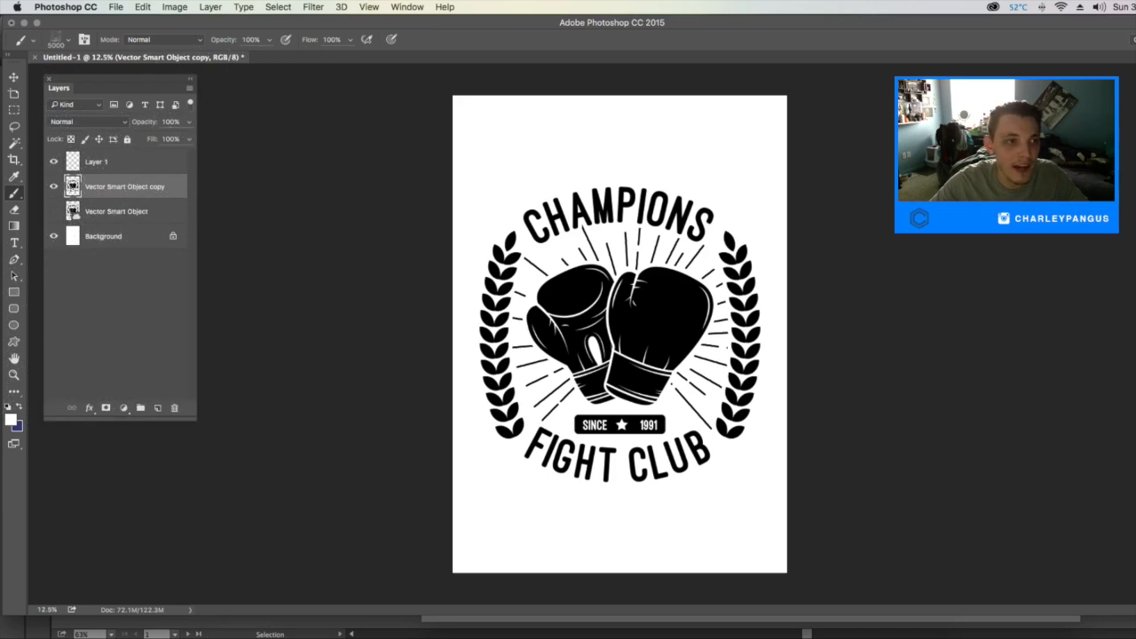
With the Magic Wand active, hide and reshow the white Background to check the badge's transparent areas
{"action": "left_click", "coordinate": [14, 143]}
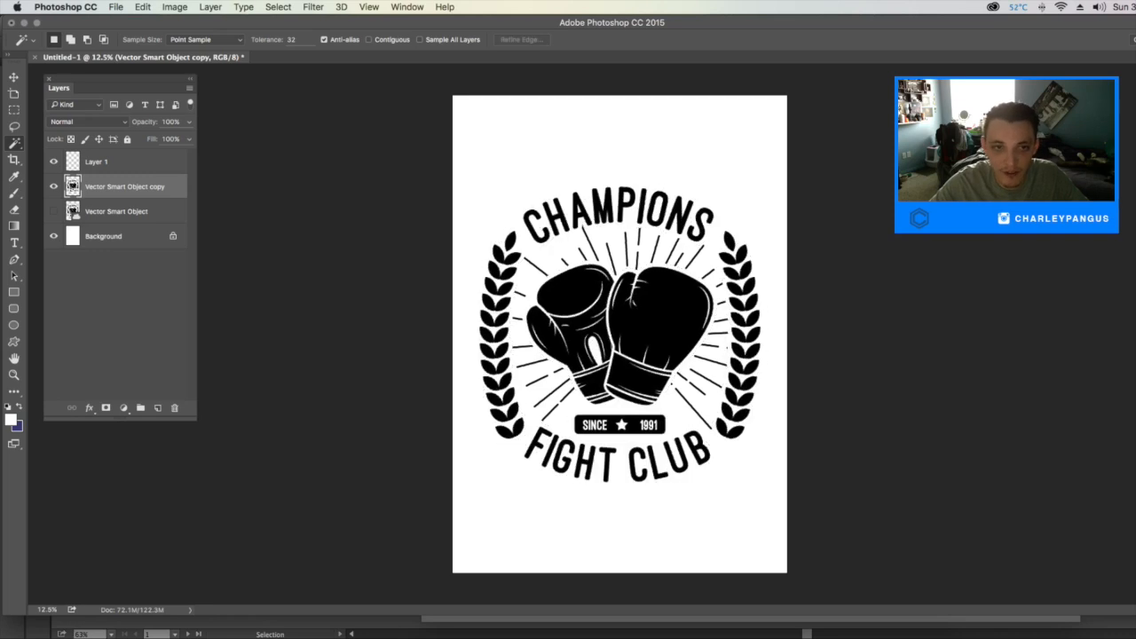
{"action": "left_click", "coordinate": [54, 237]}
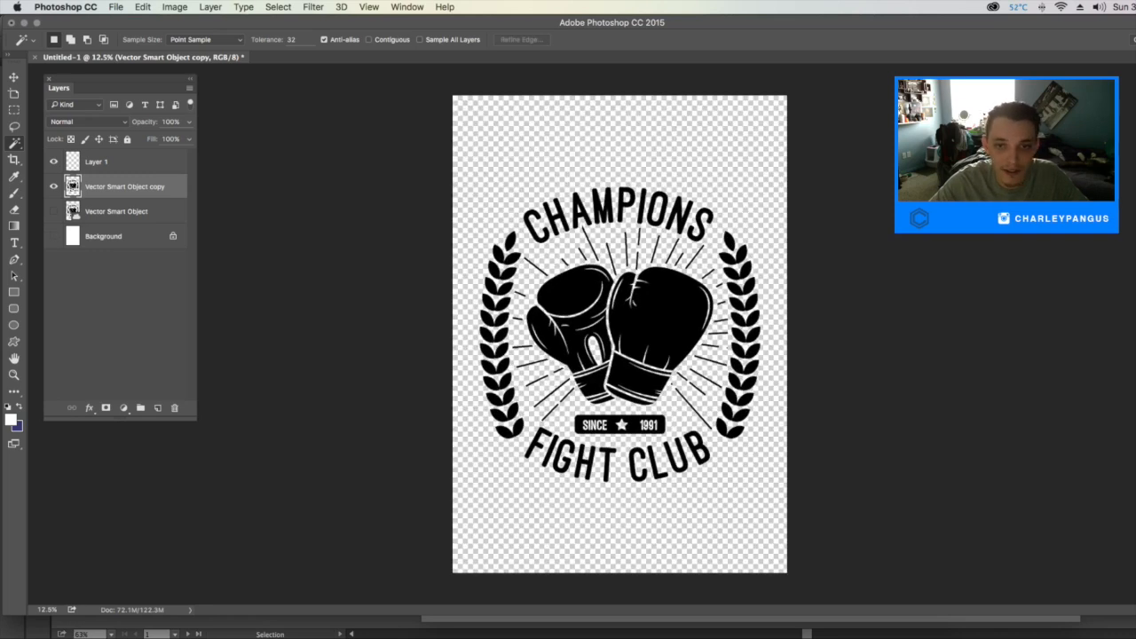
{"action": "left_click", "coordinate": [53, 236]}
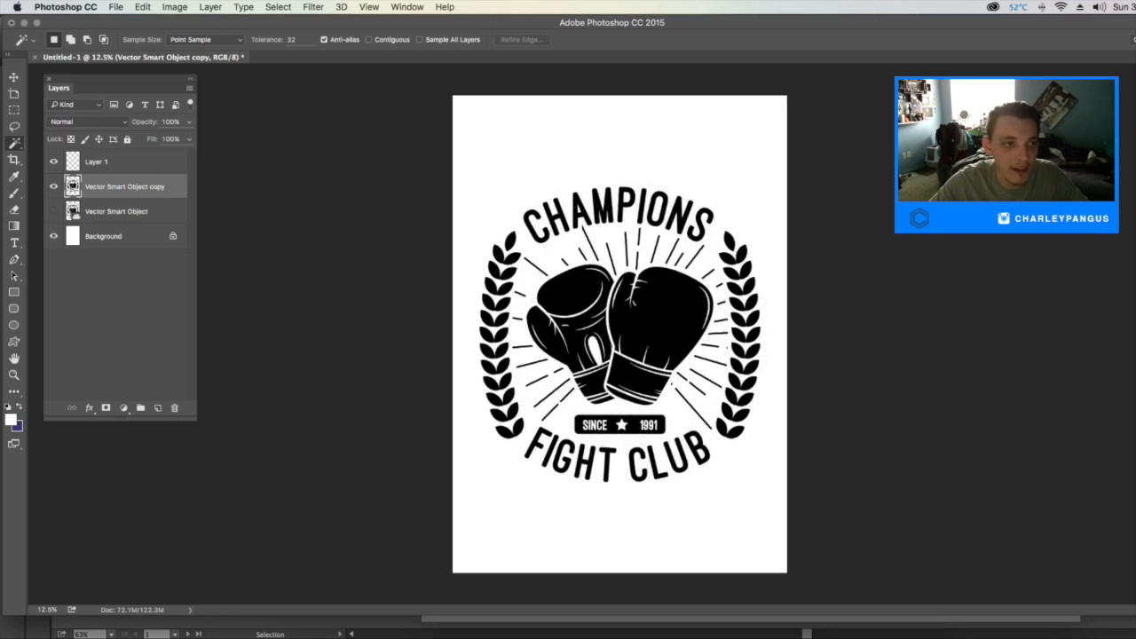
Rename the empty layer as Texture and the rasterized badge layer as Design
{"action": "left_click", "coordinate": [107, 162]}
{"action": "left_click", "coordinate": [53, 162]}
{"action": "left_click", "coordinate": [53, 161]}
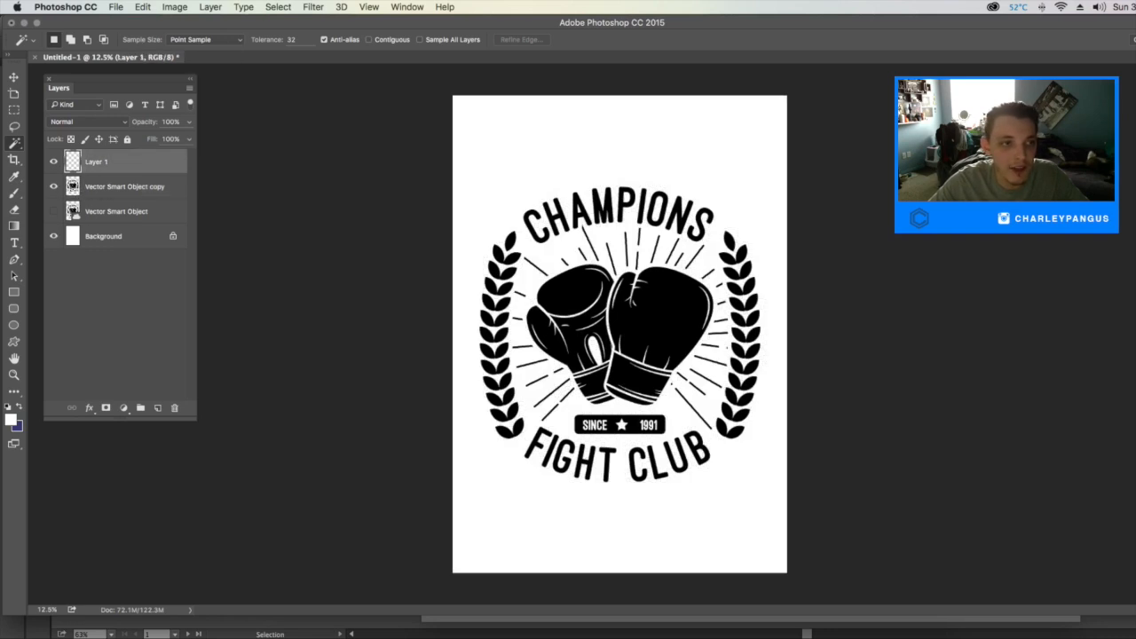
{"action": "double_click", "coordinate": [96, 162]}
{"action": "type", "text": "Texture"}
{"action": "key", "text": "Return"}
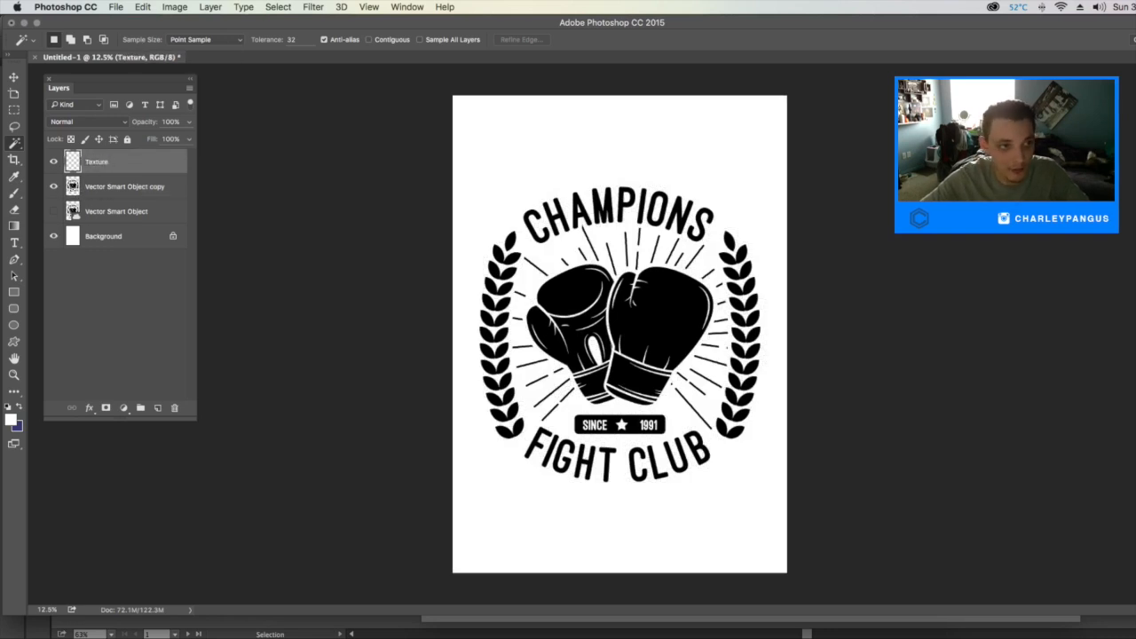
{"action": "double_click", "coordinate": [125, 186]}
{"action": "type", "text": "Design"}
{"action": "key", "text": "Return"}
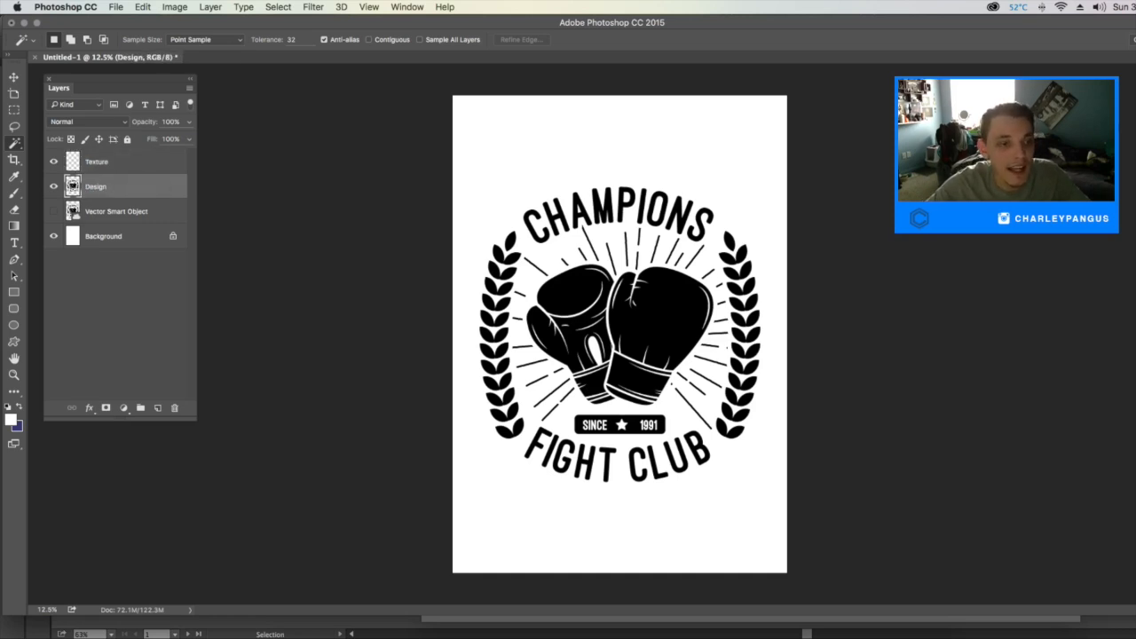
Add a Stroke layer style to the Design layer, positioned inside and coloured black, and reduce its size slightly
{"action": "left_click", "coordinate": [89, 408]}
{"action": "left_click", "coordinate": [115, 451]}
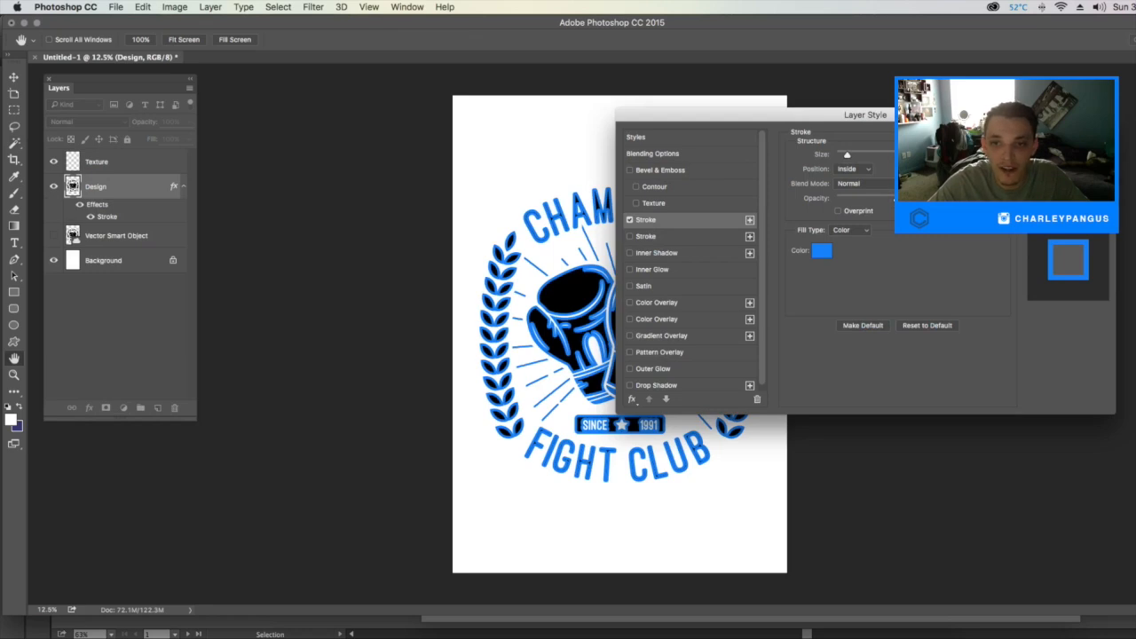
{"action": "left_click", "coordinate": [822, 250]}
{"action": "left_click", "coordinate": [704, 312]}
{"action": "key", "text": "Return"}
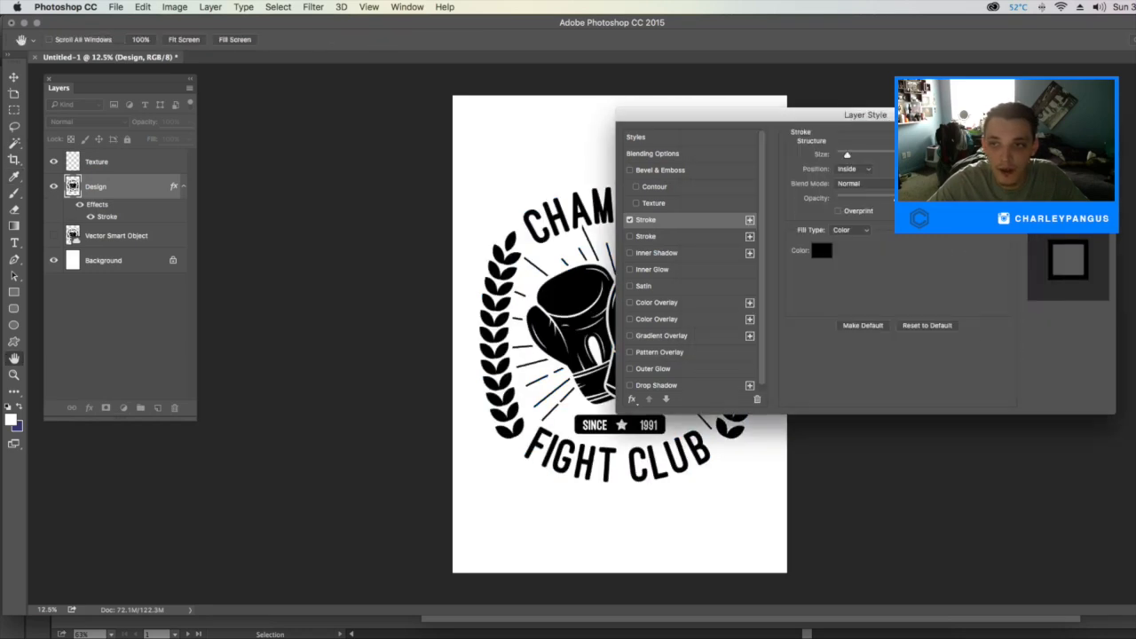
{"action": "left_click_drag", "start_coordinate": [848, 154], "coordinate": [844, 155]}
{"action": "key", "text": "Return"}
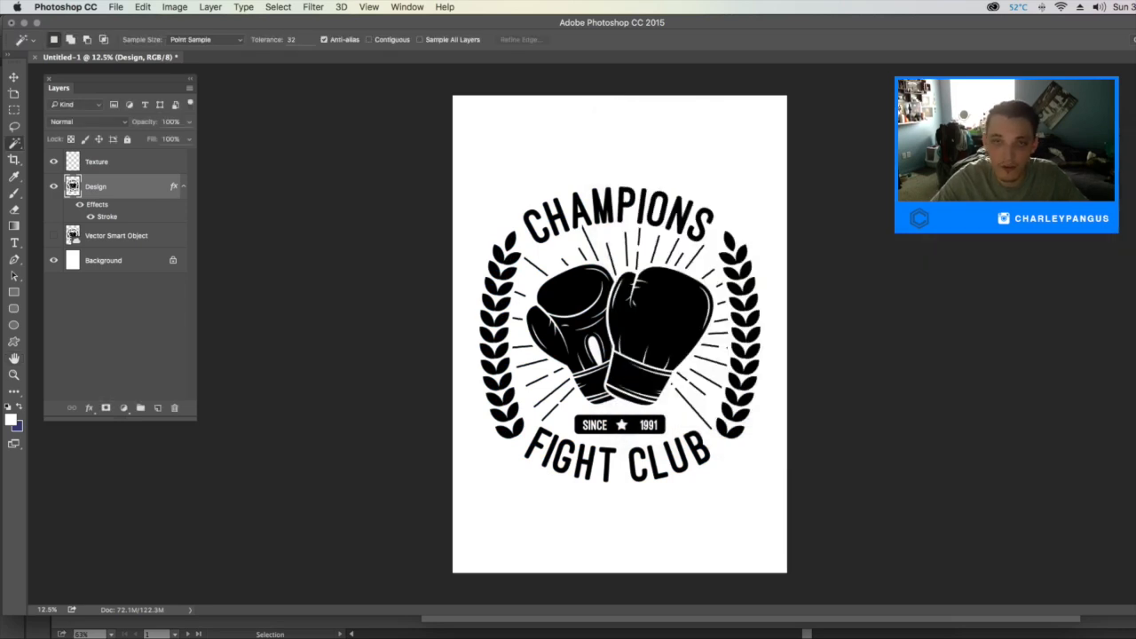
Set up the Brush tool on the Texture layer with white (#ffffff) as the foreground colour
{"action": "left_click", "coordinate": [124, 162]}
{"action": "key", "text": "b"}
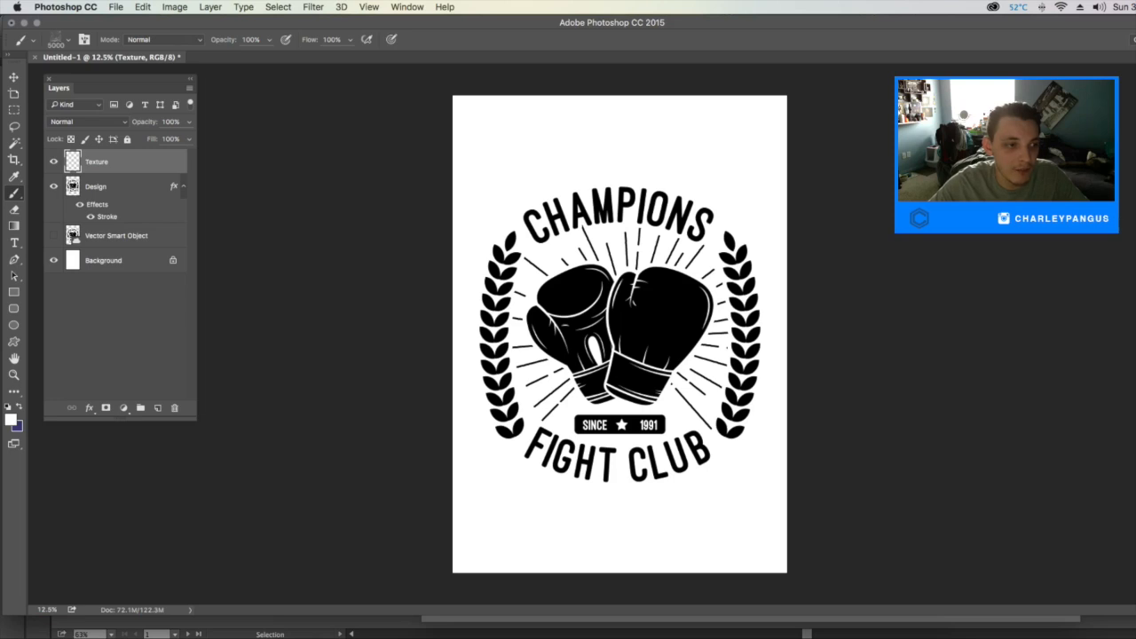
{"action": "left_click", "coordinate": [11, 419]}
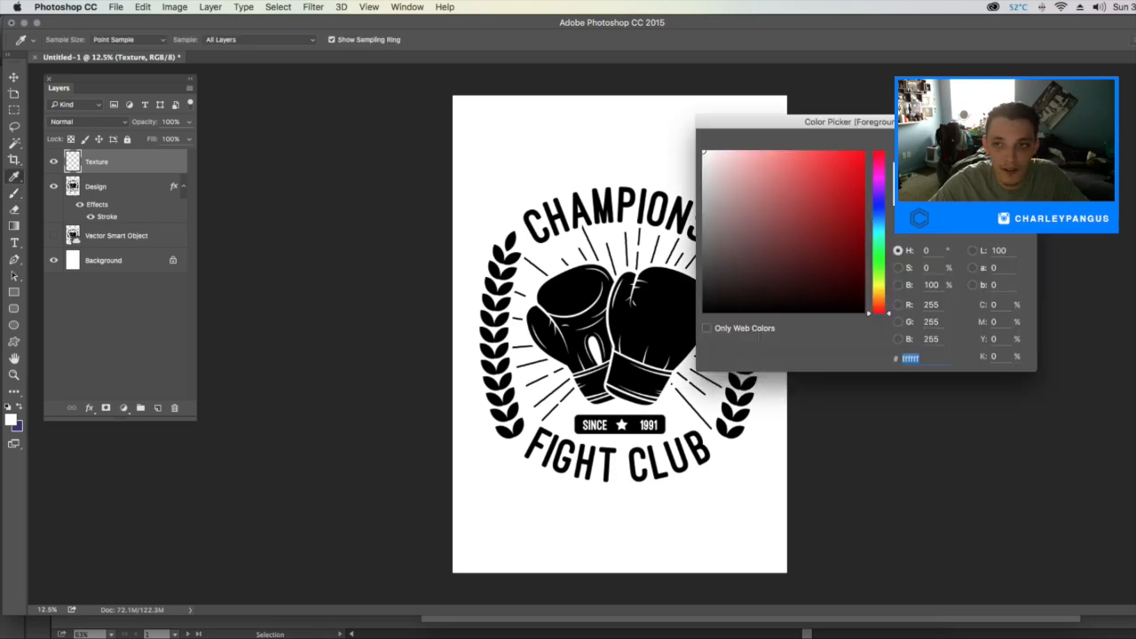
{"action": "key", "text": "Return"}
{"action": "mouse_move", "coordinate": [444, 293]}
{"action": "left_mouse_down"}
{"action": "mouse_move", "coordinate": [545, 279]}
{"action": "mouse_move", "coordinate": [675, 330]}
{"action": "mouse_move", "coordinate": [618, 335]}
{"action": "left_mouse_up"}
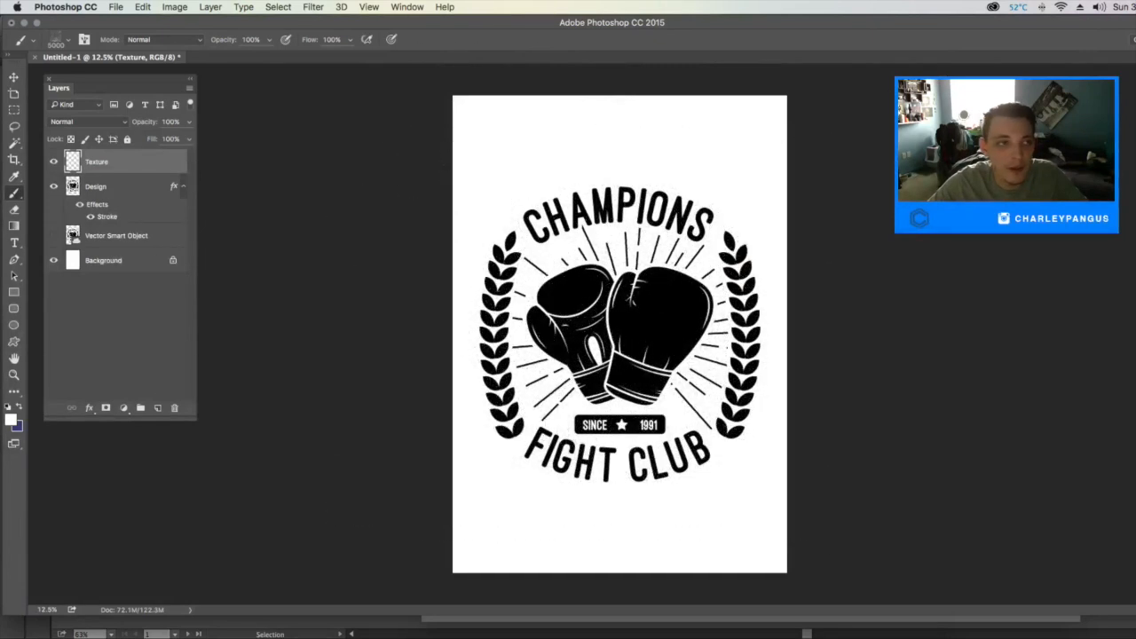
Choose the 1401 px grunge brush tip and make the Texture layer active for painting
{"action": "left_click", "coordinate": [58, 39]}
{"action": "scroll", "coordinate": [89, 193], "scroll_direction": "down", "scroll_amount": 10}
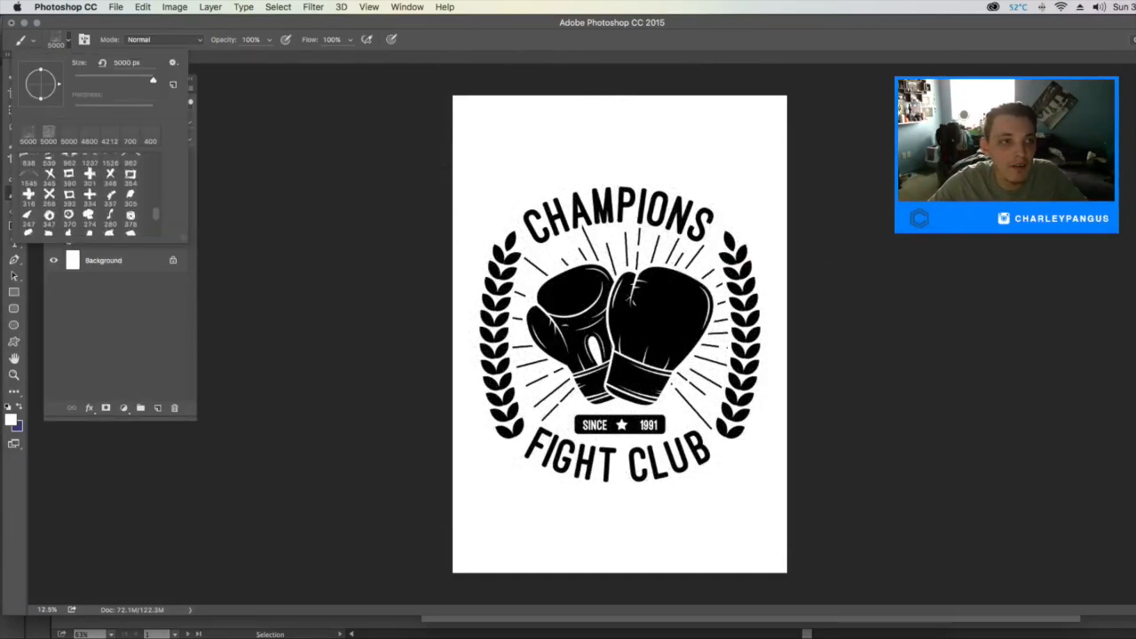
{"action": "left_click", "coordinate": [70, 171]}
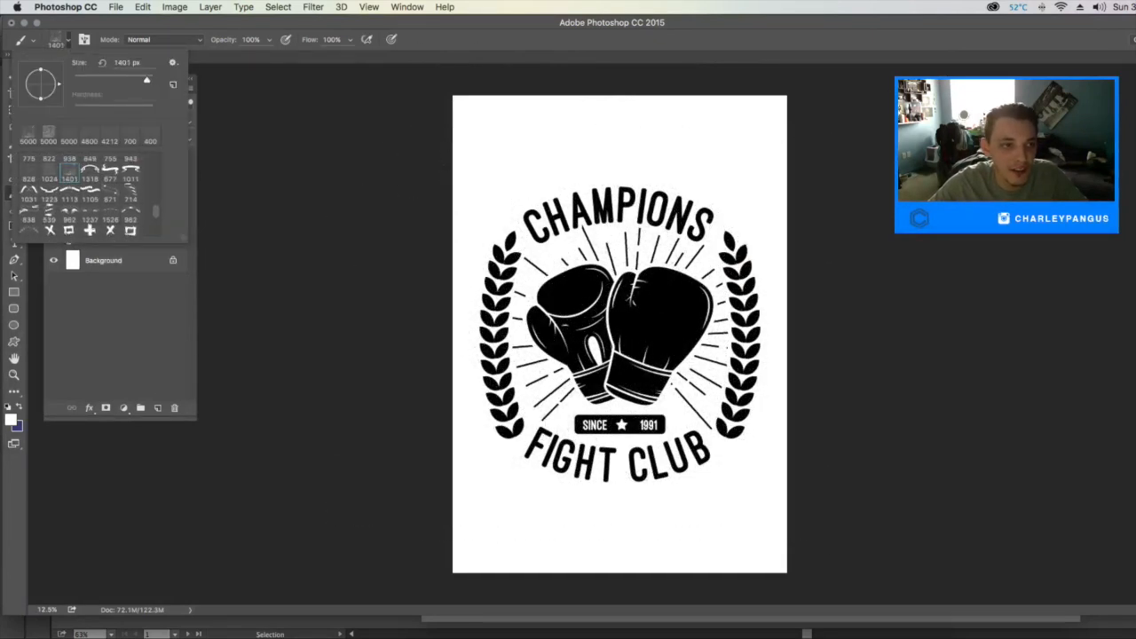
{"action": "key", "text": "Return"}
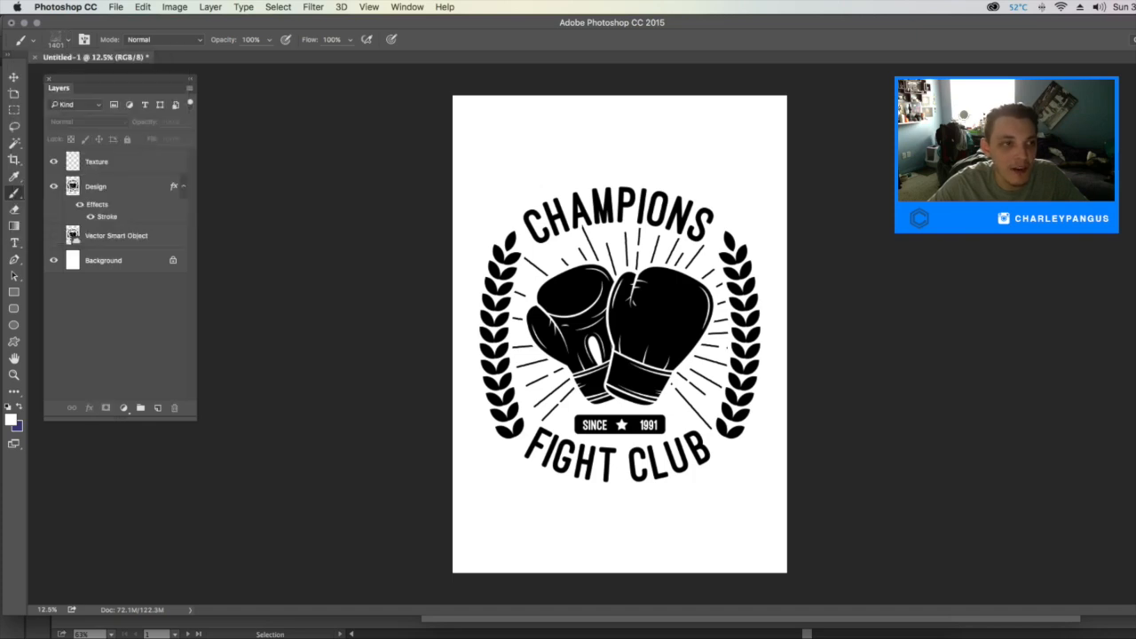
{"action": "left_click", "coordinate": [115, 162]}
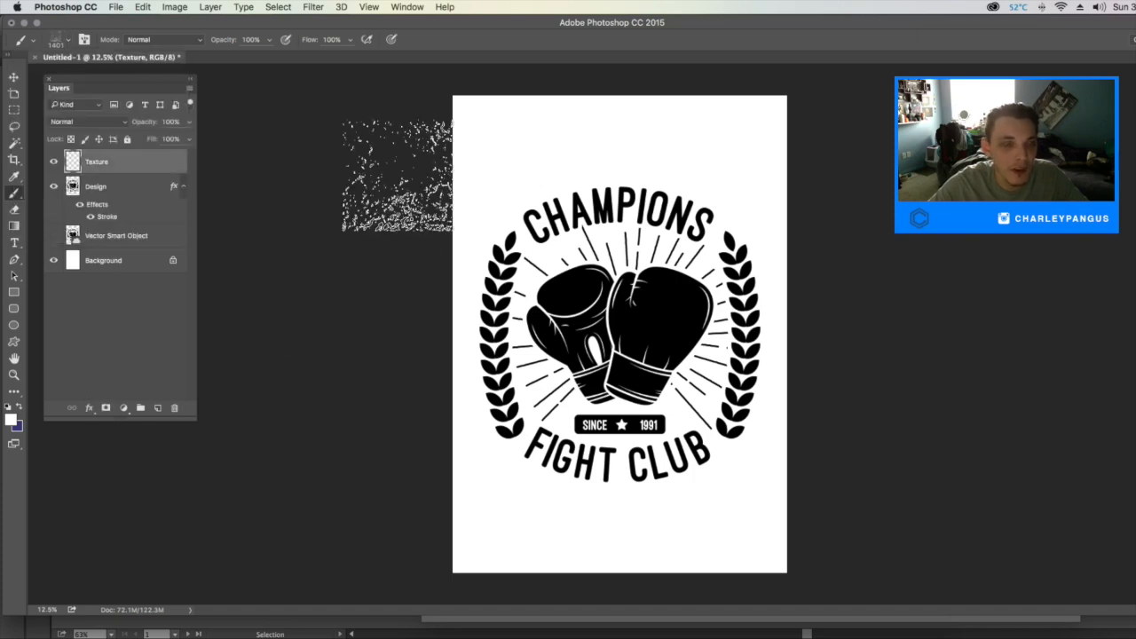
Enlarge the grunge brush to 4300 px so that it spans the whole badge
{"action": "key", "text": "bracketright"}
{"action": "key", "text": "bracketright"}
{"action": "key", "text": "bracketright"}
{"action": "key", "text": "bracketright"}
{"action": "key", "text": "bracketright"}
{"action": "key", "text": "bracketright"}
{"action": "key", "text": "bracketright"}
{"action": "key", "text": "bracketright"}
{"action": "key", "text": "bracketright"}
{"action": "key", "text": "bracketright"}
{"action": "key", "text": "bracketright"}
{"action": "key", "text": "bracketright"}
{"action": "key", "text": "bracketright"}
{"action": "key", "text": "bracketright"}
{"action": "key", "text": "bracketright"}
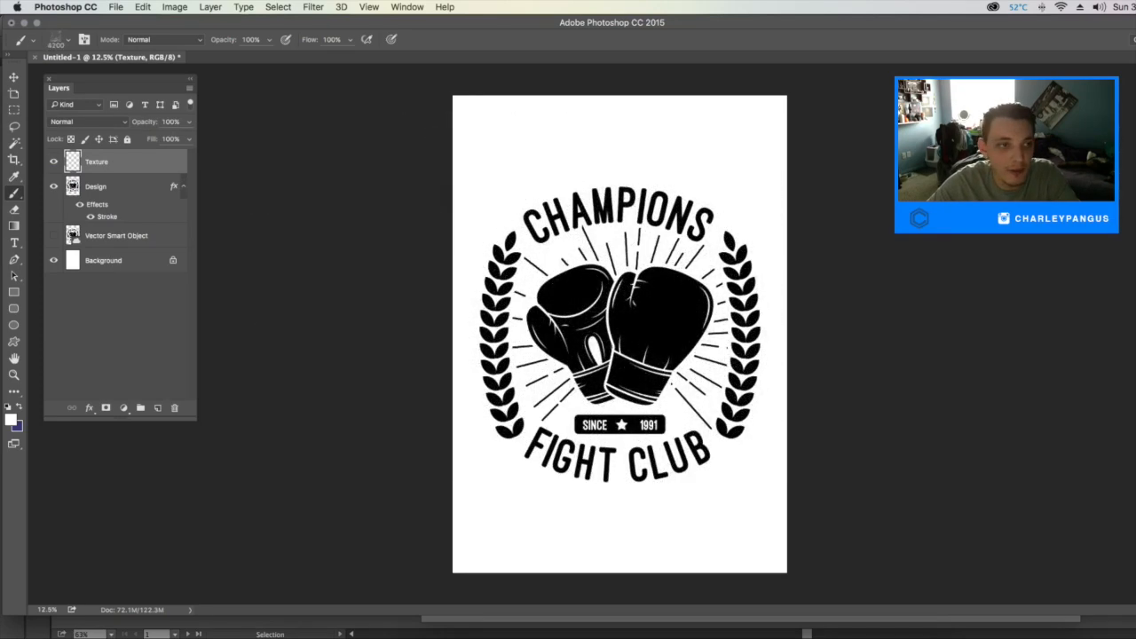
{"action": "key", "text": "bracketright"}
Undo a trial texture stamp, reduce the brush to 4000 px and stamp white grunge over the badge
{"action": "left_click_drag", "start_coordinate": [484, 333], "coordinate": [655, 329]}
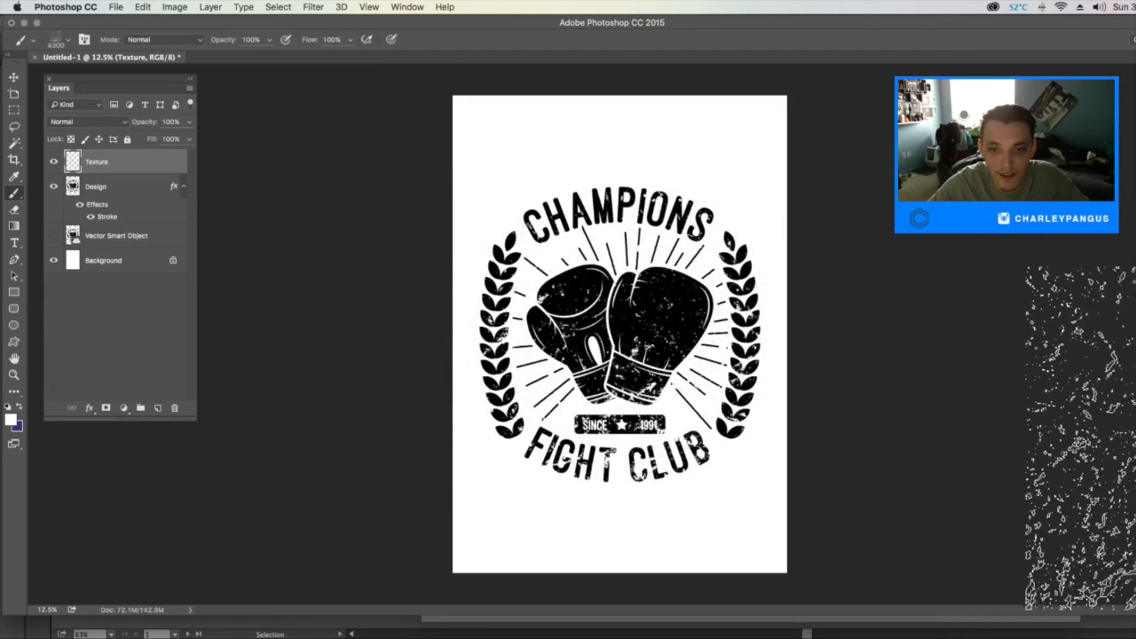
{"action": "key", "text": "super+z"}
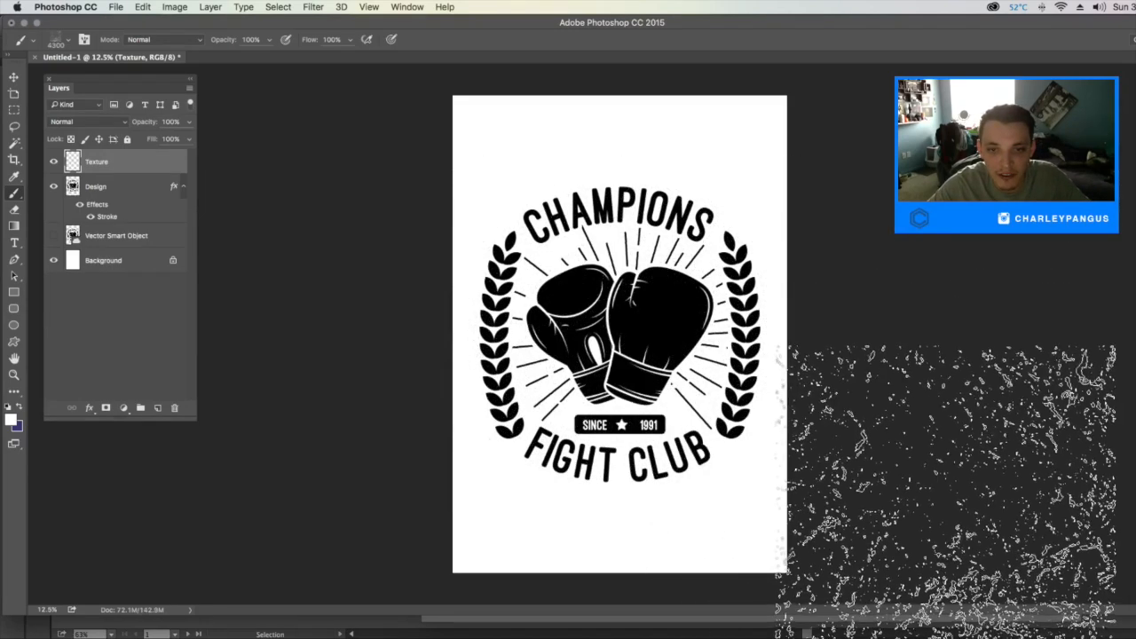
{"action": "key", "text": "bracketleft"}
{"action": "key", "text": "bracketleft"}
{"action": "key", "text": "bracketleft"}
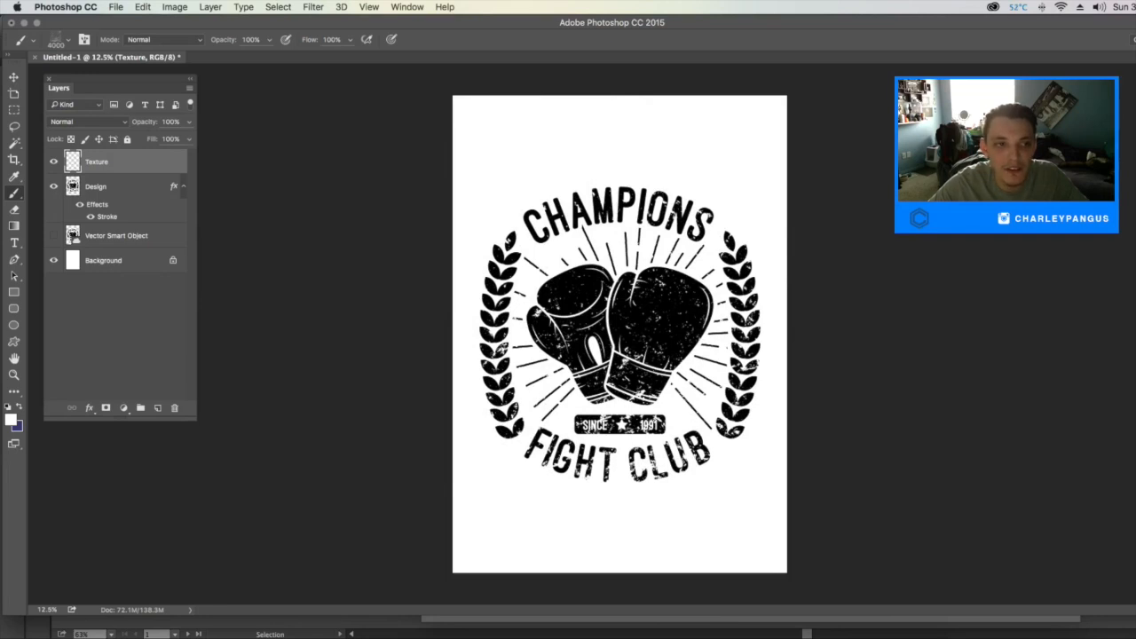
Check the Design layer's Stroke settings, and clip the Texture layer to the Design layer with a clipping mask
{"action": "double_click", "coordinate": [107, 217]}
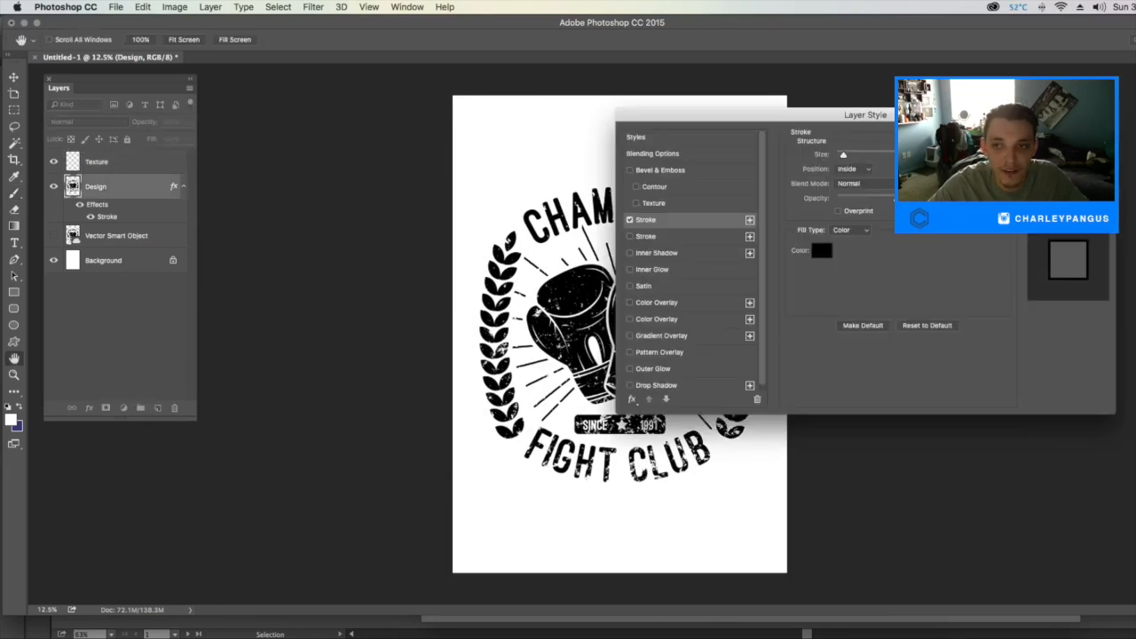
{"action": "key", "text": "Return"}
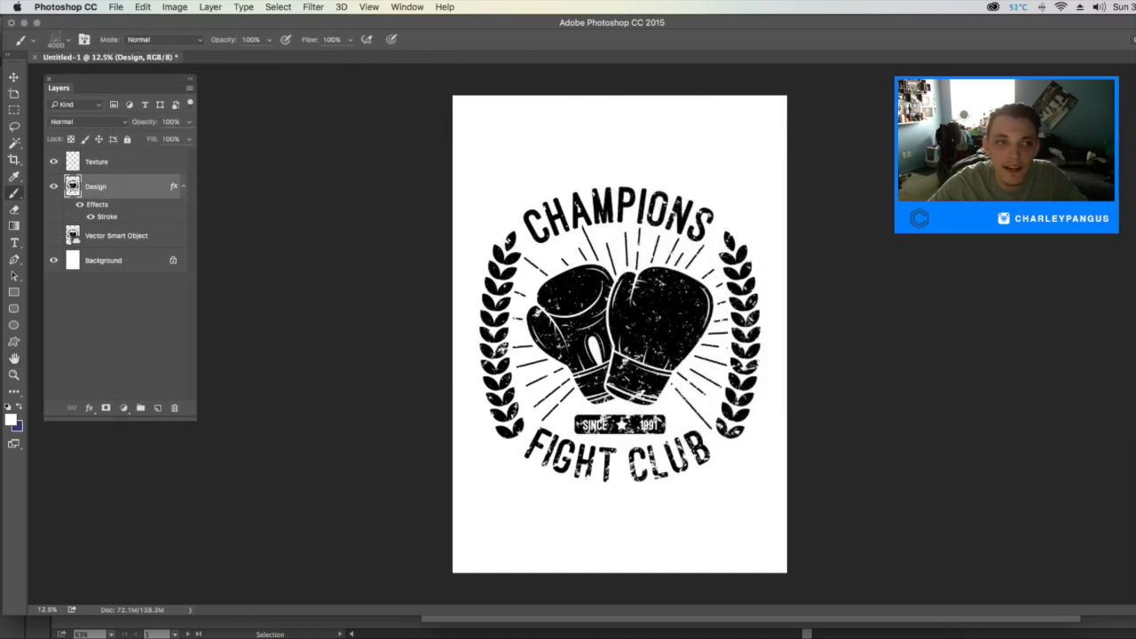
{"action": "left_click", "coordinate": [118, 163]}
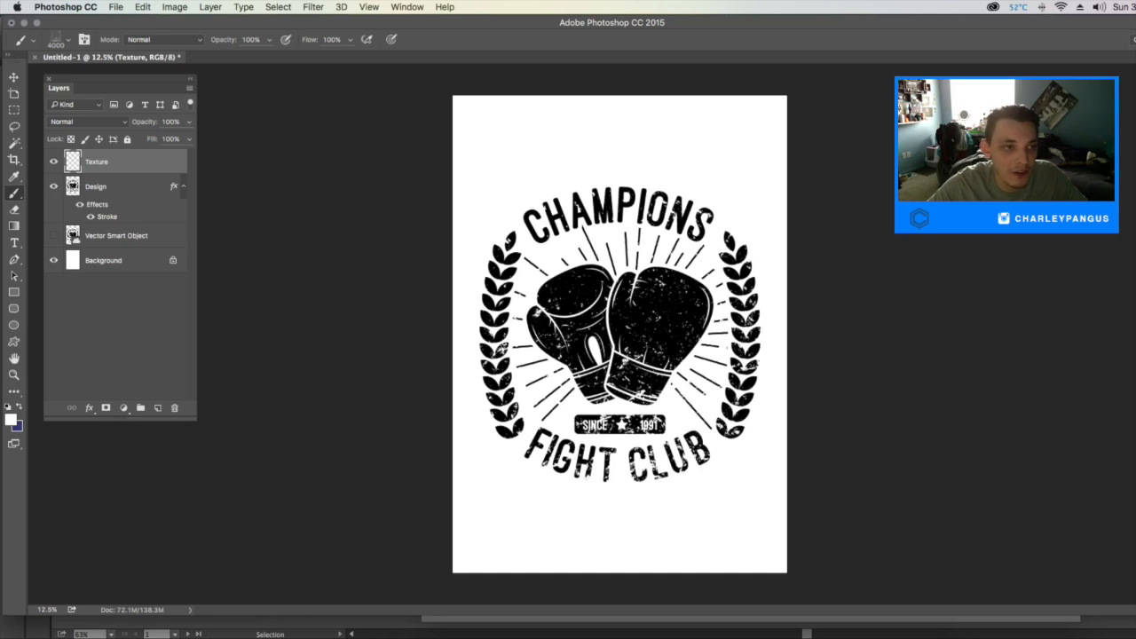
{"action": "key", "text": "super+alt+g"}
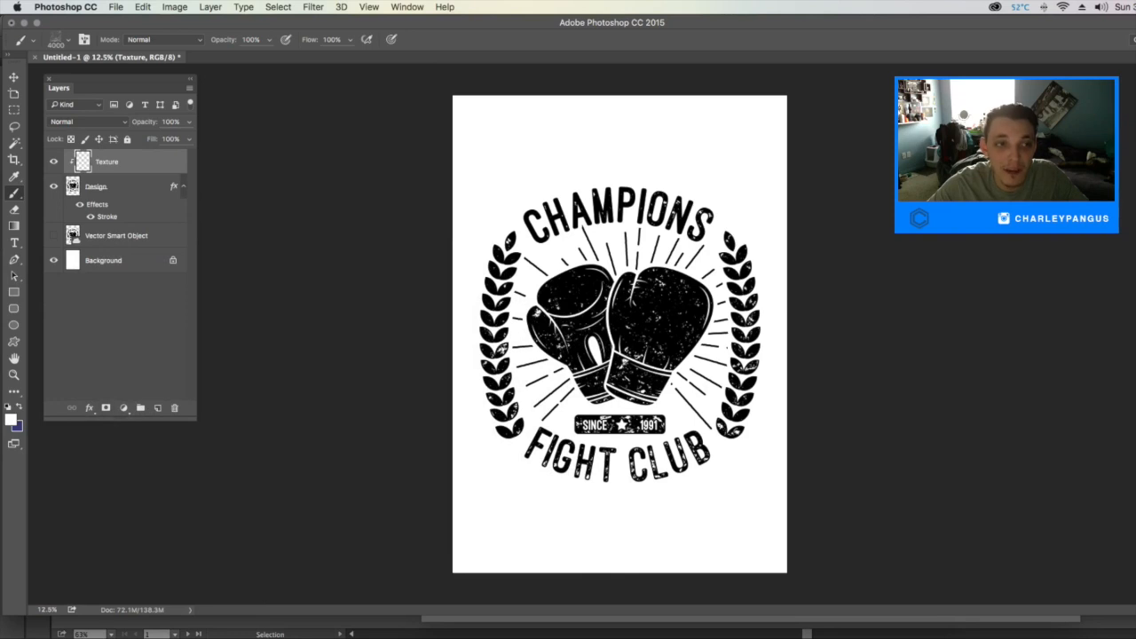
{"action": "left_click", "coordinate": [105, 409]}
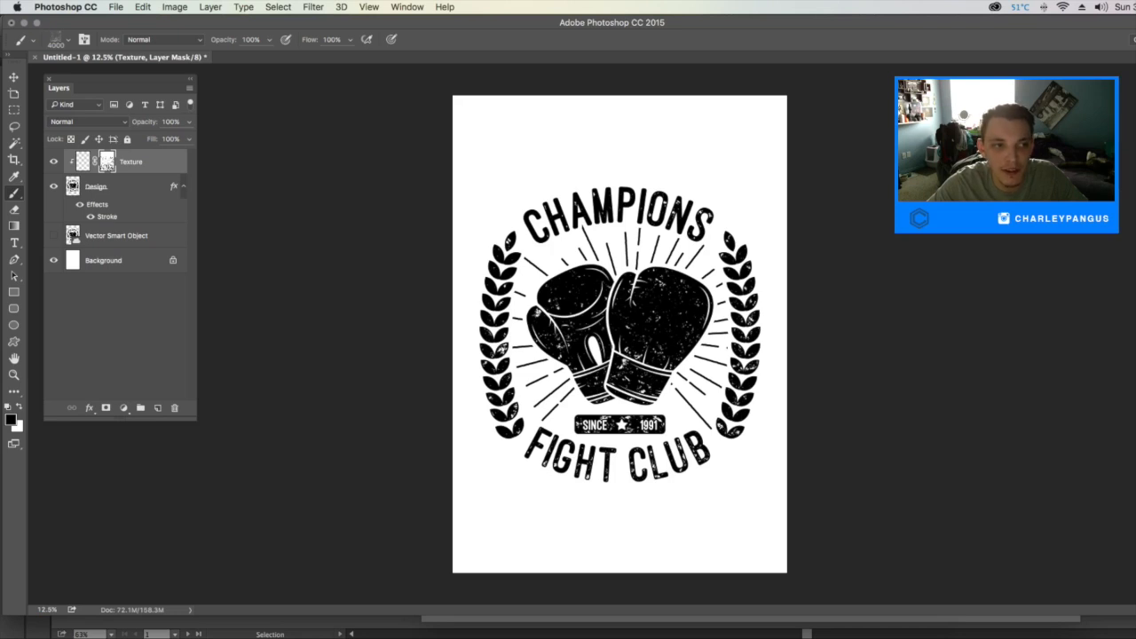
{"action": "left_click_drag", "start_coordinate": [108, 164], "coordinate": [175, 409]}
{"action": "key", "text": "Return"}
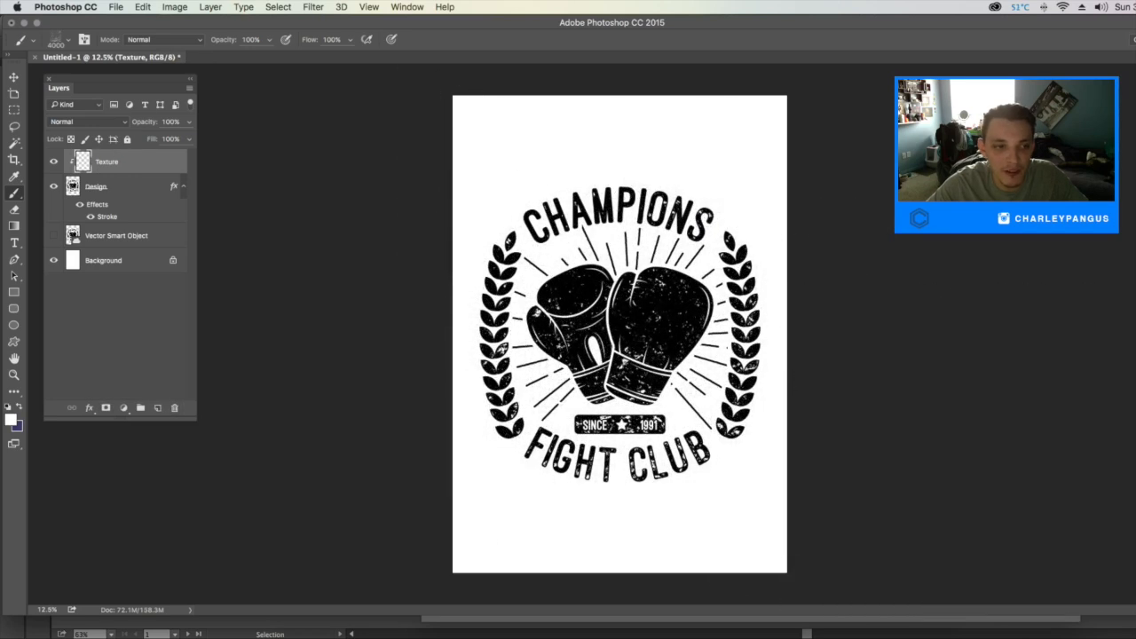
Add a layer mask to the Texture layer and stamp black grunge on it over the gloves to reduce the wear
{"action": "left_click", "coordinate": [106, 407]}
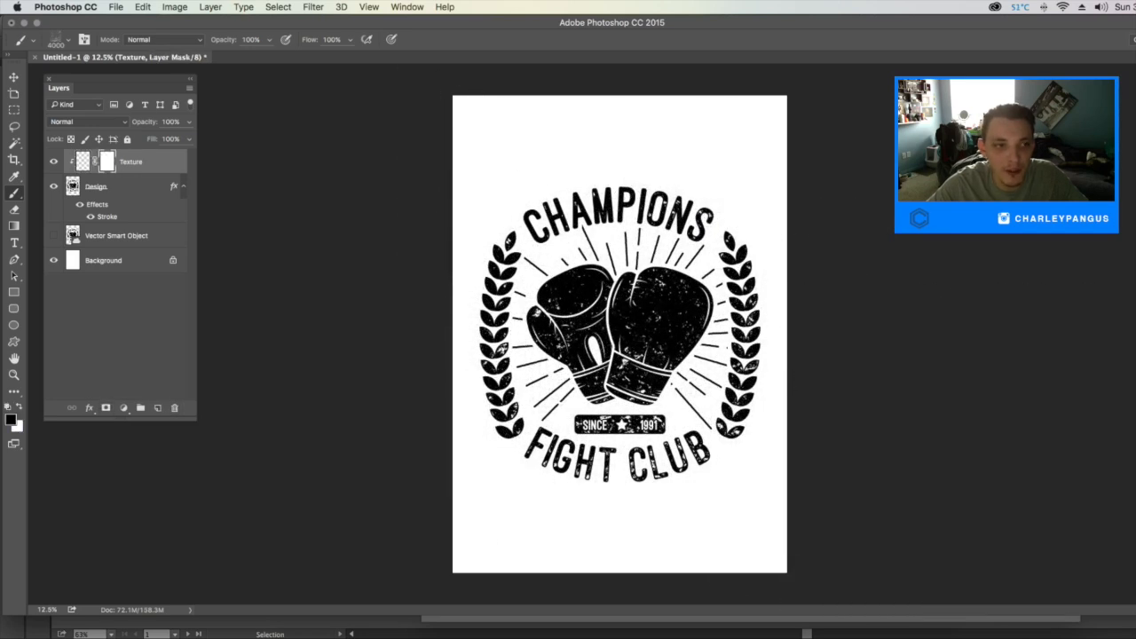
{"action": "left_click", "coordinate": [581, 346]}
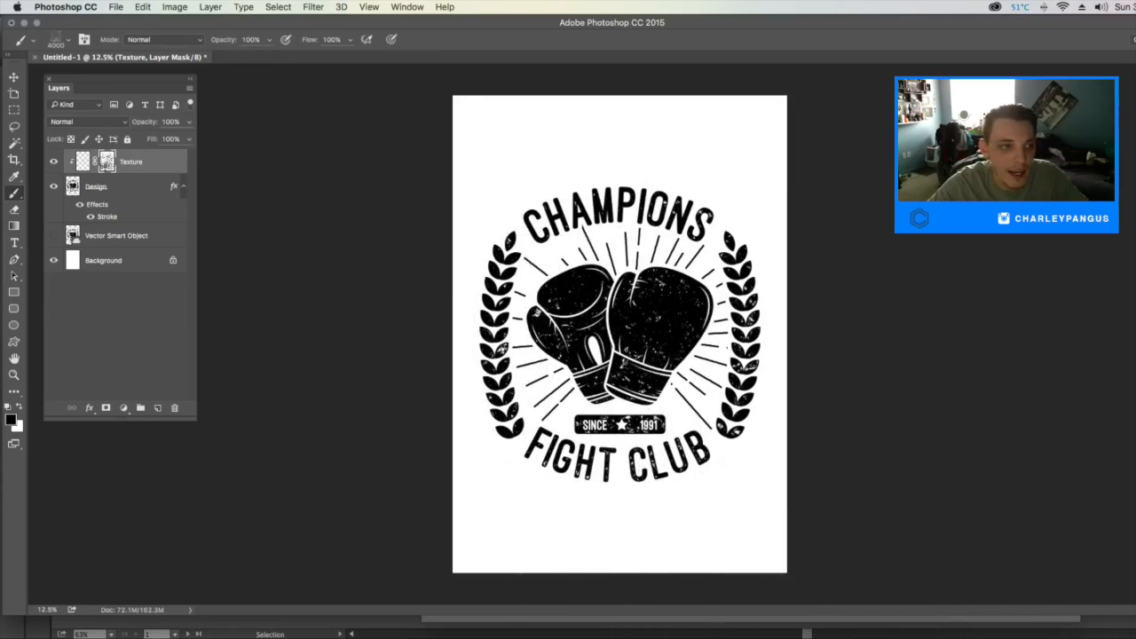
Create a new layer above Texture, clip it to the Design layer and name it Texture 2
{"action": "left_click", "coordinate": [157, 408]}
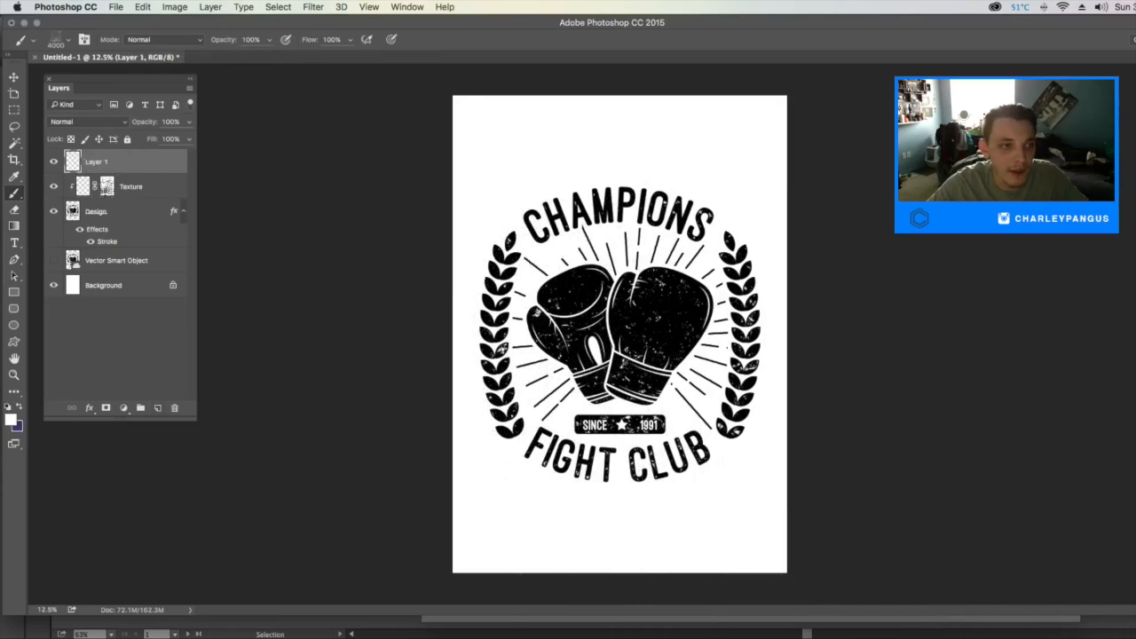
{"action": "key", "text": "super+alt+g"}
{"action": "double_click", "coordinate": [96, 162]}
{"action": "type", "text": "Texture 2"}
{"action": "key", "text": "Return"}
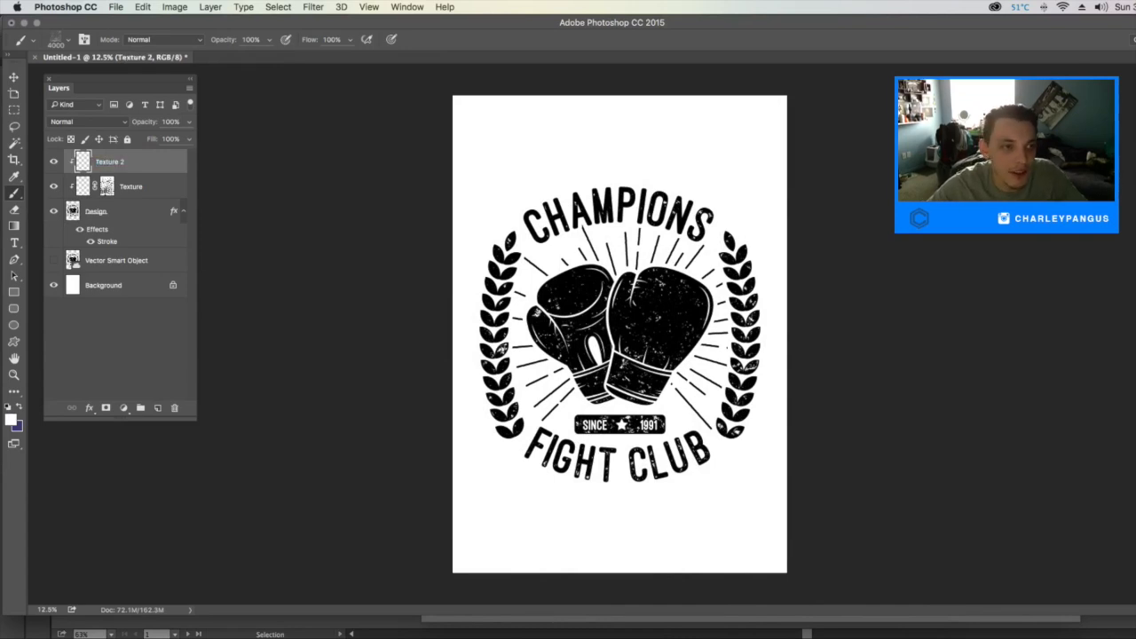
Choose the 4212 px speckle brush and stamp it in white over the badge on the Texture 2 layer
{"action": "left_click", "coordinate": [34, 39]}
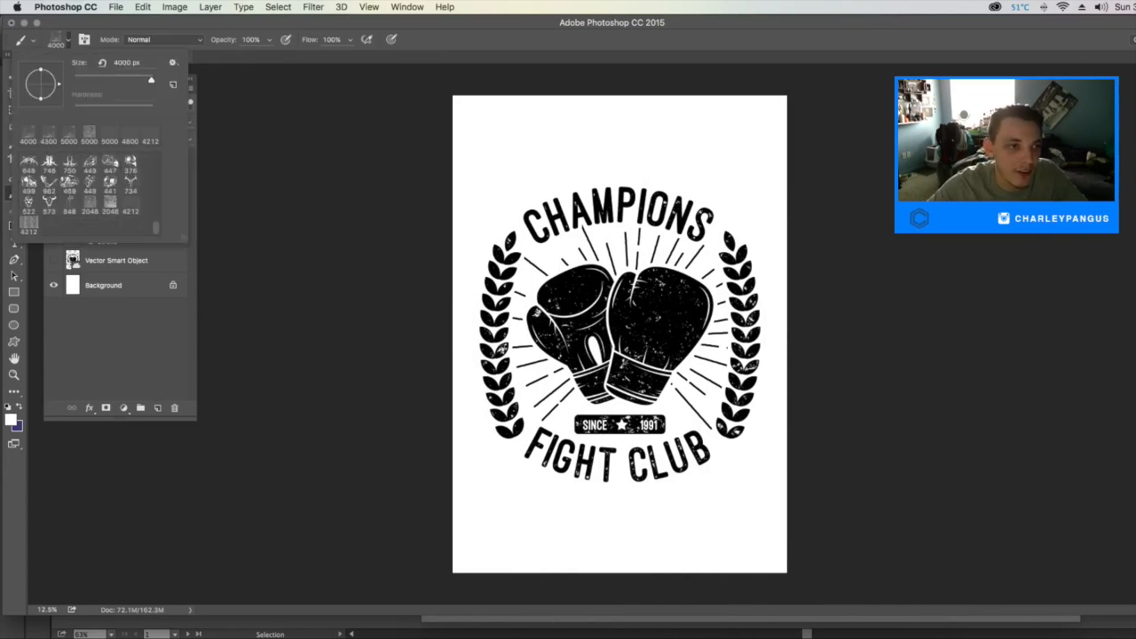
{"action": "left_click", "coordinate": [130, 205]}
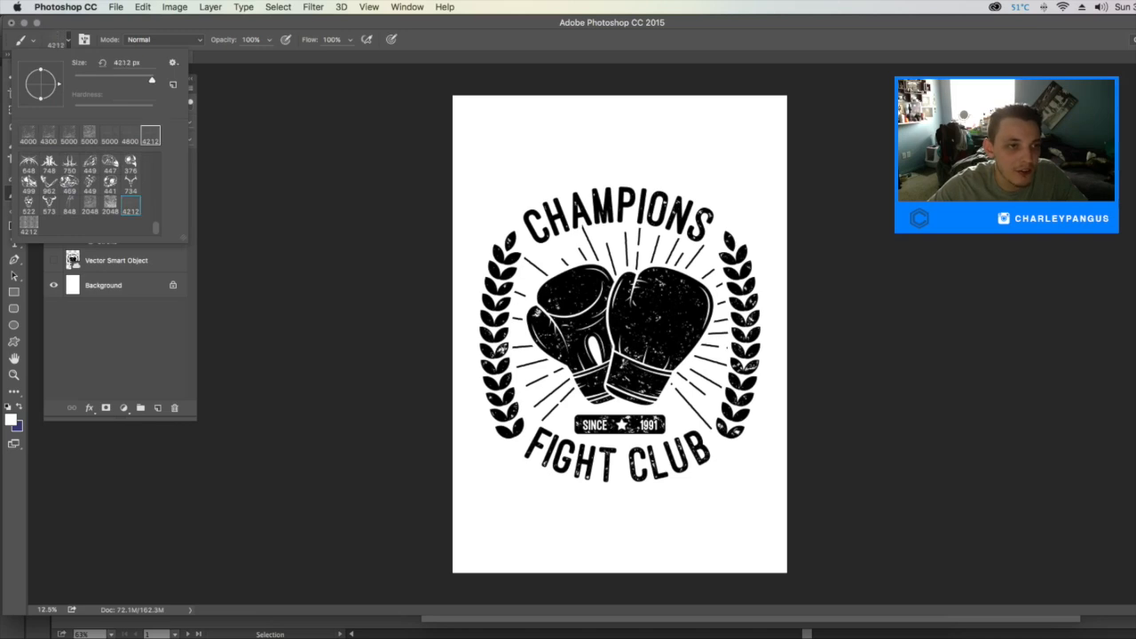
{"action": "key", "text": "Return"}
{"action": "left_click", "coordinate": [620, 306]}
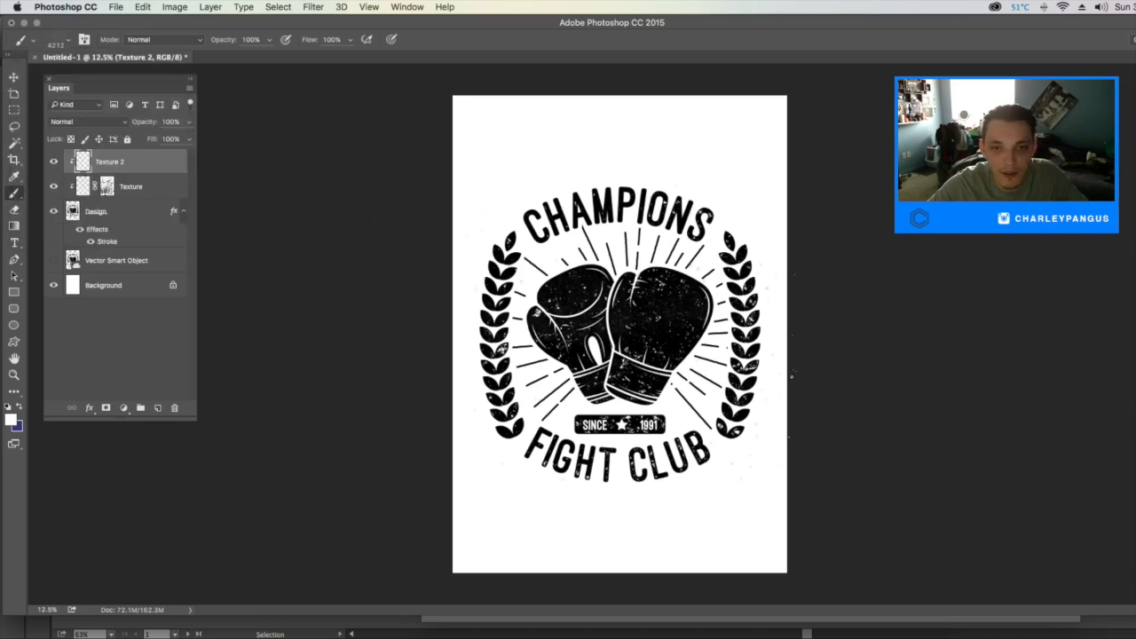
{"action": "left_click", "coordinate": [621, 346]}
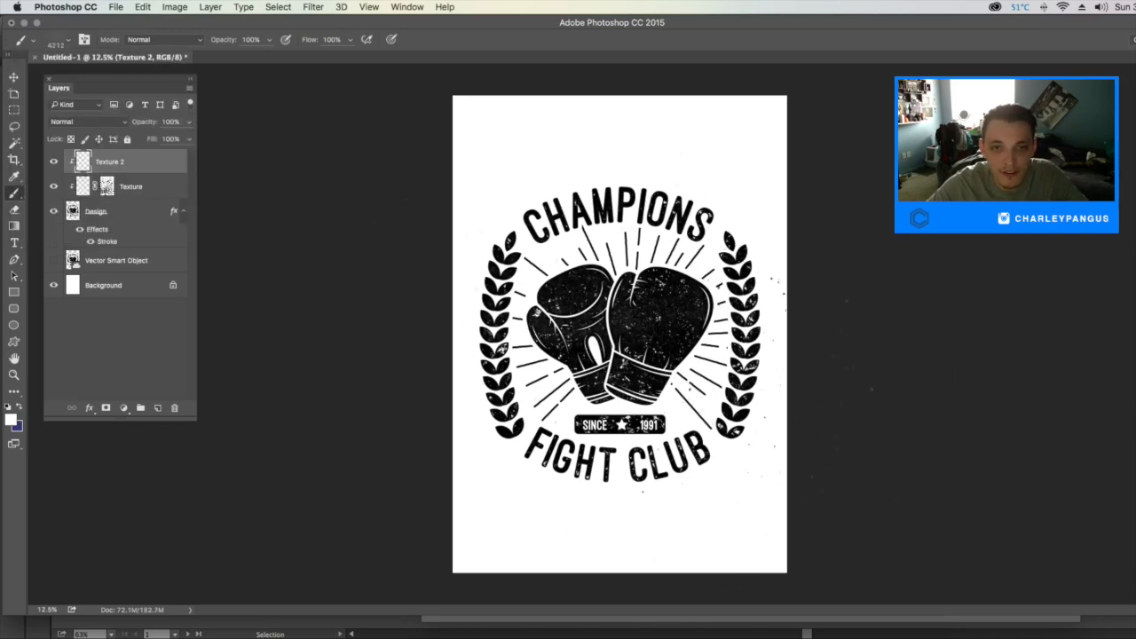
Add a layer mask to Texture 2 and stamp black speckles over the badge on the masks of both texture layers
{"action": "left_click", "coordinate": [106, 407]}
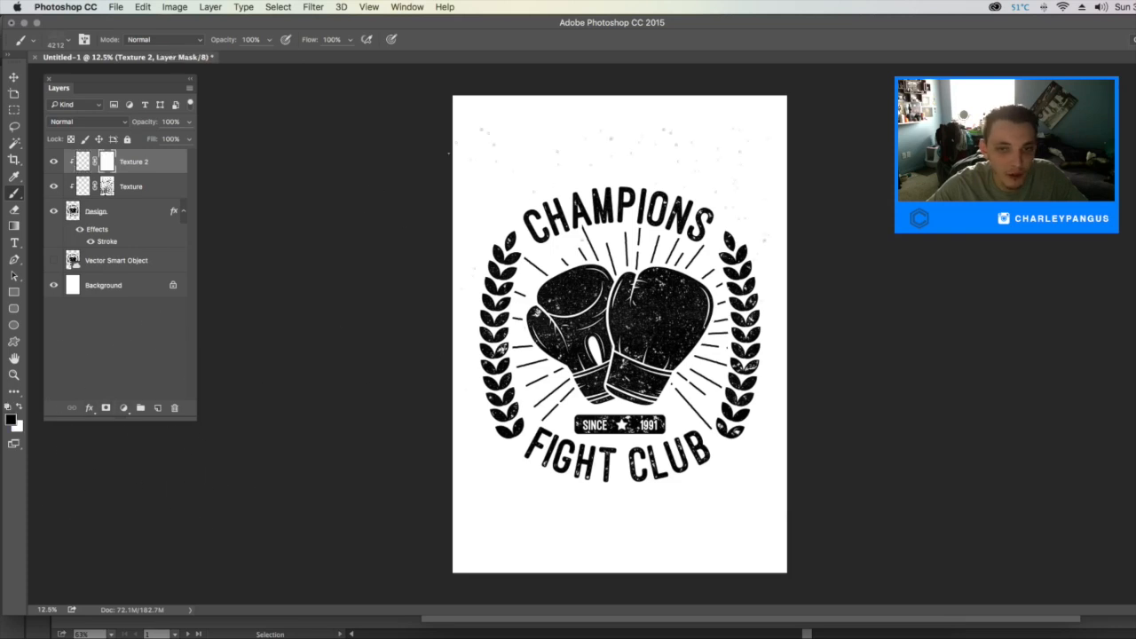
{"action": "left_click", "coordinate": [799, 391]}
{"action": "left_click", "coordinate": [621, 355]}
{"action": "left_click", "coordinate": [639, 346]}
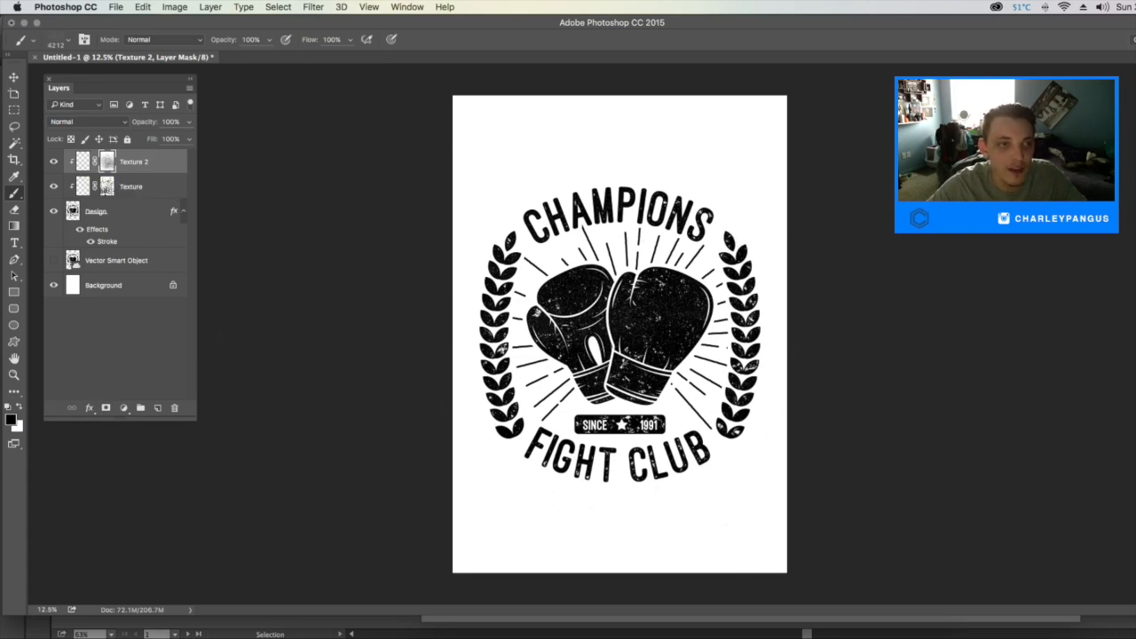
{"action": "left_click", "coordinate": [105, 188]}
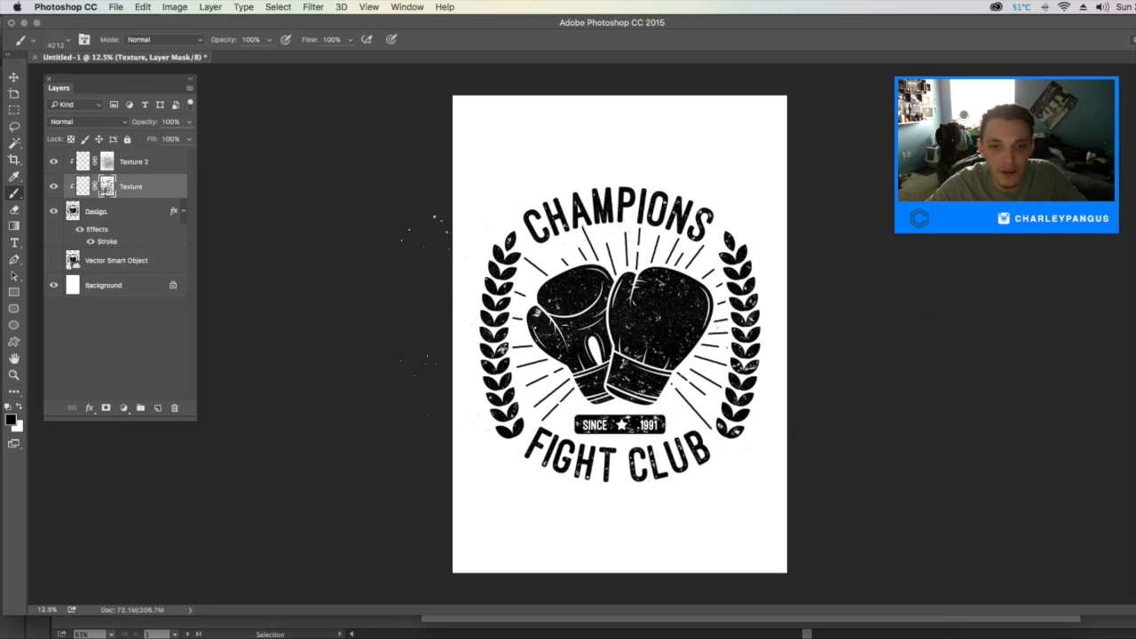
{"action": "left_click", "coordinate": [648, 412]}
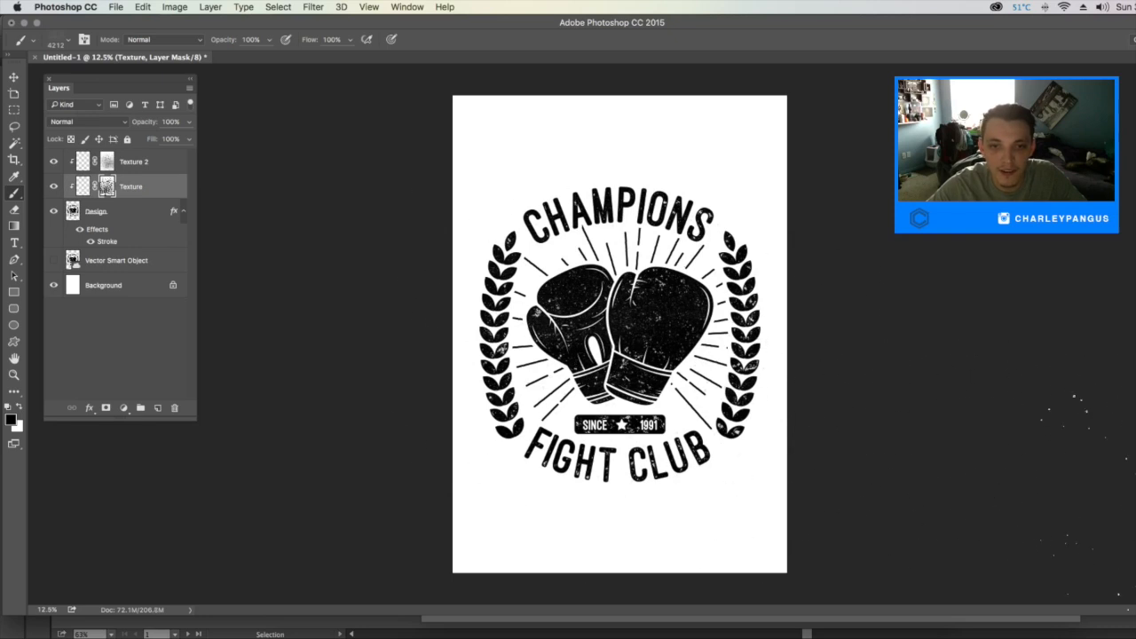
Select the whole canvas with Texture 2 active, copy it merged and paste it as a new layer
{"action": "key", "text": "v"}
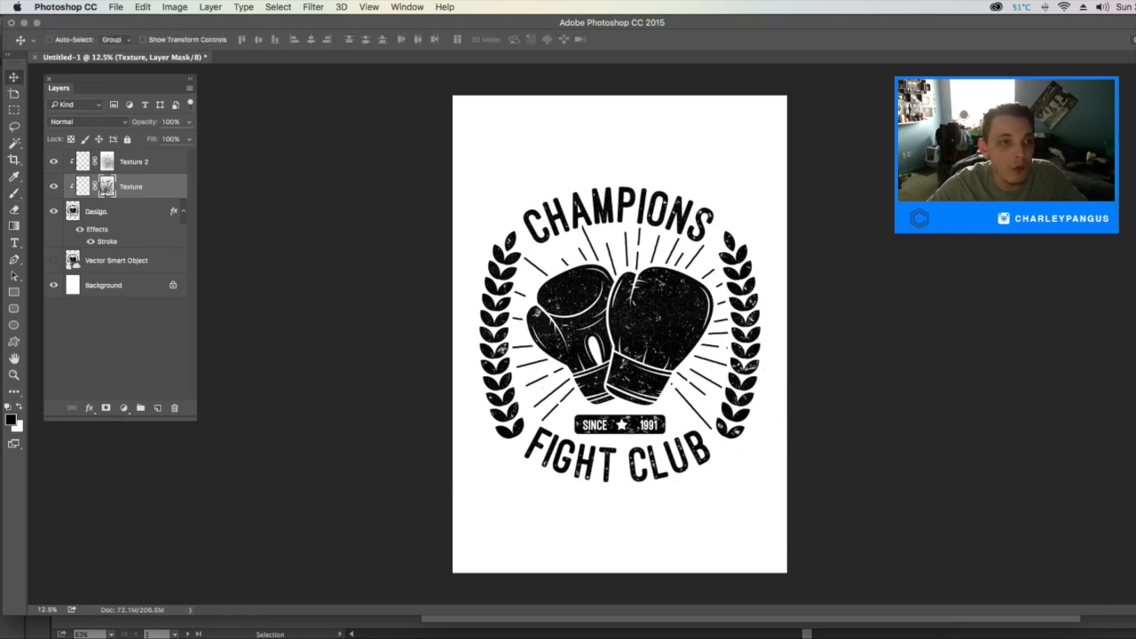
{"action": "left_click", "coordinate": [133, 162]}
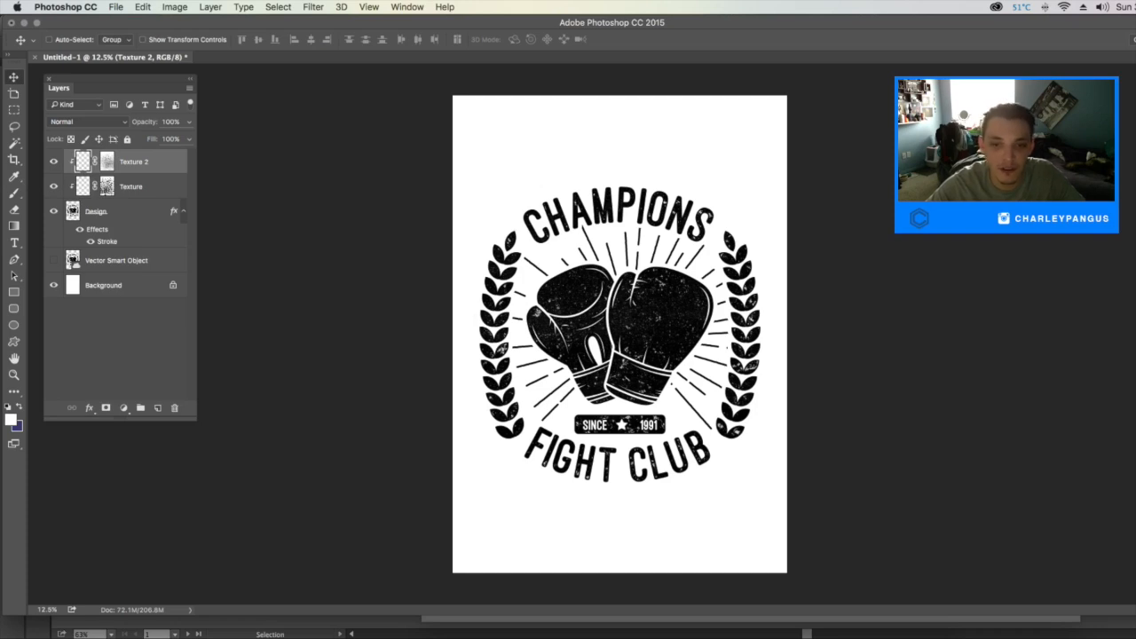
{"action": "key", "text": "super+a"}
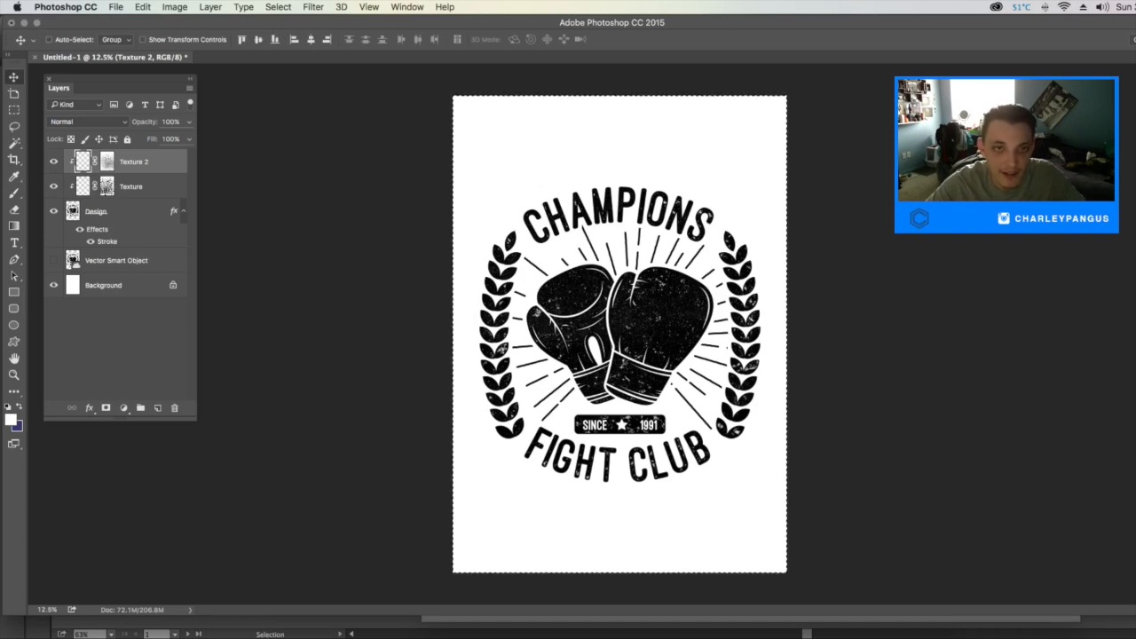
{"action": "left_click", "coordinate": [142, 6]}
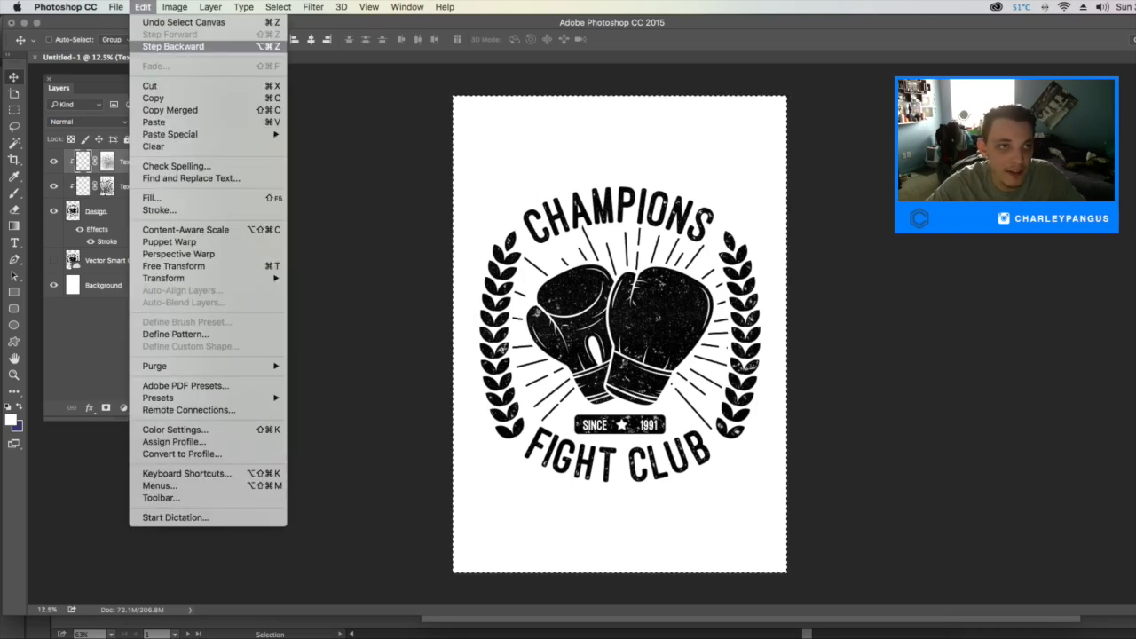
{"action": "left_click", "coordinate": [170, 109]}
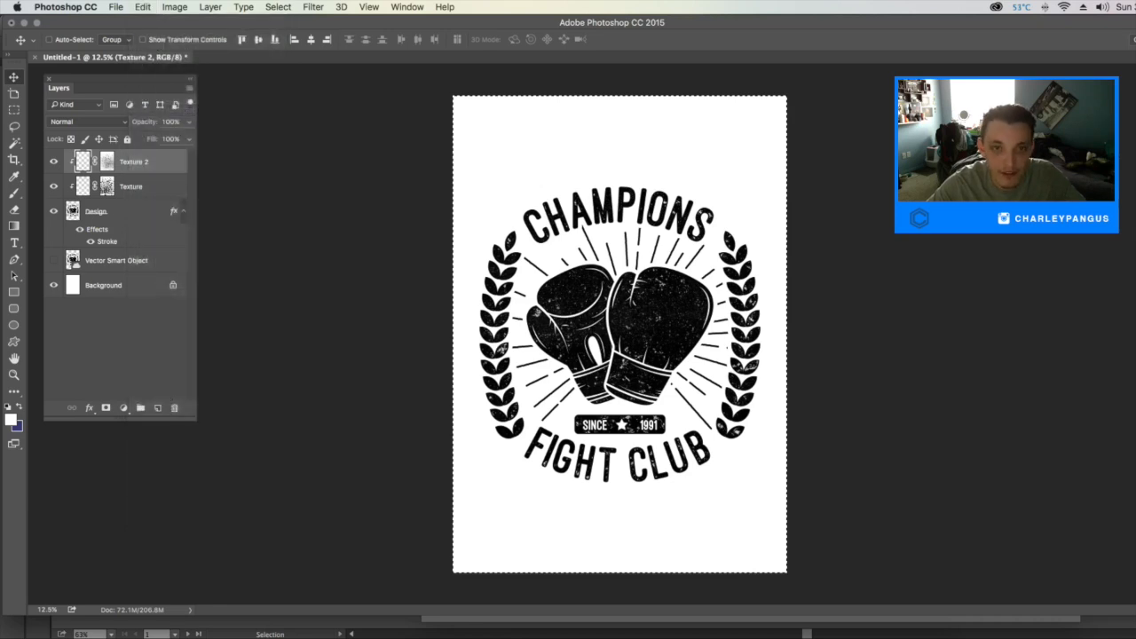
{"action": "key", "text": "super+v"}
Hide the Texture 2, Texture and Design layers, and toggle the merged layer's visibility to check it
{"action": "left_click_drag", "start_coordinate": [53, 186], "coordinate": [53, 236]}
{"action": "left_click", "coordinate": [53, 162]}
{"action": "left_click", "coordinate": [53, 162]}
{"action": "left_click", "coordinate": [53, 161]}
{"action": "left_click", "coordinate": [53, 162]}
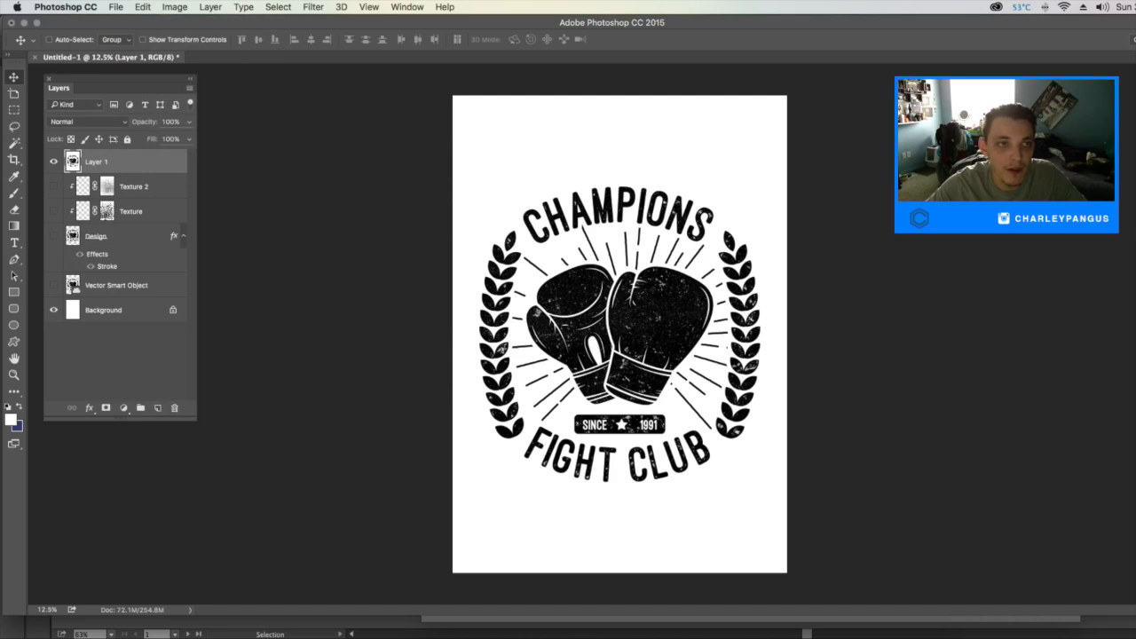
Apply a Gaussian Blur with a 2-pixel radius to the merged badge layer
{"action": "left_click", "coordinate": [312, 6]}
{"action": "mouse_move", "coordinate": [373, 158]}
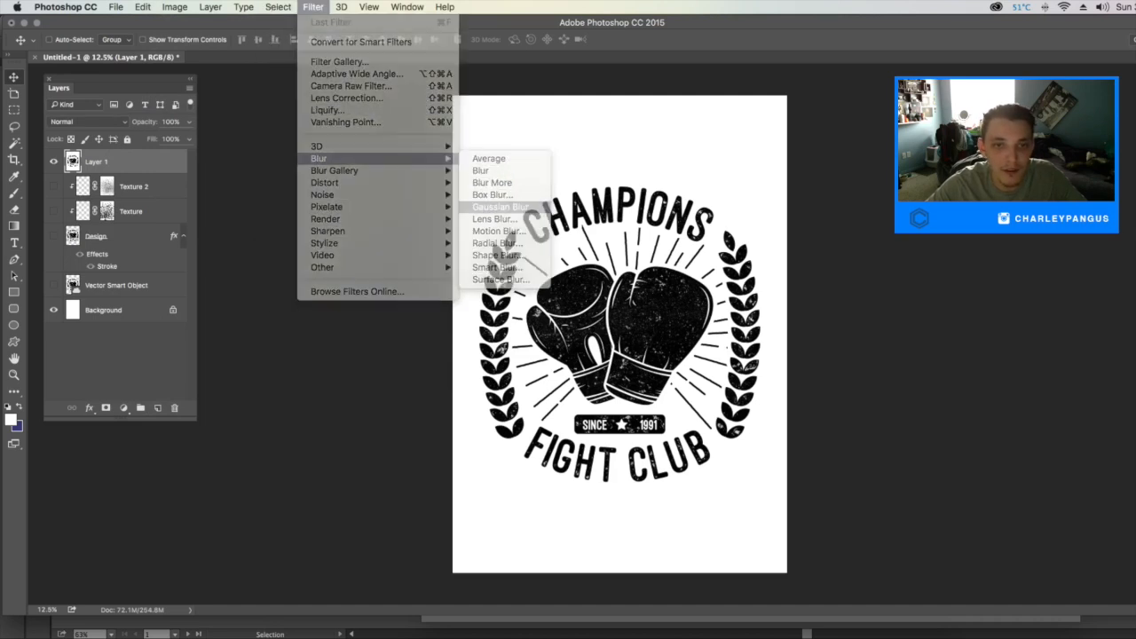
{"action": "left_click", "coordinate": [502, 207]}
{"action": "type", "text": "2"}
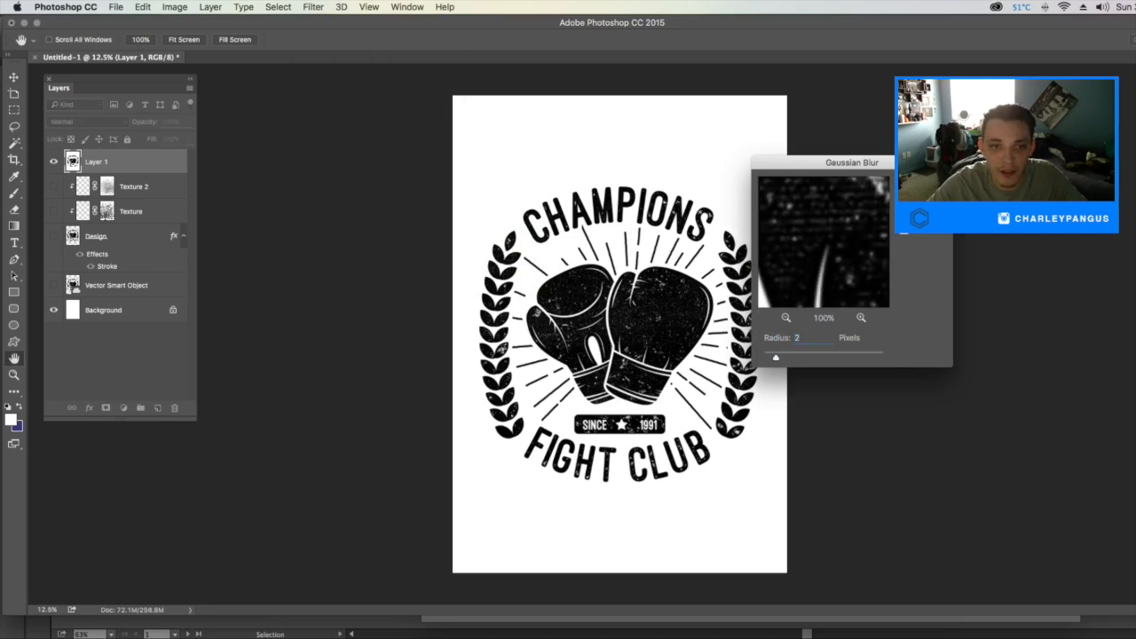
{"action": "key", "text": "Return"}
Apply a legacy Brightness/Contrast adjustment to the merged badge layer with contrast 100 and brightness raised to bring back the speckles
{"action": "key", "text": "z"}
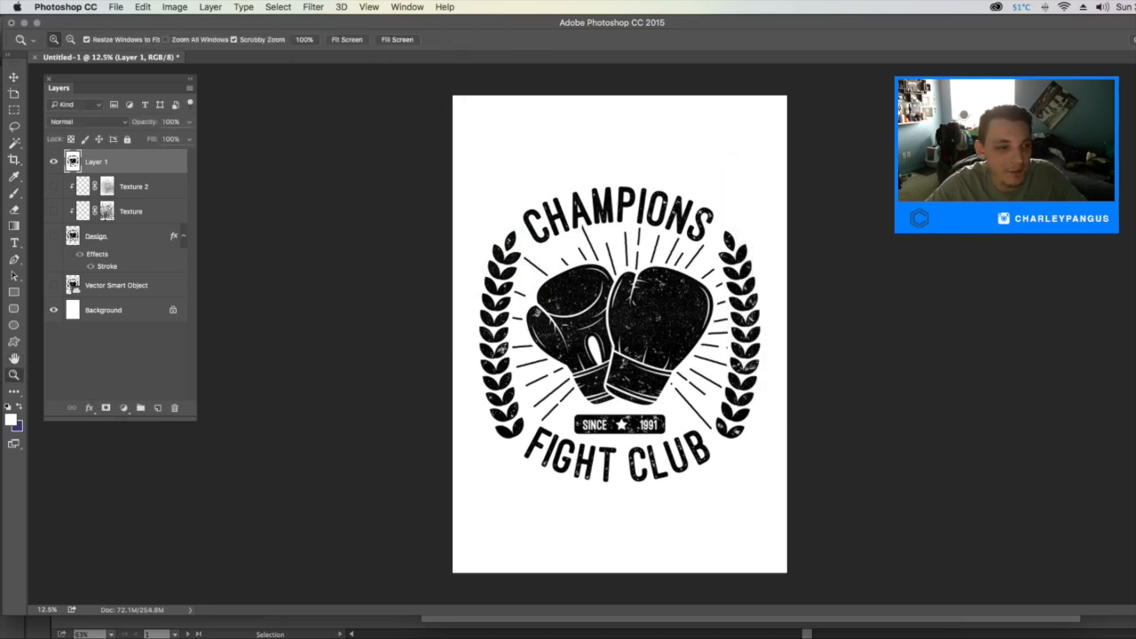
{"action": "left_click", "coordinate": [622, 320]}
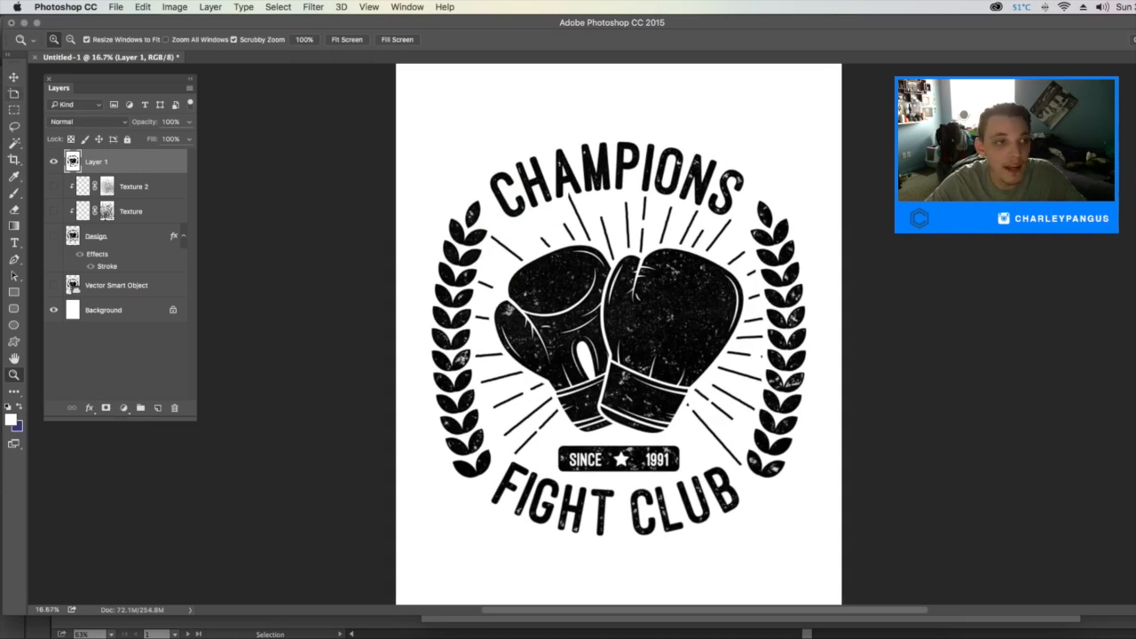
{"action": "key", "text": "v"}
{"action": "left_click", "coordinate": [175, 7]}
{"action": "mouse_move", "coordinate": [196, 42]}
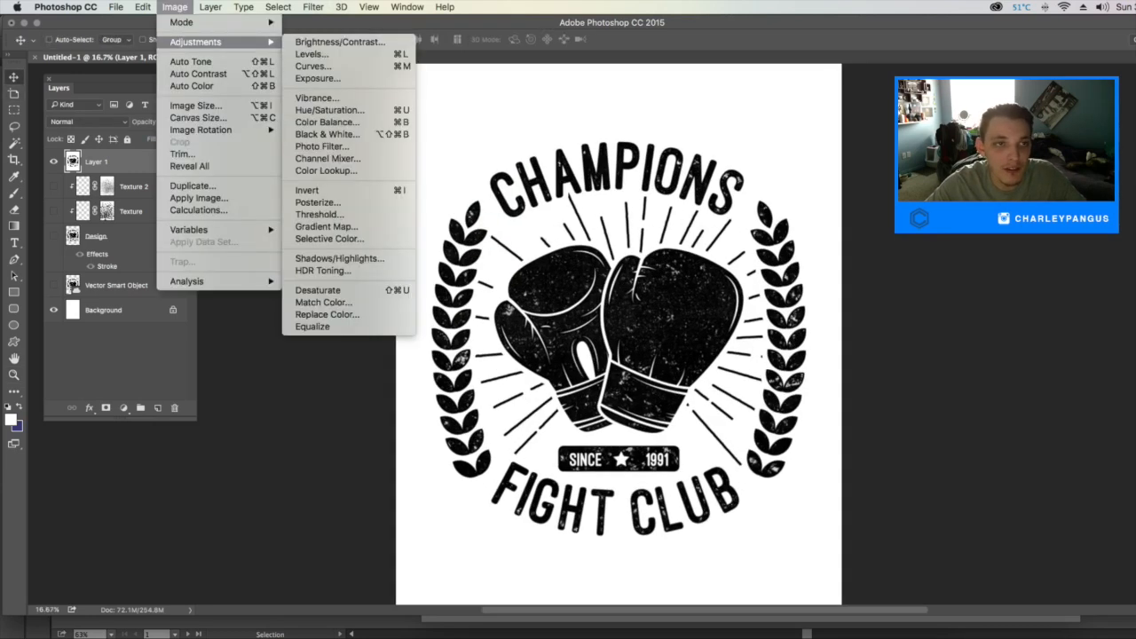
{"action": "left_click", "coordinate": [340, 42]}
{"action": "left_click", "coordinate": [795, 292]}
{"action": "left_click_drag", "start_coordinate": [857, 264], "coordinate": [920, 265]}
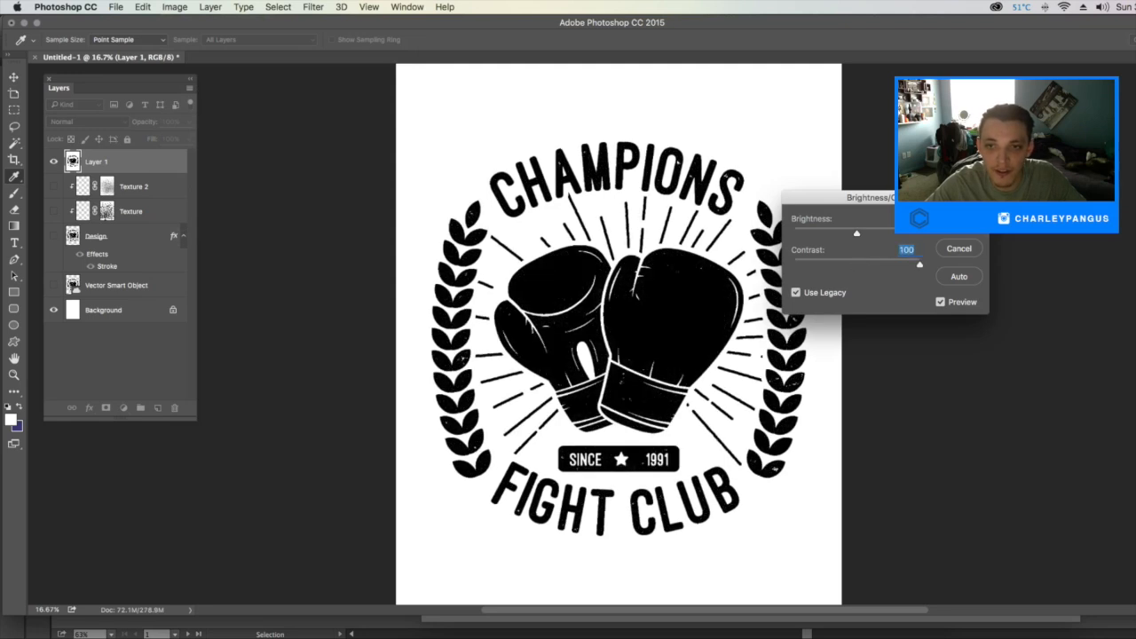
{"action": "left_click_drag", "start_coordinate": [857, 232], "coordinate": [894, 232]}
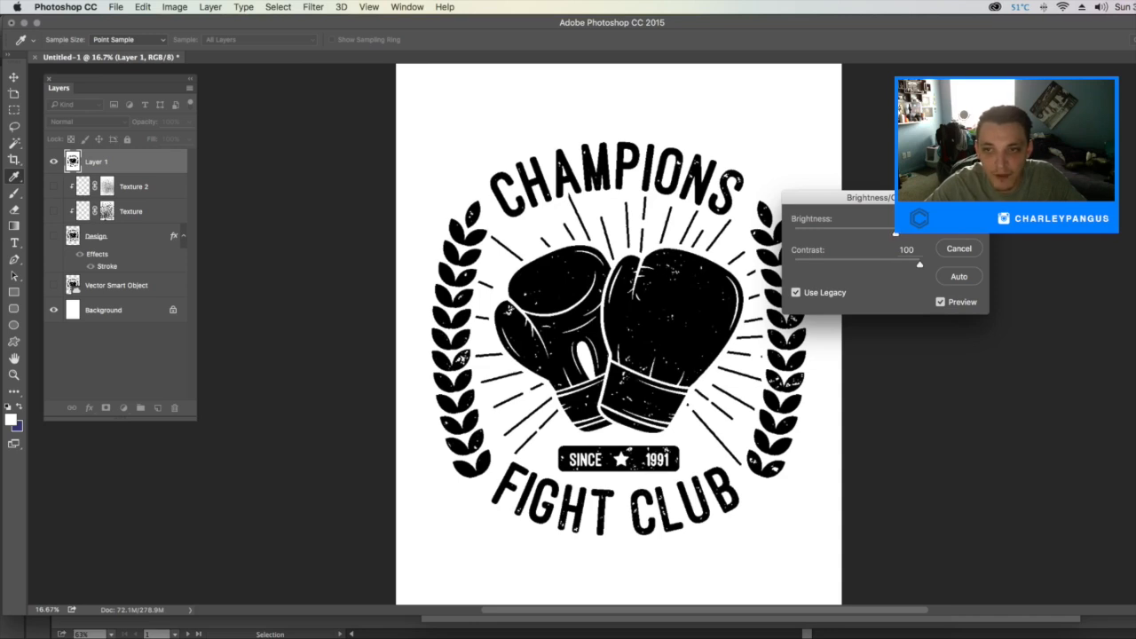
{"action": "key", "text": "Return"}
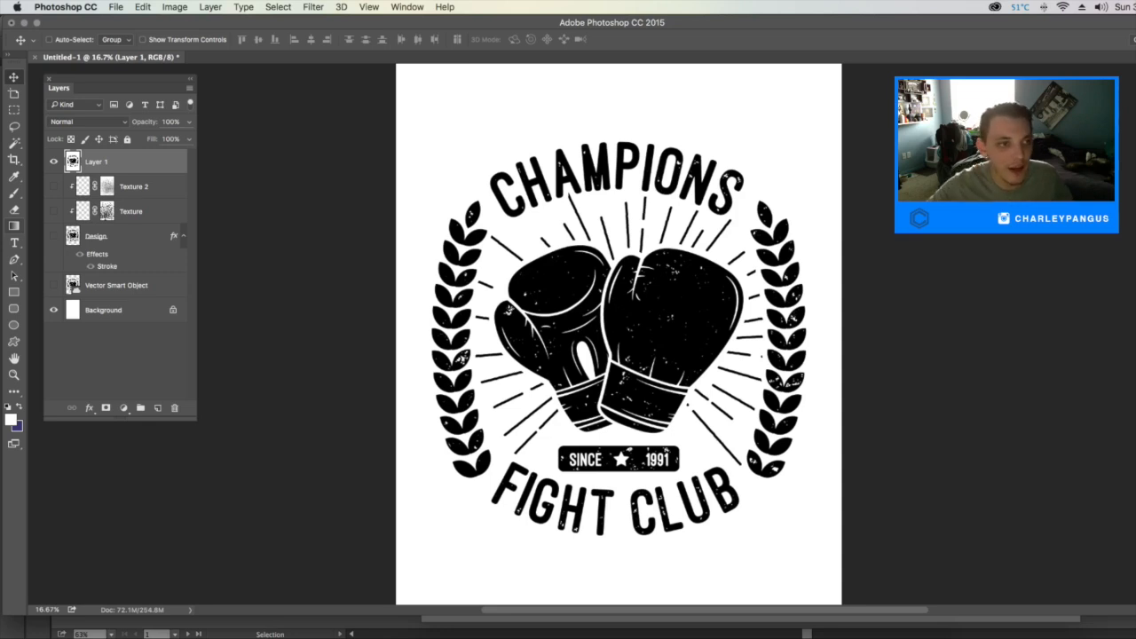
Try selecting every white area of the merged layer using the Magic Wand with Contiguous off, and clear the selection
{"action": "left_click_drag", "start_coordinate": [14, 143], "coordinate": [71, 154]}
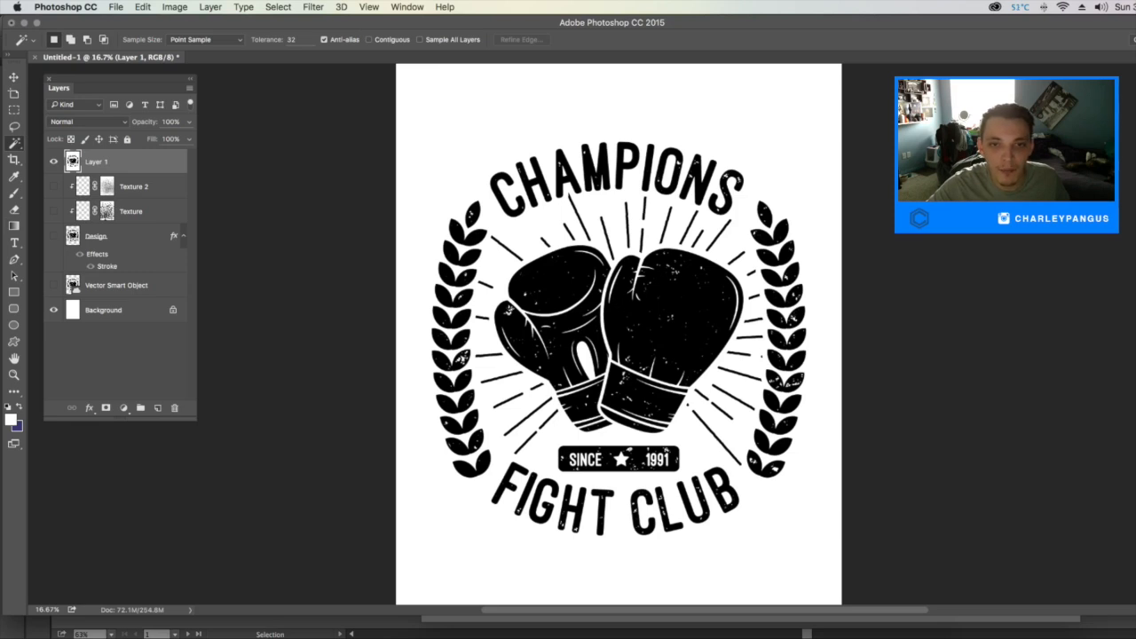
{"action": "left_click", "coordinate": [453, 146]}
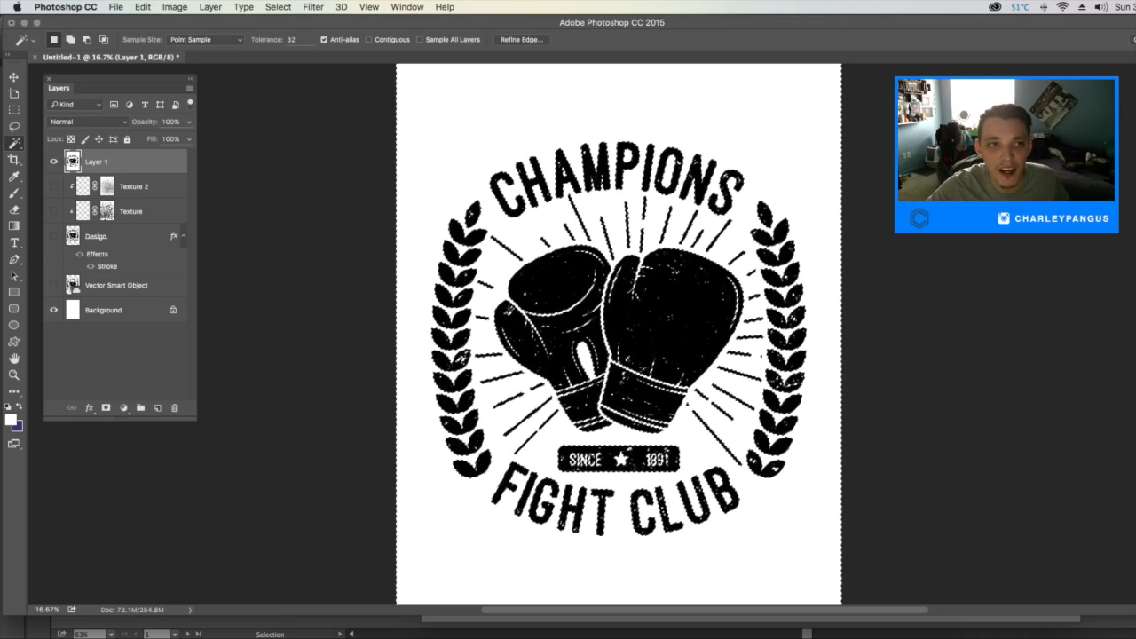
{"action": "key", "text": "super+d"}
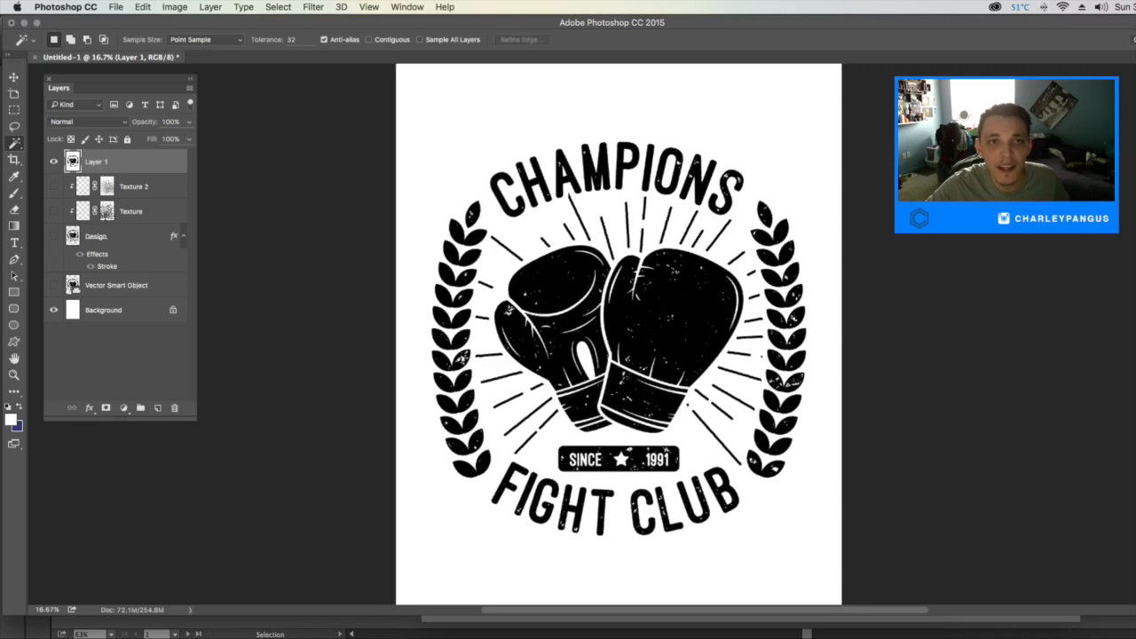
Try the Magic Wand with Contiguous on in the white area around the badge, and clear the selection
{"action": "left_click", "coordinate": [368, 39]}
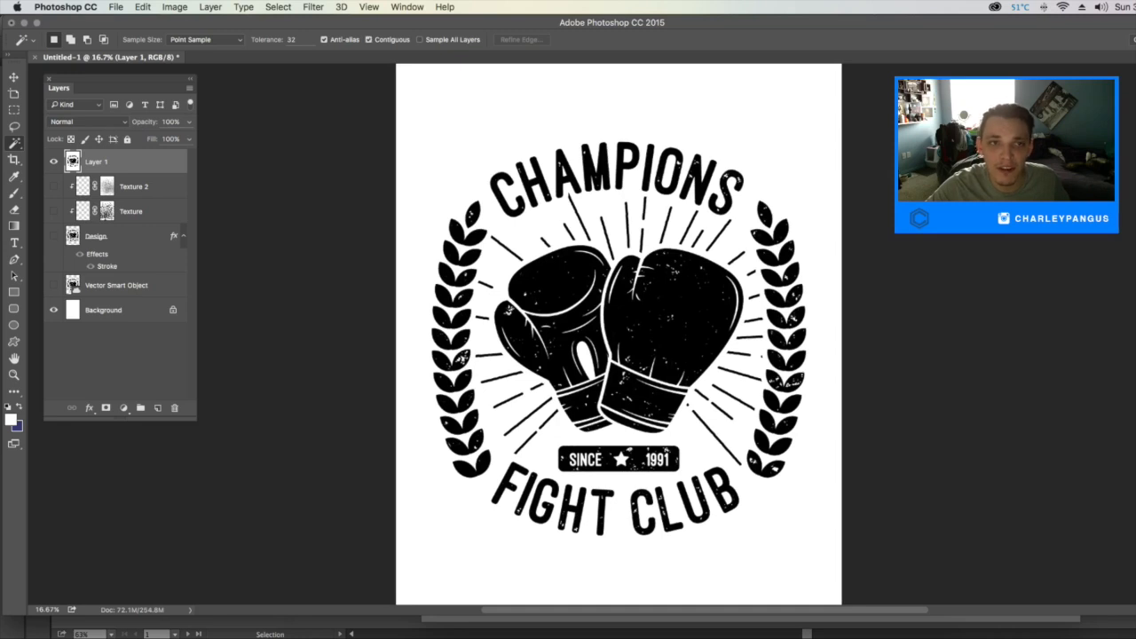
{"action": "left_click", "coordinate": [444, 559]}
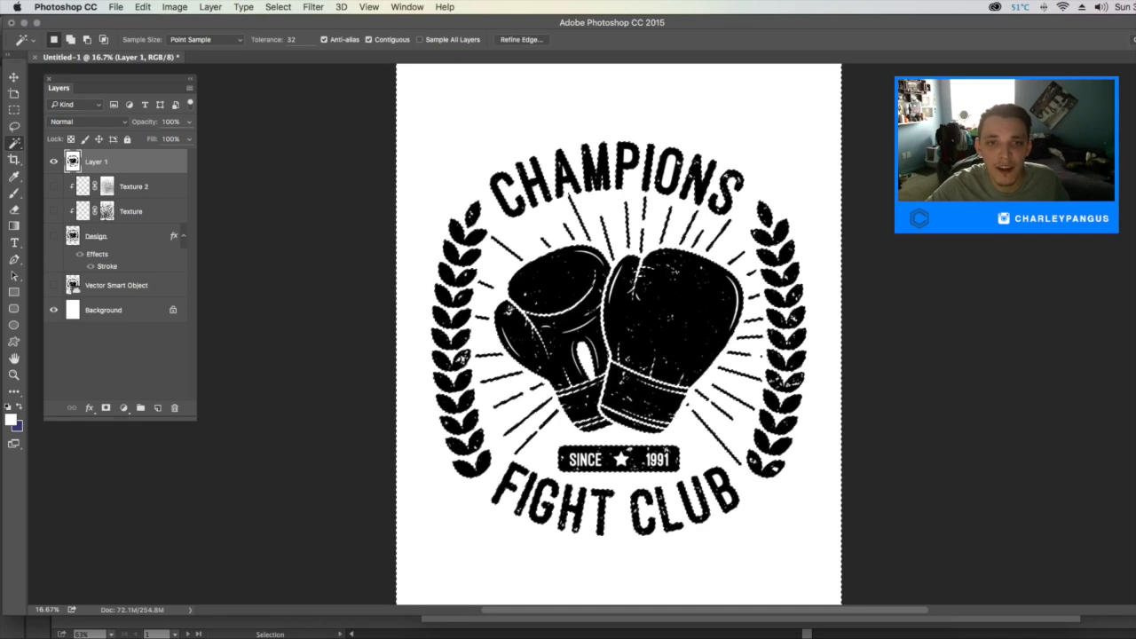
{"action": "key", "text": "super+d"}
{"action": "key", "text": "super+z"}
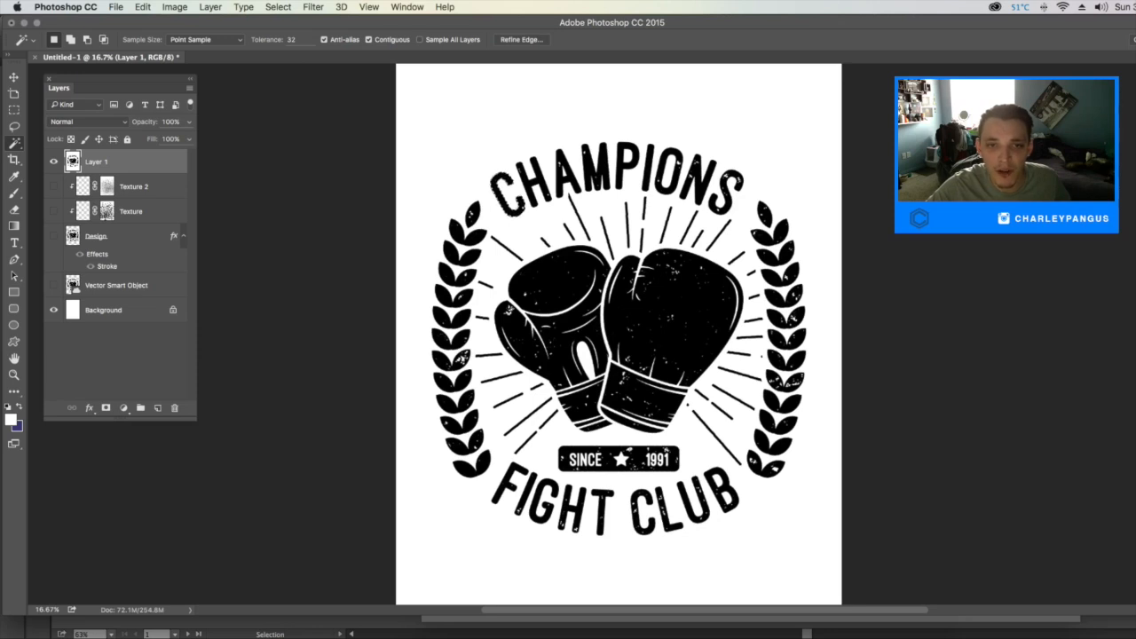
{"action": "key", "text": "super+d"}
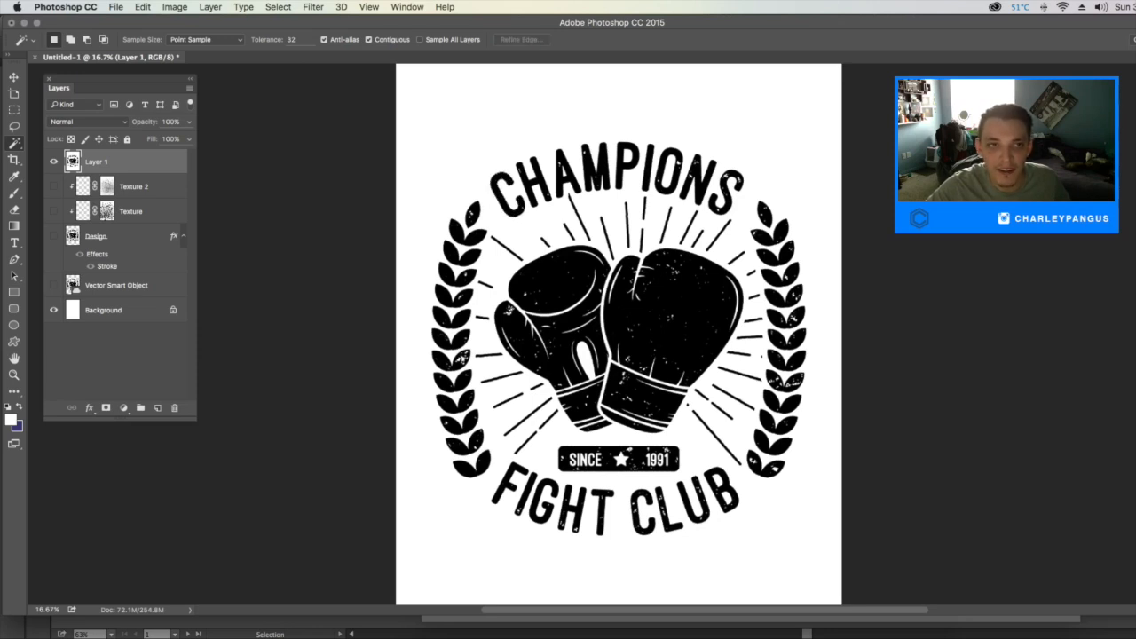
Turn Contiguous off, try selecting all the black artwork from the boxing glove, and clear the selection
{"action": "left_click", "coordinate": [369, 39]}
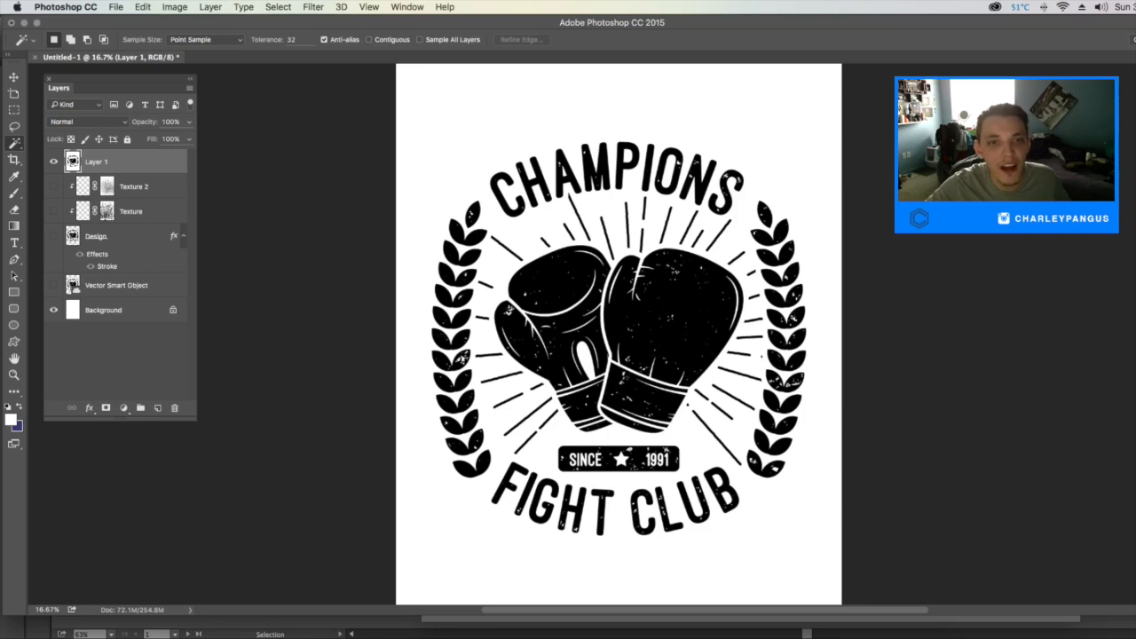
{"action": "left_click", "coordinate": [672, 328]}
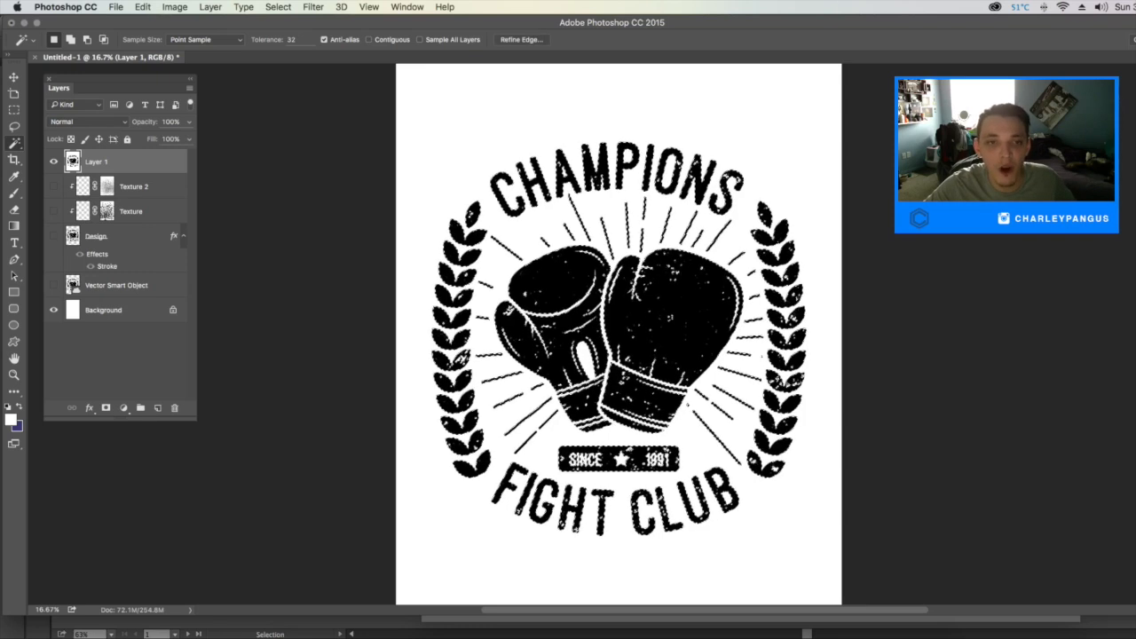
{"action": "key", "text": "super+d"}
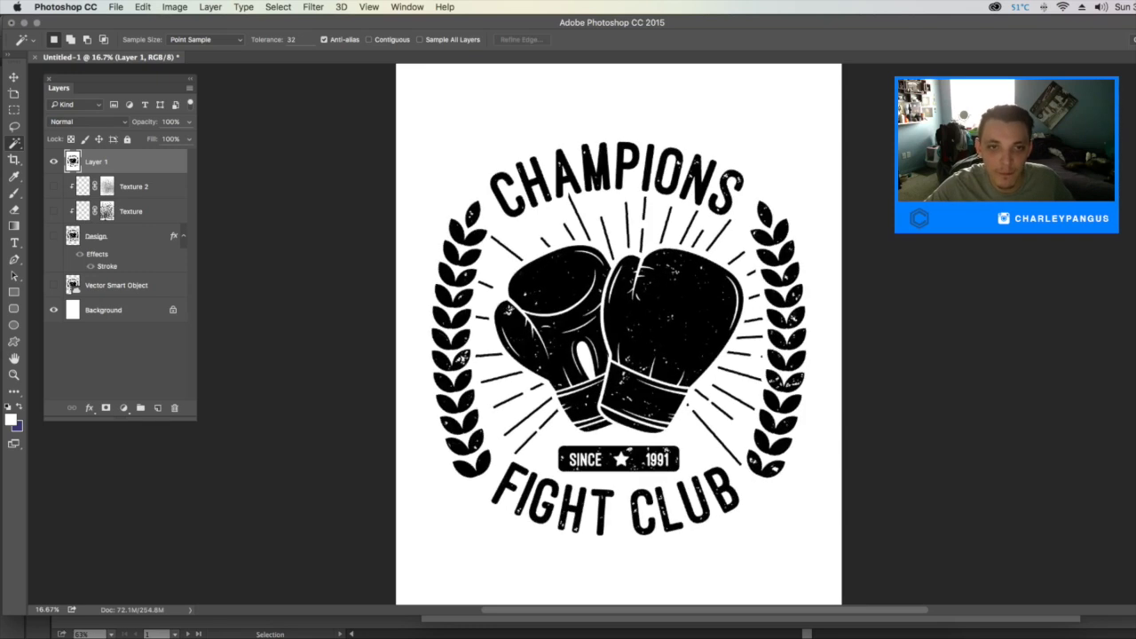
Select all the white areas of the merged layer with the non-contiguous Magic Wand, delete them and deselect
{"action": "left_click", "coordinate": [702, 453]}
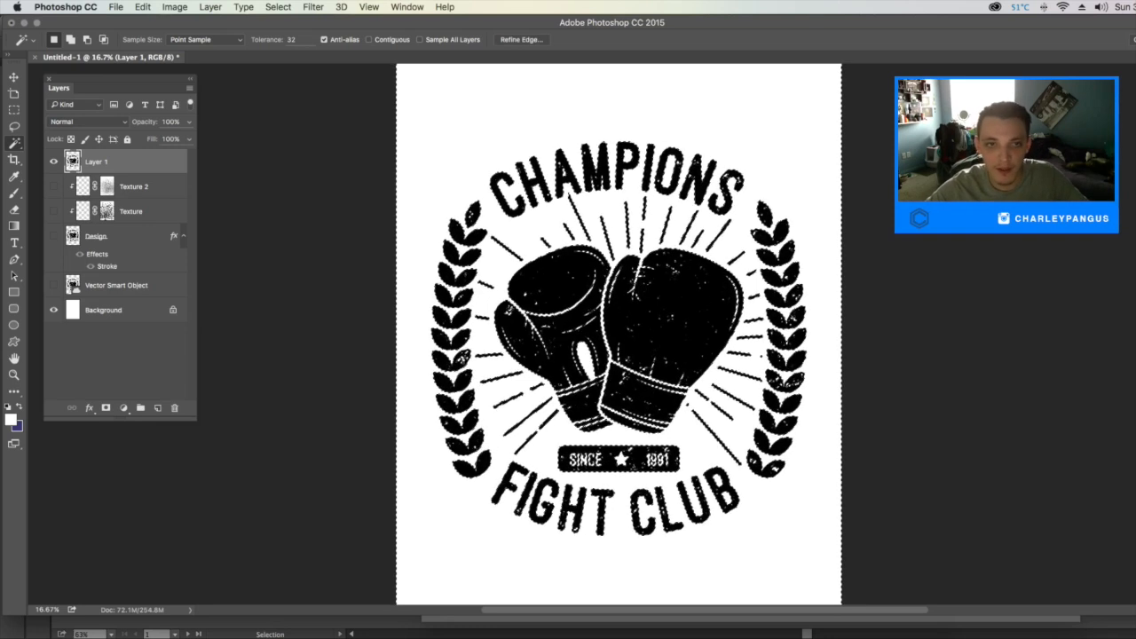
{"action": "key", "text": "super+d"}
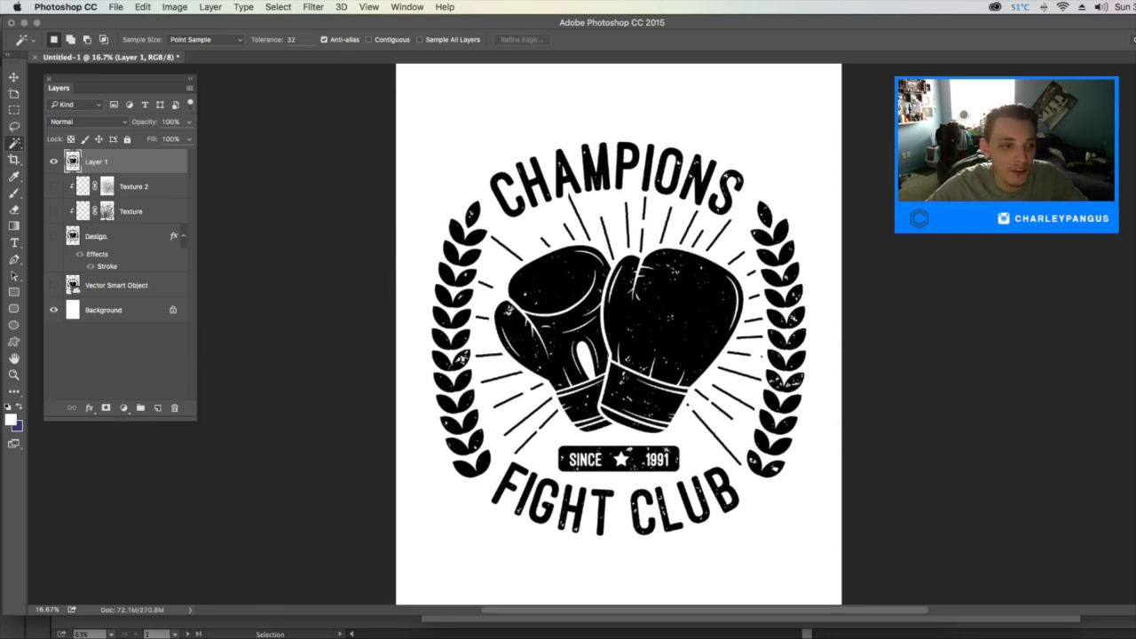
Convert the locked Background into a regular layer with the default settings
{"action": "left_click", "coordinate": [103, 310]}
{"action": "double_click", "coordinate": [103, 310]}
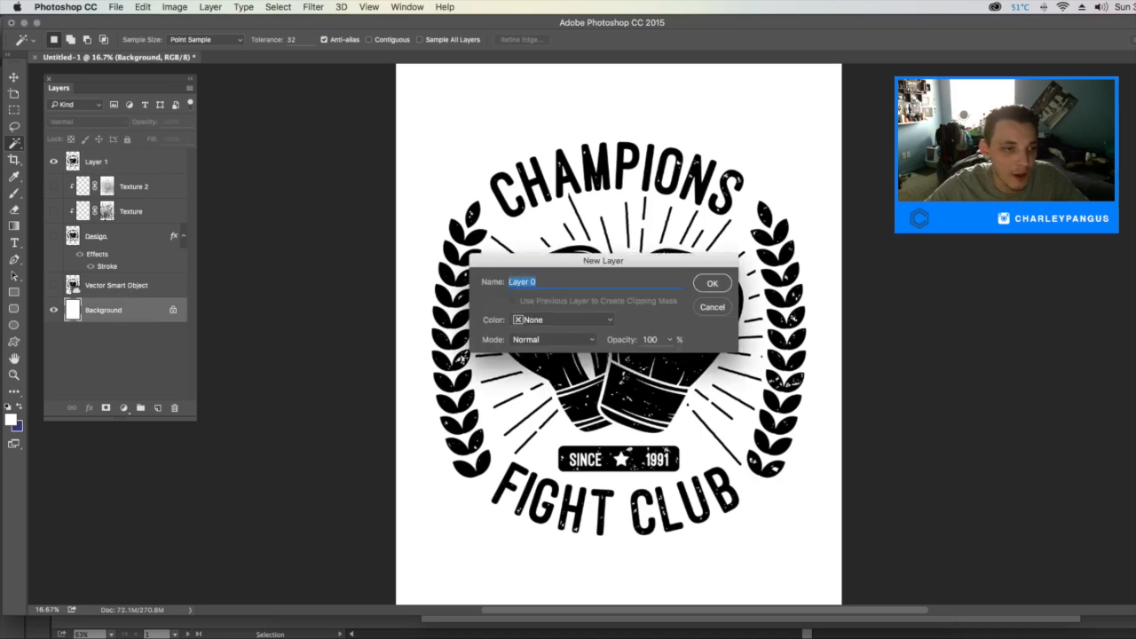
{"action": "key", "text": "Return"}
Add a Color Overlay in dark red #8a2c2c to the converted background layer
{"action": "left_click", "coordinate": [89, 408]}
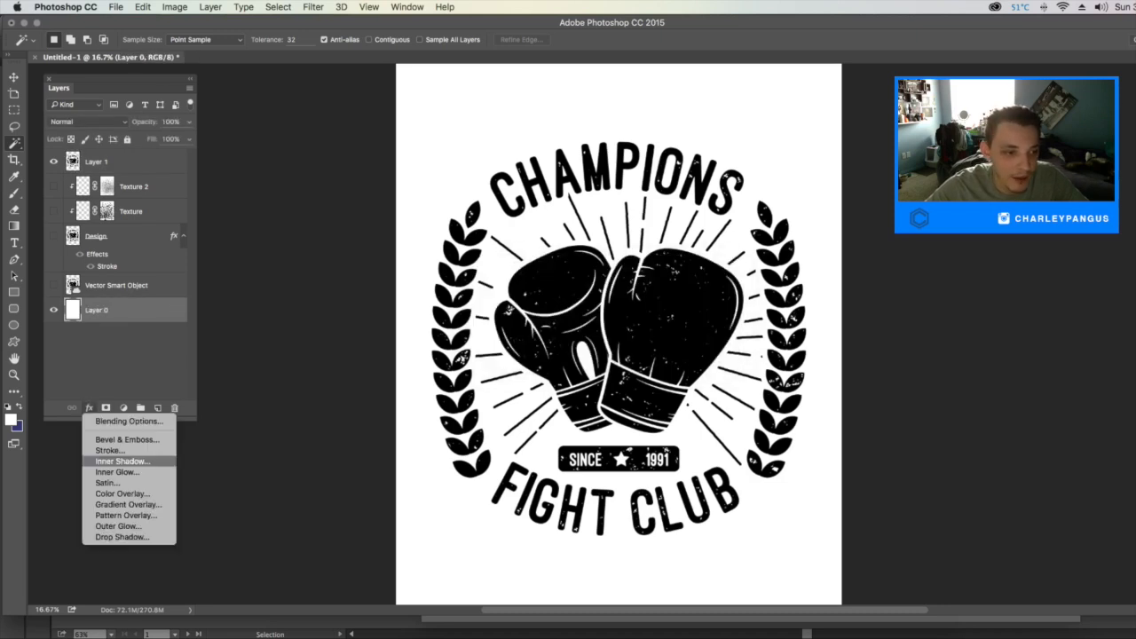
{"action": "left_click", "coordinate": [107, 495]}
{"action": "left_click", "coordinate": [928, 156]}
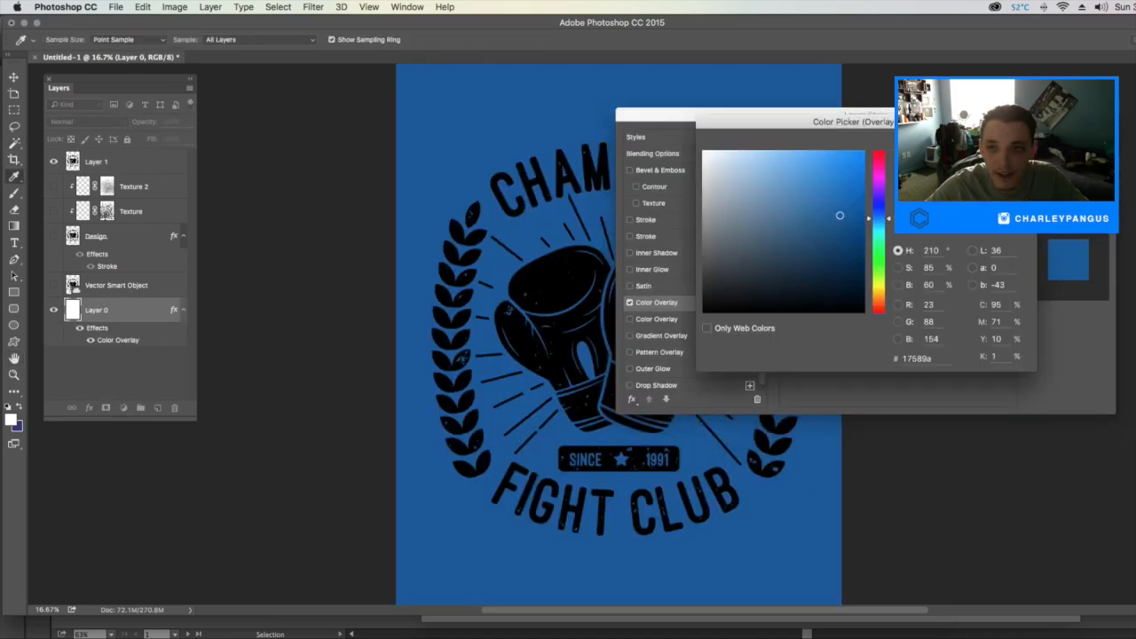
{"action": "left_click_drag", "start_coordinate": [879, 219], "coordinate": [879, 151]}
{"action": "mouse_move", "coordinate": [822, 195]}
{"action": "left_mouse_down"}
{"action": "mouse_move", "coordinate": [805, 215]}
{"action": "mouse_move", "coordinate": [813, 225]}
{"action": "left_mouse_up"}
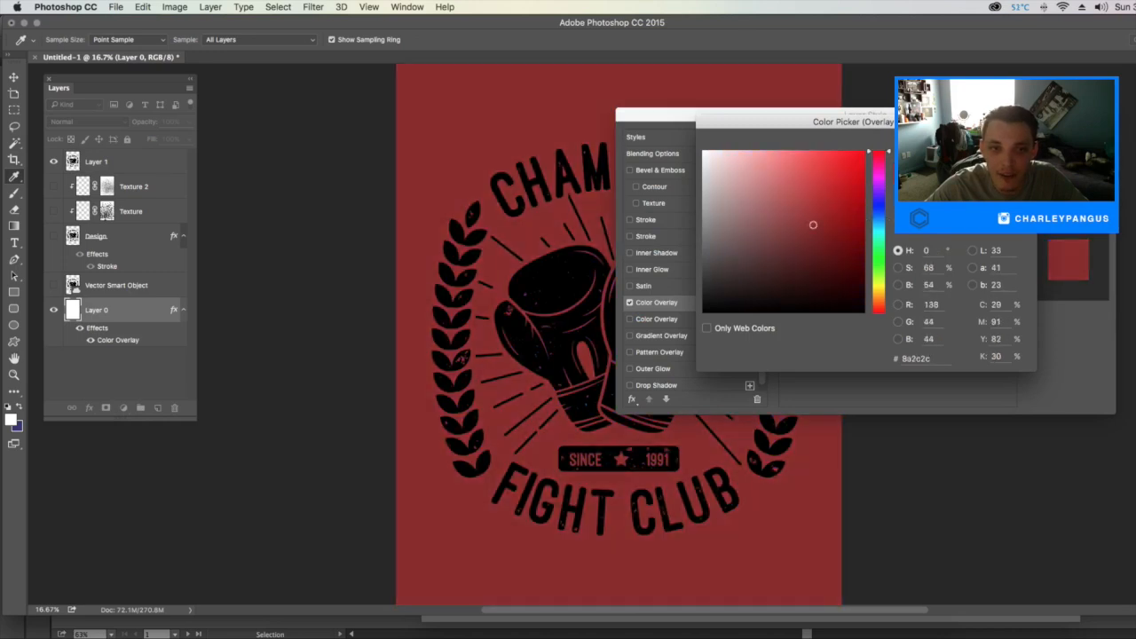
{"action": "key", "text": "Return"}
{"action": "key", "text": "Return"}
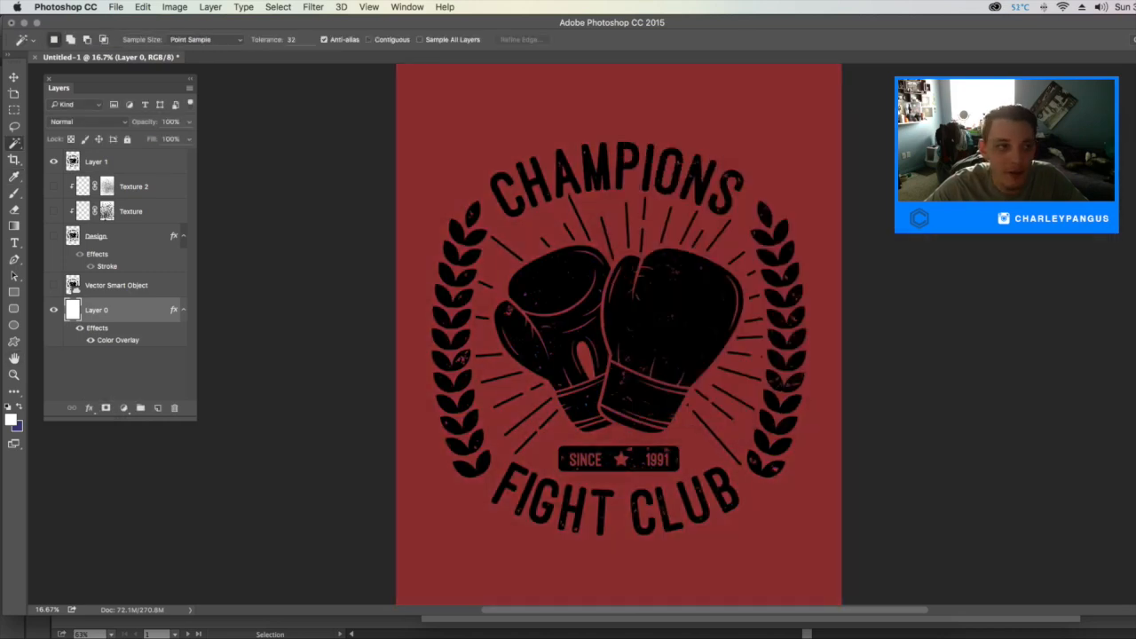
Rename the merged badge layer as Design w/Texture
{"action": "left_click", "coordinate": [110, 161]}
{"action": "double_click", "coordinate": [101, 161]}
{"action": "type", "text": "Design w"}
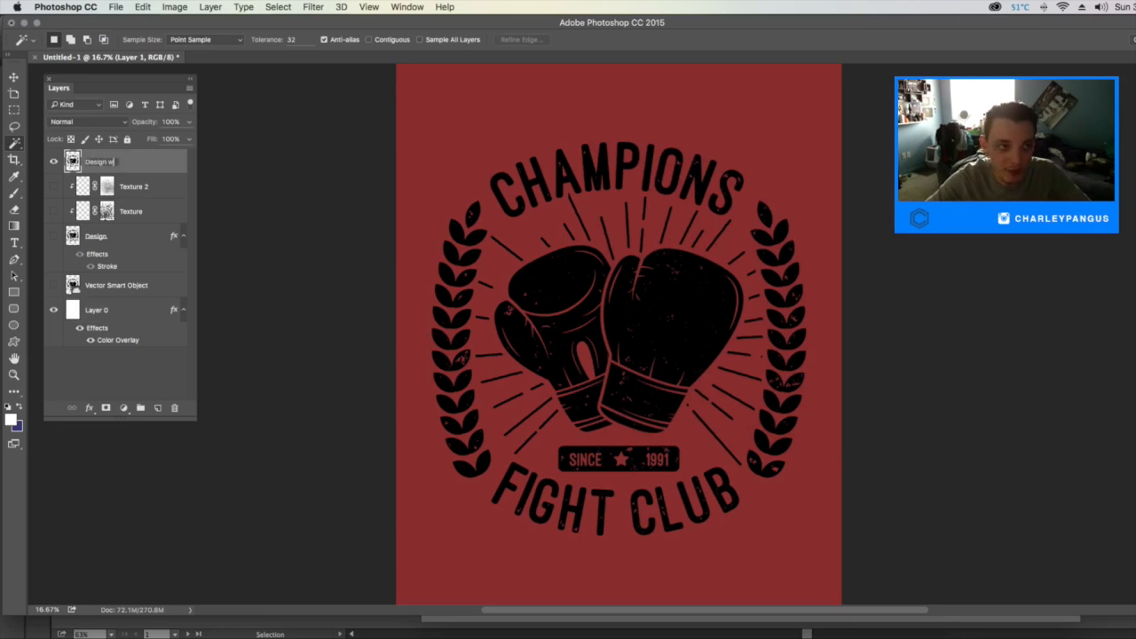
{"action": "type", "text": "/Texture"}
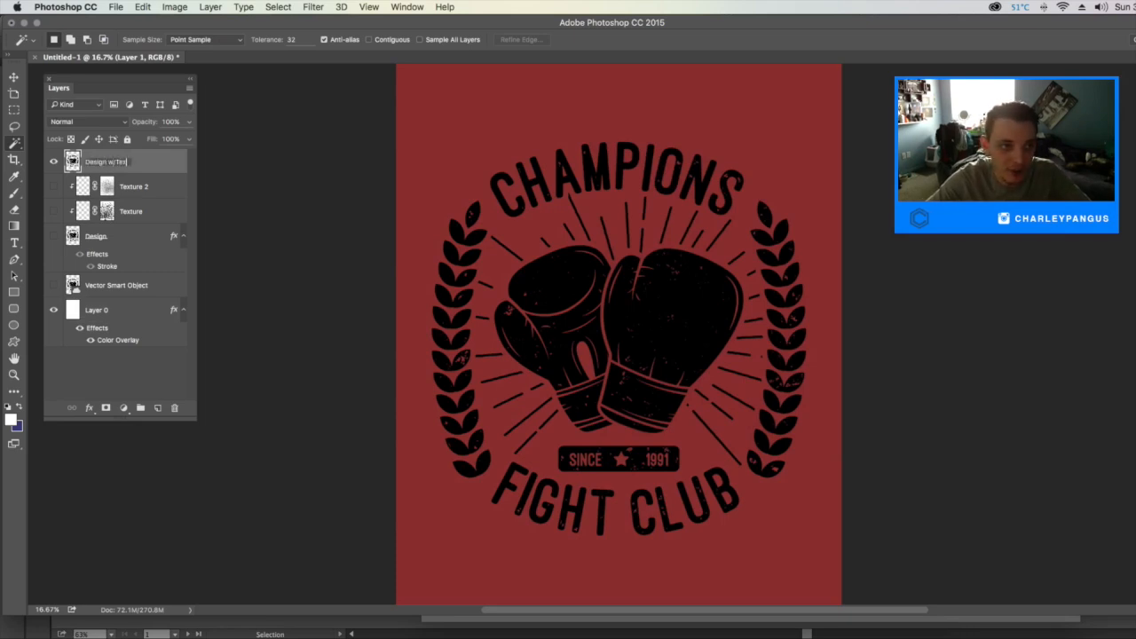
{"action": "key", "text": "Return"}
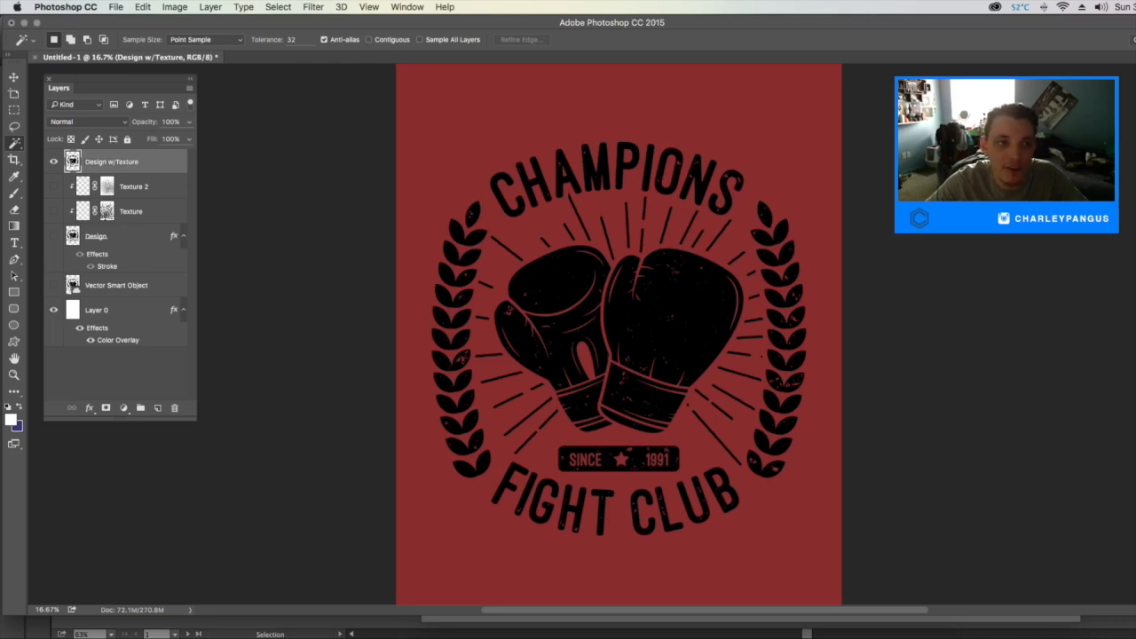
Copy the background's Color Overlay to the Design w/Texture layer and set its color to light gray #e2e2e2
{"action": "left_click_drag", "start_coordinate": [118, 340], "coordinate": [113, 163]}
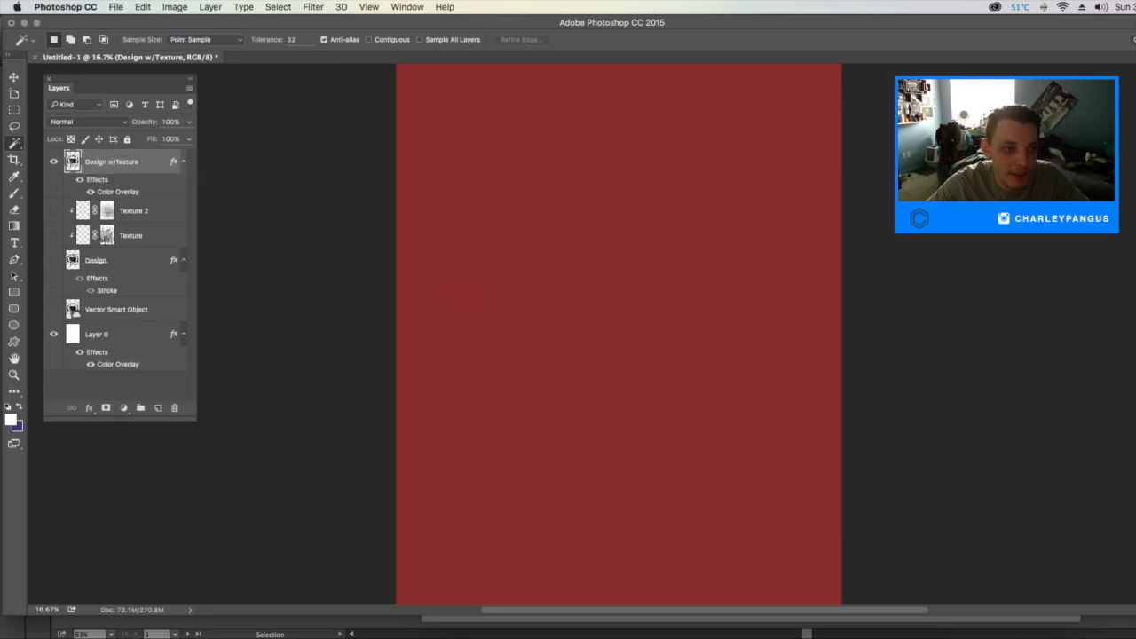
{"action": "double_click", "coordinate": [118, 192]}
{"action": "left_click", "coordinate": [951, 157]}
{"action": "mouse_move", "coordinate": [712, 158]}
{"action": "left_mouse_down"}
{"action": "mouse_move", "coordinate": [702, 150]}
{"action": "mouse_move", "coordinate": [704, 168]}
{"action": "left_mouse_up"}
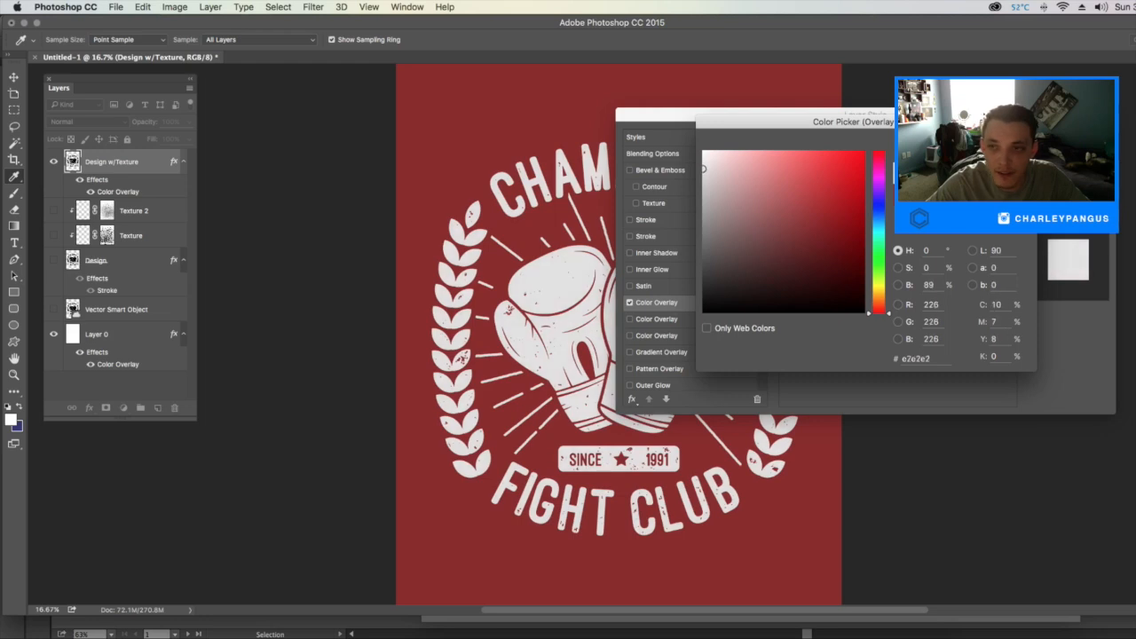
{"action": "key", "text": "Return"}
{"action": "key", "text": "Return"}
{"action": "key", "text": "w"}
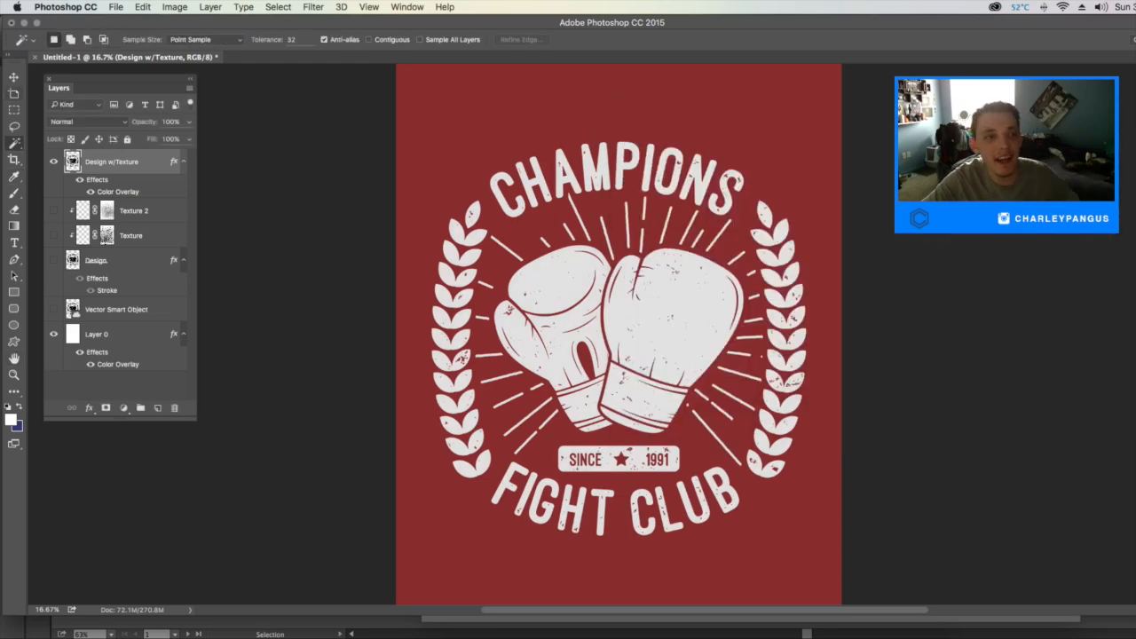
{"action": "key", "text": "v"}
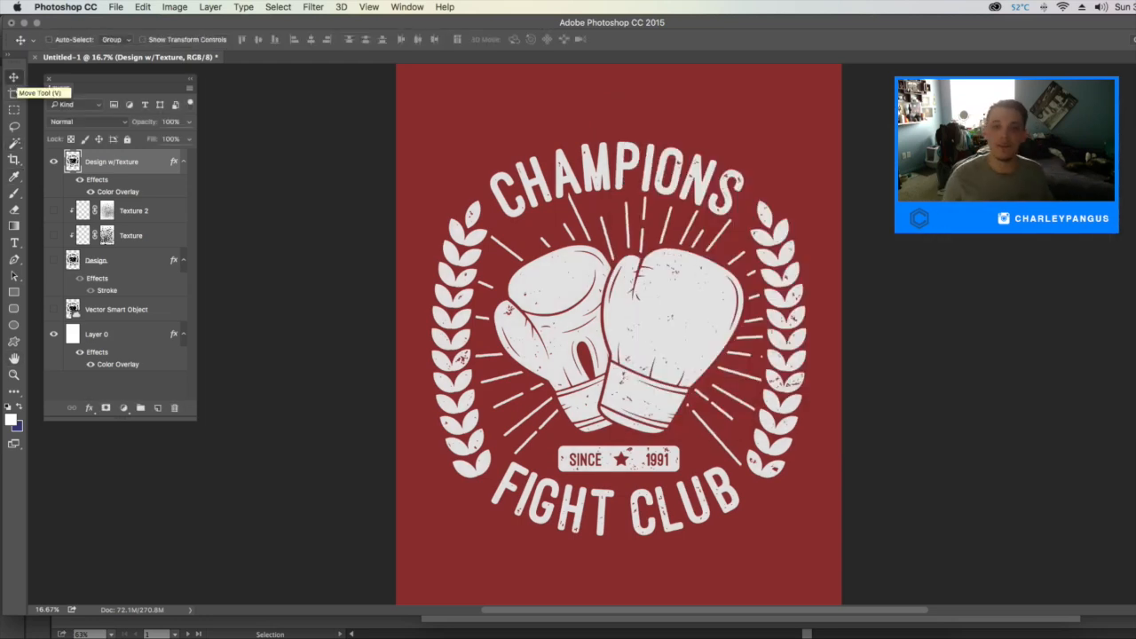